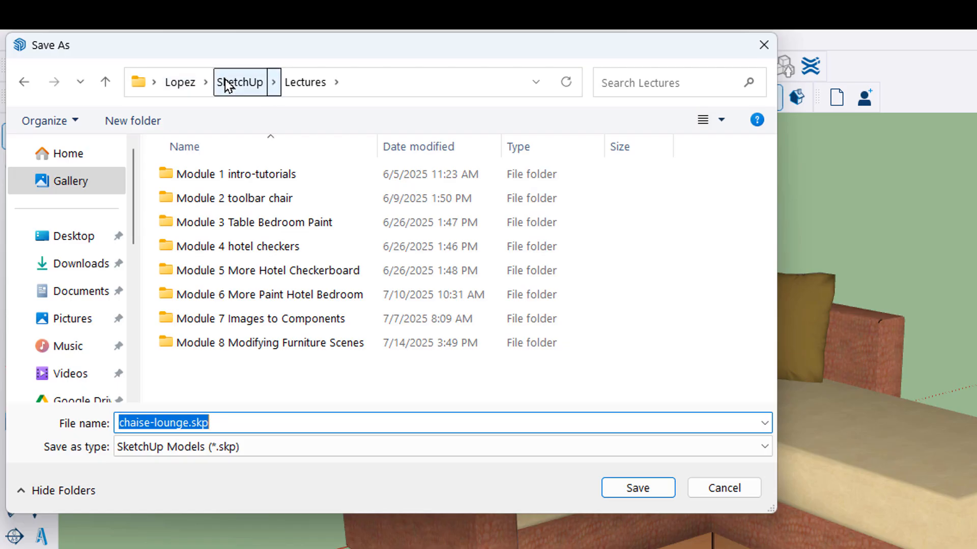
# Save the model as sofa-jal.skp in the Module 8 folder under SketchUp > Assignments.
pyautogui.click(227, 82)
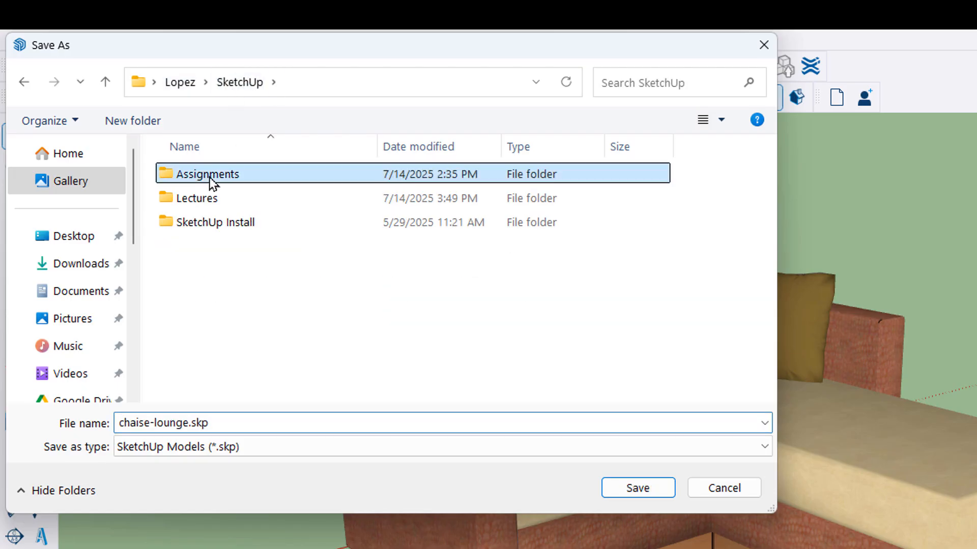
pyautogui.doubleClick(211, 179)
pyautogui.click(214, 346)
pyautogui.doubleClick(214, 343)
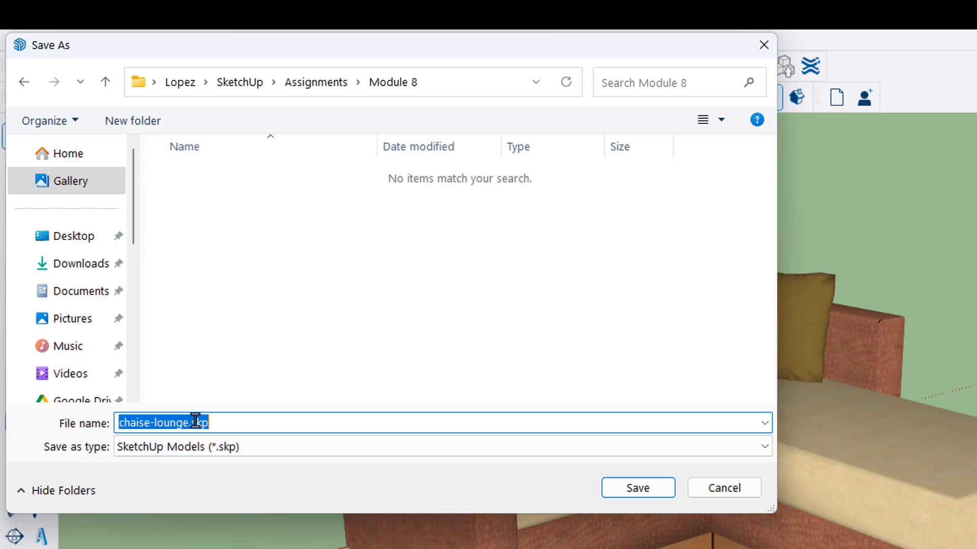
pyautogui.moveTo(188, 423); pyautogui.dragTo(117, 423)
pyautogui.write('sofa-')
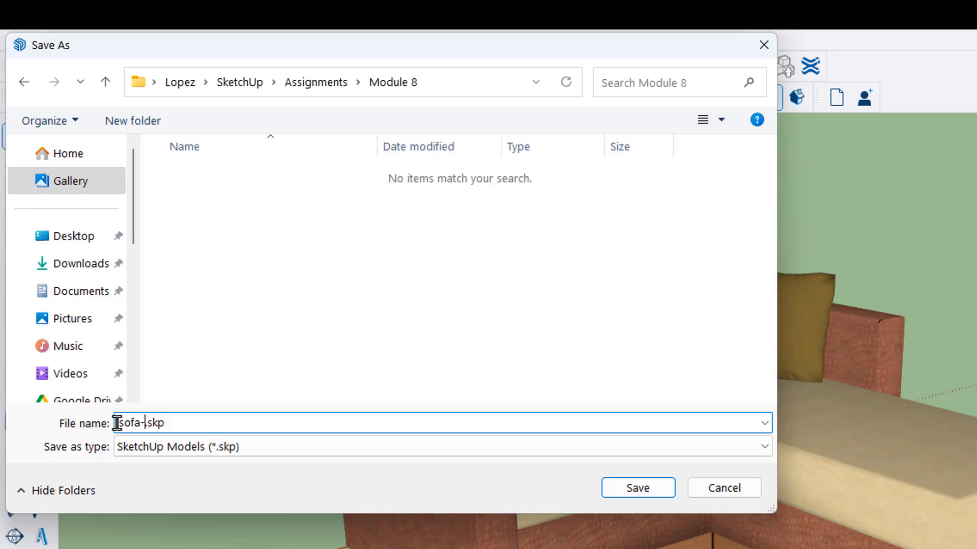
pyautogui.write('jal')
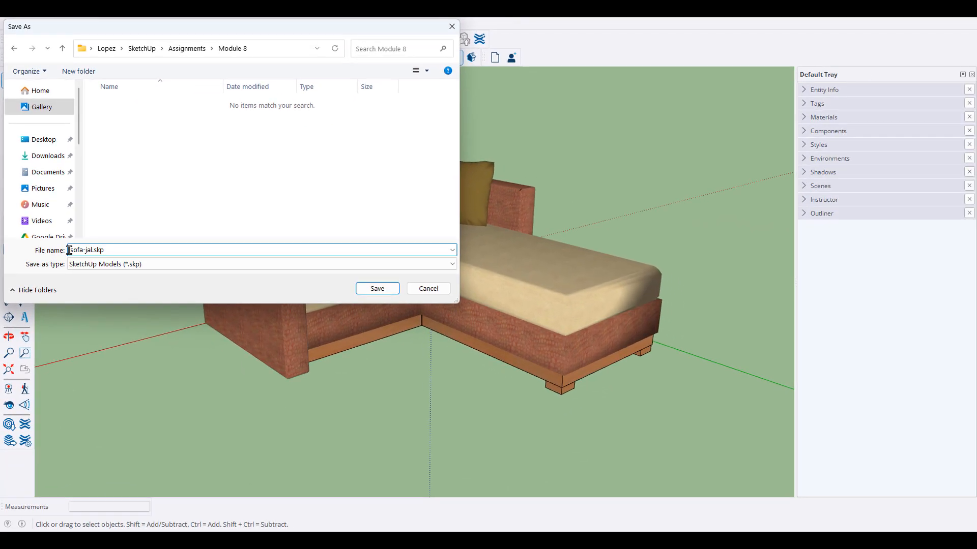
pyautogui.press('Return')
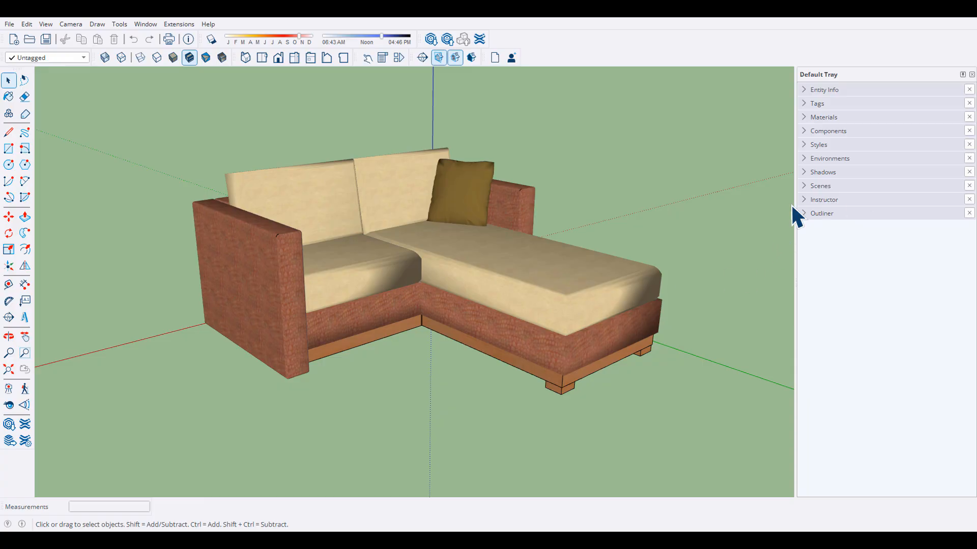
# Show the Outliner's contents and expand both top-level groups to list their nested parts.
pyautogui.click(146, 24)
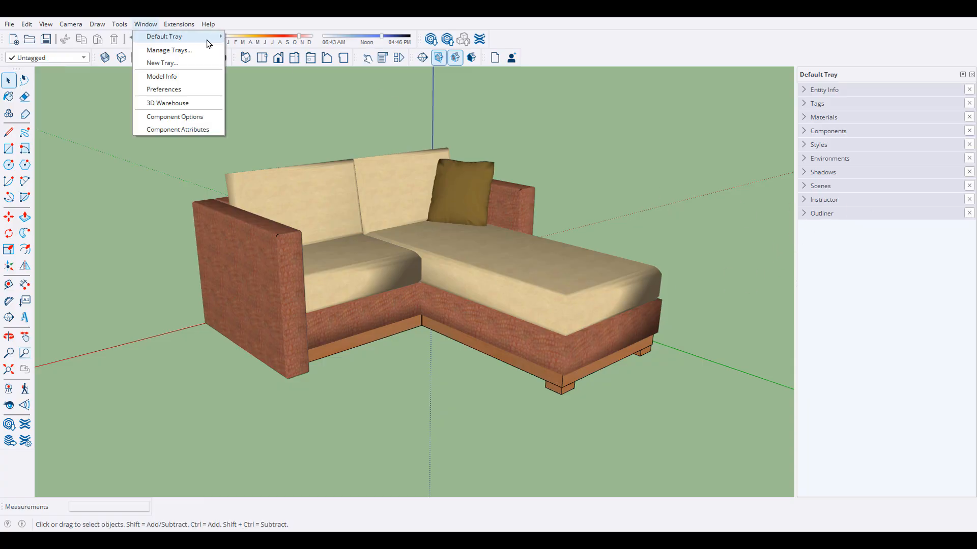
pyautogui.moveTo(210, 41)
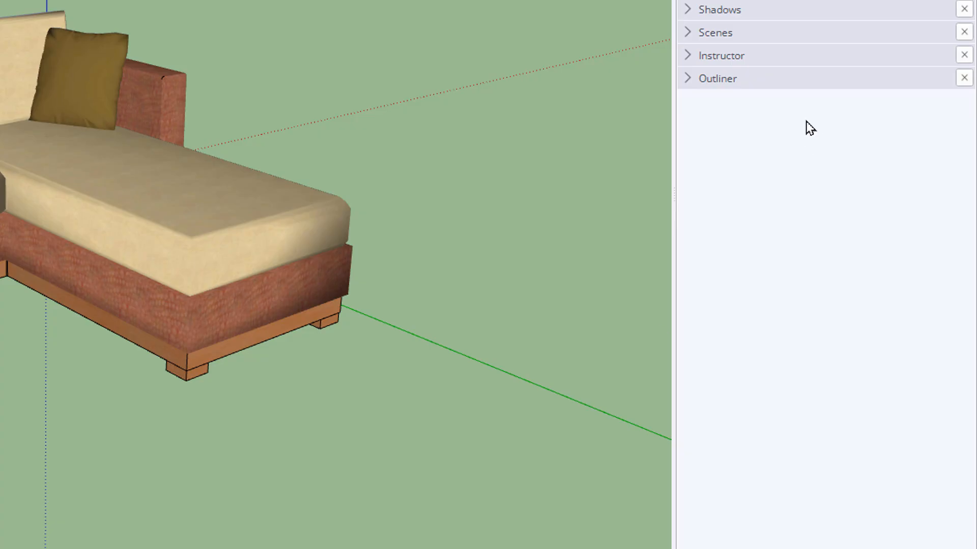
pyautogui.click(691, 79)
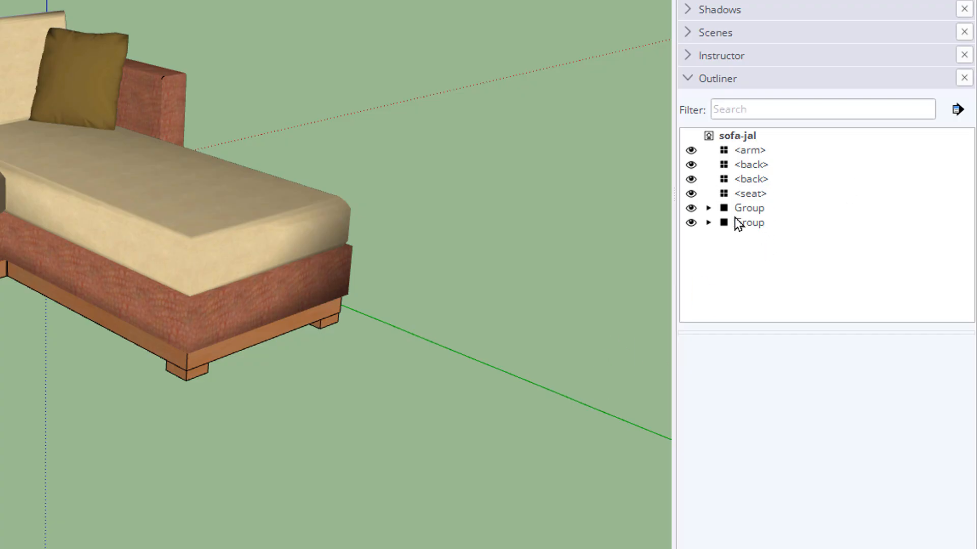
pyautogui.click(708, 209)
pyautogui.click(708, 237)
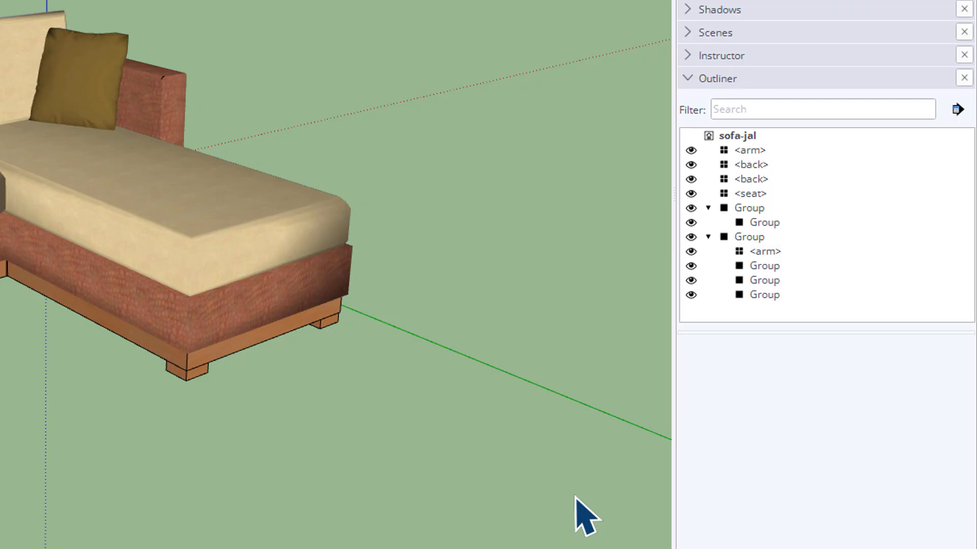
# Select the outer arm, the chaise group and its nested arm in turn in the Outliner to identify them in the model.
pyautogui.click(765, 252)
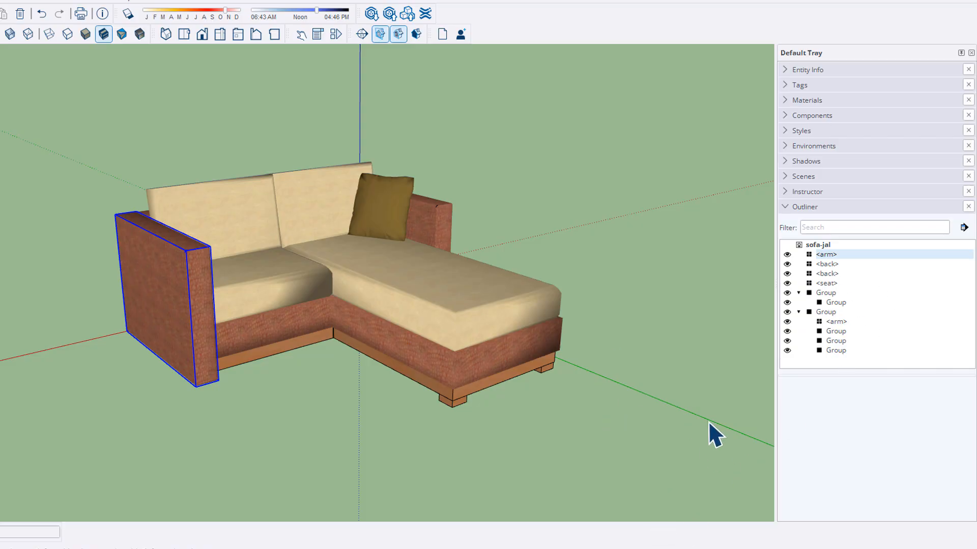
pyautogui.click(820, 313)
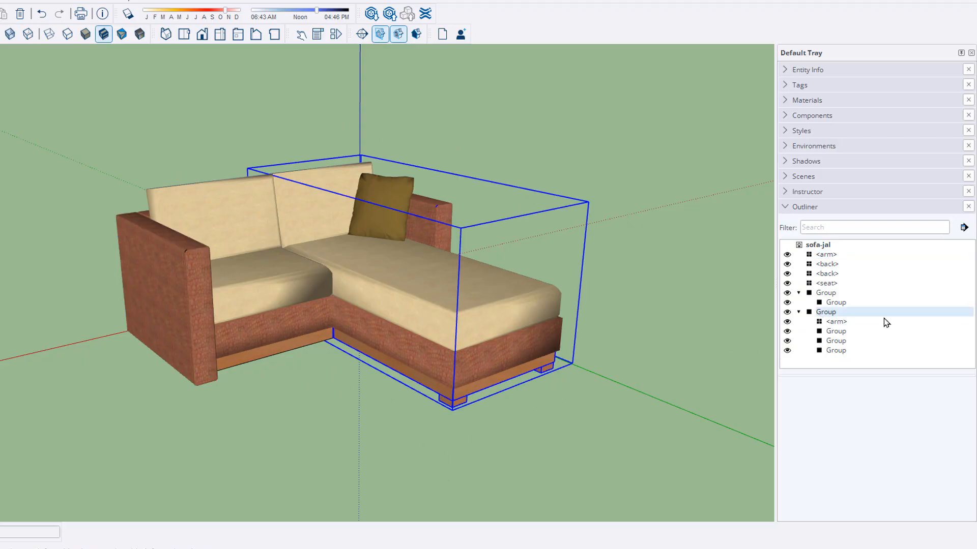
pyautogui.click(844, 324)
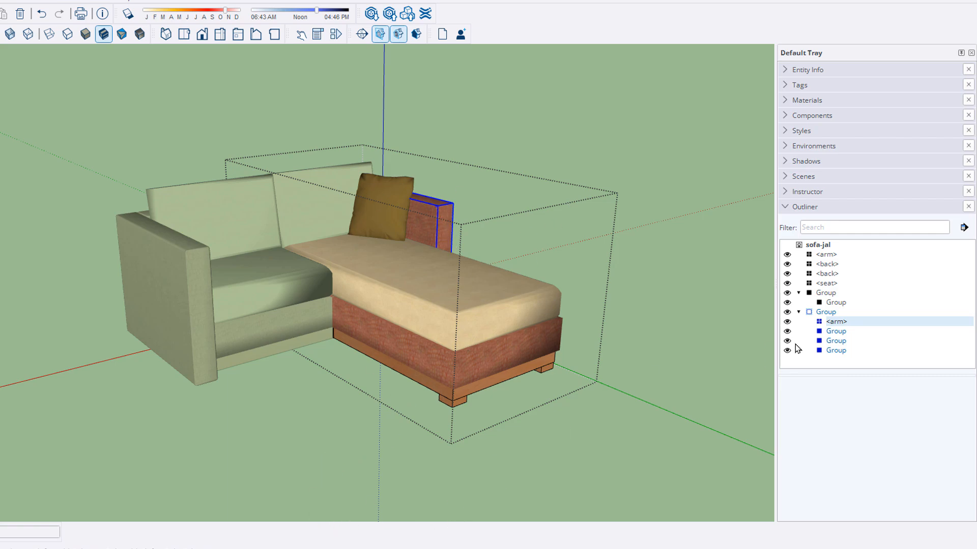
# Rename the nested group that holds the throw pillow as "pillow" in the Outliner.
pyautogui.click(835, 331)
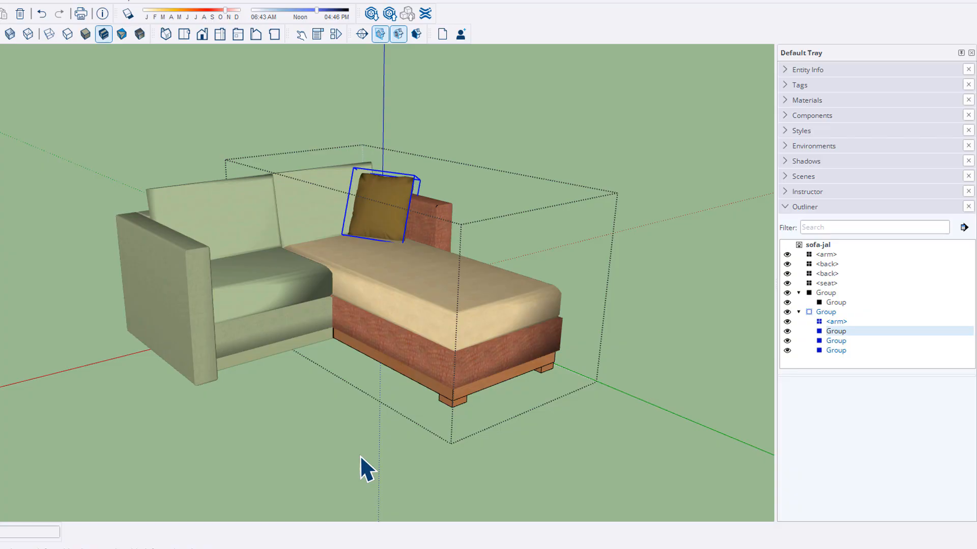
pyautogui.rightClick(844, 333)
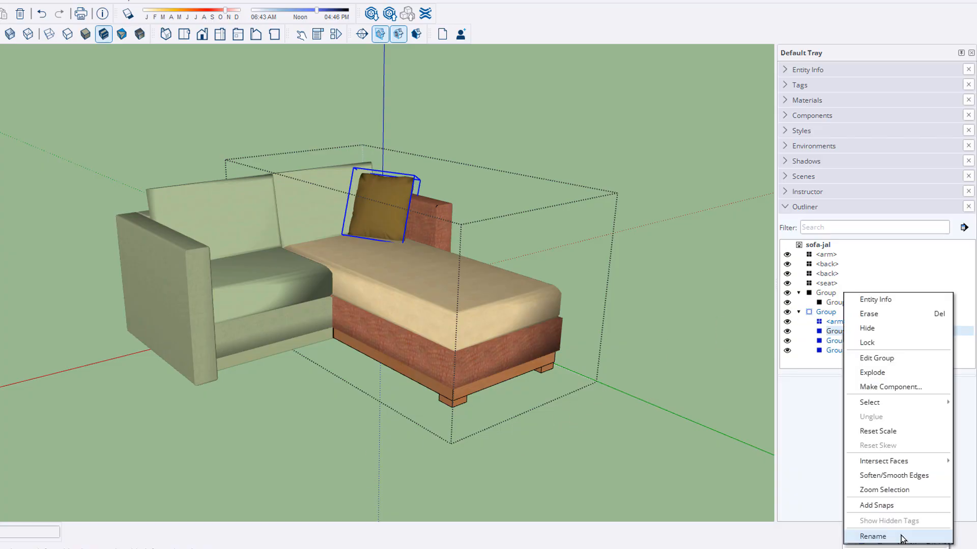
pyautogui.click(873, 537)
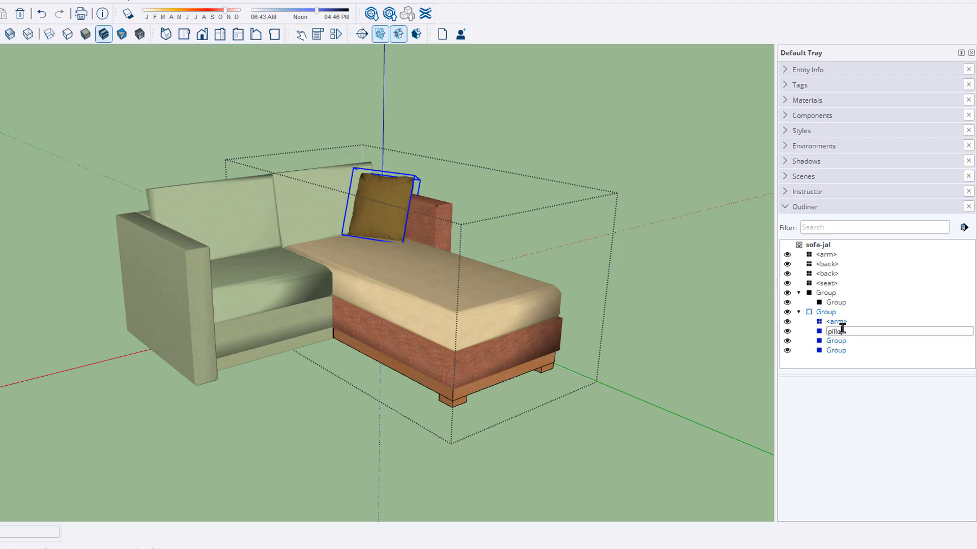
pyautogui.write('pillow')
pyautogui.press('Return')
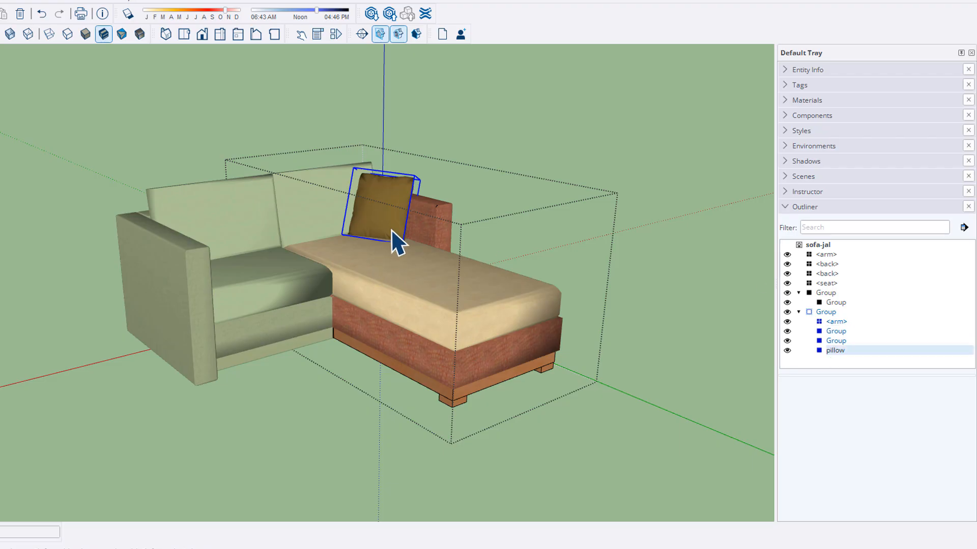
pyautogui.click(664, 363)
pyautogui.click(836, 350)
pyautogui.rightClick(391, 192)
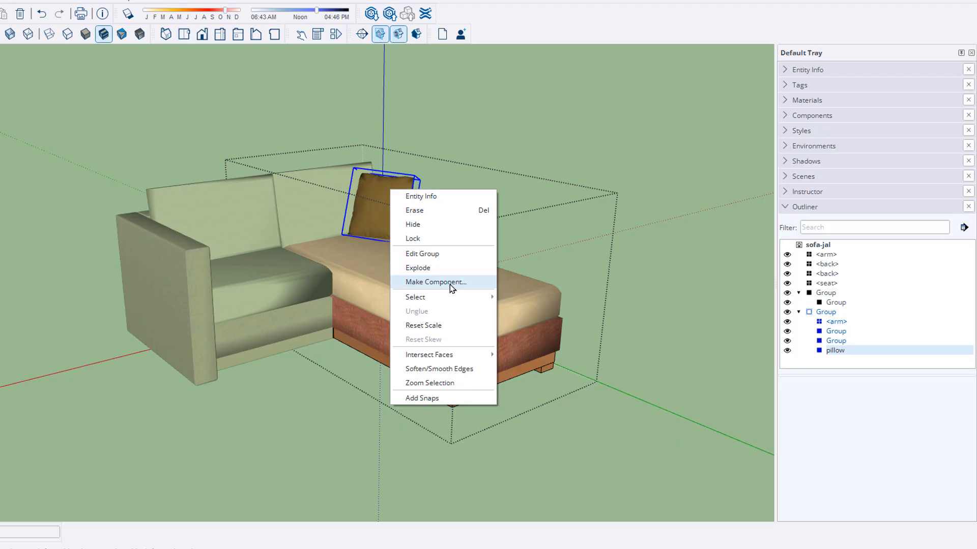
pyautogui.click(657, 368)
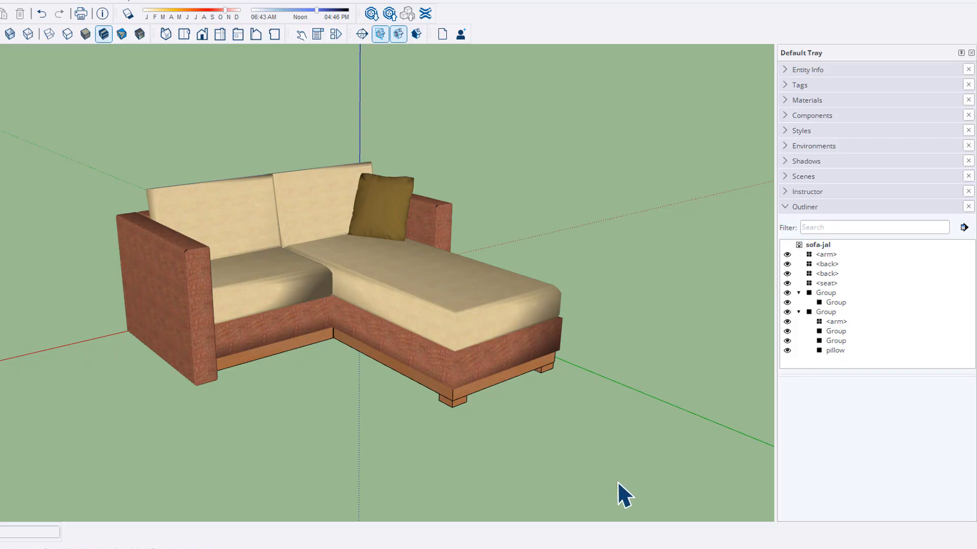
# Rename the nested group that holds the long chaise cushion as "chaise seat".
pyautogui.click(836, 341)
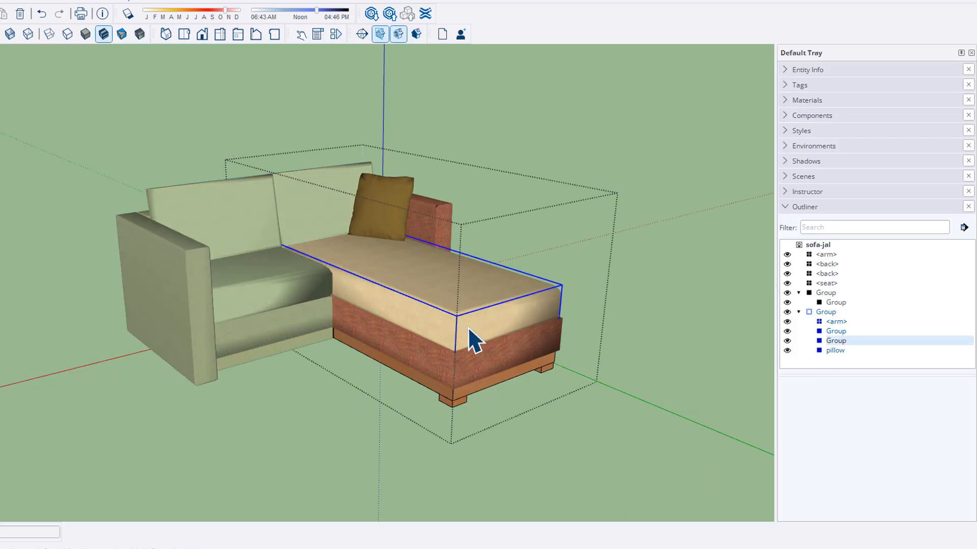
pyautogui.rightClick(837, 341)
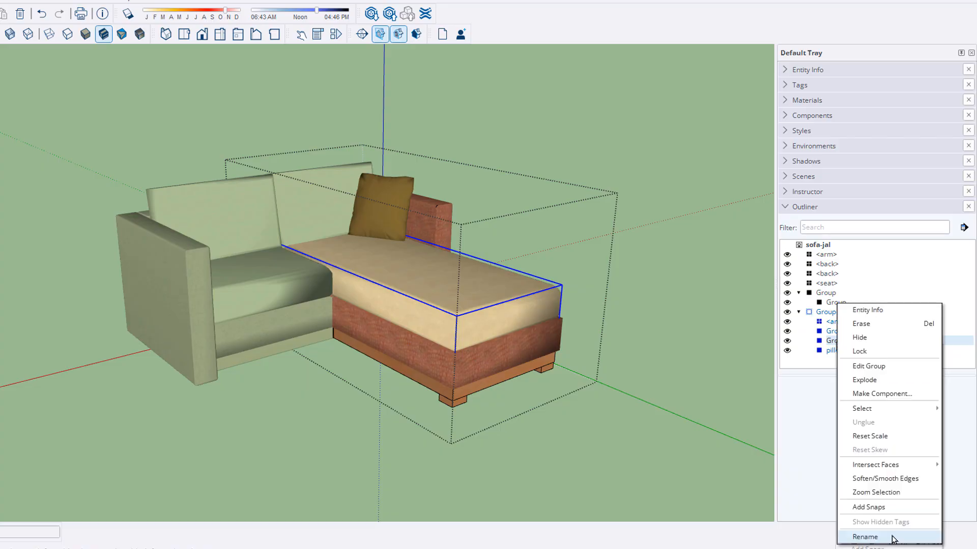
pyautogui.click(845, 541)
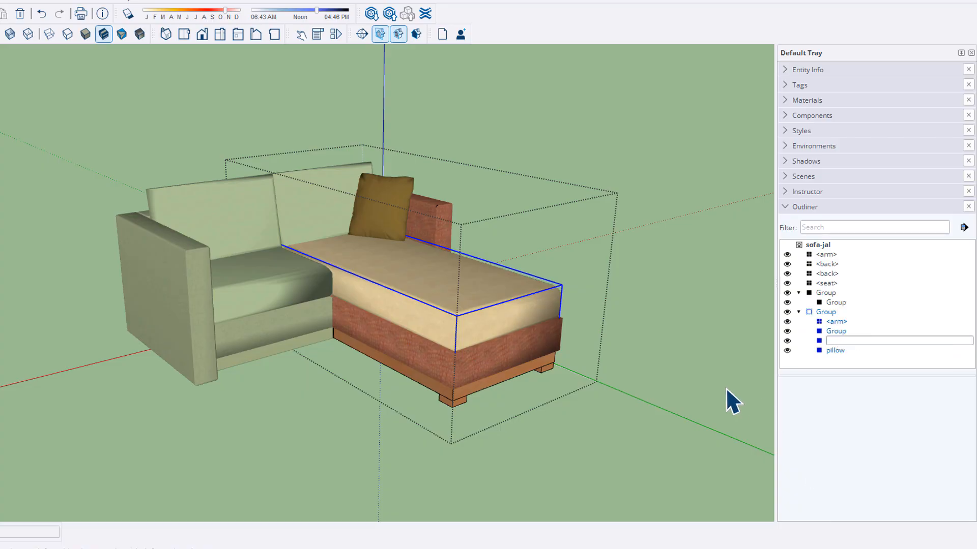
pyautogui.write('chaise seat')
pyautogui.click(722, 416)
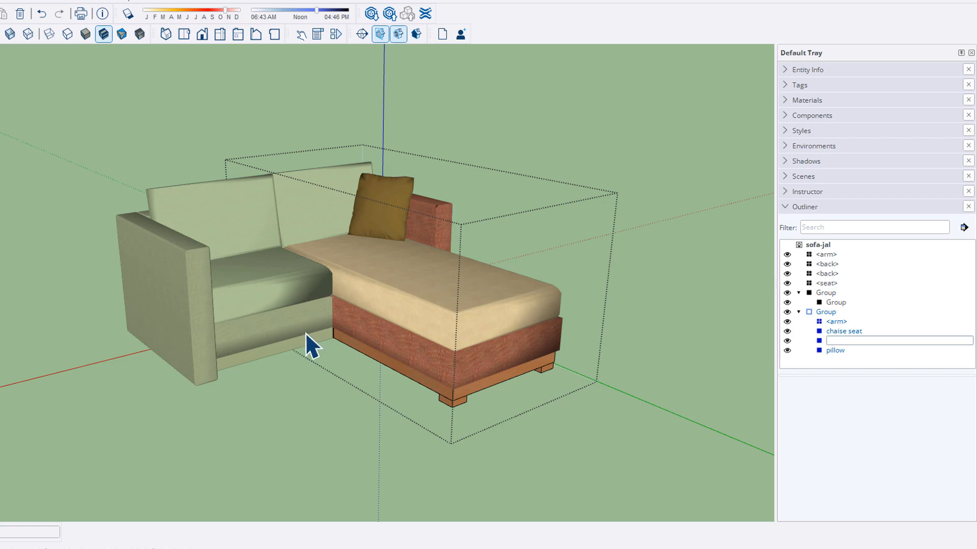
# Rename the remaining unnamed group inside the chaise group, the back panel, as "chaise back".
pyautogui.moveTo(307, 340); pyautogui.dragTo(728, 316, button='middle')
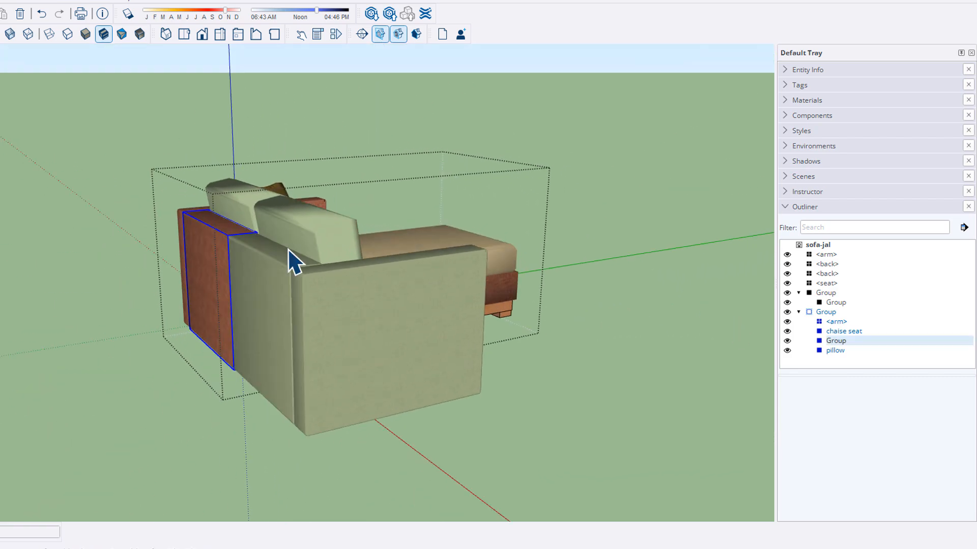
pyautogui.rightClick(850, 342)
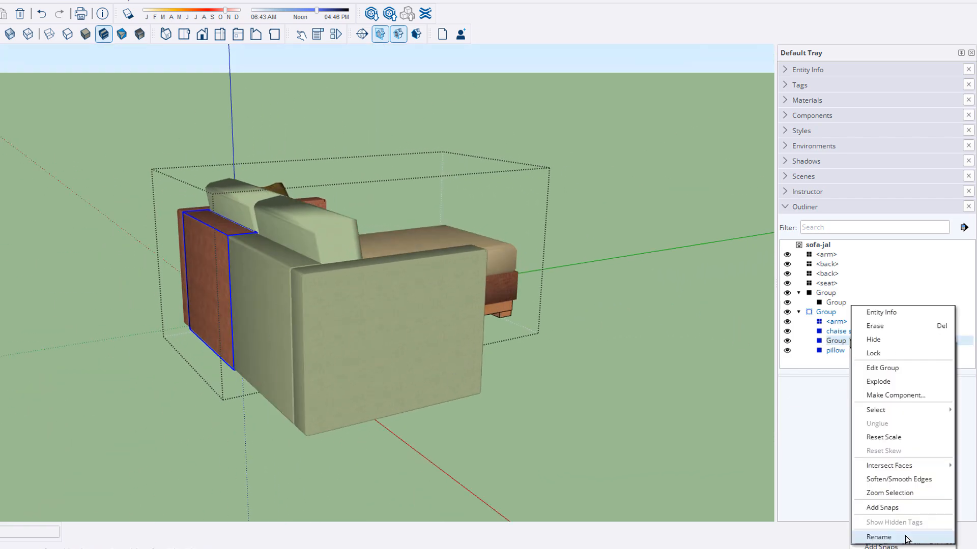
pyautogui.click(905, 537)
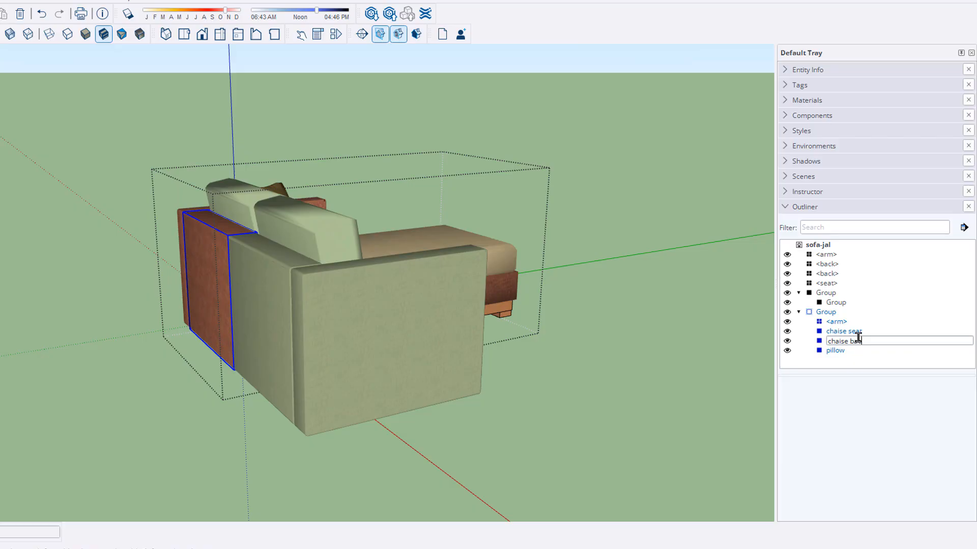
pyautogui.click(624, 370)
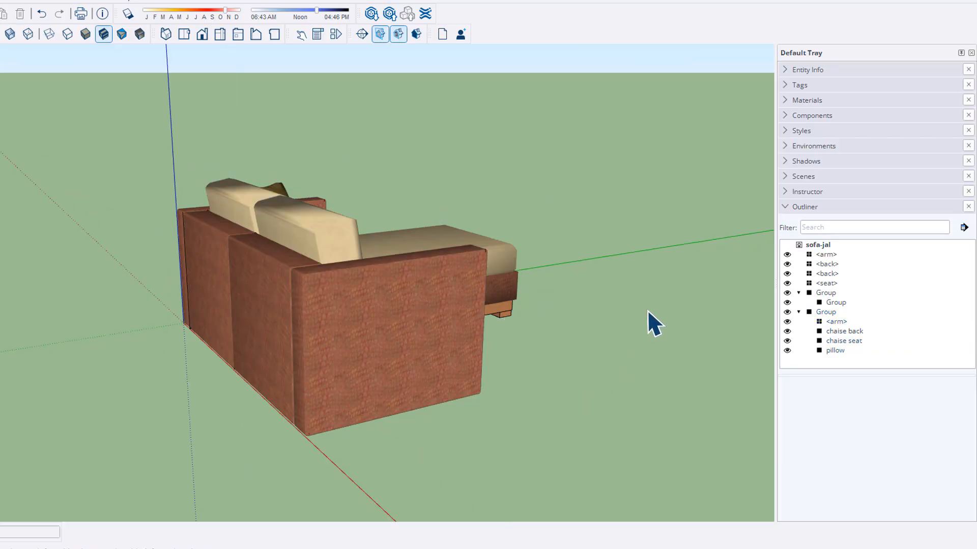
# Rename the top-level group containing the chaise parts as "chaise base".
pyautogui.moveTo(646, 311); pyautogui.dragTo(541, 92, button='middle')
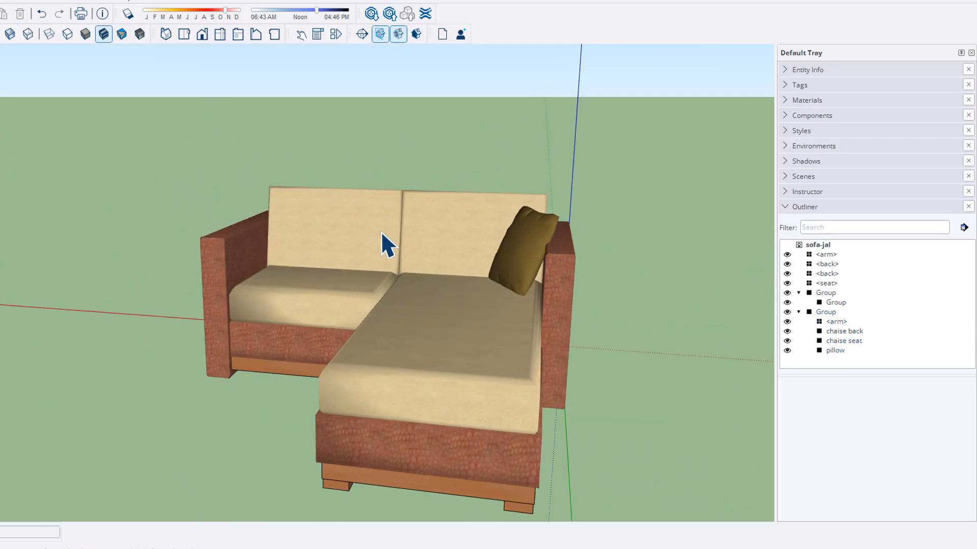
pyautogui.moveTo(308, 280); pyautogui.dragTo(10, 258, button='middle')
pyautogui.moveTo(336, 332); pyautogui.dragTo(124, 283, button='middle')
pyautogui.moveTo(258, 309); pyautogui.dragTo(569, 388, button='middle')
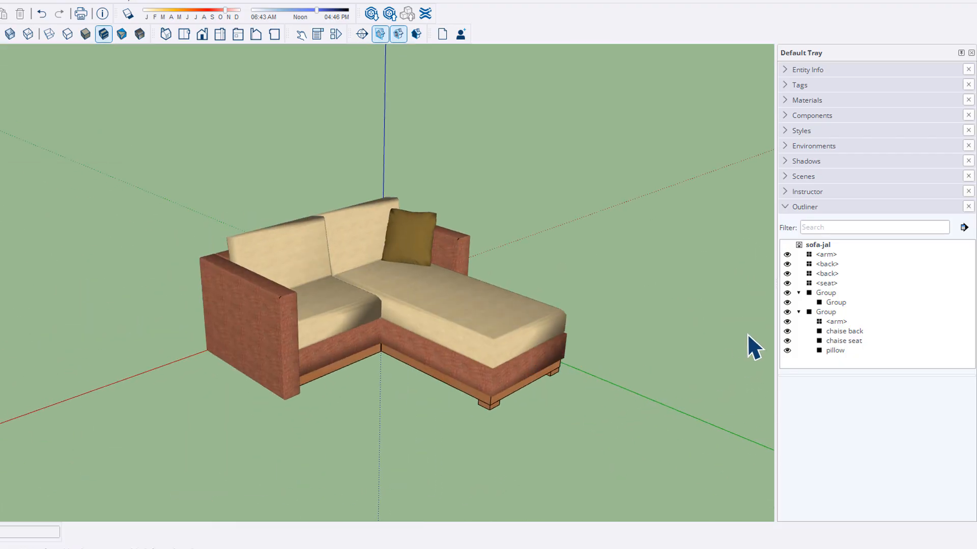
pyautogui.click(823, 314)
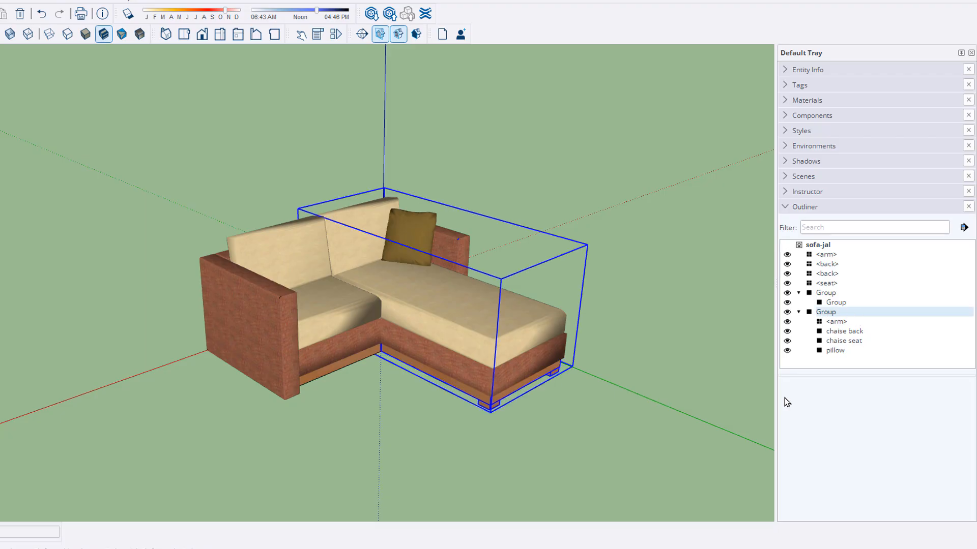
pyautogui.rightClick(832, 316)
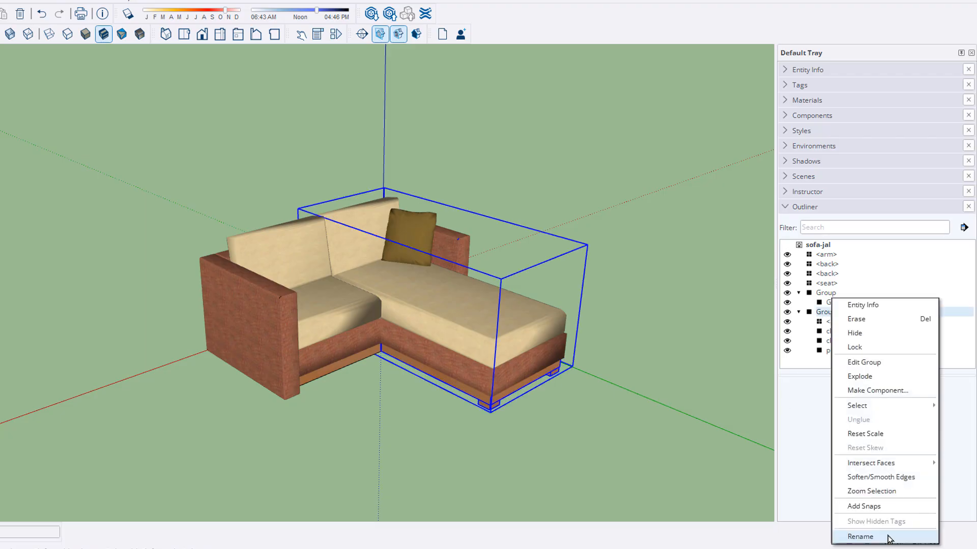
pyautogui.click(860, 537)
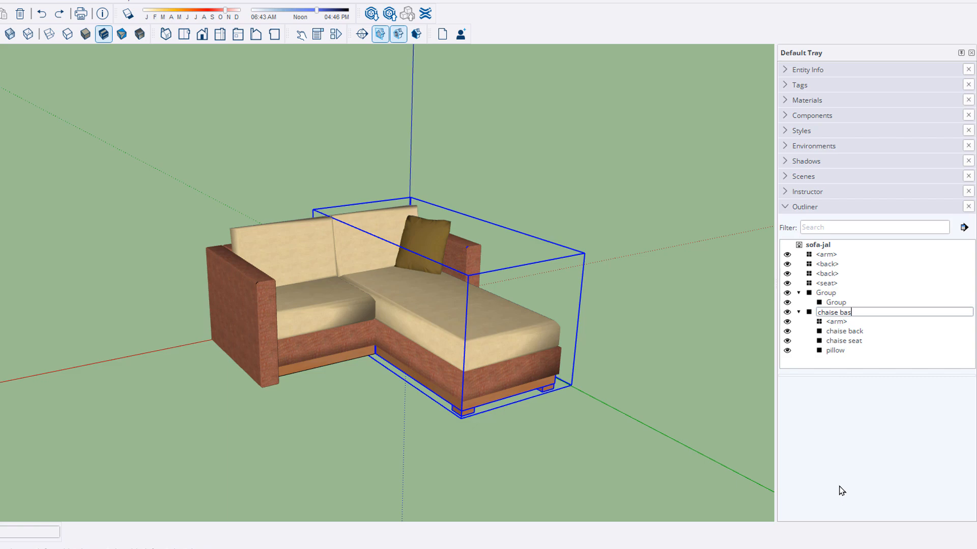
pyautogui.click(698, 444)
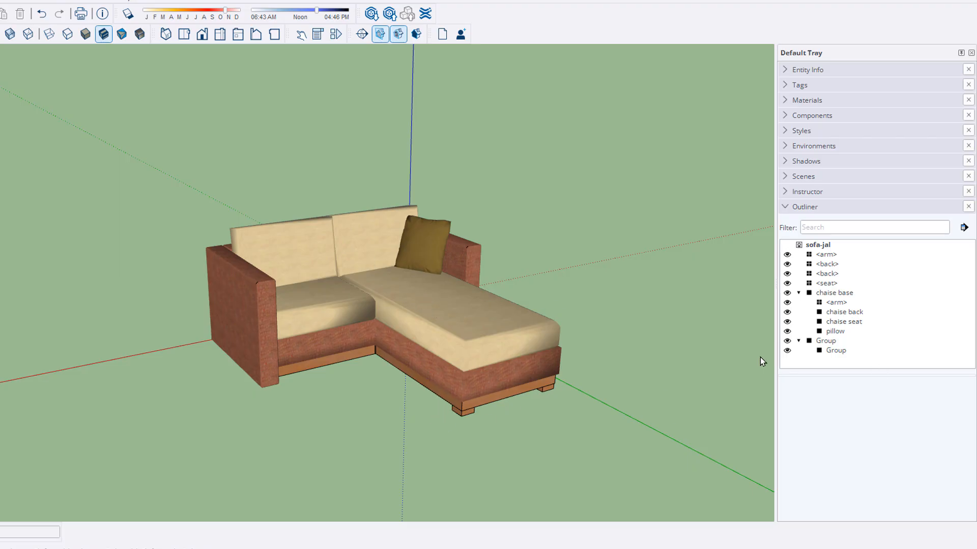
# Rename the top-level group under the shorter sofa seat as "base".
pyautogui.click(309, 352)
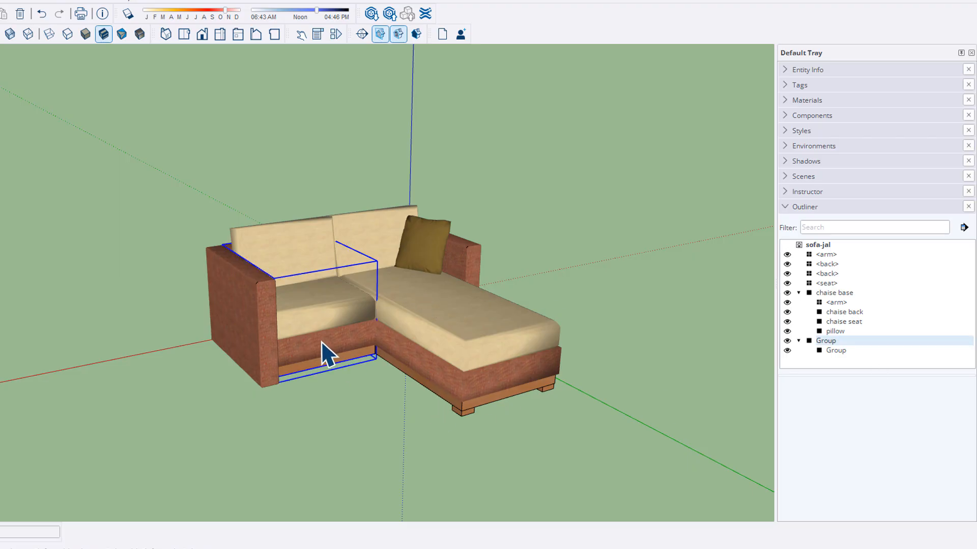
pyautogui.click(828, 342)
pyautogui.write('bas')
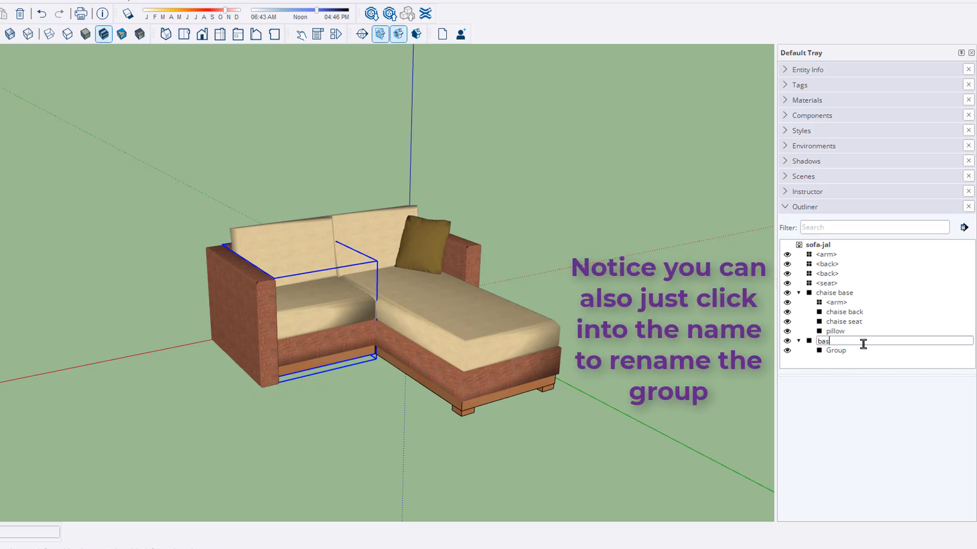
pyautogui.write('e')
pyautogui.press('Return')
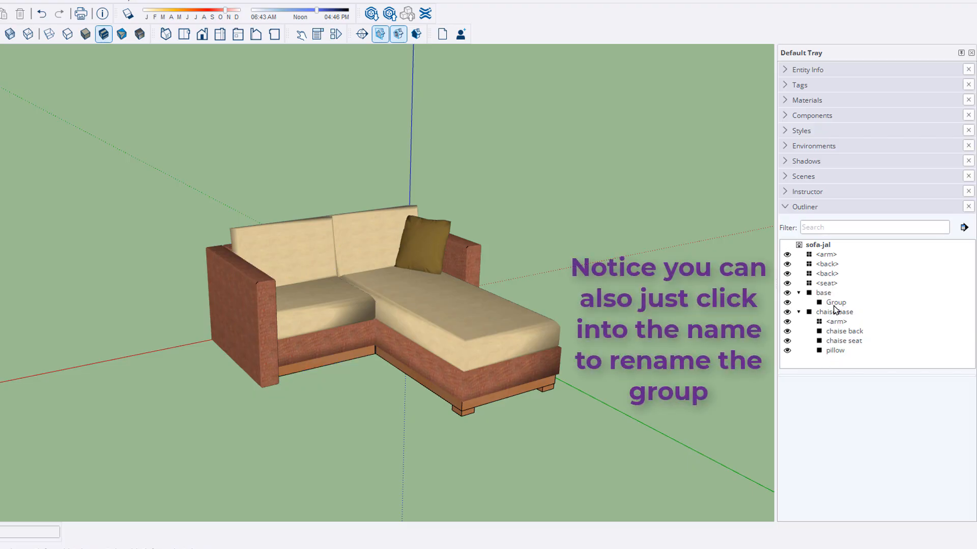
# Rename the unnamed group nested inside the base group, the rear panel, as "base back".
pyautogui.click(834, 305)
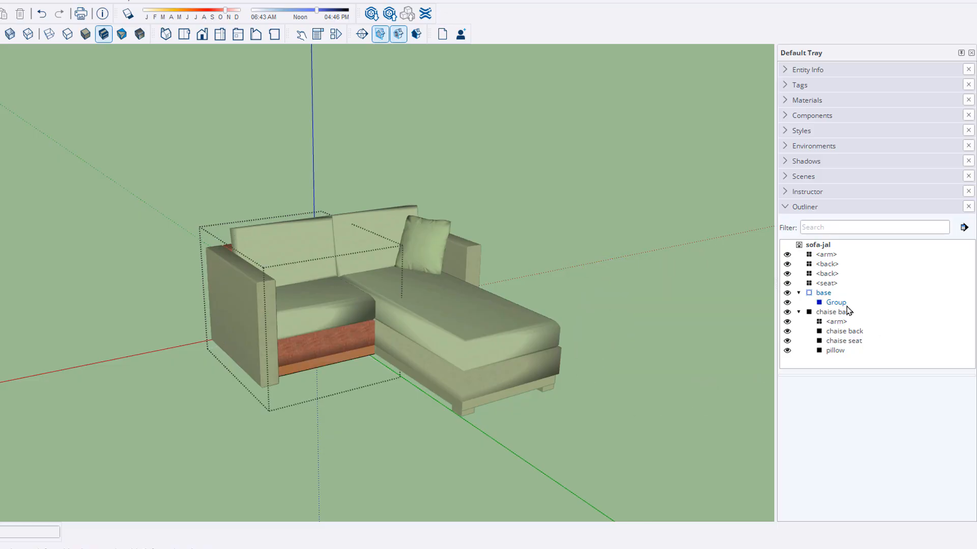
pyautogui.click(844, 303)
pyautogui.moveTo(327, 366); pyautogui.dragTo(295, 349, button='middle')
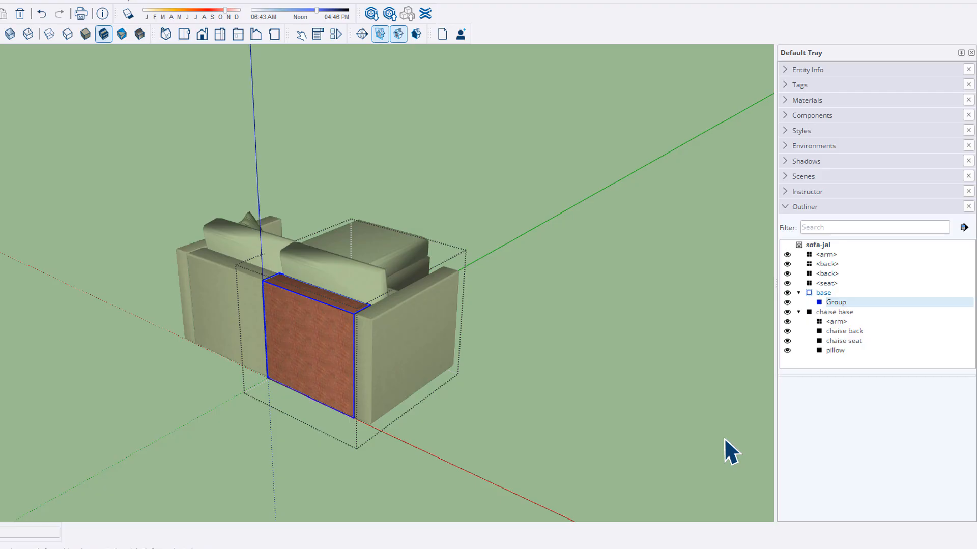
pyautogui.doubleClick(834, 304)
pyautogui.write('base')
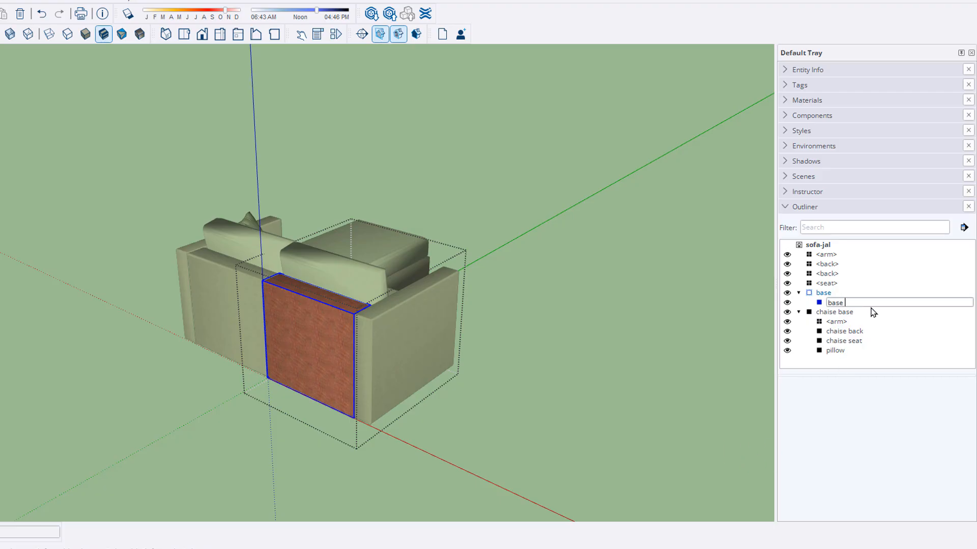
pyautogui.write(' ba')
pyautogui.write('ck')
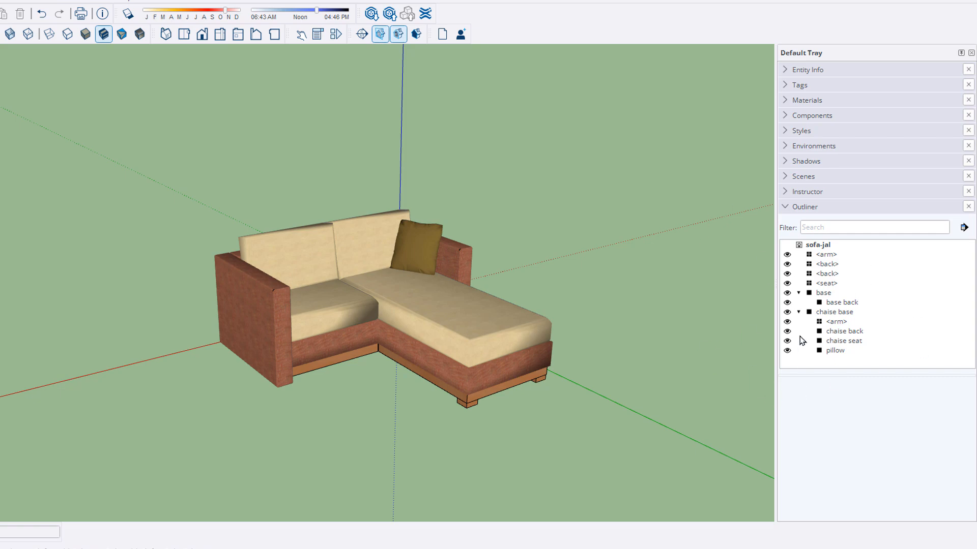
# Hide and unhide the chaise base group, and do the same for the arm component nested inside it.
pyautogui.click(788, 313)
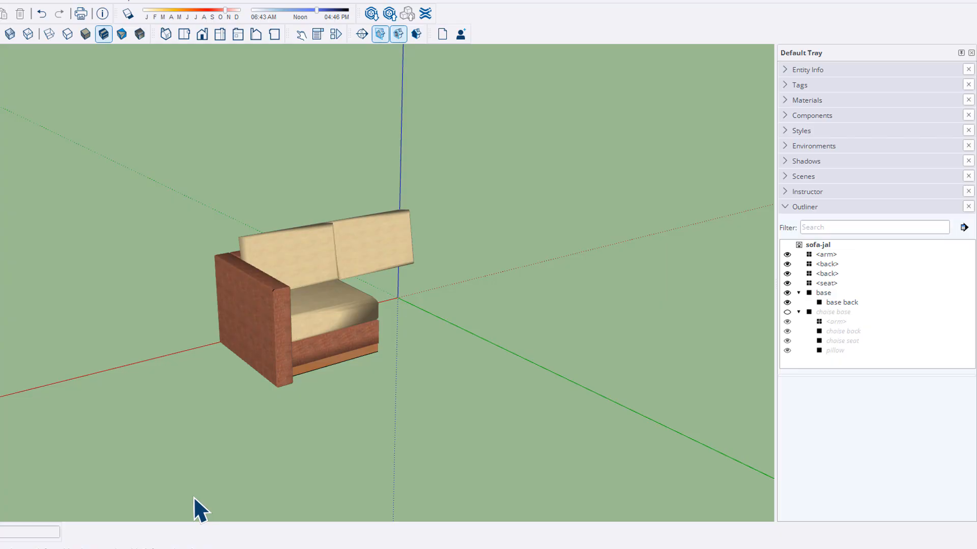
pyautogui.click(787, 312)
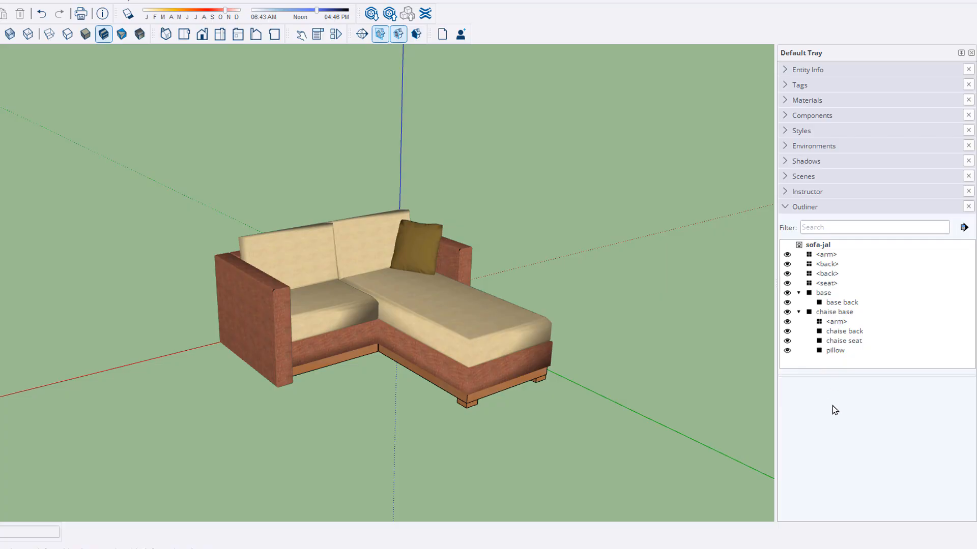
pyautogui.click(856, 340)
pyautogui.click(787, 322)
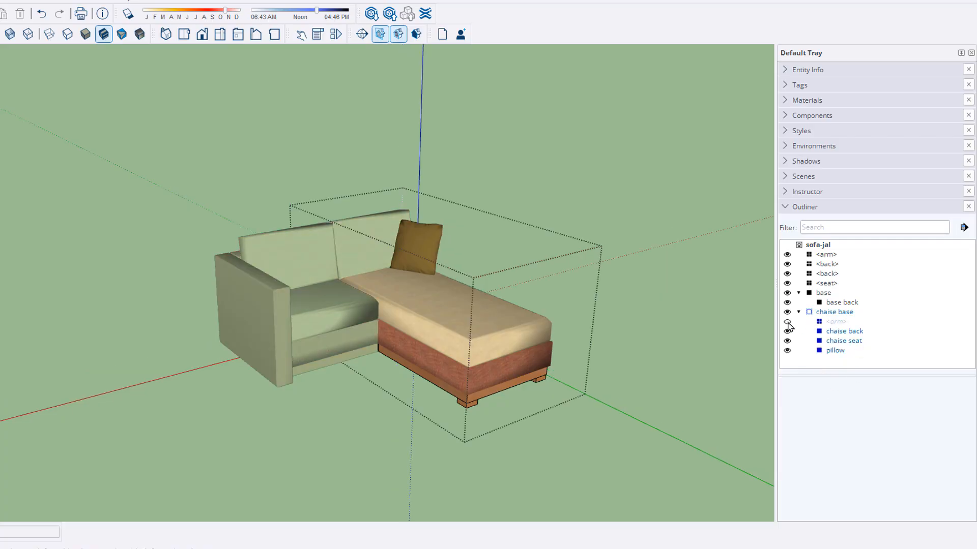
pyautogui.click(788, 323)
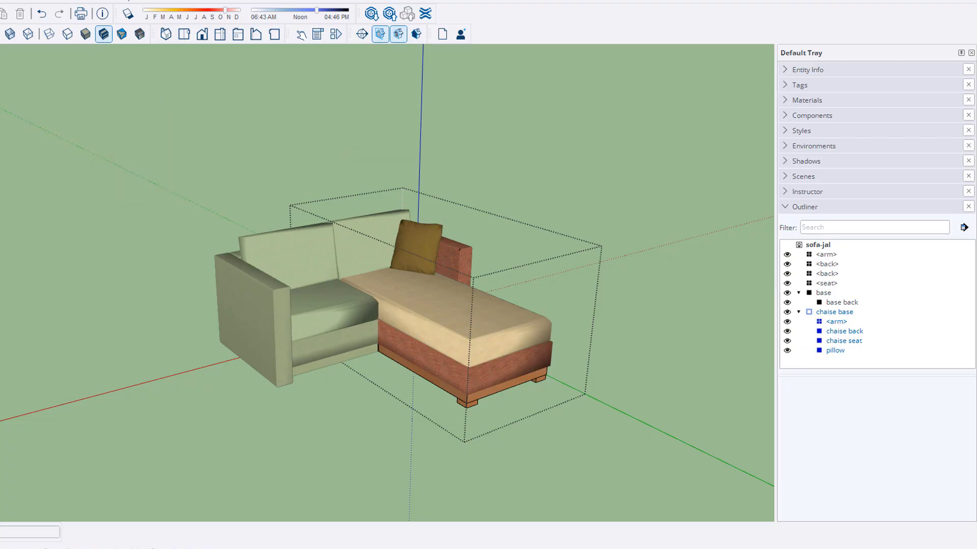
# Move the pillow out of the chaise base group to the model's top level and check the separation by toggling the chaise base's visibility.
pyautogui.click(834, 312)
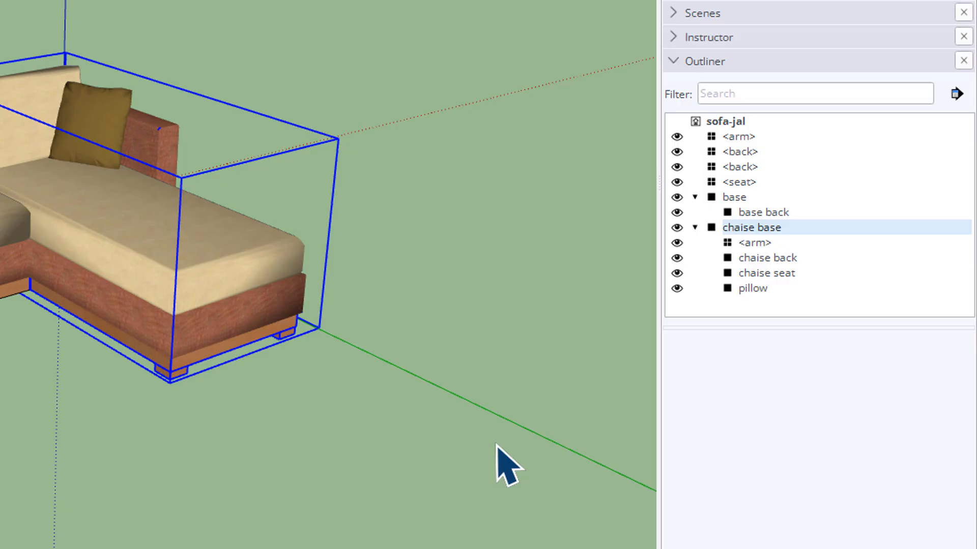
pyautogui.moveTo(750, 289); pyautogui.dragTo(736, 130)
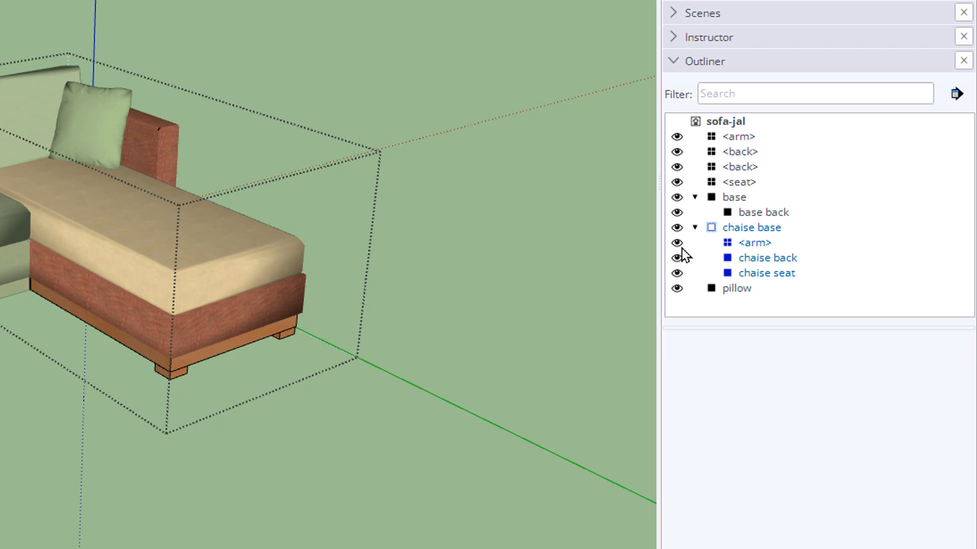
pyautogui.click(677, 228)
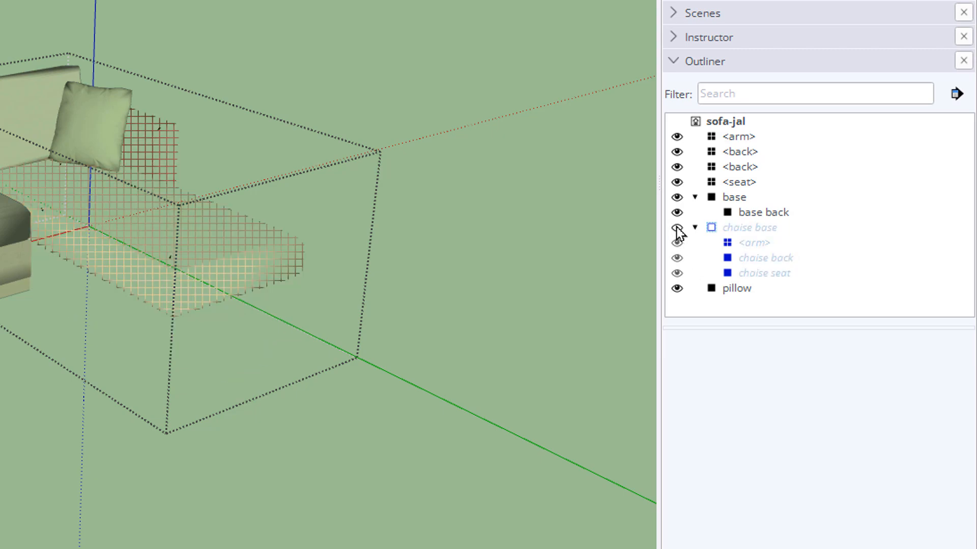
pyautogui.click(677, 227)
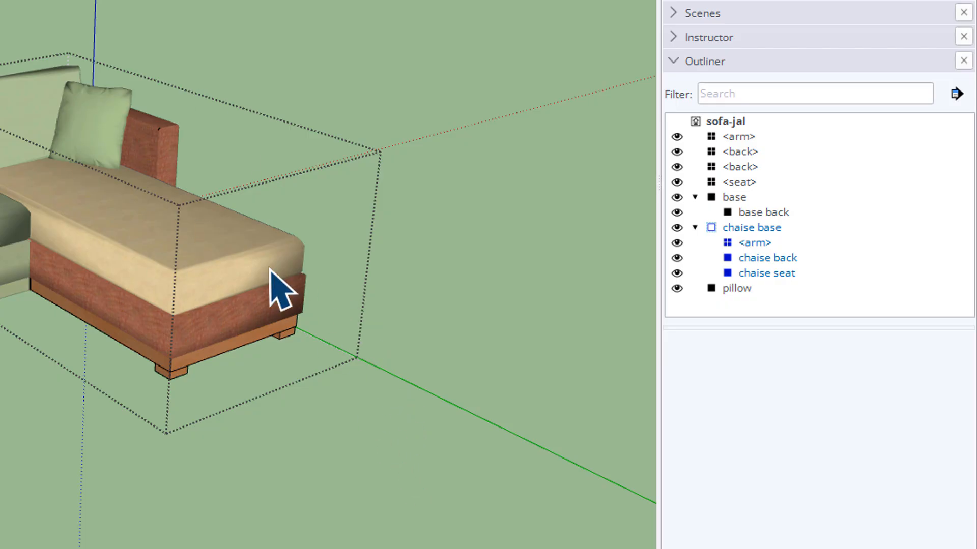
# Collapse the base and chaise base groups in the Outliner and erase the chaise base group.
pyautogui.click(695, 228)
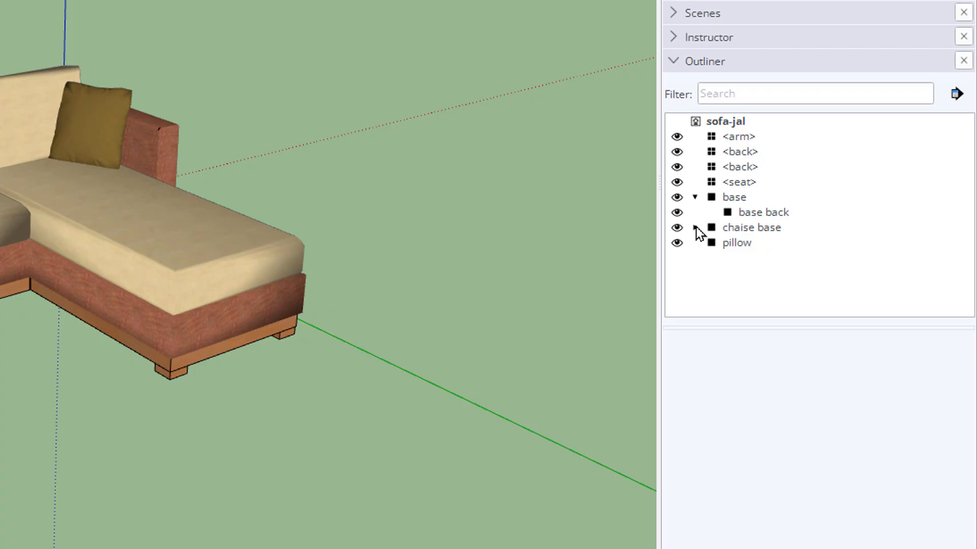
pyautogui.click(695, 197)
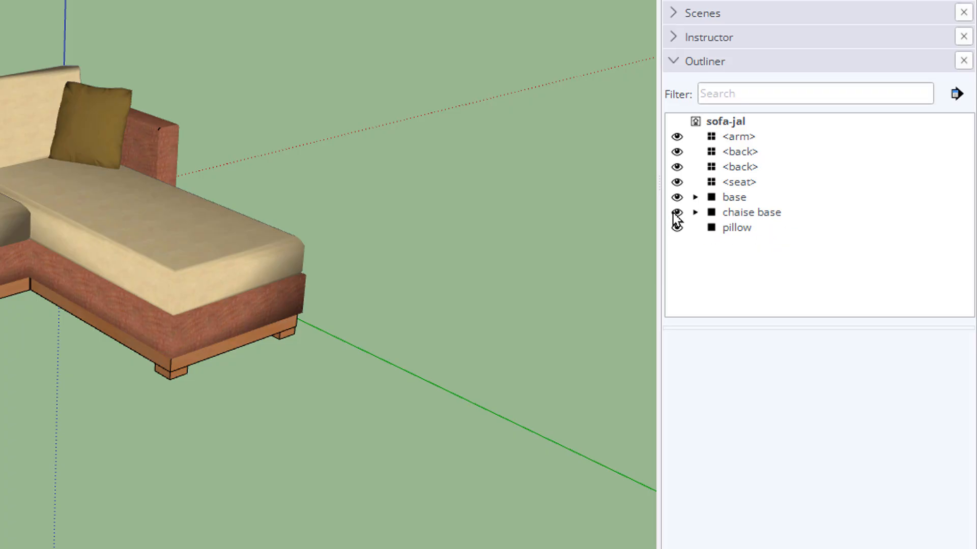
pyautogui.click(783, 217)
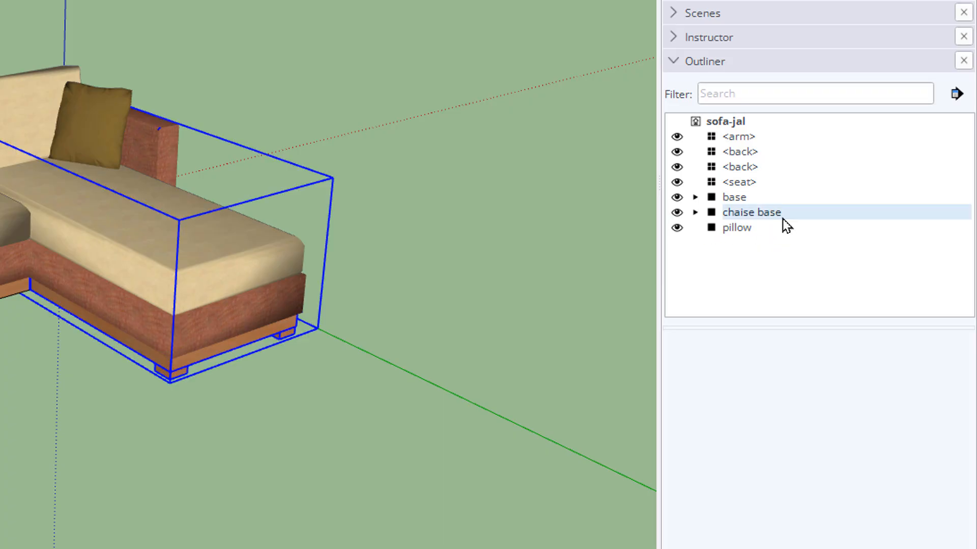
pyautogui.rightClick(753, 215)
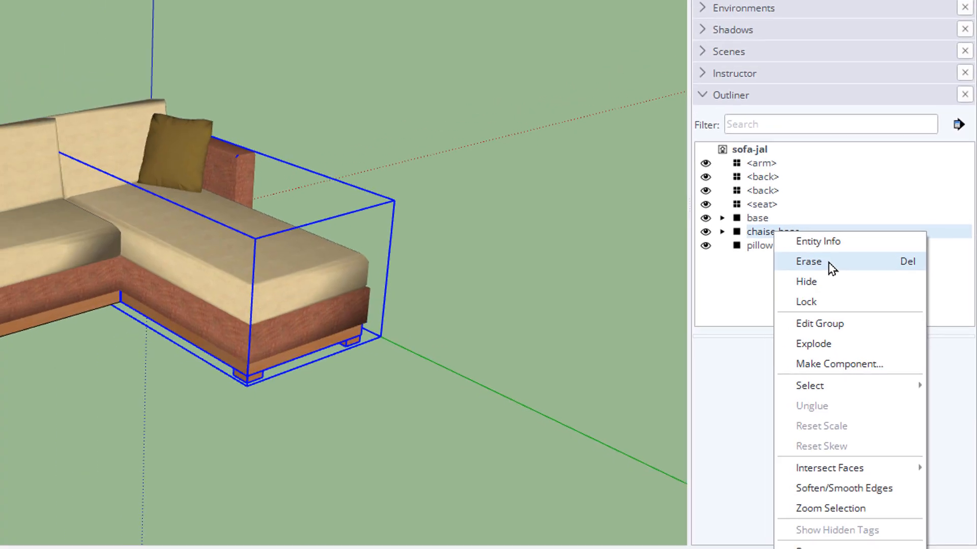
pyautogui.click(812, 247)
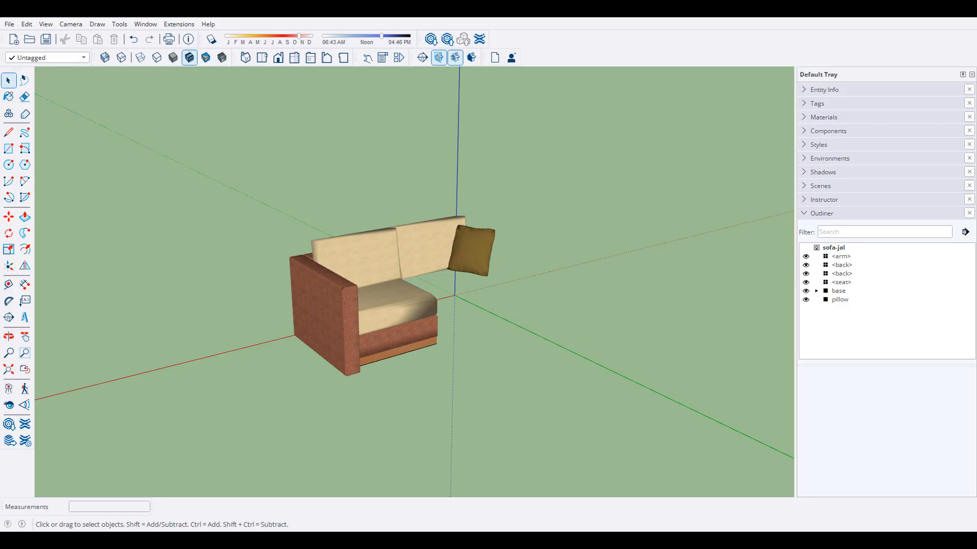
# Convert the base group into a component with the definition name "base", replacing the selection with the component.
pyautogui.click(420, 346)
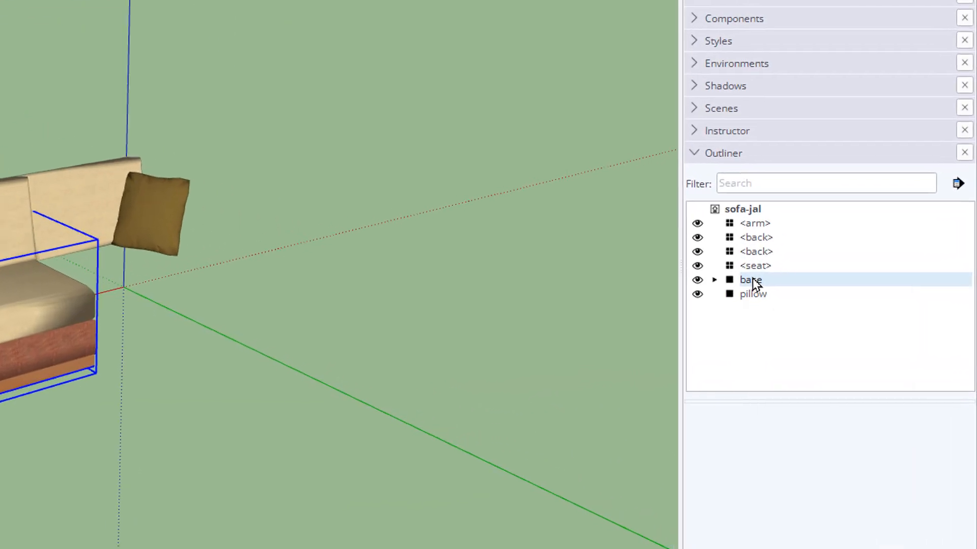
pyautogui.rightClick(840, 293)
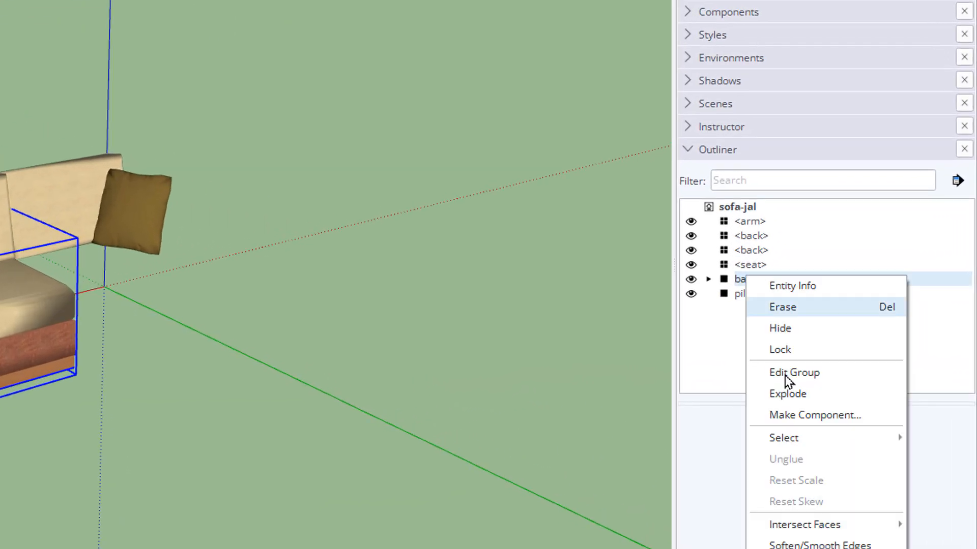
pyautogui.click(829, 416)
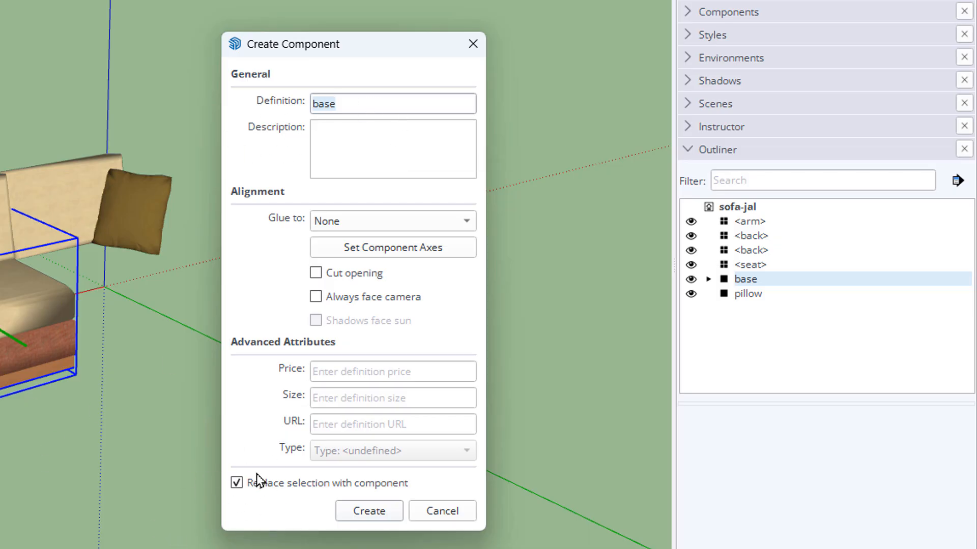
pyautogui.click(378, 511)
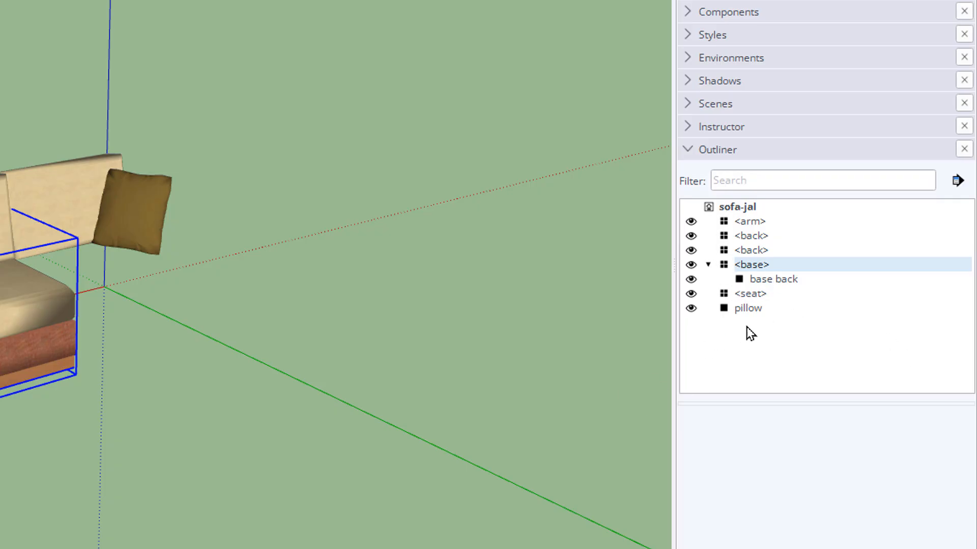
pyautogui.click(113, 448)
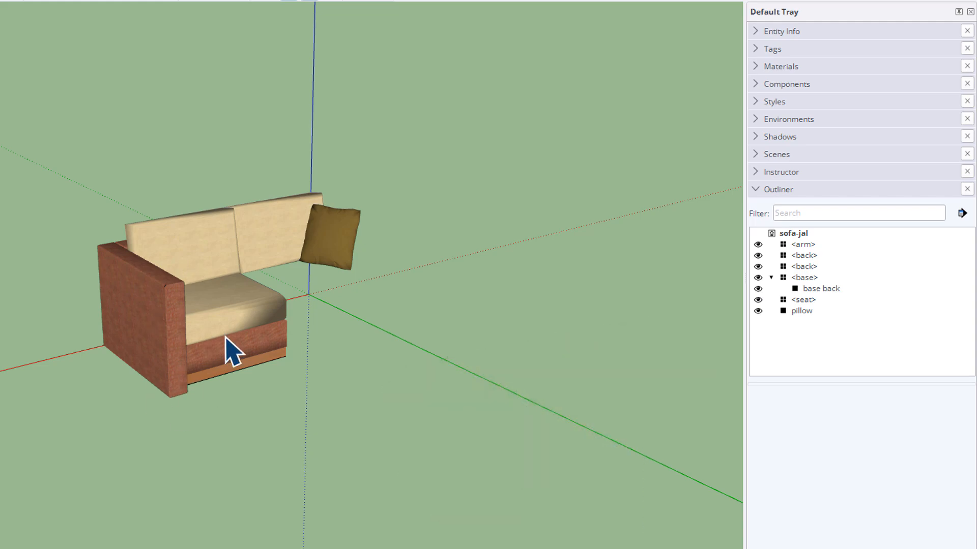
# Copy the arm, the back cushion next to it and the seat along the red axis to the empty area beyond the pillow.
pyautogui.click(799, 245)
pyautogui.click(803, 256)
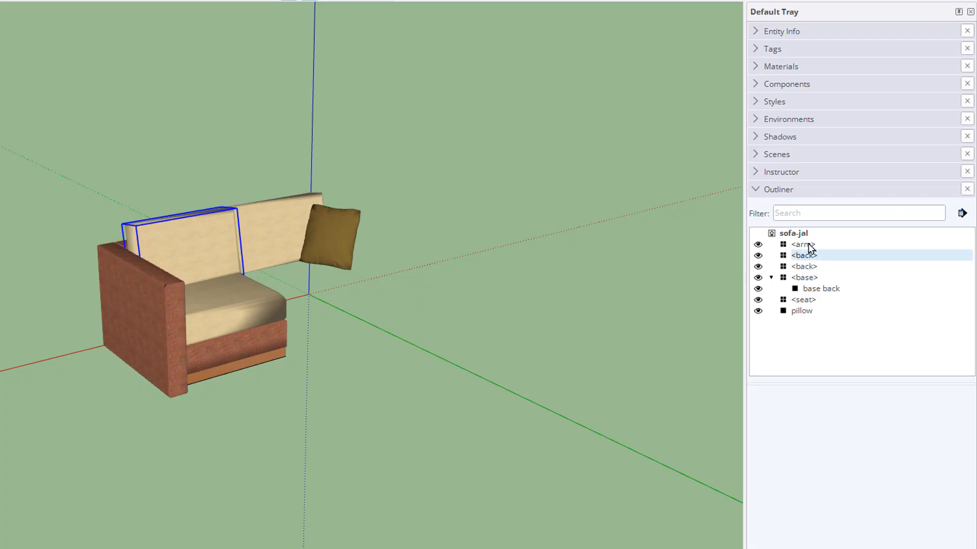
pyautogui.click(809, 246)
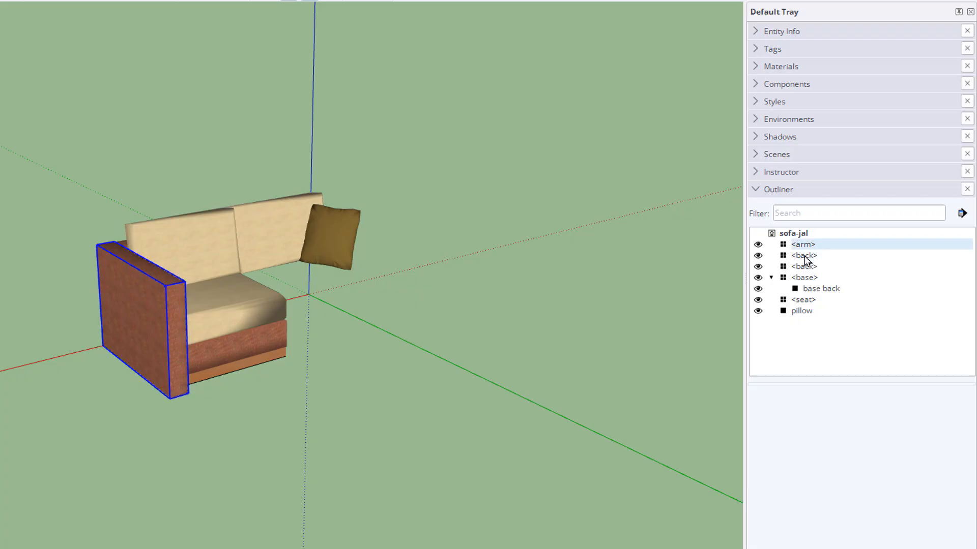
pyautogui.keyDown('ctrl'); pyautogui.click(804, 257); pyautogui.keyUp('ctrl')
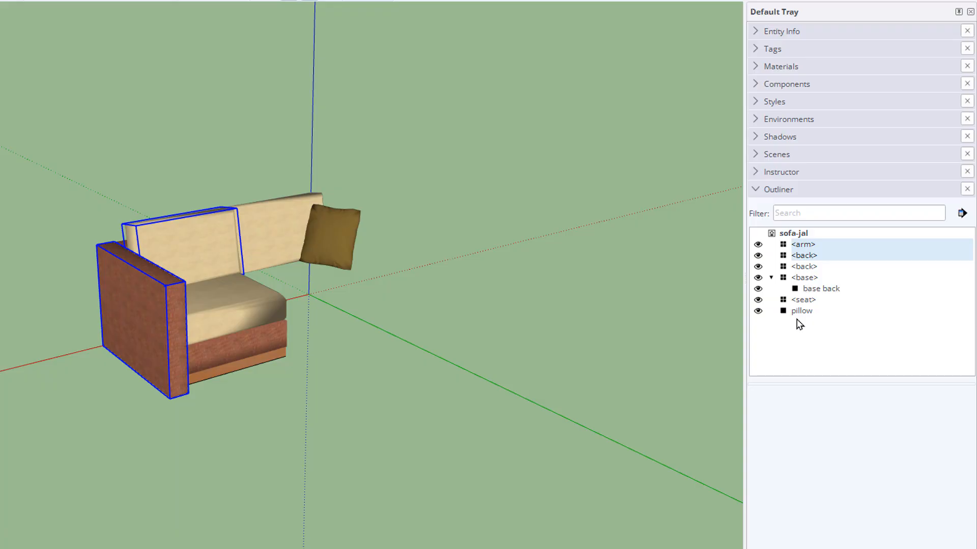
pyautogui.keyDown('ctrl'); pyautogui.click(802, 300); pyautogui.keyUp('ctrl')
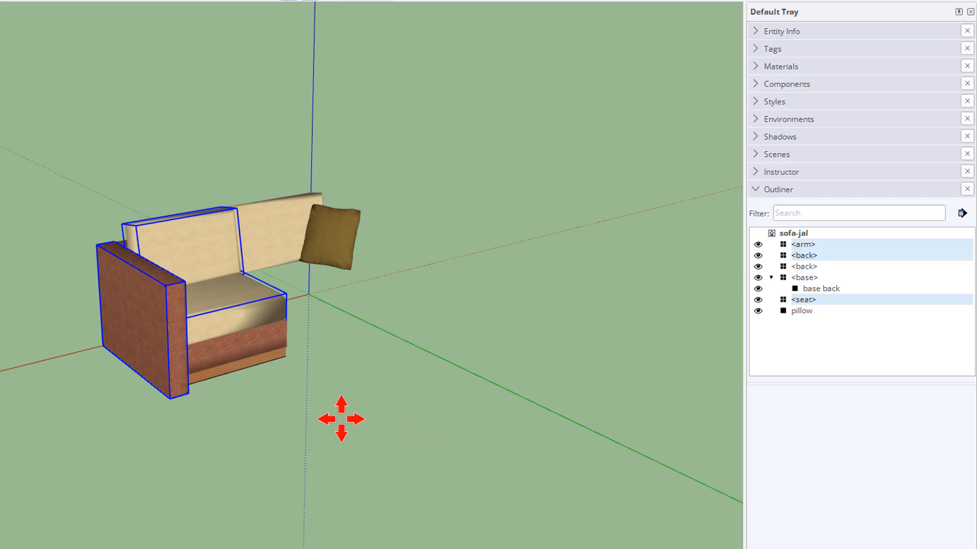
pyautogui.press('ctrl')
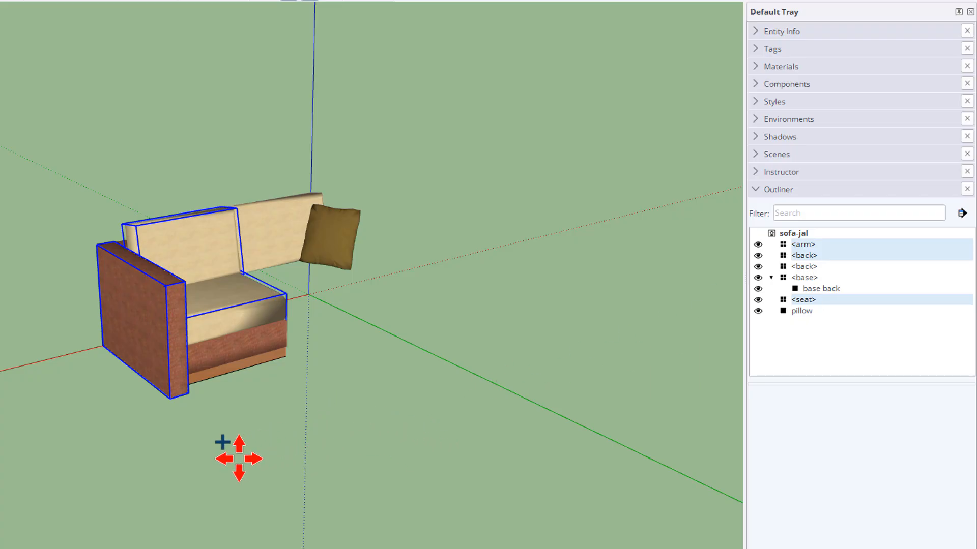
pyautogui.click(239, 459)
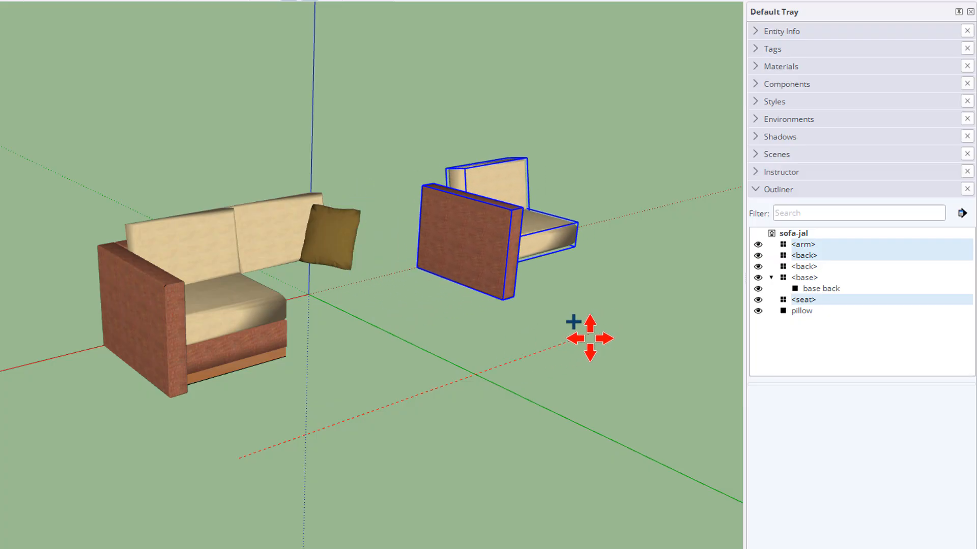
pyautogui.click(589, 338)
# Flip the copied arm, back and seat across the red plane so the arm sits on the opposite side.
pyautogui.moveTo(362, 453); pyautogui.dragTo(266, 537, button='middle')
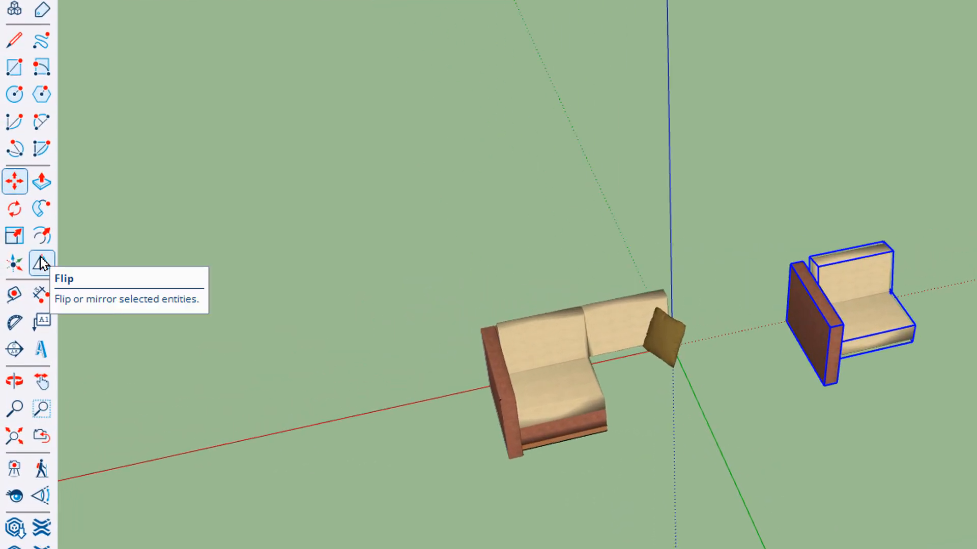
pyautogui.click(42, 263)
pyautogui.moveTo(816, 498); pyautogui.dragTo(868, 284, button='middle')
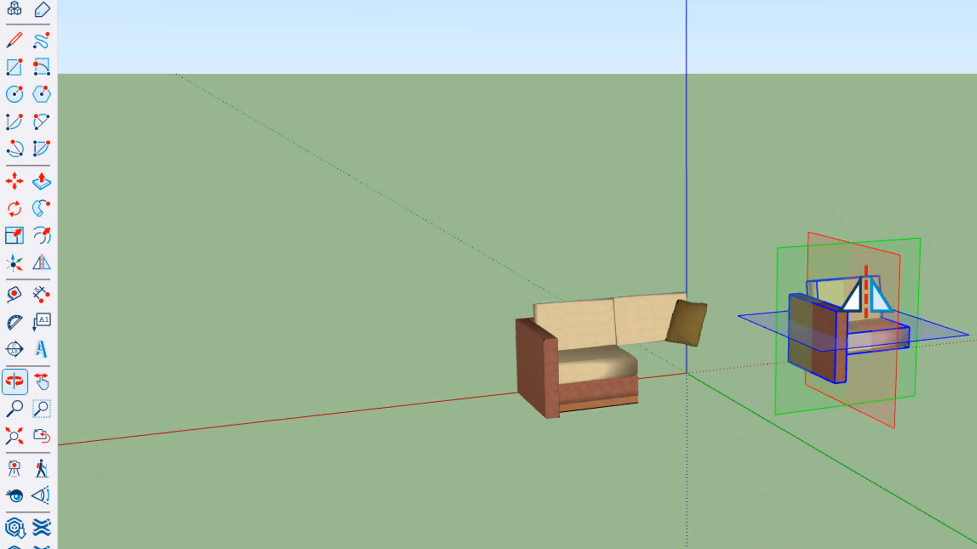
pyautogui.scroll(3, 973, 324)
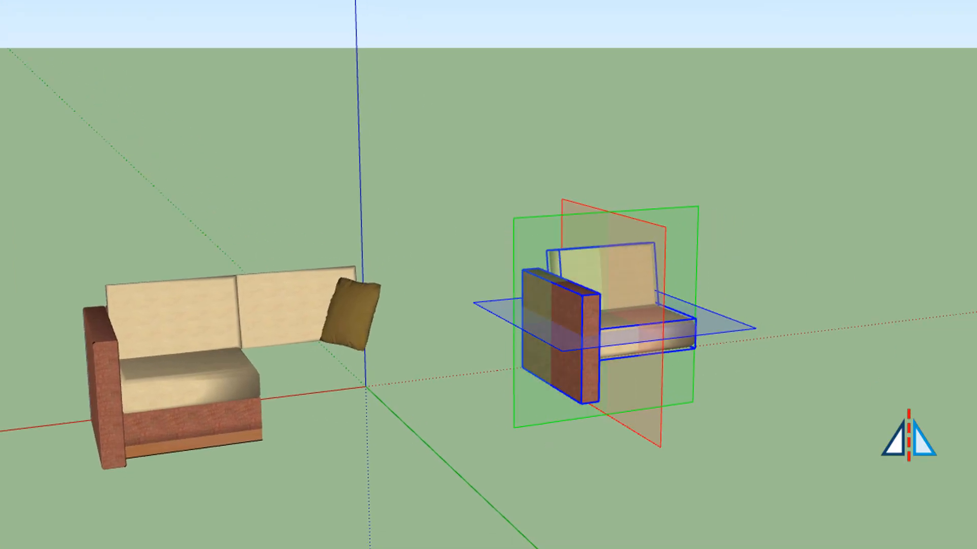
pyautogui.click(656, 262)
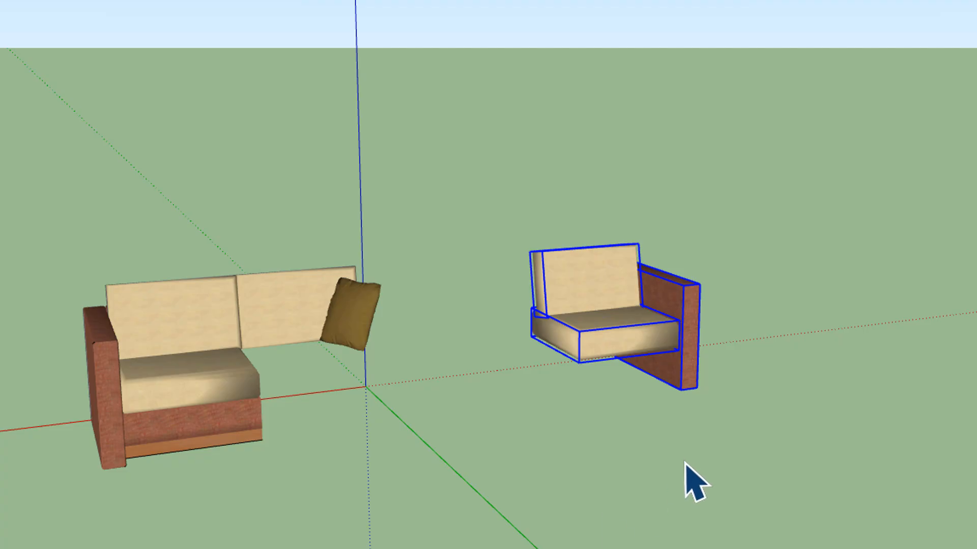
# Scale the flipped arm, back and seat narrower along the red axis, keeping the arm side fixed.
pyautogui.moveTo(687, 479); pyautogui.dragTo(517, 545, button='middle')
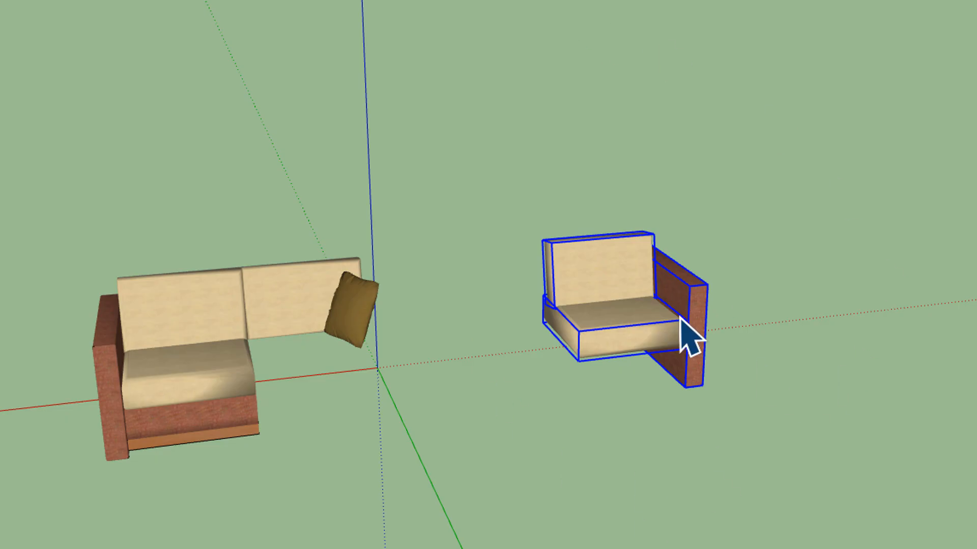
pyautogui.press('s')
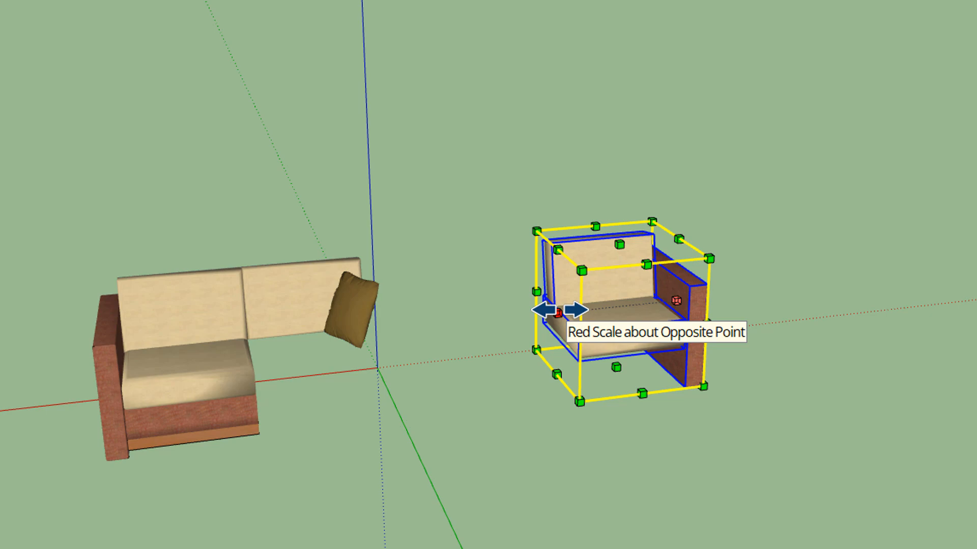
pyautogui.moveTo(558, 311); pyautogui.dragTo(585, 310)
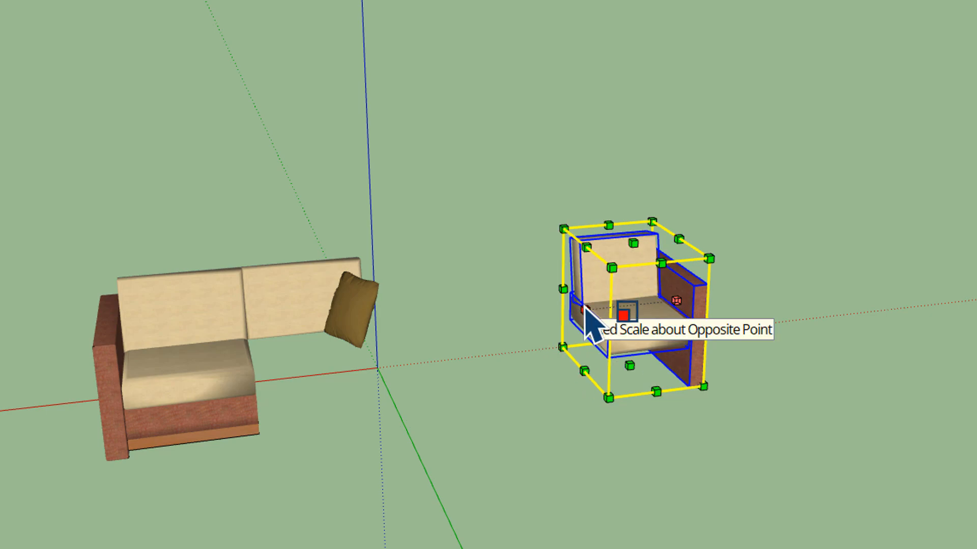
# Try mirroring the copied arm, back and seat with a scale factor of -1 along the red axis and along the blue axis.
pyautogui.write('-1')
pyautogui.press('Return')
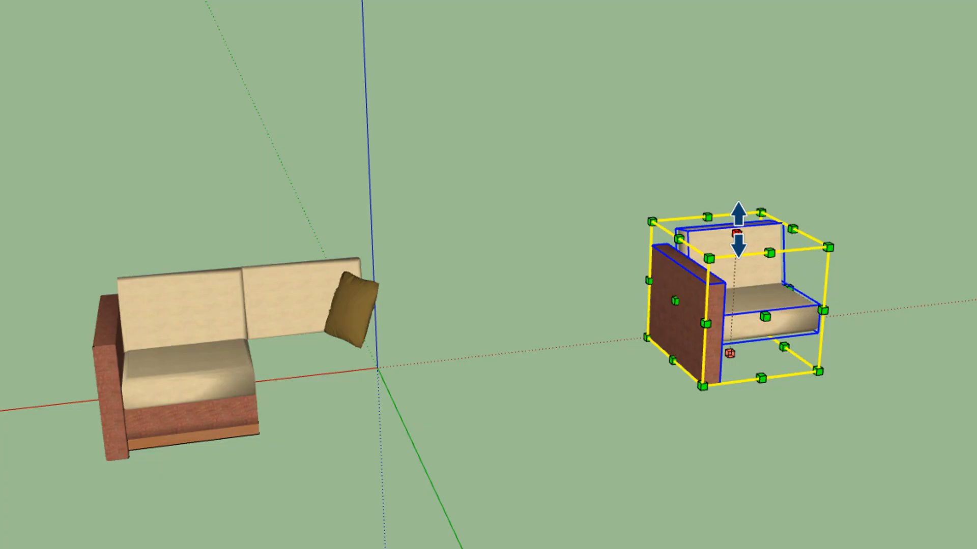
pyautogui.moveTo(737, 233); pyautogui.dragTo(740, 277)
pyautogui.write('-1')
pyautogui.press('Return')
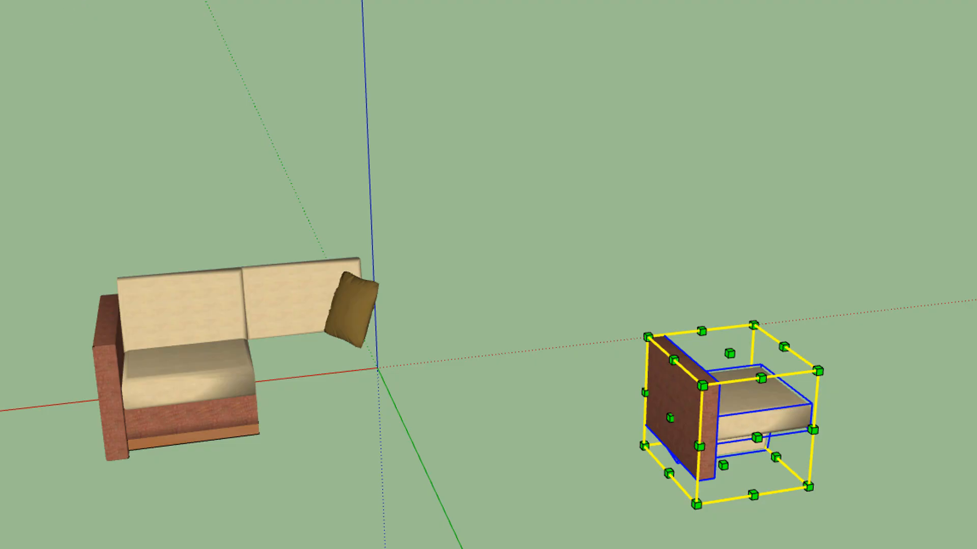
# Undo both mirroring scales and deselect the copied arm, back and seat.
pyautogui.hotkey('ctrl', 'z')
pyautogui.hotkey('ctrl', 'z')
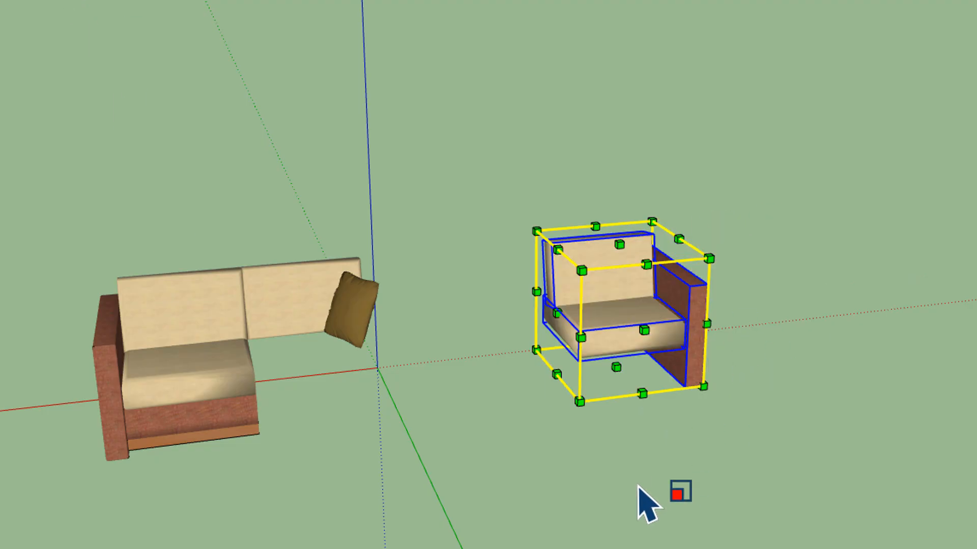
pyautogui.press('space')
pyautogui.hotkey('ctrl', 't')
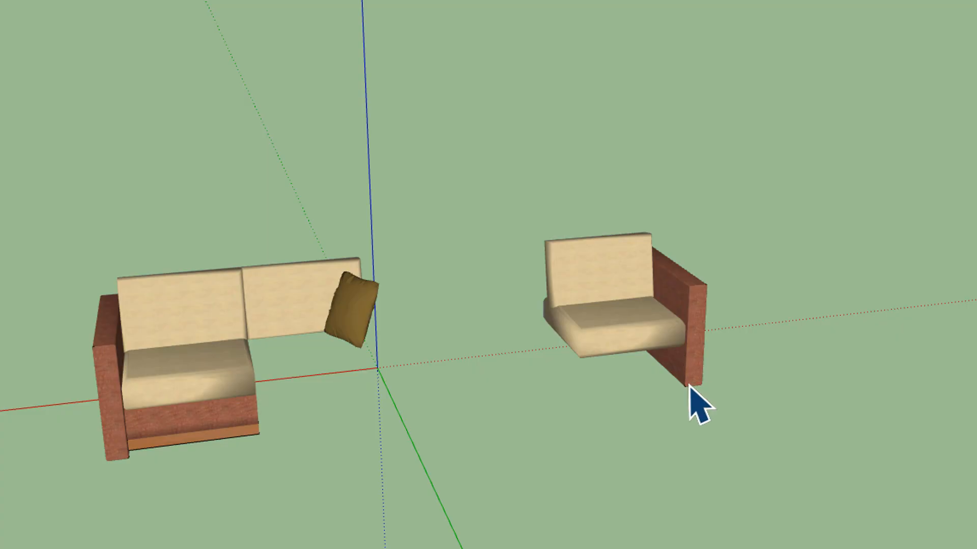
# Turn on the display of hidden geometry to show the rounded edges and endpoints of the cushions.
pyautogui.scroll(6, 605, 243)
pyautogui.scroll(-6, 636, 290)
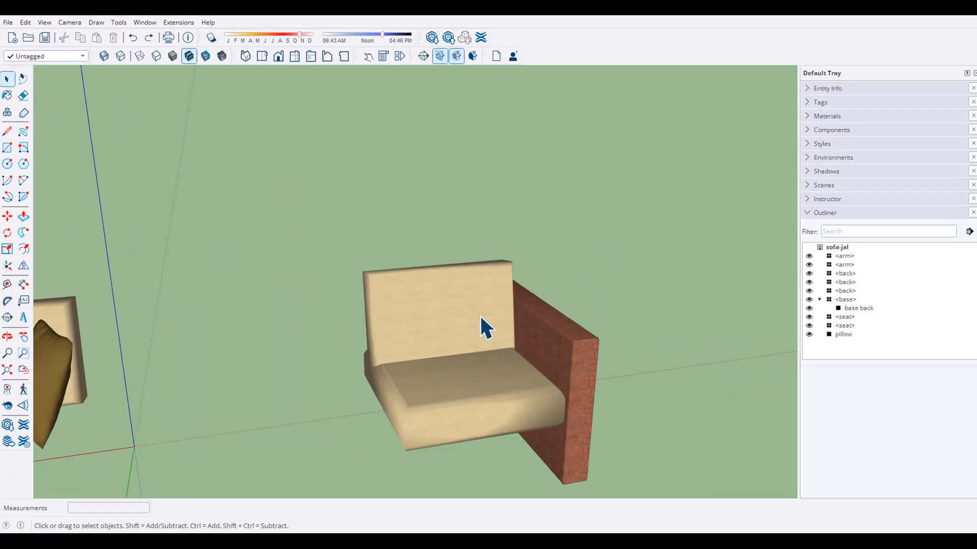
pyautogui.scroll(5, 304, 328)
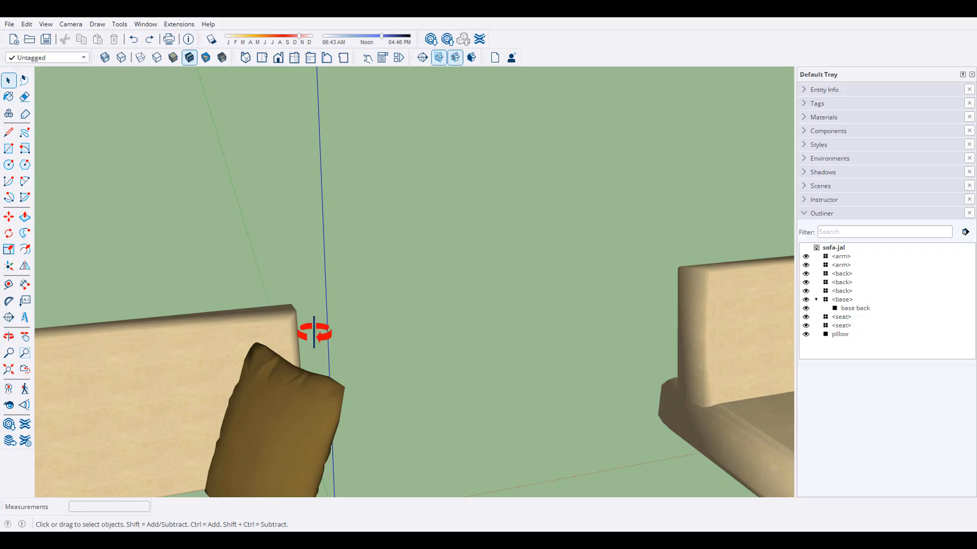
pyautogui.moveTo(314, 333); pyautogui.dragTo(388, 447, button='middle')
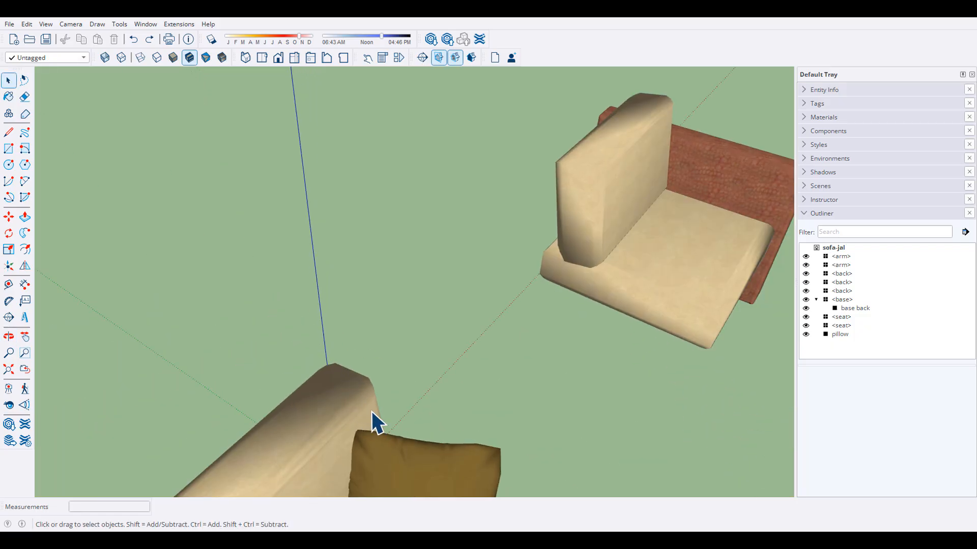
pyautogui.moveTo(368, 381); pyautogui.dragTo(218, 295, button='middle')
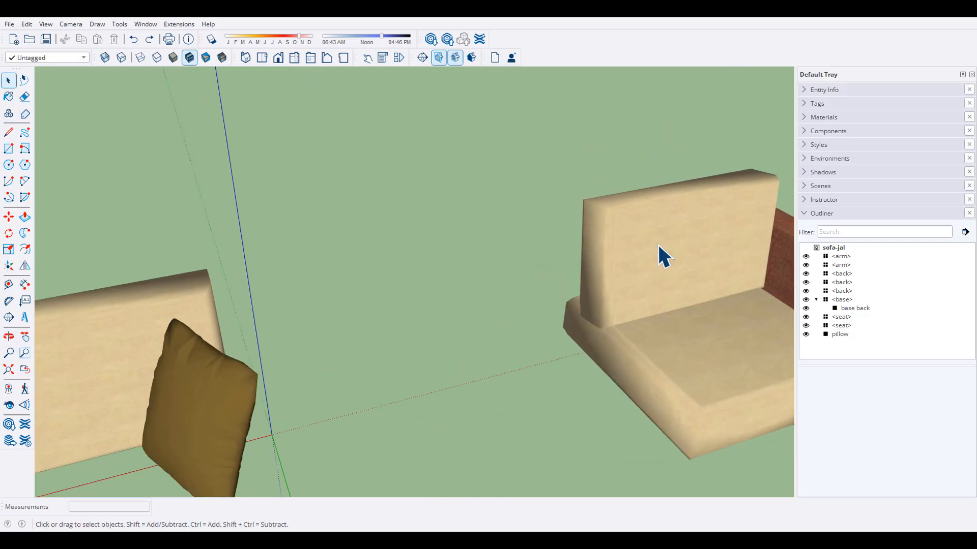
pyautogui.moveTo(682, 264); pyautogui.dragTo(386, 175, button='middle')
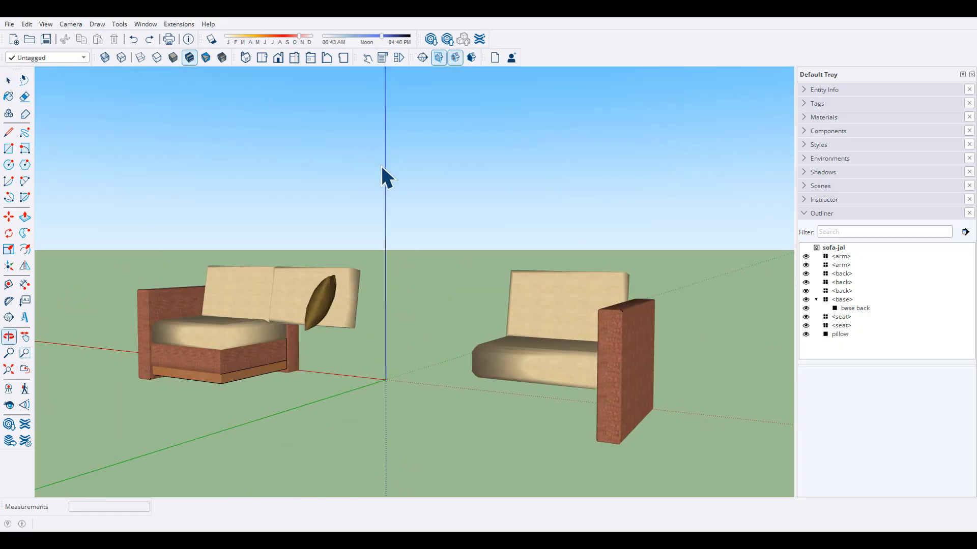
pyautogui.moveTo(539, 265); pyautogui.dragTo(645, 257, button='middle')
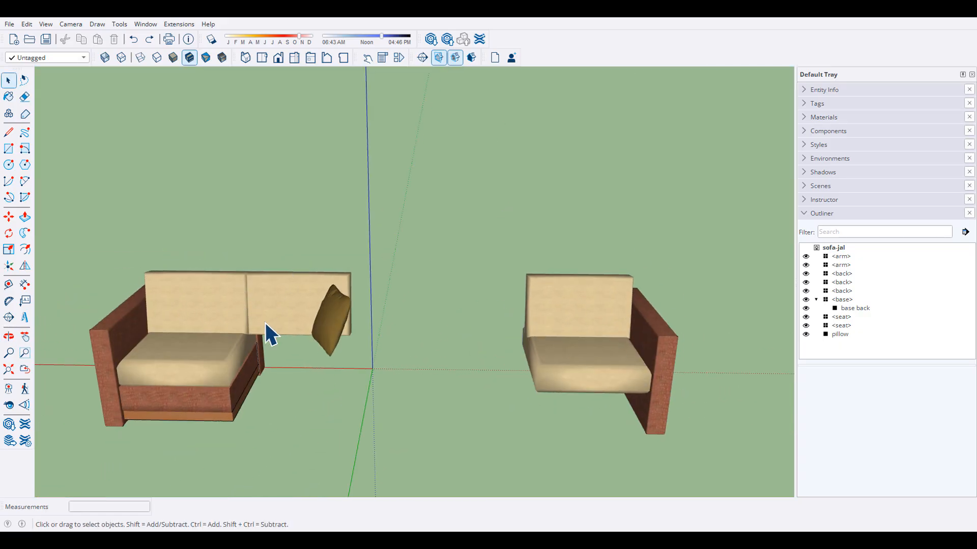
pyautogui.moveTo(287, 354); pyautogui.dragTo(459, 208, button='middle')
pyautogui.click(47, 25)
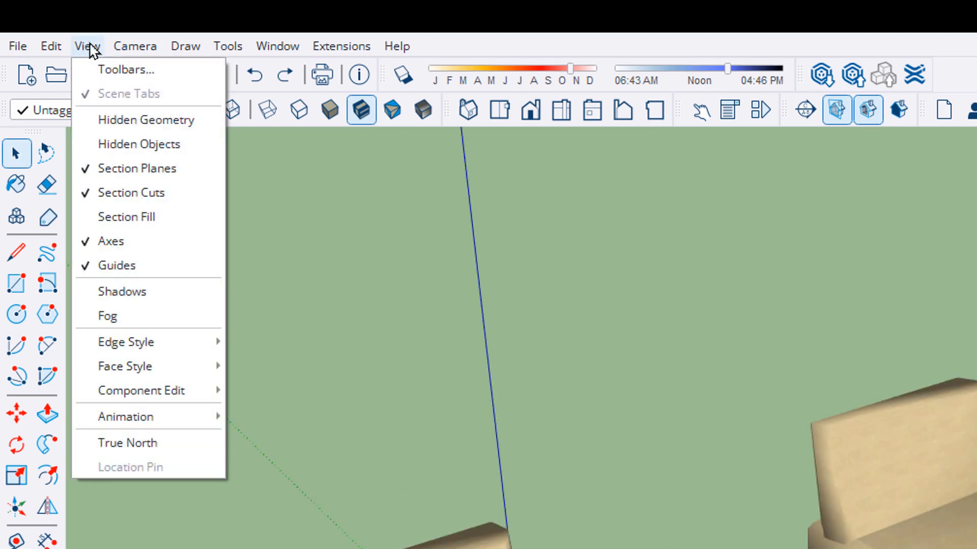
pyautogui.click(140, 120)
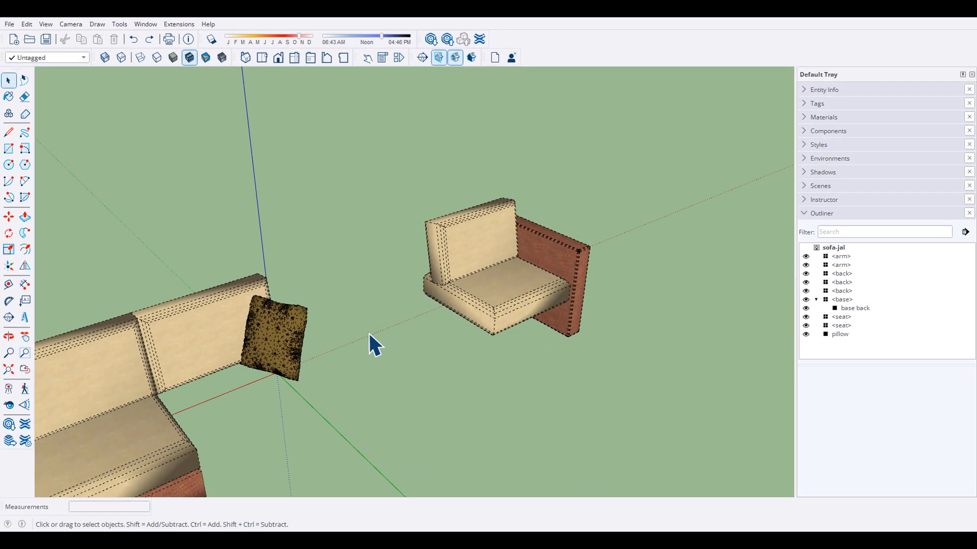
pyautogui.scroll(-2, 423, 309)
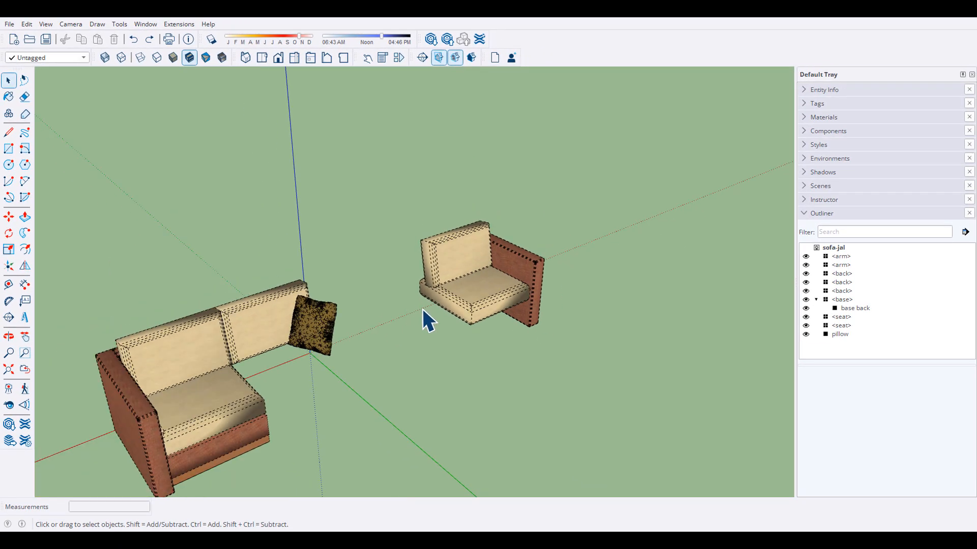
pyautogui.moveTo(465, 249); pyautogui.dragTo(458, 243, button='middle')
pyautogui.scroll(3, 458, 244)
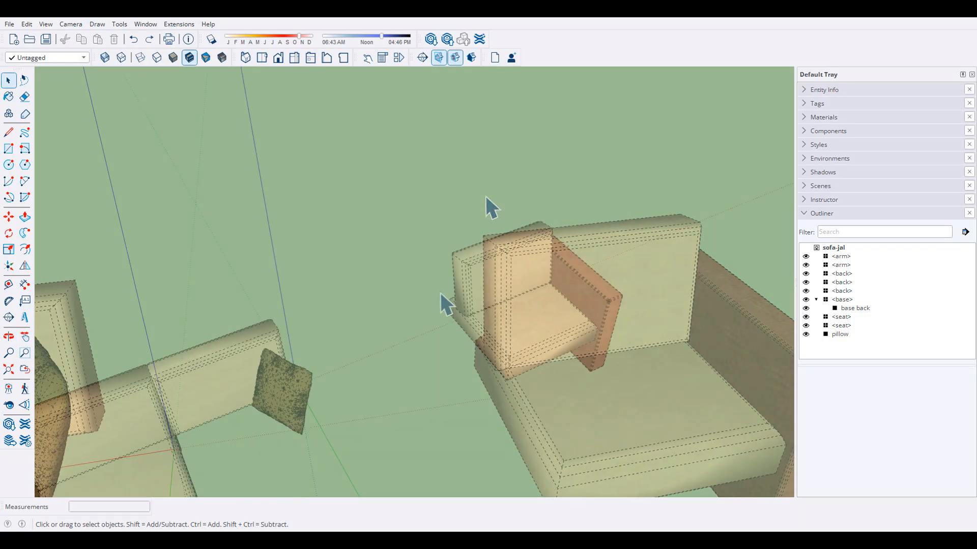
# Move the copied arm, back and seat together, snapping the back's upper hidden-edge corner to the matching corner of the existing back behind the pillow.
pyautogui.moveTo(441, 292); pyautogui.dragTo(387, 258, button='middle')
pyautogui.moveTo(387, 257); pyautogui.dragTo(435, 254)
pyautogui.press('space')
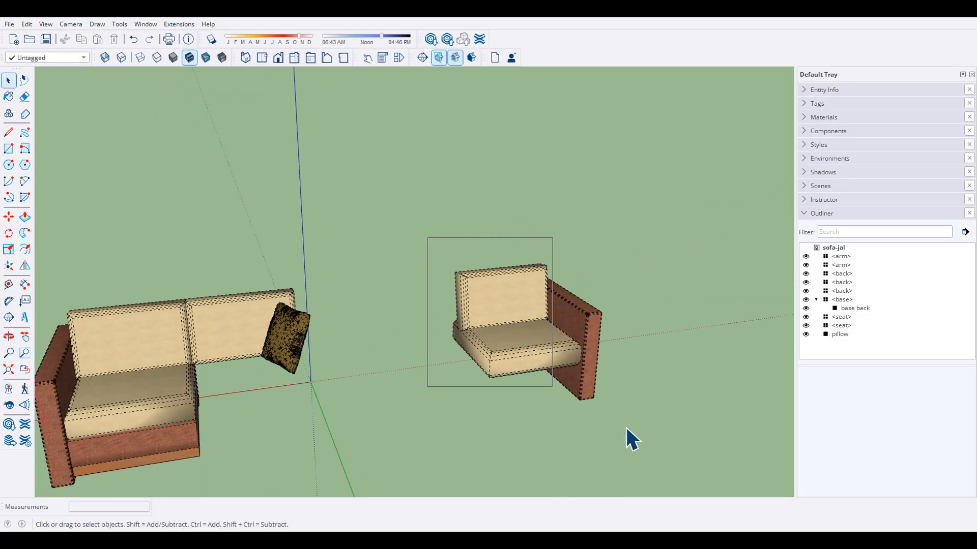
pyautogui.moveTo(626, 428); pyautogui.dragTo(646, 442)
pyautogui.press('m')
pyautogui.scroll(5, 458, 266)
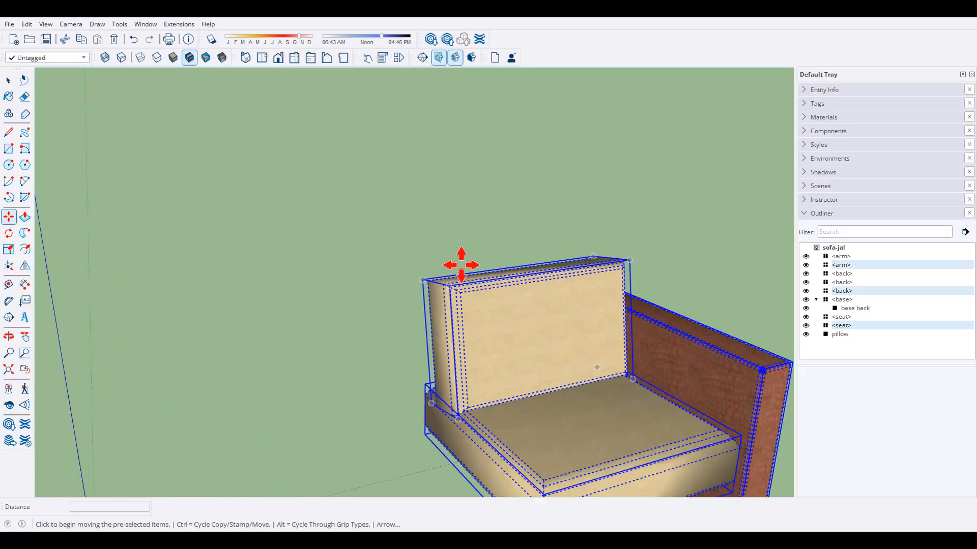
pyautogui.scroll(10, 427, 399)
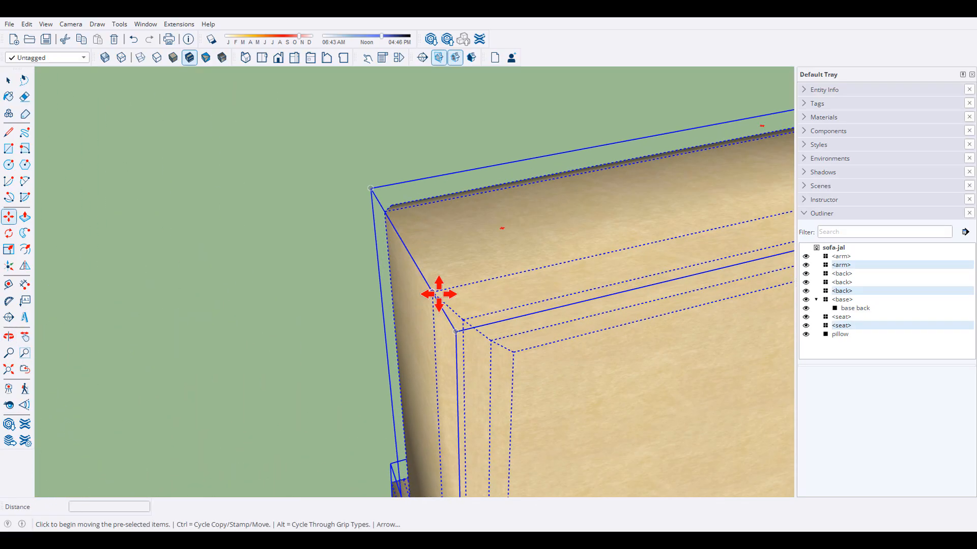
pyautogui.click(432, 292)
pyautogui.scroll(-10, 458, 305)
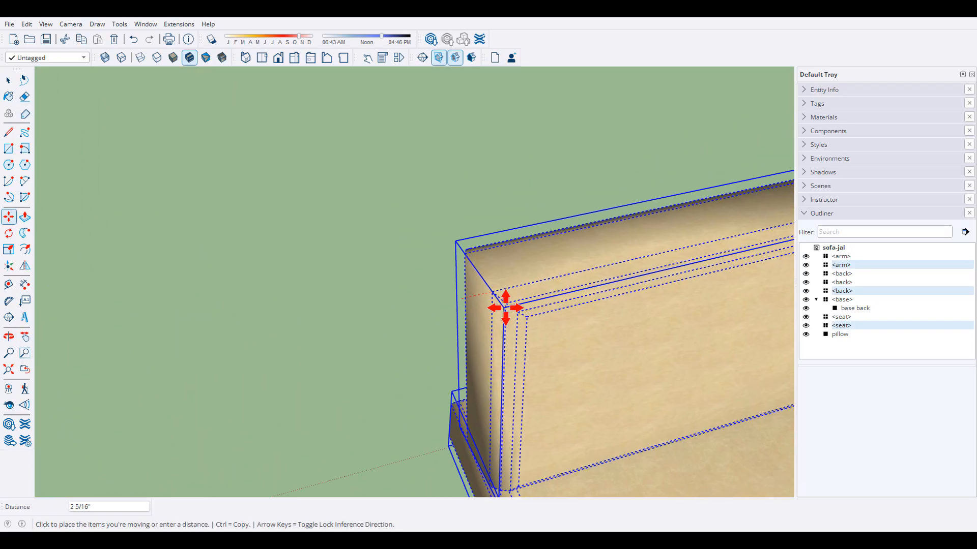
pyautogui.scroll(10, 392, 334)
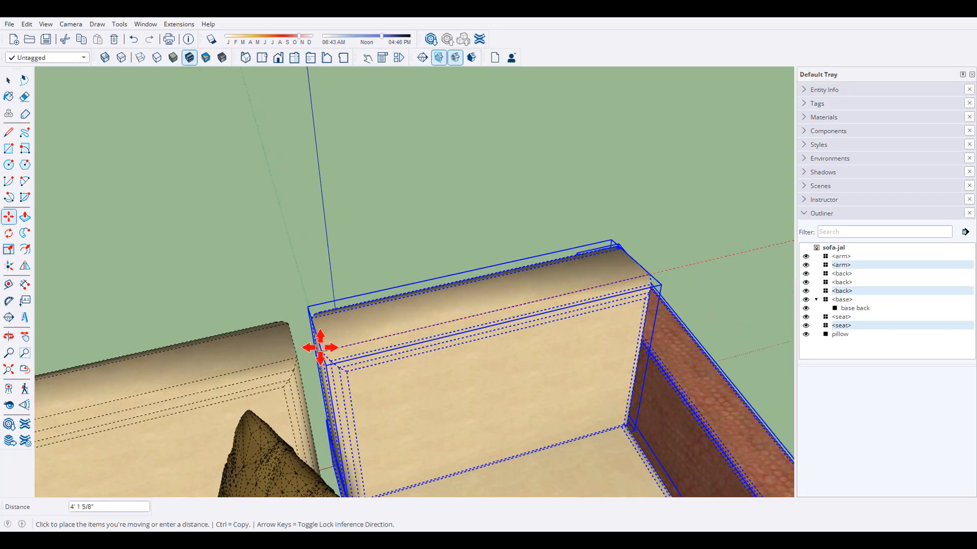
pyautogui.scroll(2, 234, 353)
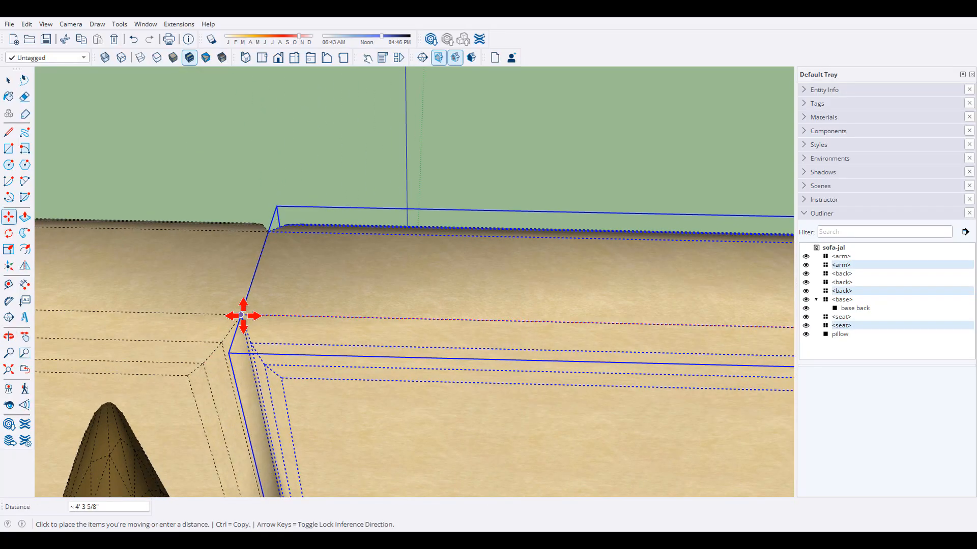
pyautogui.click(242, 316)
pyautogui.scroll(-2, 389, 307)
pyautogui.scroll(-8, 420, 265)
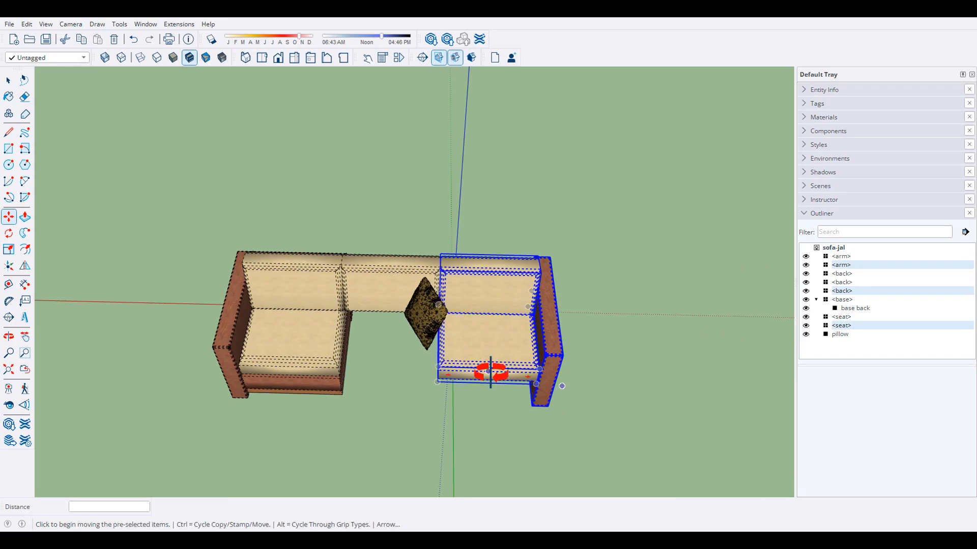
pyautogui.moveTo(490, 371); pyautogui.dragTo(571, 214, button='middle')
pyautogui.click(499, 368)
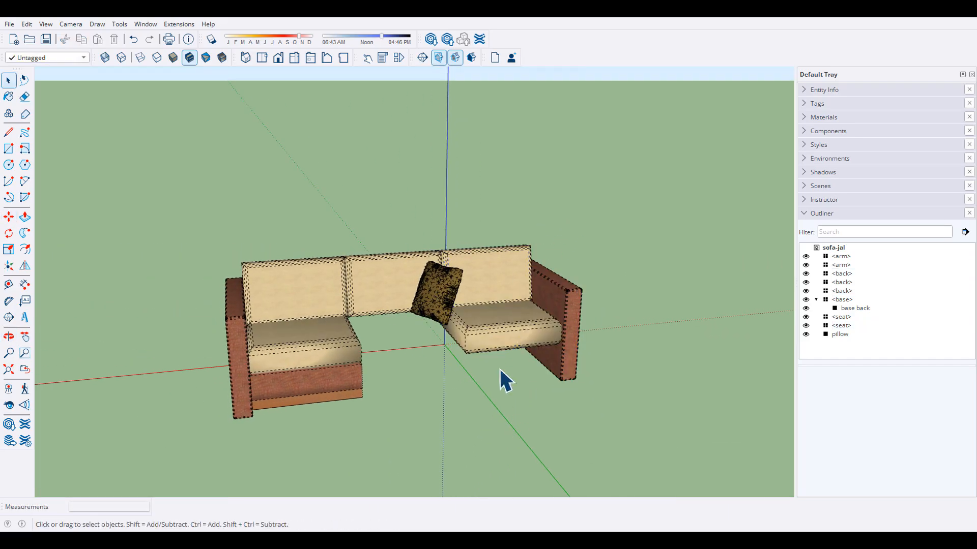
# Copy the narrower seat into the middle gap, snapping its front hidden-edge corner to the matching corner of the original seat.
pyautogui.moveTo(500, 368); pyautogui.dragTo(460, 300, button='middle')
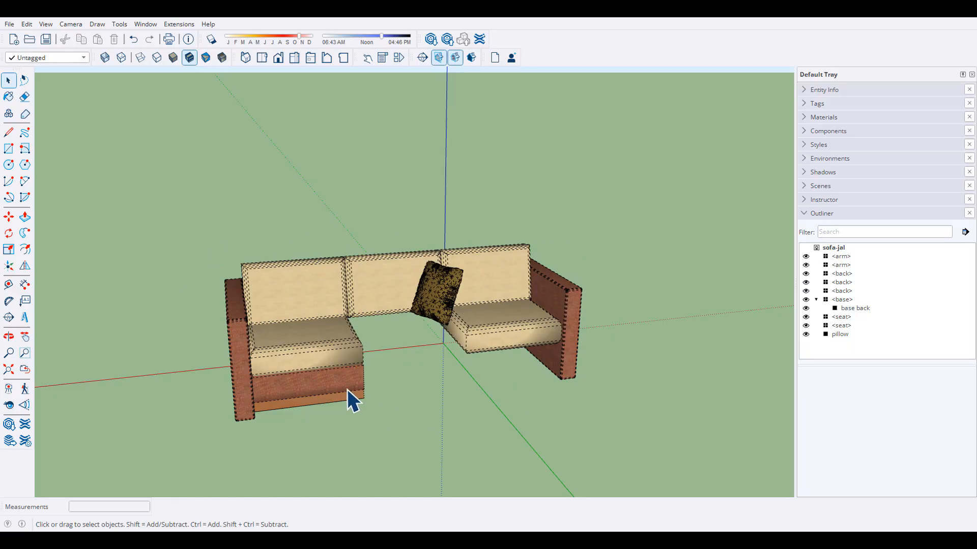
pyautogui.moveTo(450, 399); pyautogui.dragTo(332, 407, button='middle')
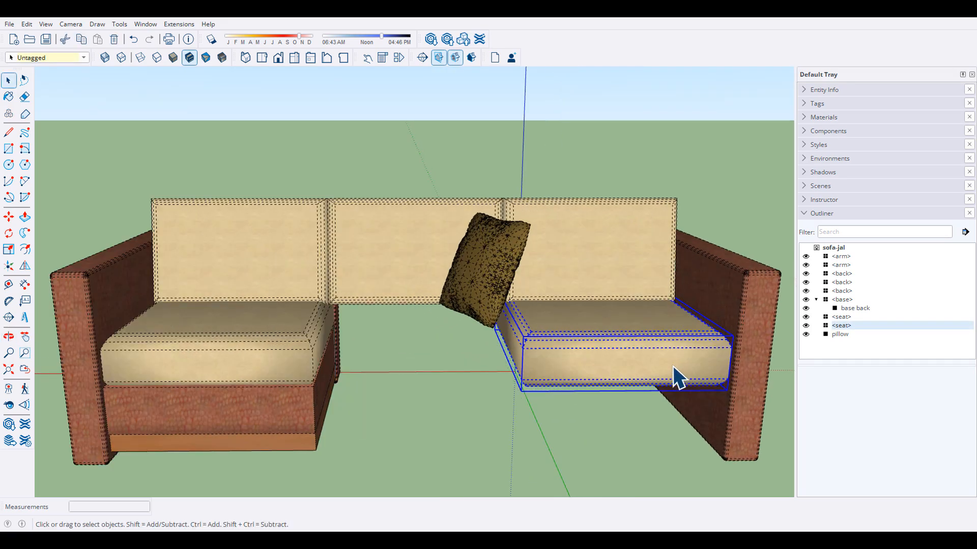
pyautogui.press('m')
pyautogui.scroll(3, 522, 353)
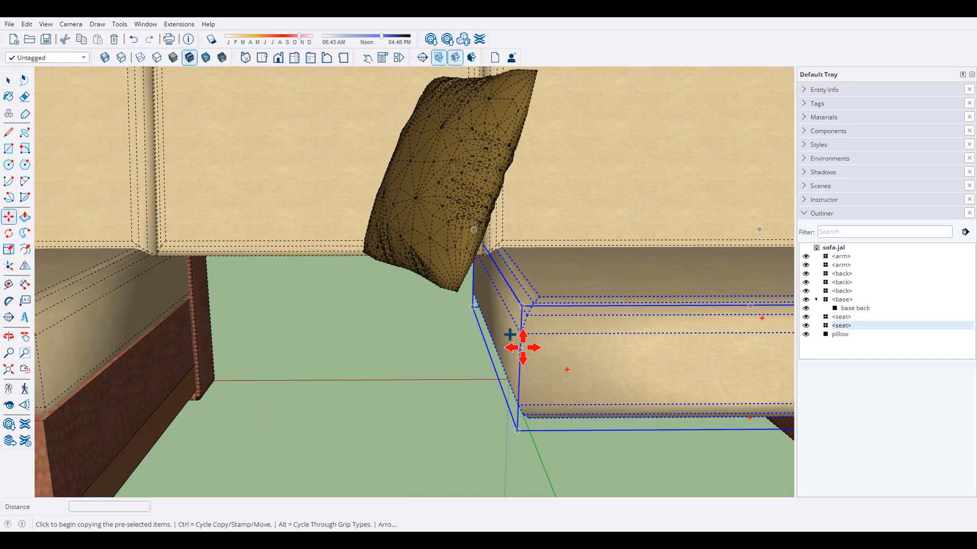
pyautogui.click(522, 332)
pyautogui.scroll(-5, 517, 338)
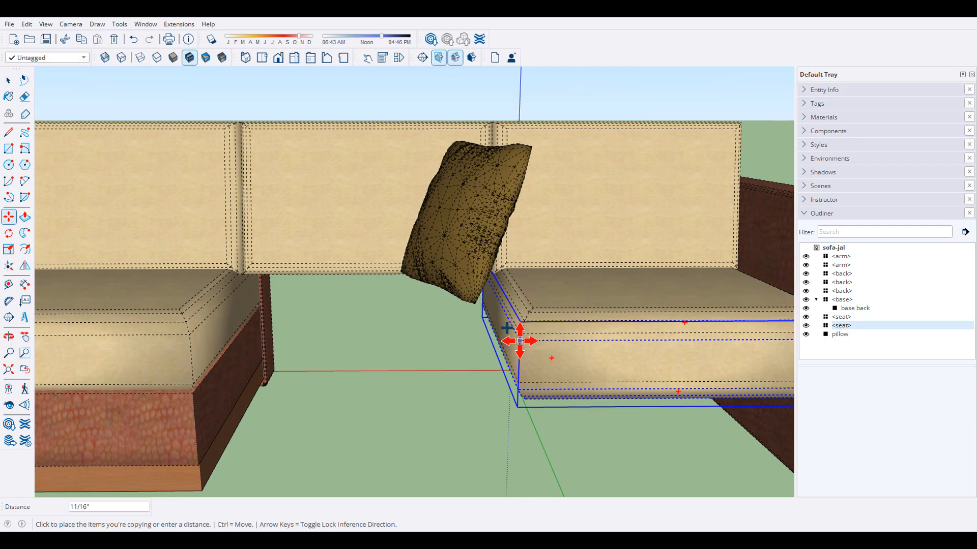
pyautogui.scroll(5, 300, 339)
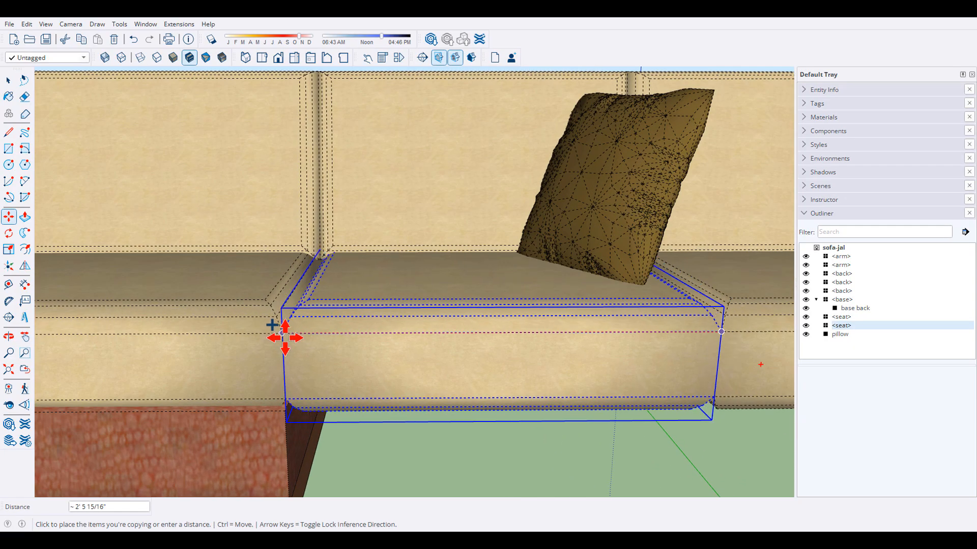
pyautogui.click(280, 336)
pyautogui.scroll(-5, 333, 377)
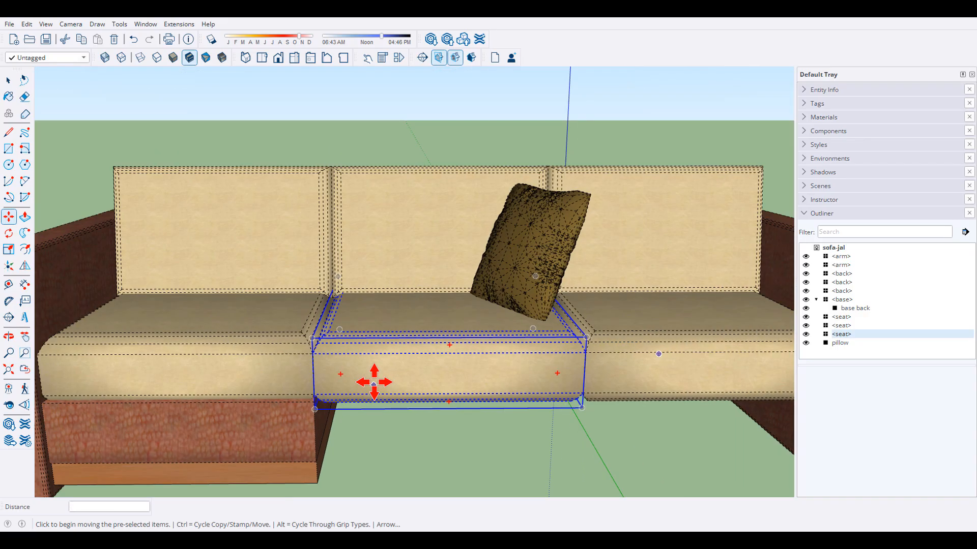
pyautogui.press('space')
pyautogui.scroll(-2, 349, 378)
pyautogui.moveTo(349, 378); pyautogui.dragTo(386, 410, button='middle')
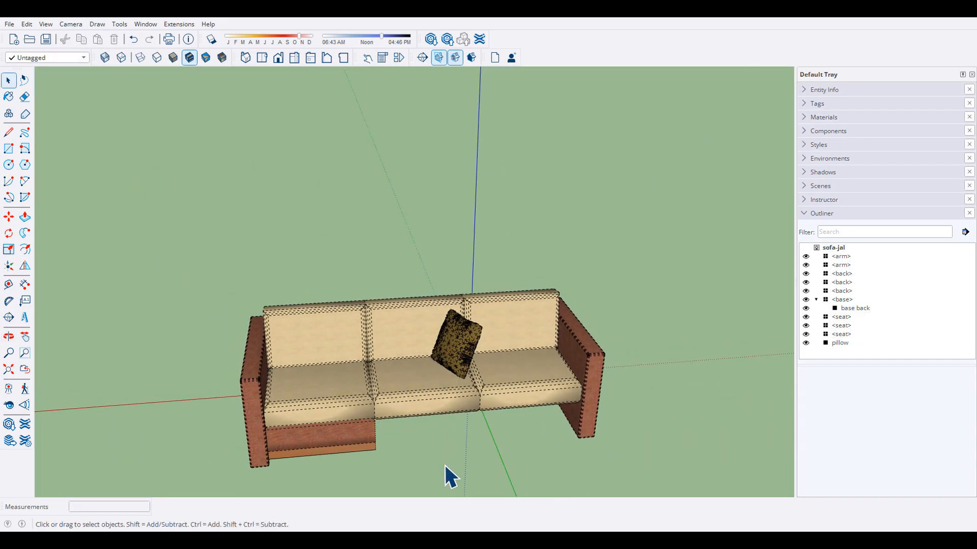
# Try to stretch the base across to the opposite arm with Scale, and undo the stretch.
pyautogui.moveTo(379, 438); pyautogui.dragTo(393, 459, button='middle')
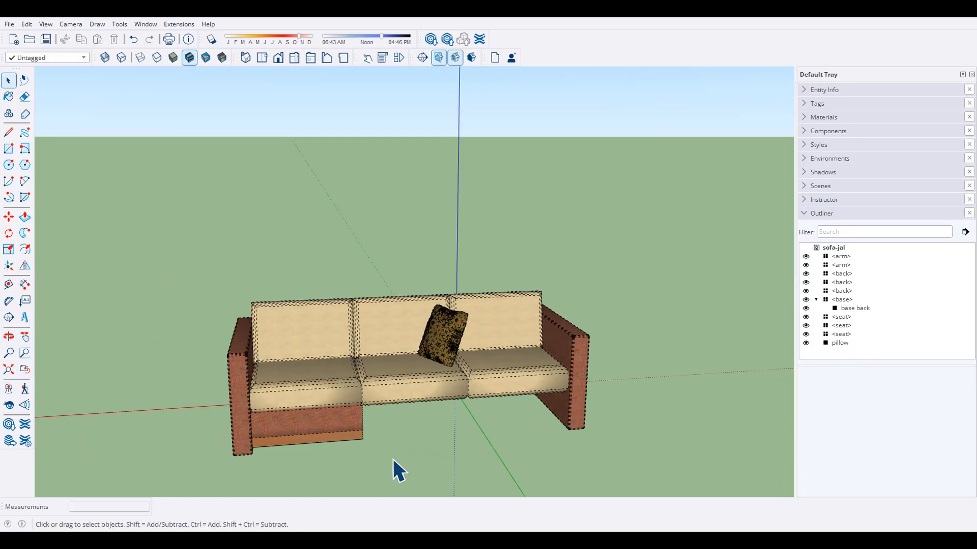
pyautogui.moveTo(330, 440); pyautogui.dragTo(838, 395, button='middle')
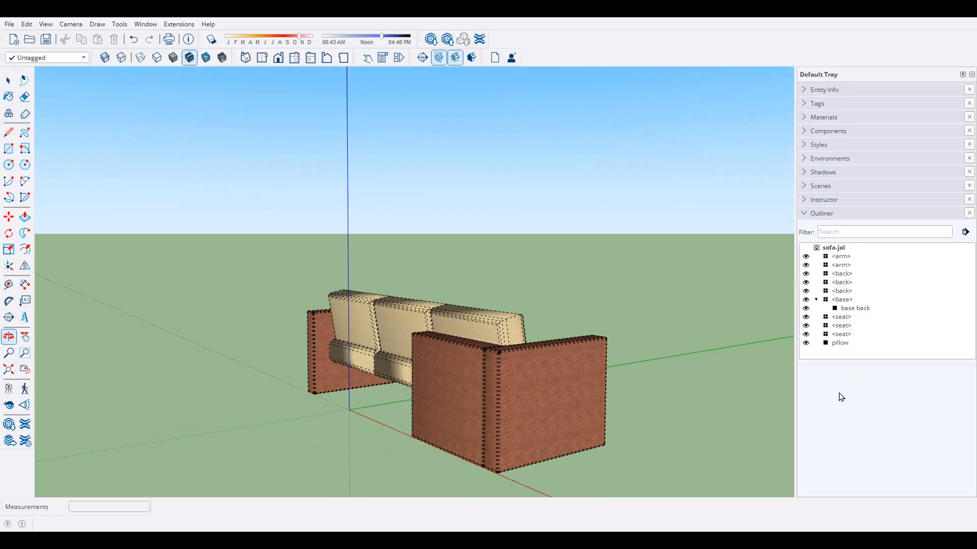
pyautogui.moveTo(462, 411); pyautogui.dragTo(240, 392, button='middle')
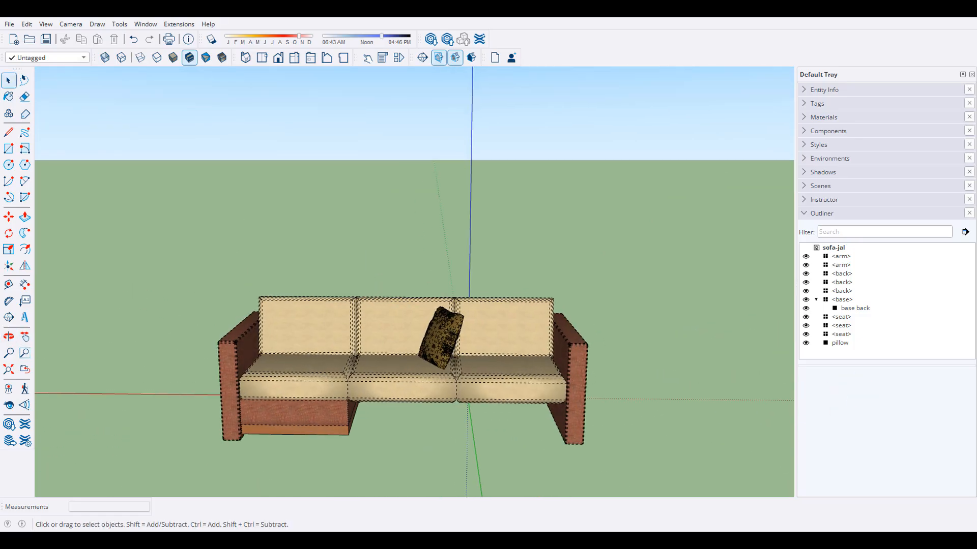
pyautogui.click(342, 425)
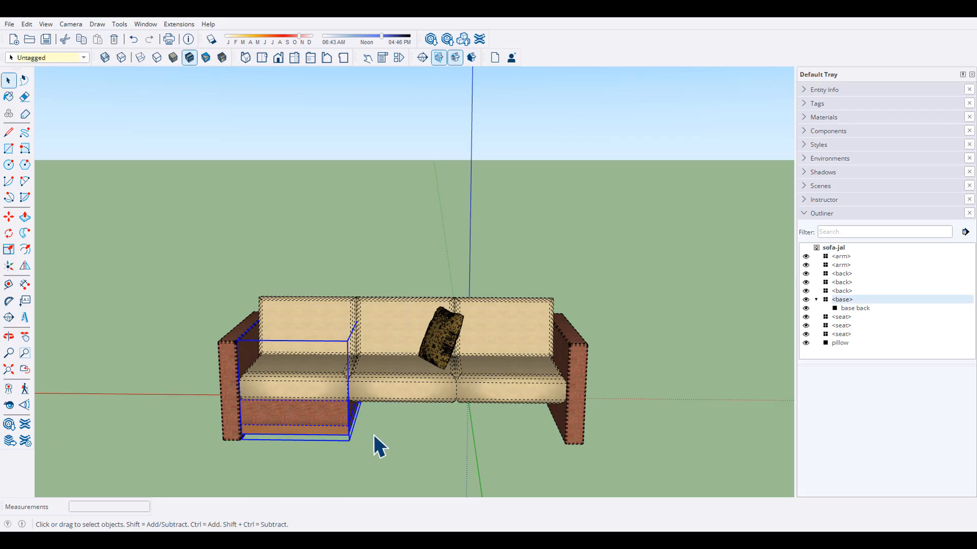
pyautogui.scroll(3, 375, 433)
pyautogui.moveTo(376, 417); pyautogui.dragTo(205, 409, button='middle')
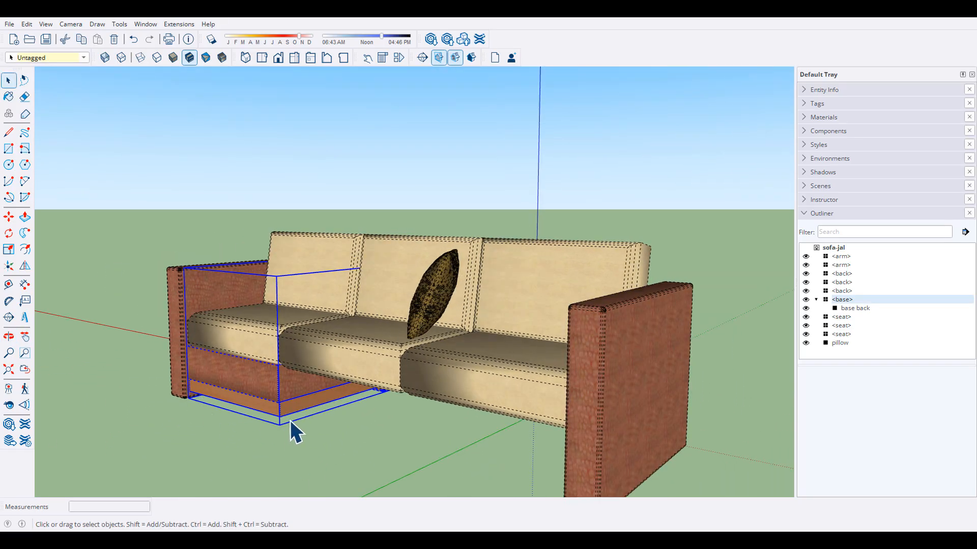
pyautogui.moveTo(295, 433); pyautogui.dragTo(290, 375, button='middle')
pyautogui.scroll(3, 308, 376)
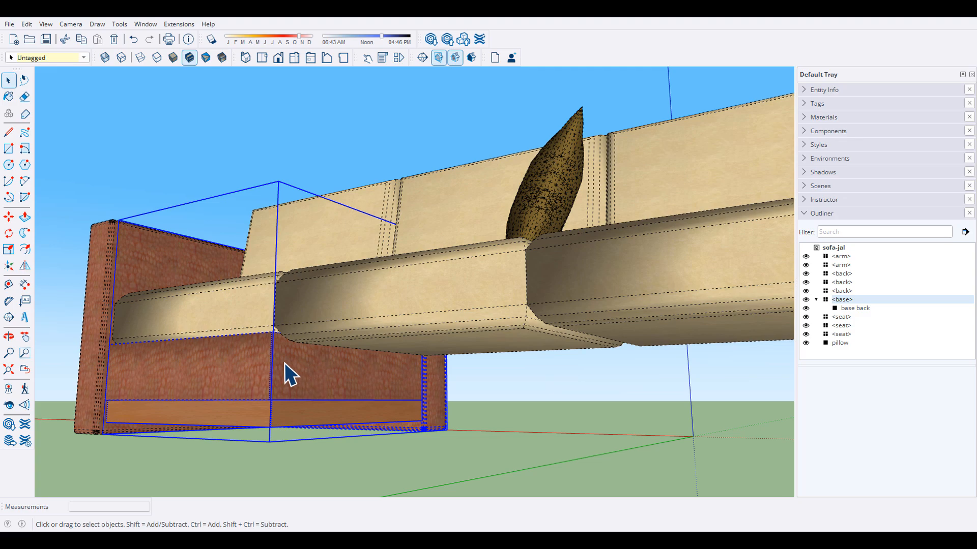
pyautogui.scroll(-4, 289, 414)
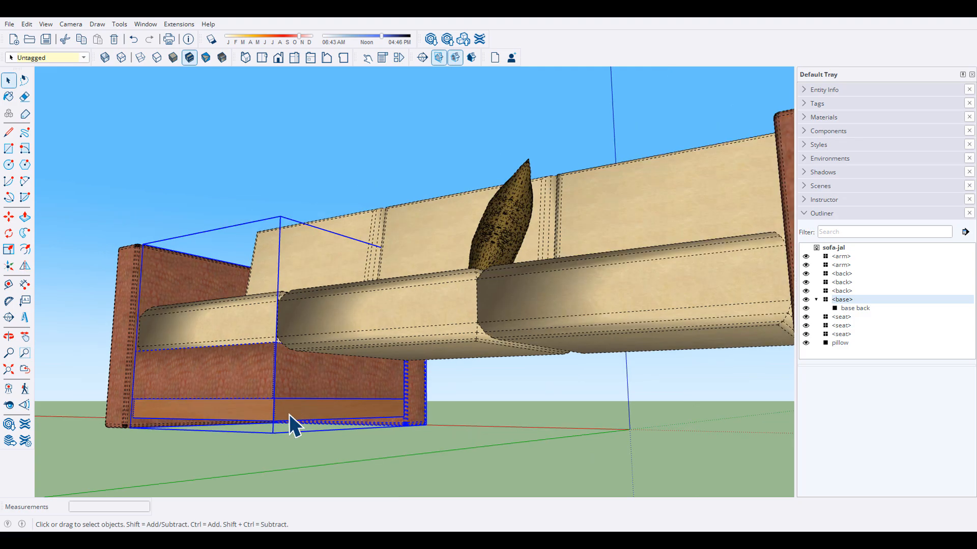
pyautogui.moveTo(289, 415); pyautogui.dragTo(364, 411, button='middle')
pyautogui.press('s')
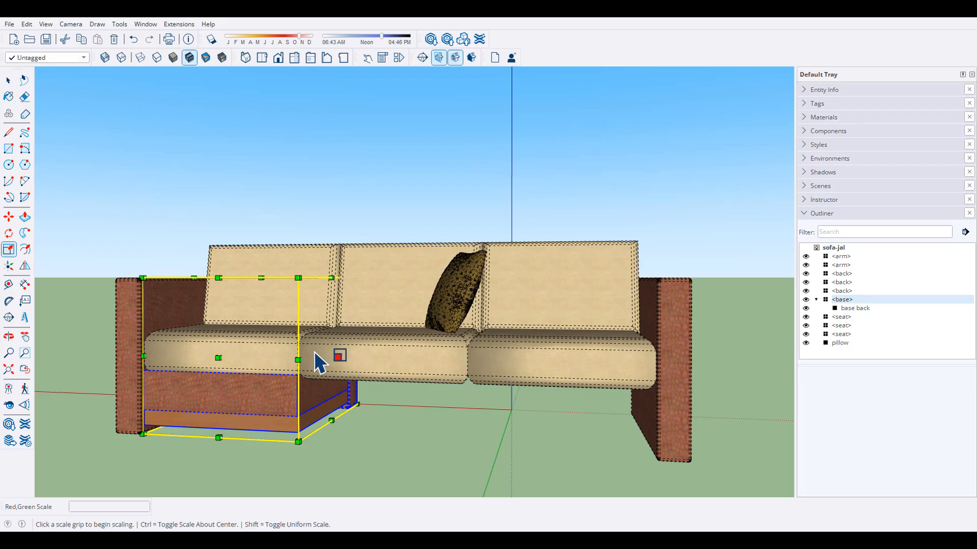
pyautogui.moveTo(333, 349); pyautogui.dragTo(611, 368)
pyautogui.moveTo(379, 421); pyautogui.dragTo(183, 422, button='middle')
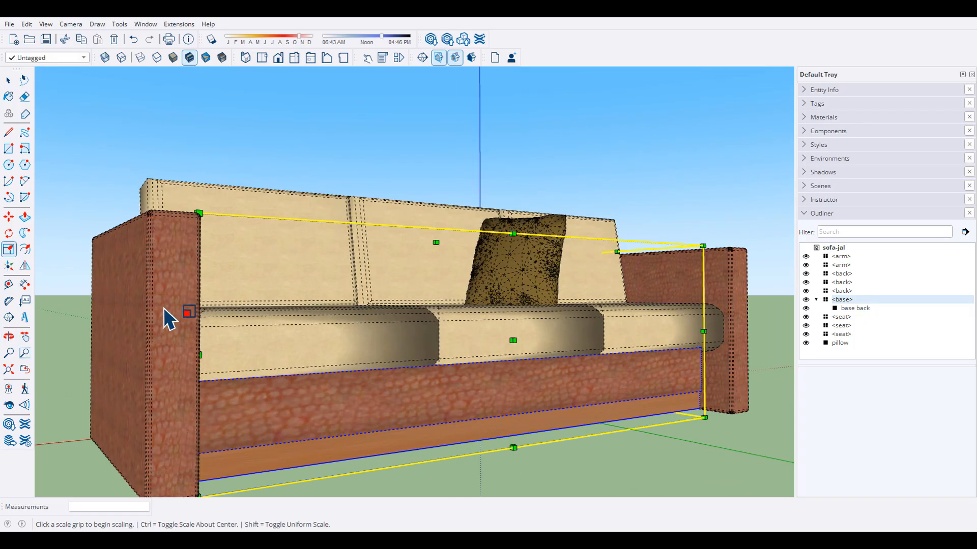
pyautogui.moveTo(430, 458); pyautogui.dragTo(343, 378, button='middle')
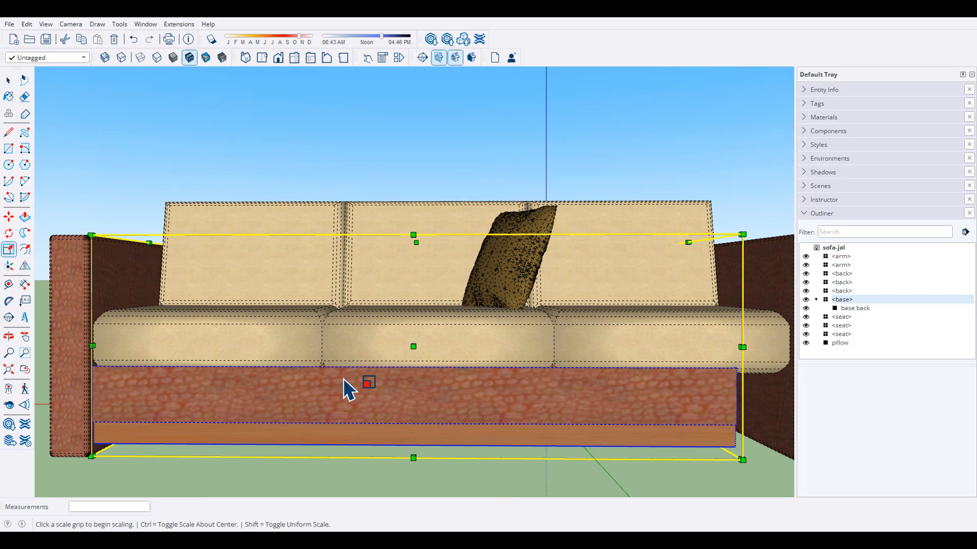
pyautogui.hotkey('ctrl', 'z')
# Open the base for editing and Push/Pull the side faces of its upper block and wooden plinth about 4' 11 7/8" to the opposite arm.
pyautogui.press('space')
pyautogui.doubleClick(299, 396)
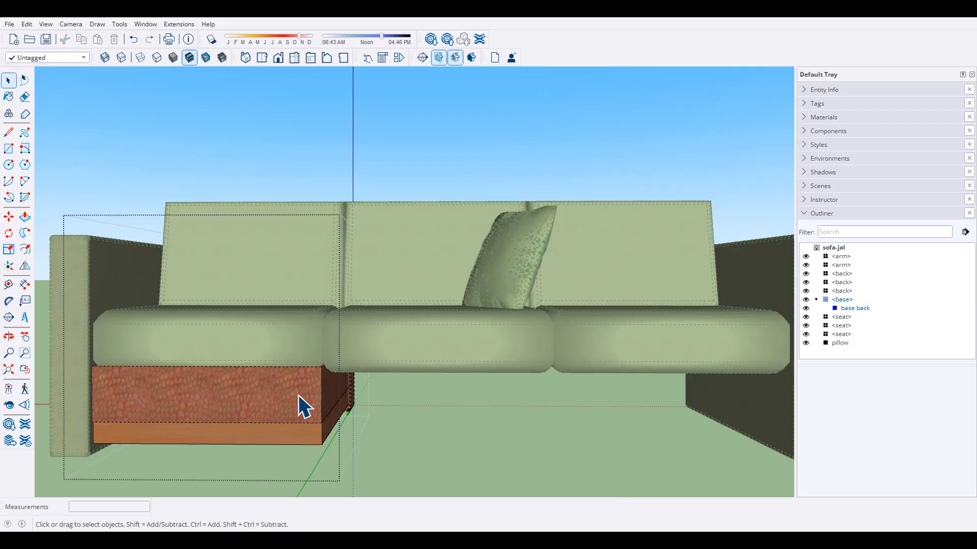
pyautogui.moveTo(362, 402); pyautogui.dragTo(316, 412, button='middle')
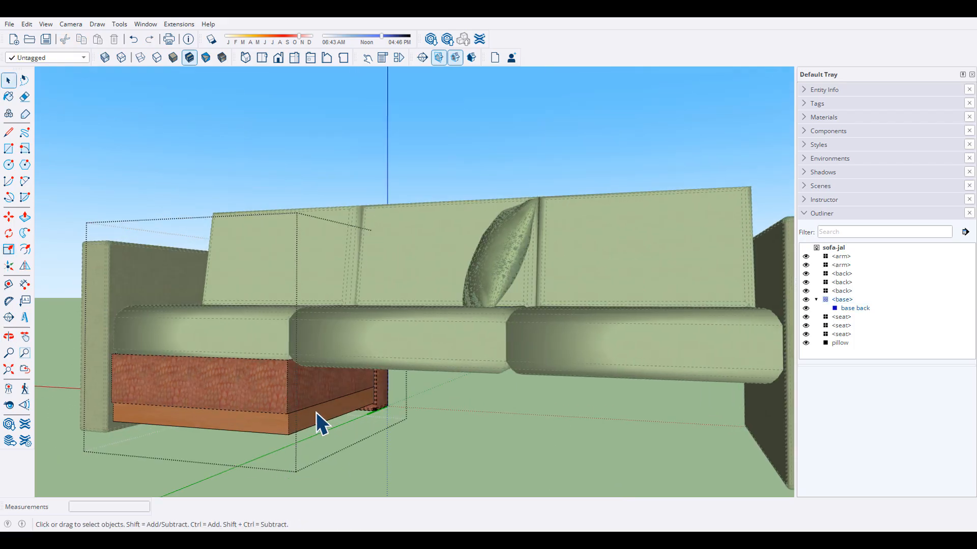
pyautogui.press('p')
pyautogui.click(310, 403)
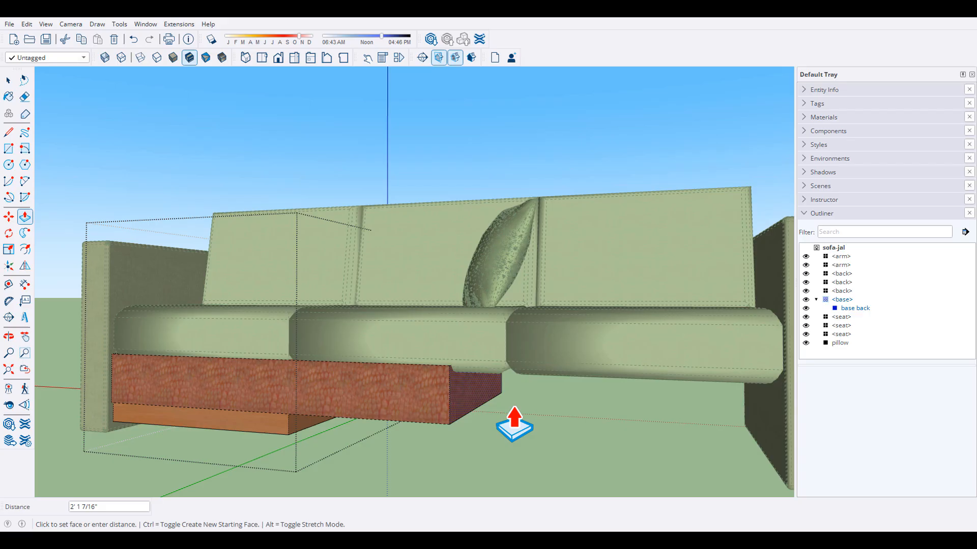
pyautogui.click(752, 429)
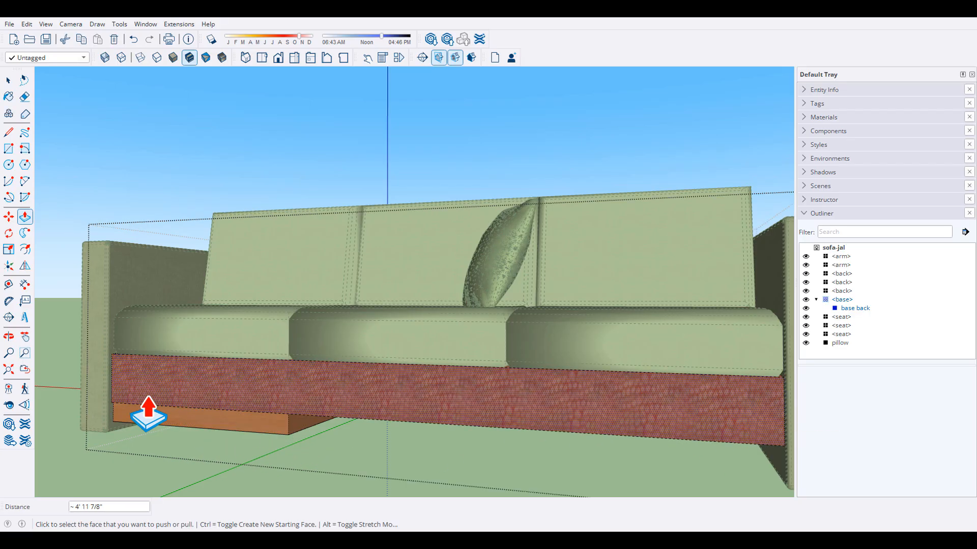
pyautogui.moveTo(148, 414); pyautogui.dragTo(285, 446, button='middle')
pyautogui.doubleClick(274, 423)
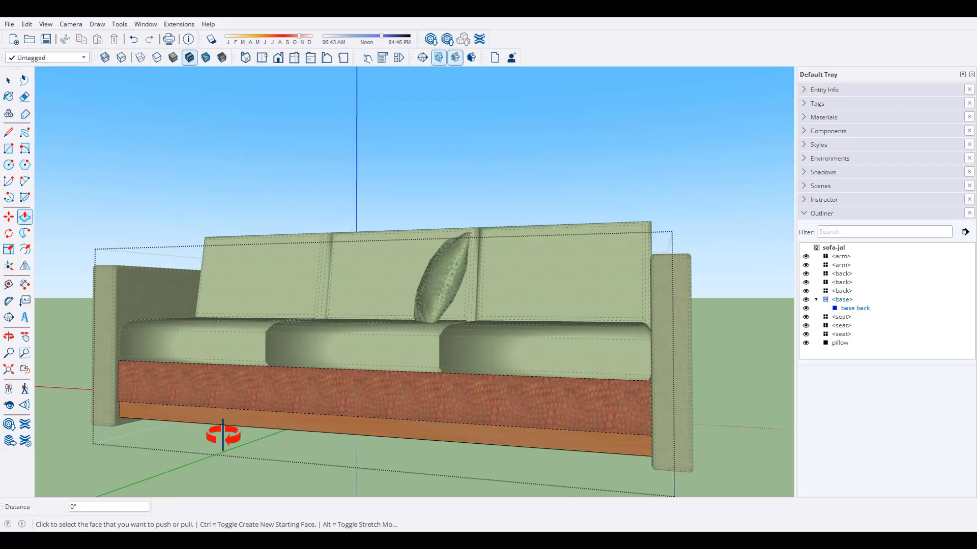
# Open the base back group nested inside the base for editing.
pyautogui.moveTo(223, 435); pyautogui.dragTo(358, 474, button='middle')
pyautogui.scroll(-2, 322, 468)
pyautogui.scroll(-2, 131, 414)
pyautogui.moveTo(131, 414); pyautogui.dragTo(691, 503, button='middle')
pyautogui.moveTo(589, 452); pyautogui.dragTo(562, 403, button='middle')
pyautogui.press('space')
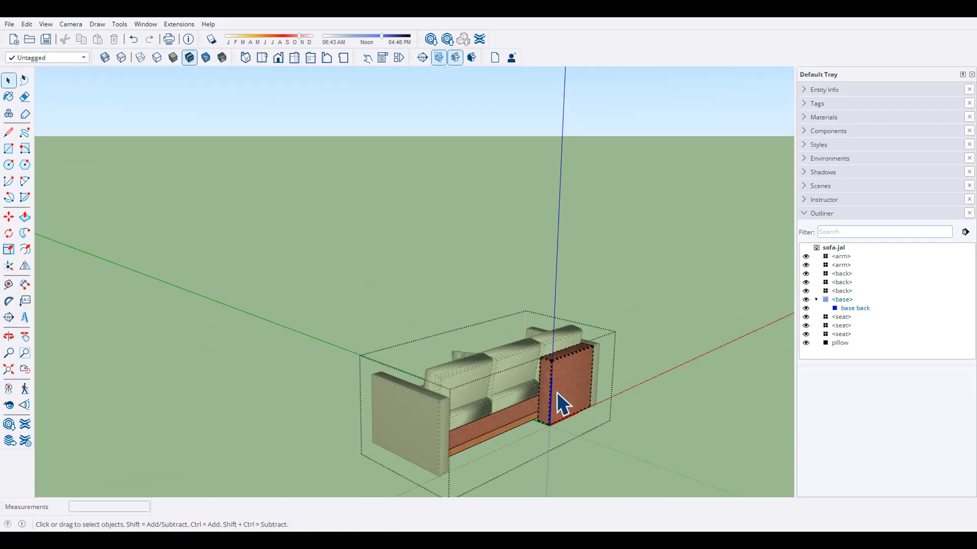
pyautogui.scroll(2, 555, 387)
pyautogui.click(538, 387)
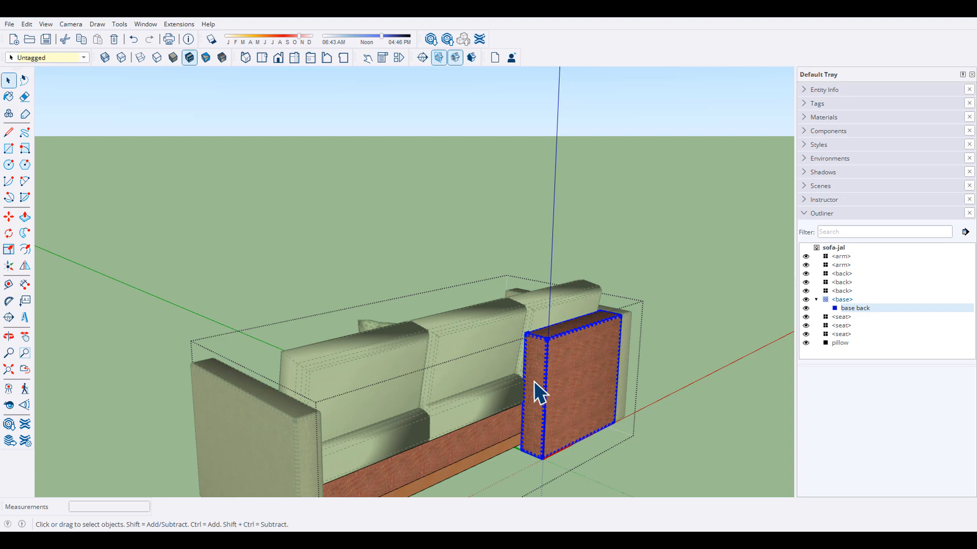
pyautogui.doubleClick(534, 380)
pyautogui.moveTo(533, 380); pyautogui.dragTo(436, 383, button='middle')
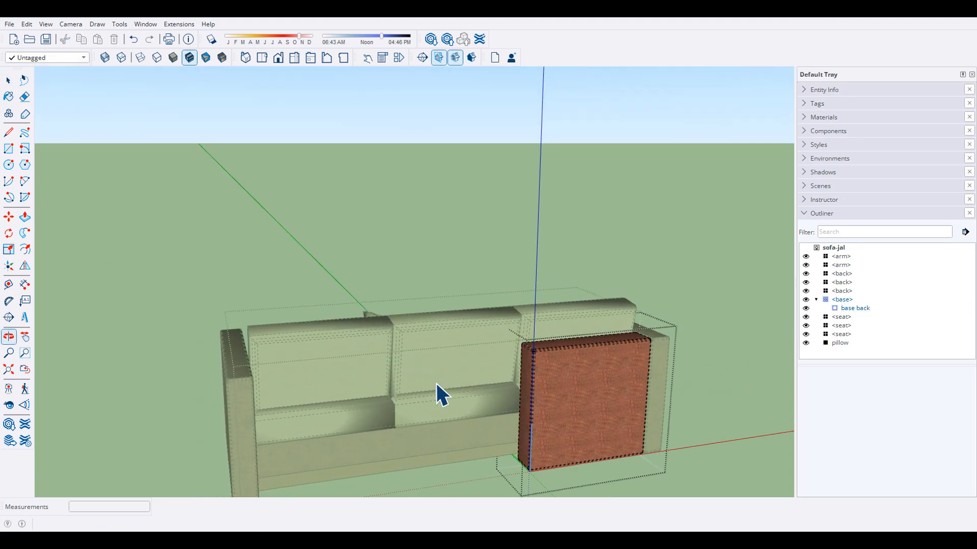
# Try to extend the base back's end face about 6 3/8" with Push/Pull, and undo the extension.
pyautogui.scroll(5, 566, 386)
pyautogui.moveTo(521, 359); pyautogui.dragTo(493, 341, button='middle')
pyautogui.press('p')
pyautogui.click(491, 356)
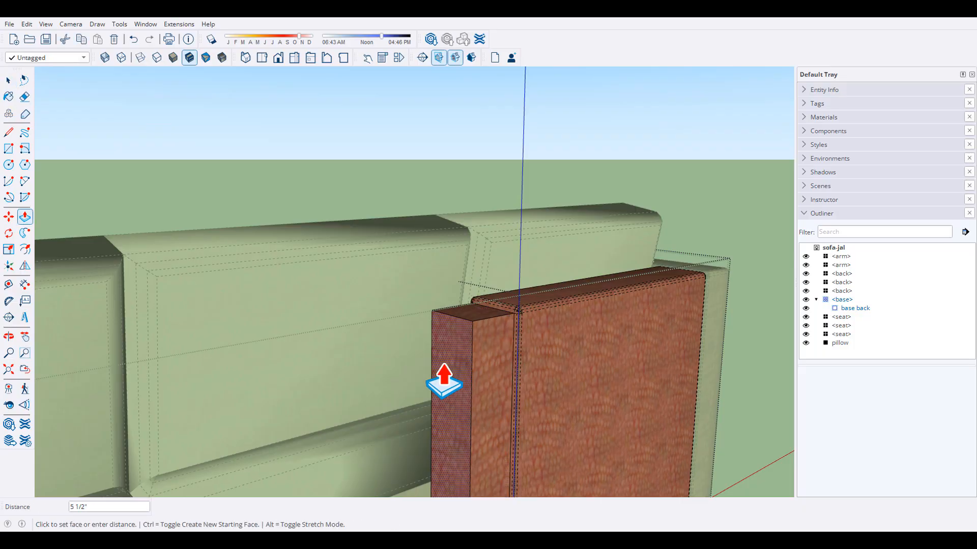
pyautogui.click(444, 381)
pyautogui.scroll(5, 539, 327)
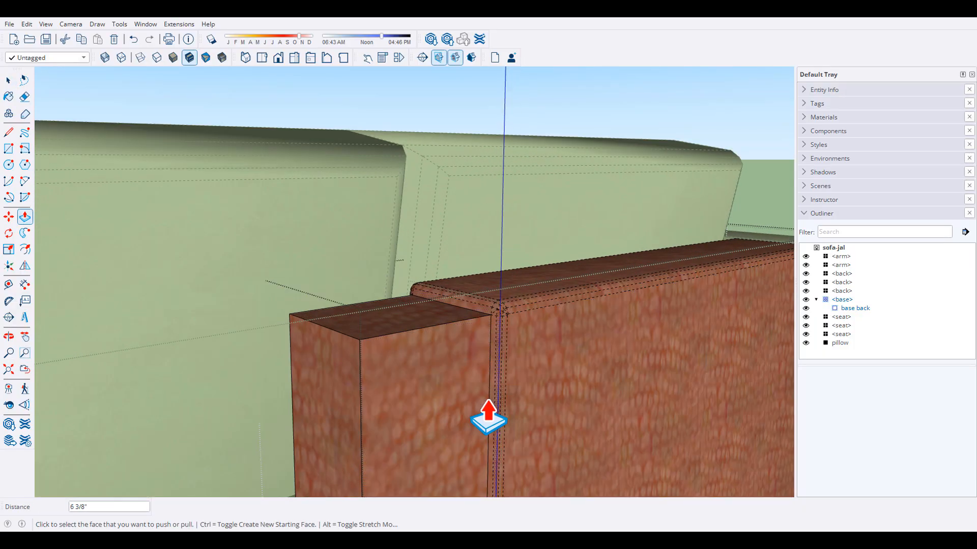
pyautogui.scroll(-3, 388, 356)
pyautogui.hotkey('ctrl', 'z')
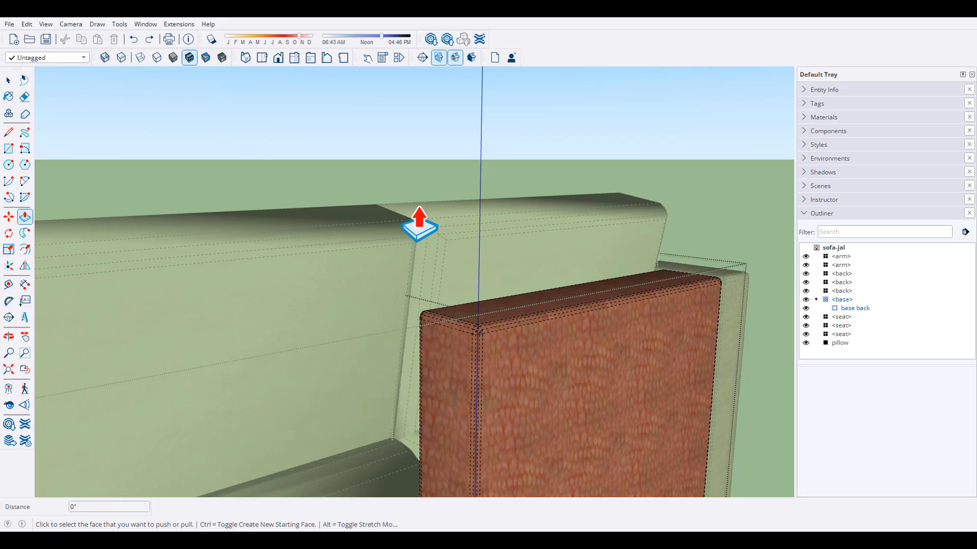
pyautogui.scroll(-5, 585, 327)
pyautogui.moveTo(585, 327); pyautogui.dragTo(556, 399, button='middle')
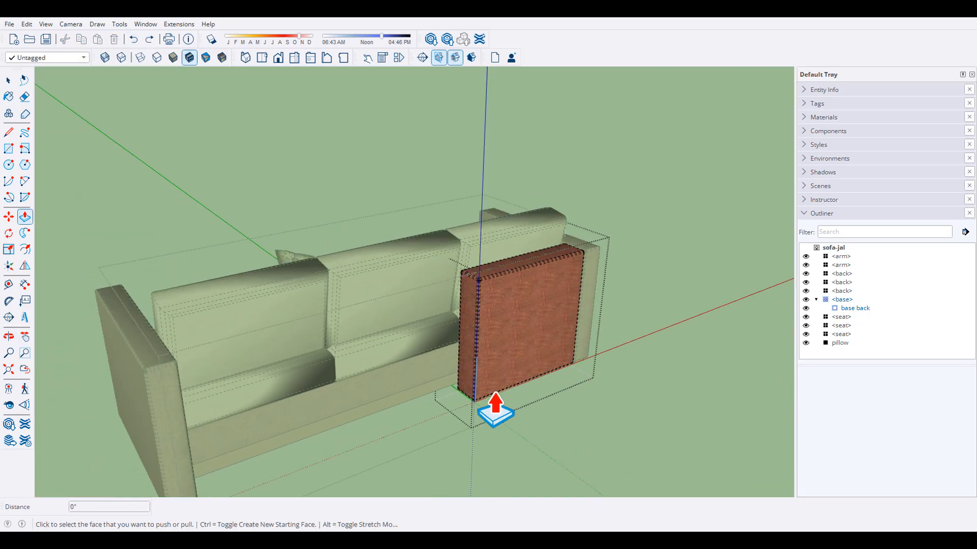
pyautogui.press('space')
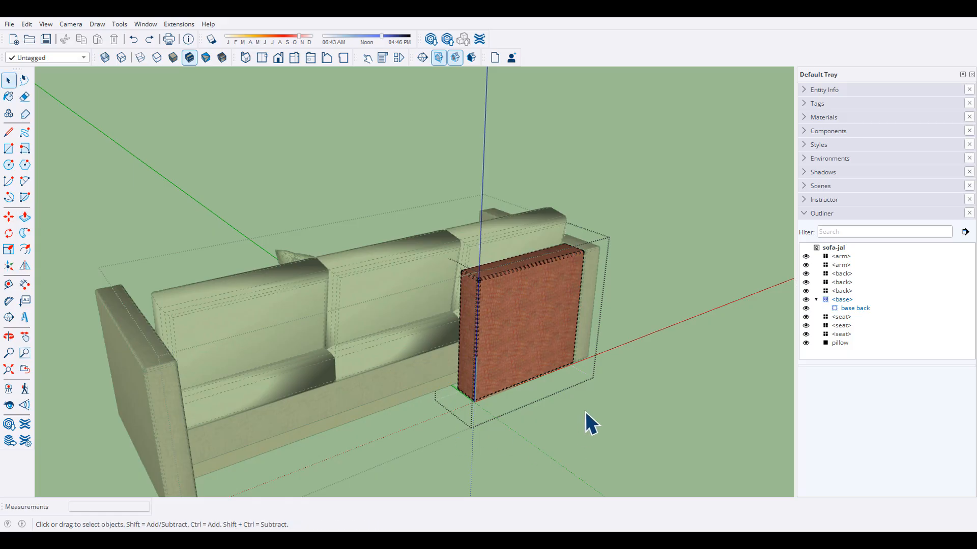
# Turn off hidden geometry to examine the base back's smoothed surface, and turn hidden geometry back on.
pyautogui.click(48, 24)
pyautogui.click(72, 63)
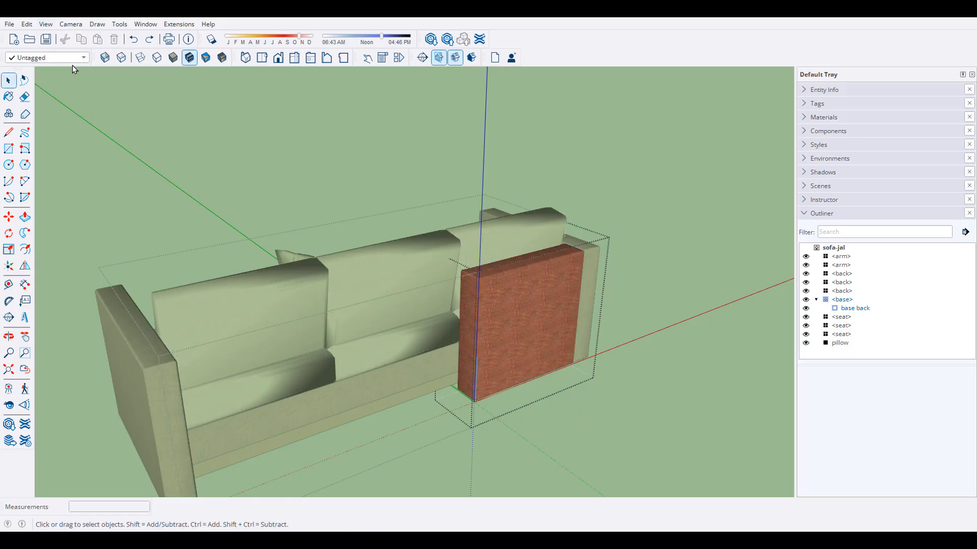
pyautogui.scroll(2, 428, 318)
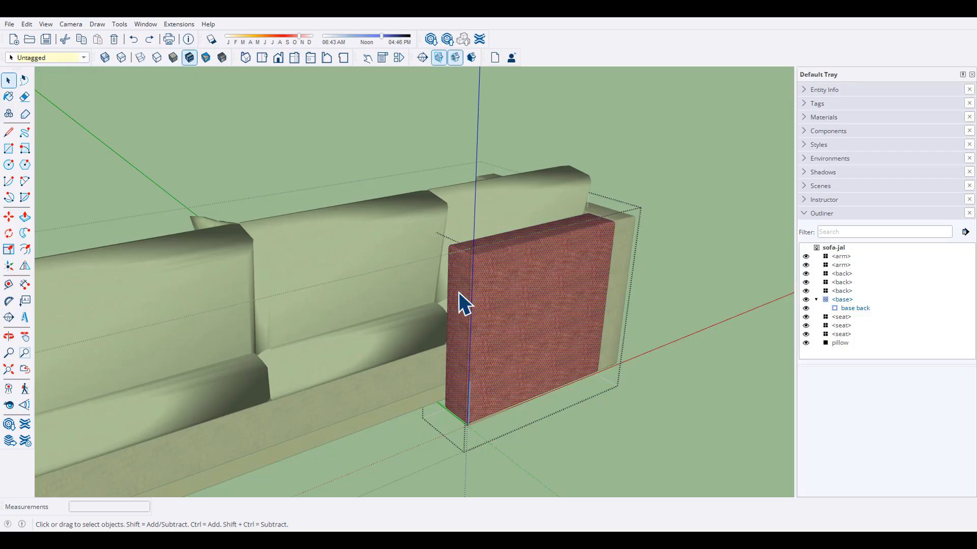
pyautogui.moveTo(509, 317); pyautogui.dragTo(460, 303, button='middle')
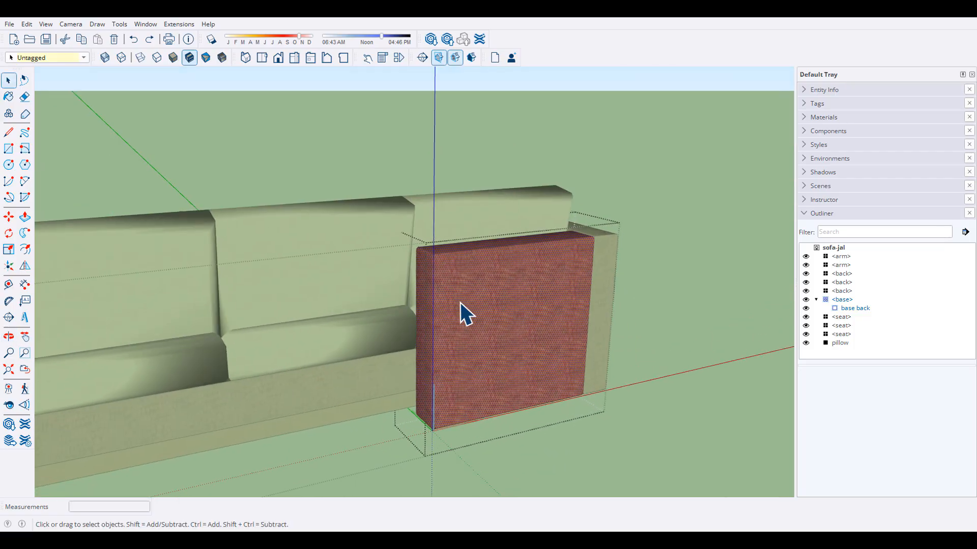
pyautogui.click(45, 25)
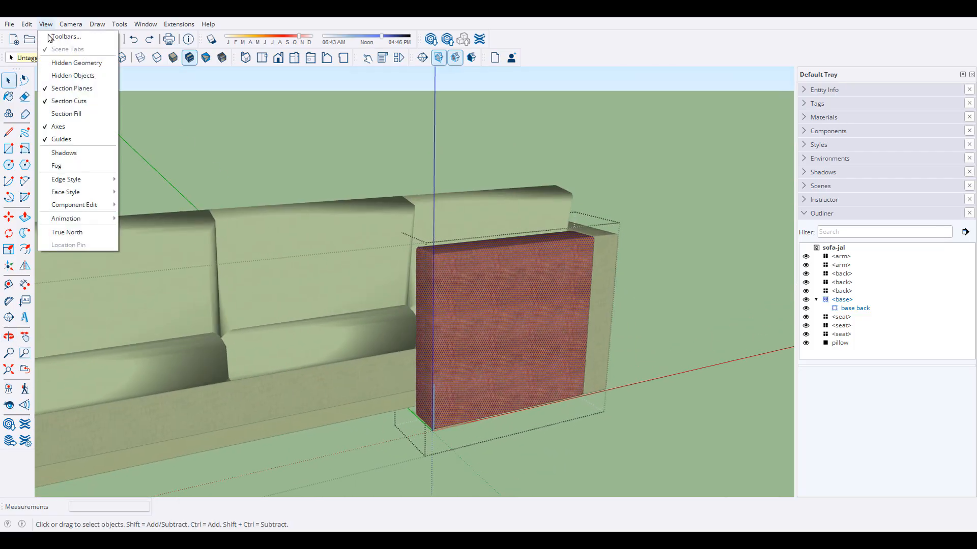
pyautogui.click(77, 64)
# Select the whole free end of the base back with a selection window, including its end face and rounded edges.
pyautogui.moveTo(462, 263); pyautogui.dragTo(354, 296, button='middle')
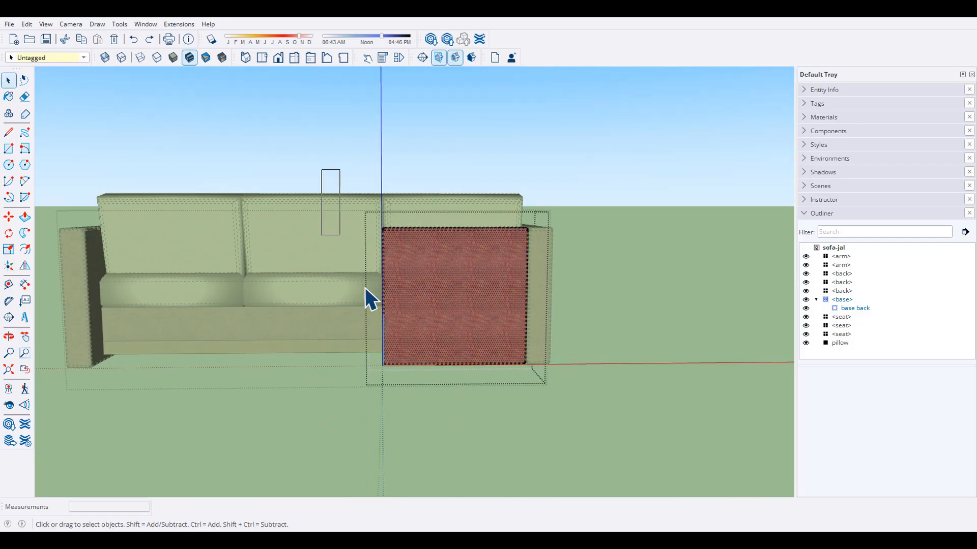
pyautogui.moveTo(434, 419); pyautogui.dragTo(425, 429)
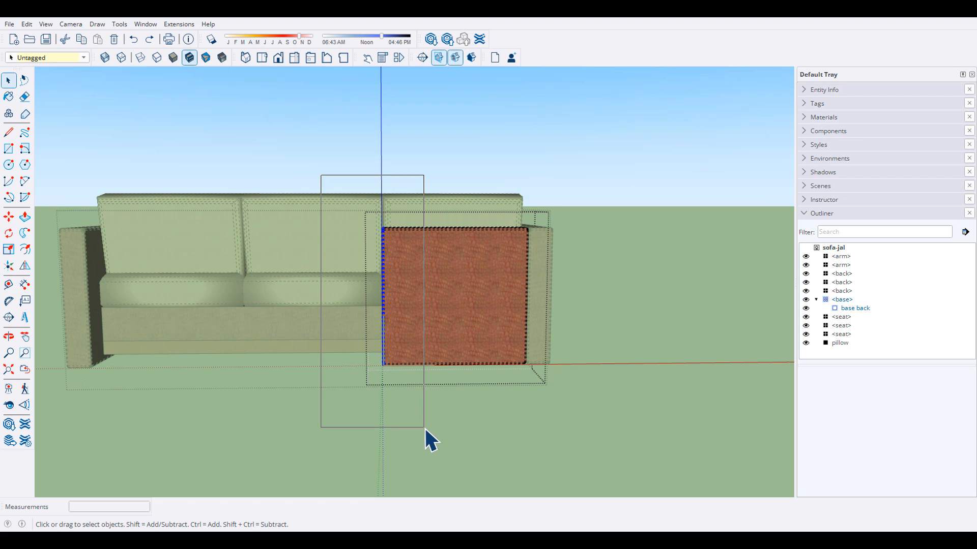
pyautogui.moveTo(315, 170); pyautogui.dragTo(428, 418)
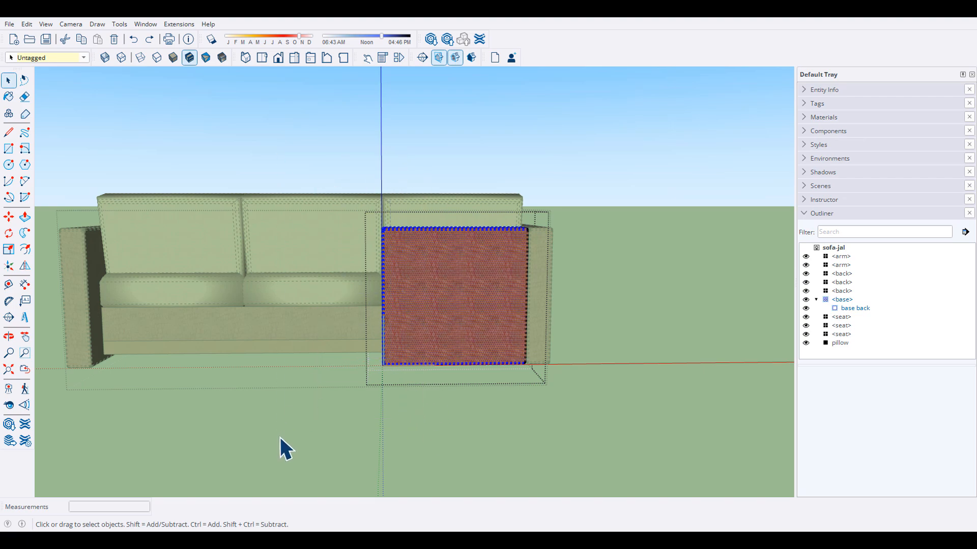
pyautogui.moveTo(411, 372); pyautogui.dragTo(457, 430)
pyautogui.moveTo(242, 338); pyautogui.dragTo(420, 384, button='middle')
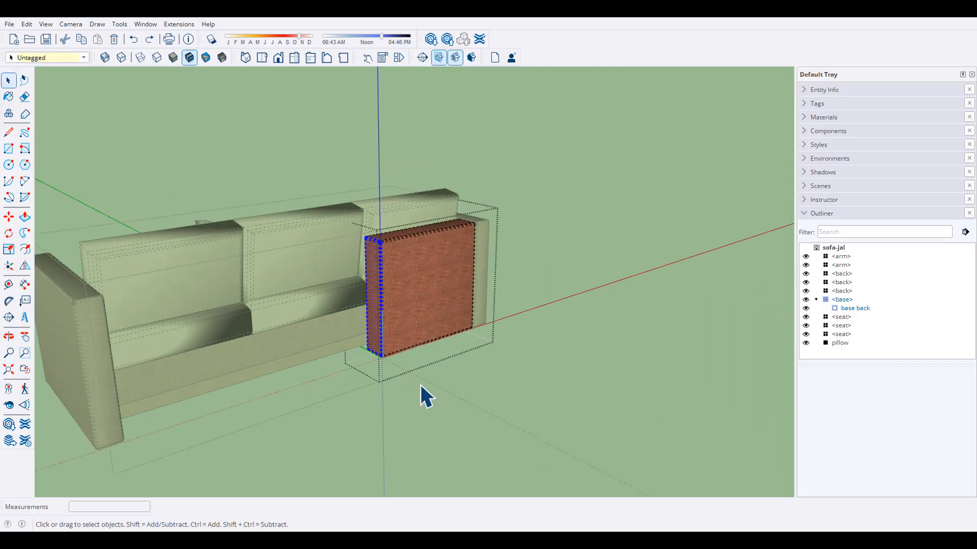
# Move the selected end geometry of the base back along the red axis to the opposite arm.
pyautogui.press('m')
pyautogui.scroll(6, 343, 203)
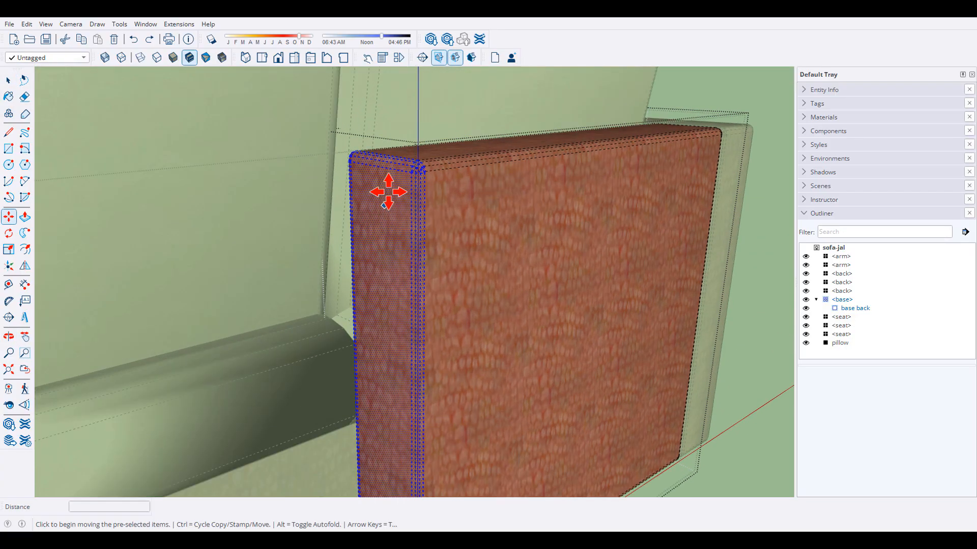
pyautogui.click(411, 173)
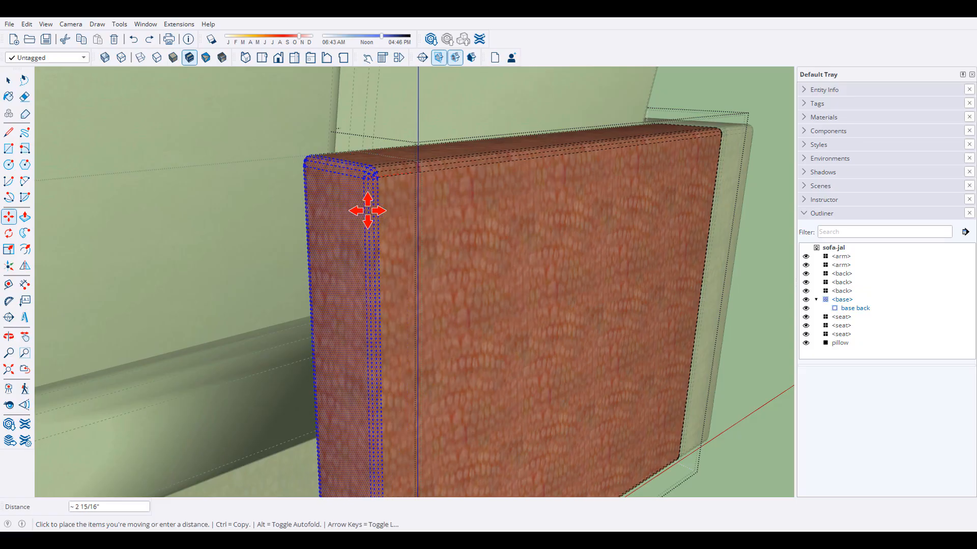
pyautogui.scroll(-10, 366, 211)
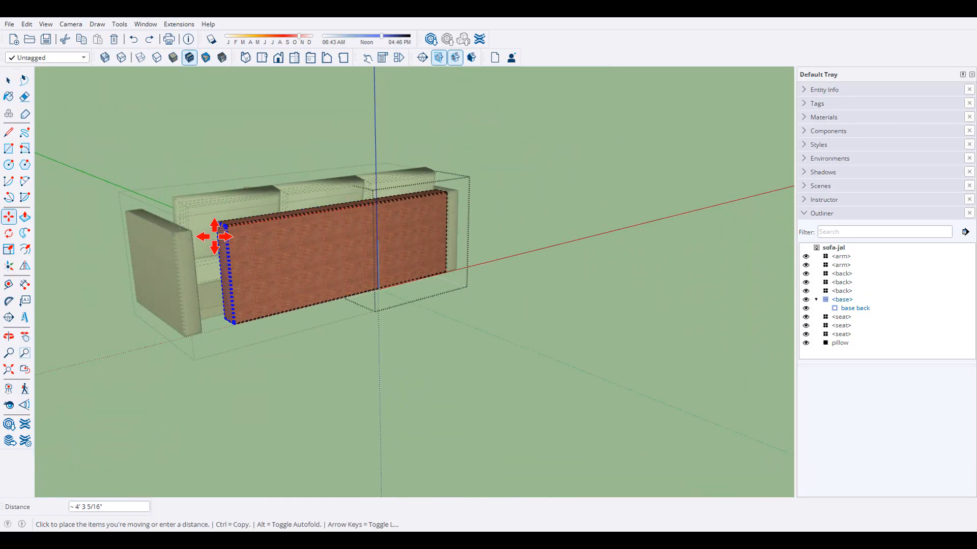
pyautogui.scroll(3, 191, 235)
pyautogui.scroll(5, 191, 235)
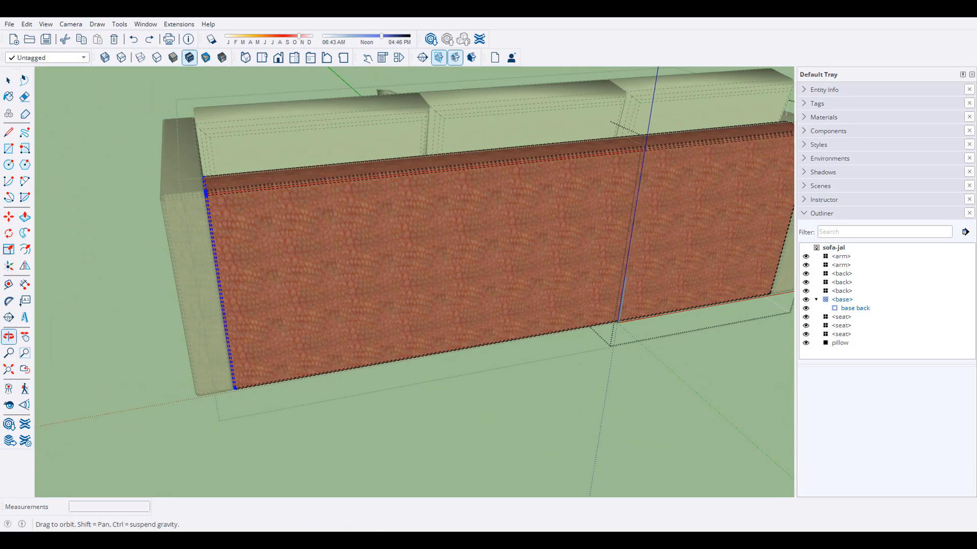
pyautogui.click(207, 176)
# Adjust the base back's moved end by about 3/16" so it meets the inner face of the arm.
pyautogui.moveTo(244, 203); pyautogui.dragTo(226, 258, button='middle')
pyautogui.scroll(6, 192, 255)
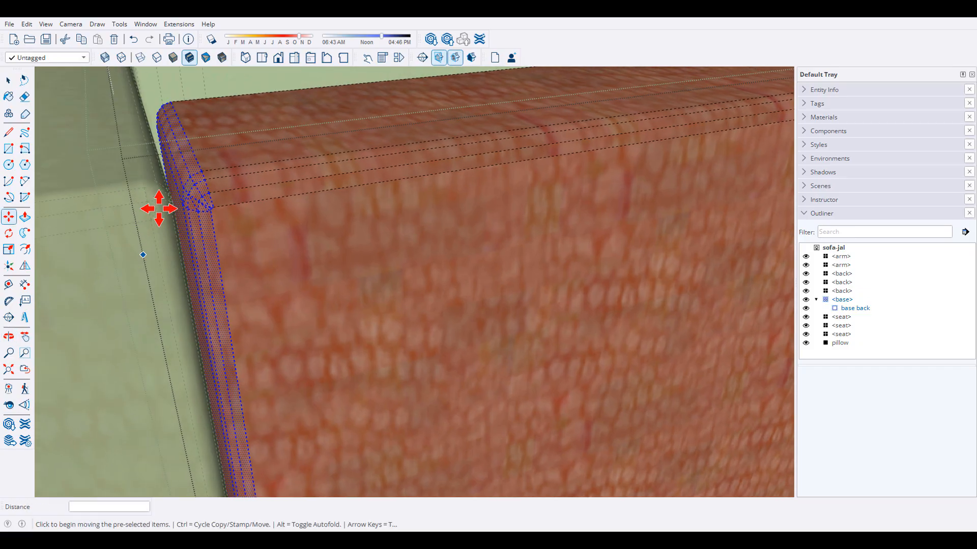
pyautogui.moveTo(182, 204); pyautogui.dragTo(157, 192, button='middle')
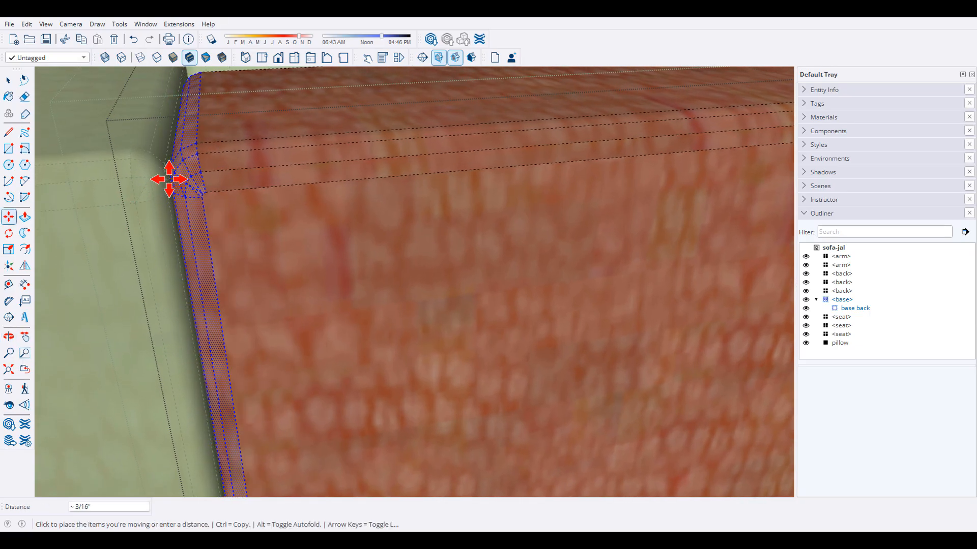
pyautogui.press('space')
pyautogui.scroll(-5, 220, 229)
pyautogui.scroll(-8, 224, 277)
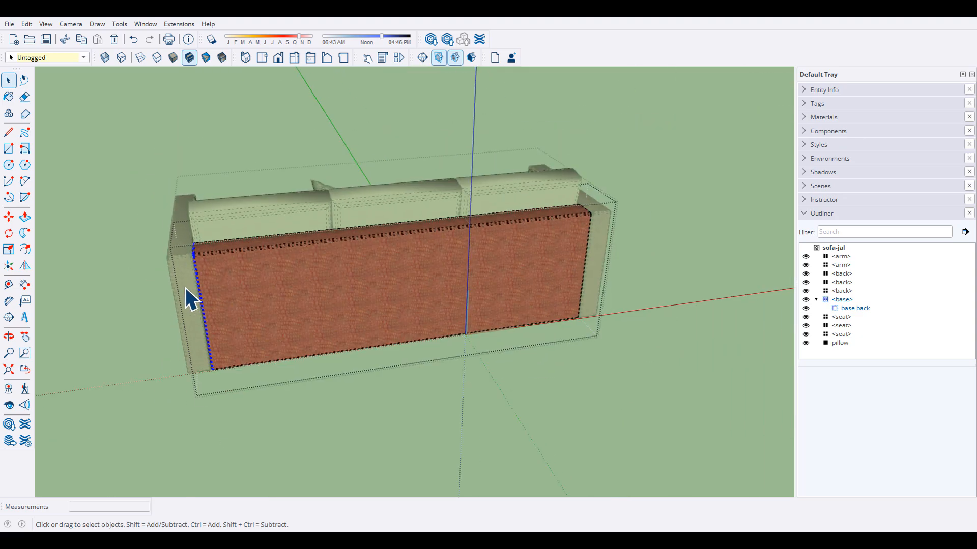
# Close the base back and base editing contexts, and turn off hidden geometry.
pyautogui.moveTo(407, 363); pyautogui.dragTo(301, 282, button='middle')
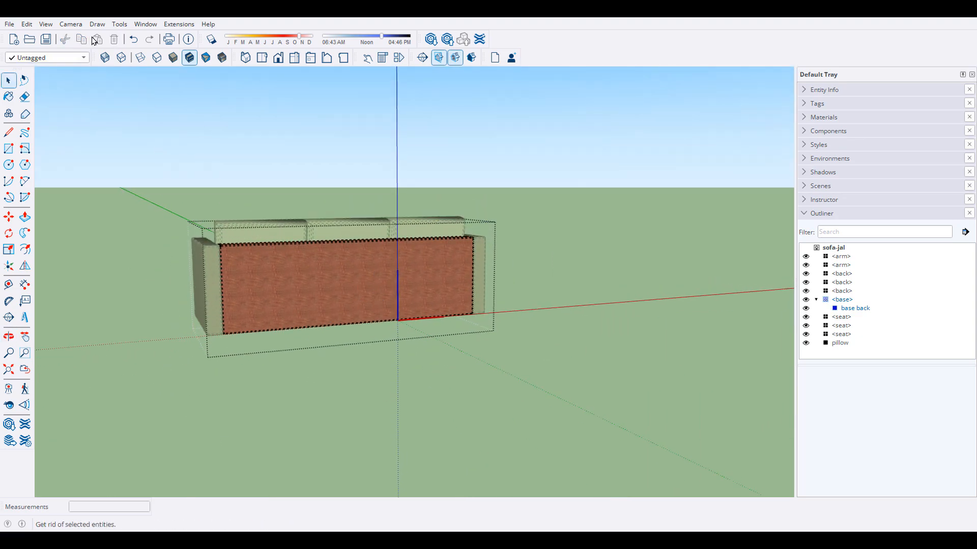
pyautogui.click(45, 23)
pyautogui.click(63, 61)
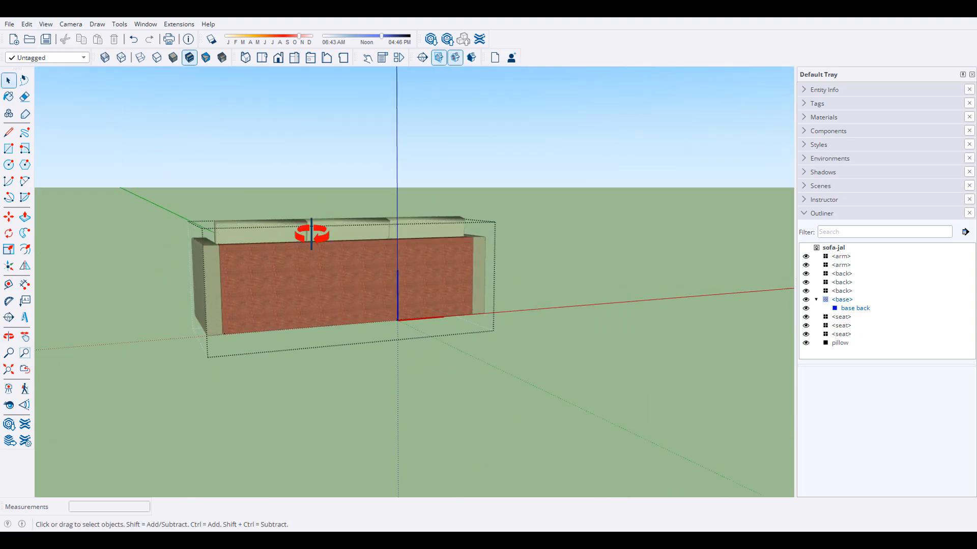
pyautogui.moveTo(312, 232); pyautogui.dragTo(686, 327, button='middle')
pyautogui.moveTo(385, 285); pyautogui.dragTo(582, 279, button='middle')
pyautogui.click(630, 344)
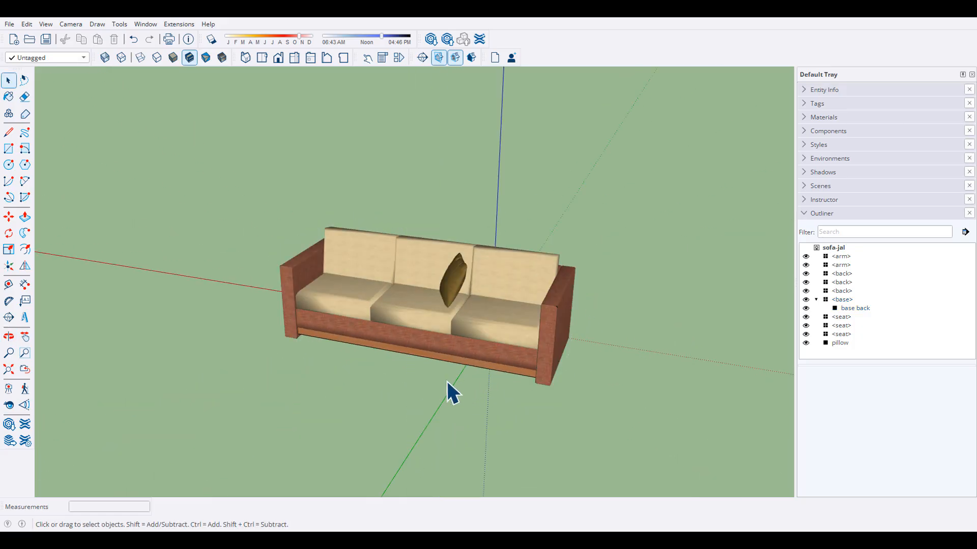
# Move the pillow about 2' 5" along the red axis from the middle seat to the end seat's arm.
pyautogui.moveTo(447, 380); pyautogui.dragTo(586, 347, button='middle')
pyautogui.click(467, 279)
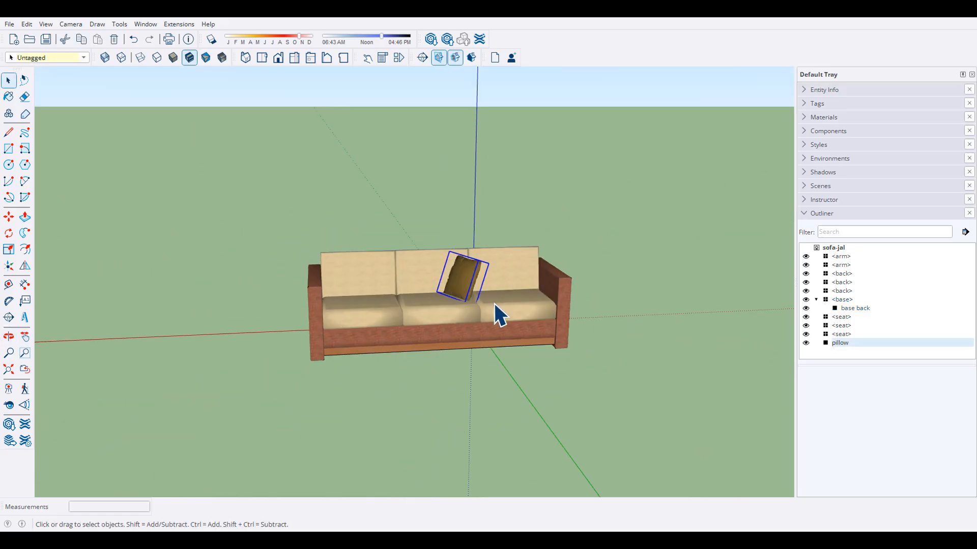
pyautogui.scroll(2, 493, 304)
pyautogui.press('m')
pyautogui.click(437, 392)
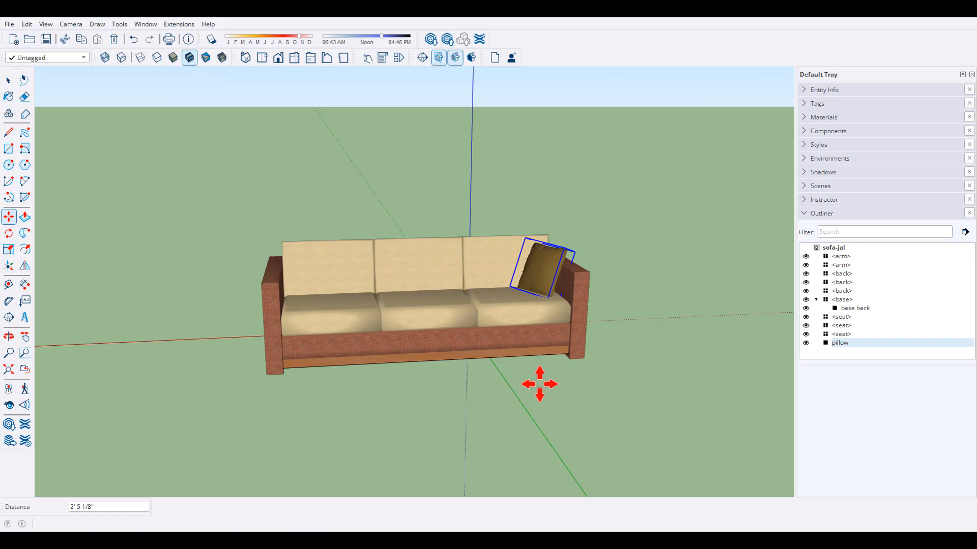
pyautogui.click(571, 272)
# Fine-tune the pillow's position so it leans against the arm, and deselect it.
pyautogui.scroll(6, 571, 272)
pyautogui.moveTo(562, 216); pyautogui.dragTo(493, 218, button='middle')
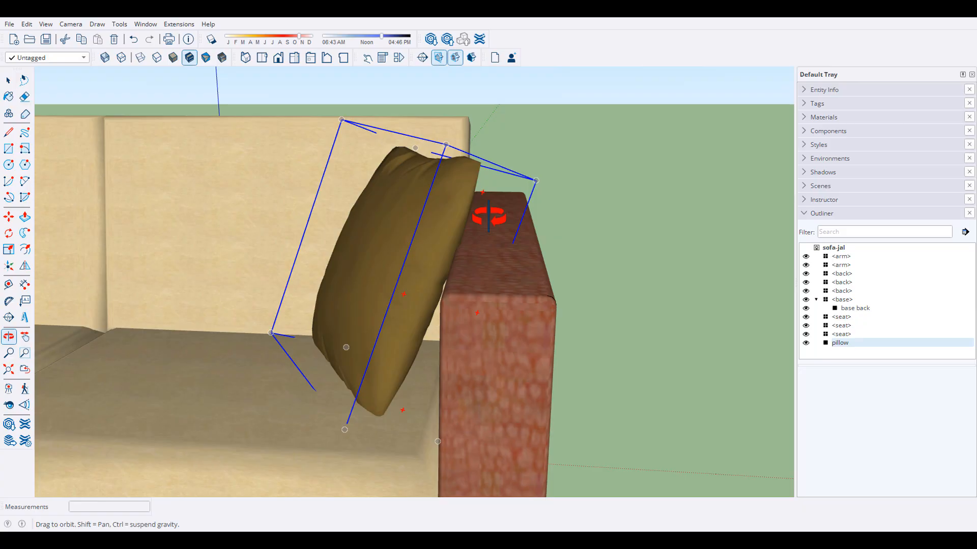
pyautogui.click(490, 278)
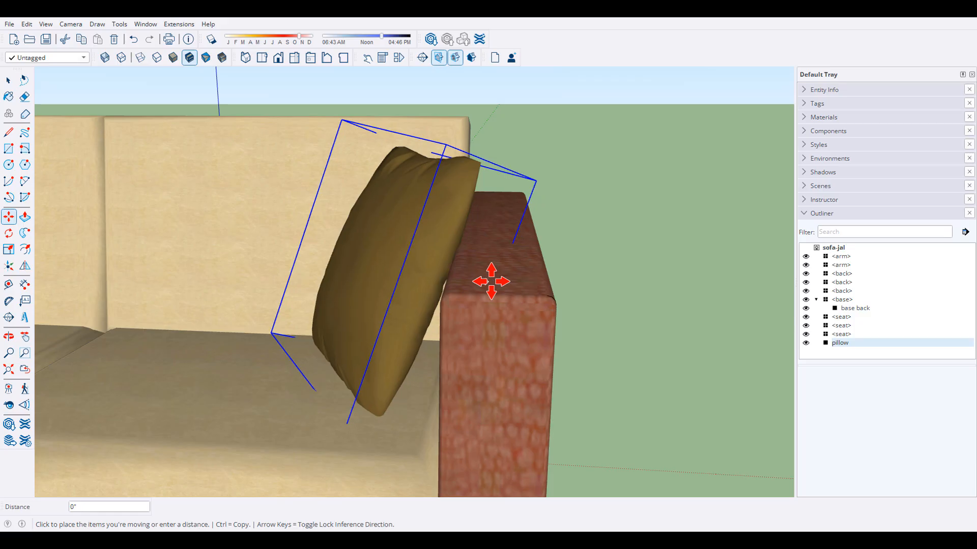
pyautogui.scroll(1, 493, 281)
pyautogui.click(500, 286)
pyautogui.moveTo(500, 286); pyautogui.dragTo(455, 285, button='middle')
pyautogui.scroll(-1, 471, 349)
pyautogui.scroll(-3, 535, 269)
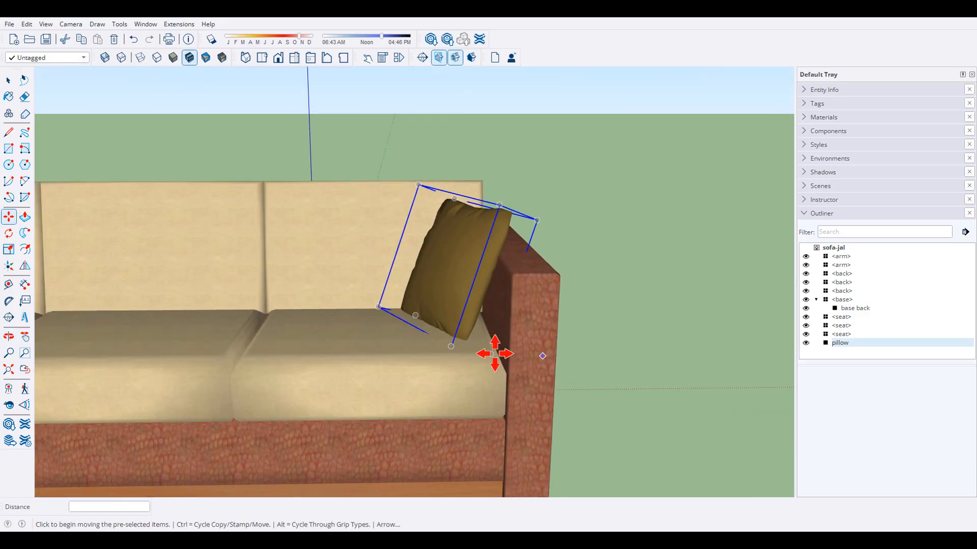
pyautogui.moveTo(497, 351); pyautogui.dragTo(601, 430, button='middle')
pyautogui.press('space')
pyautogui.click(659, 291)
pyautogui.scroll(-2, 651, 291)
pyautogui.scroll(-2, 606, 316)
pyautogui.scroll(2, 575, 359)
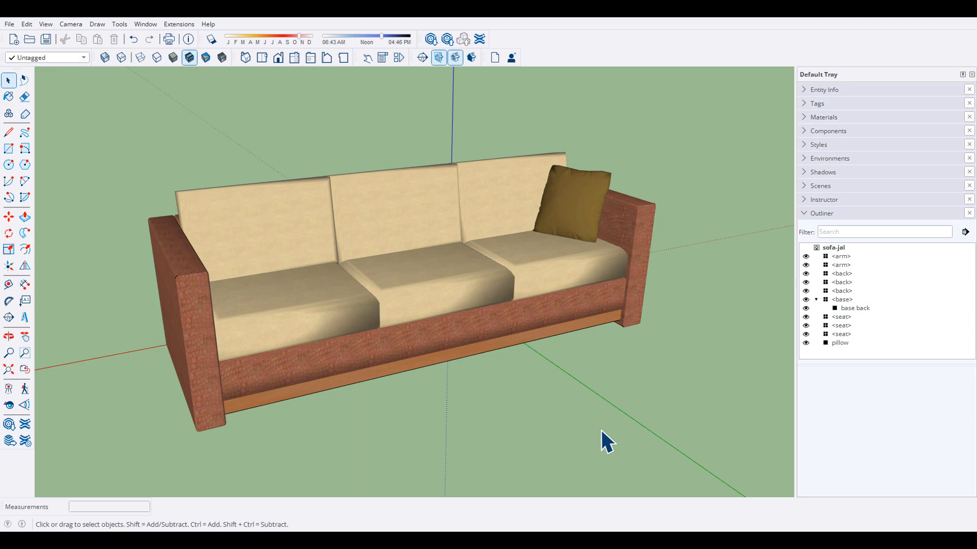
pyautogui.click(10, 24)
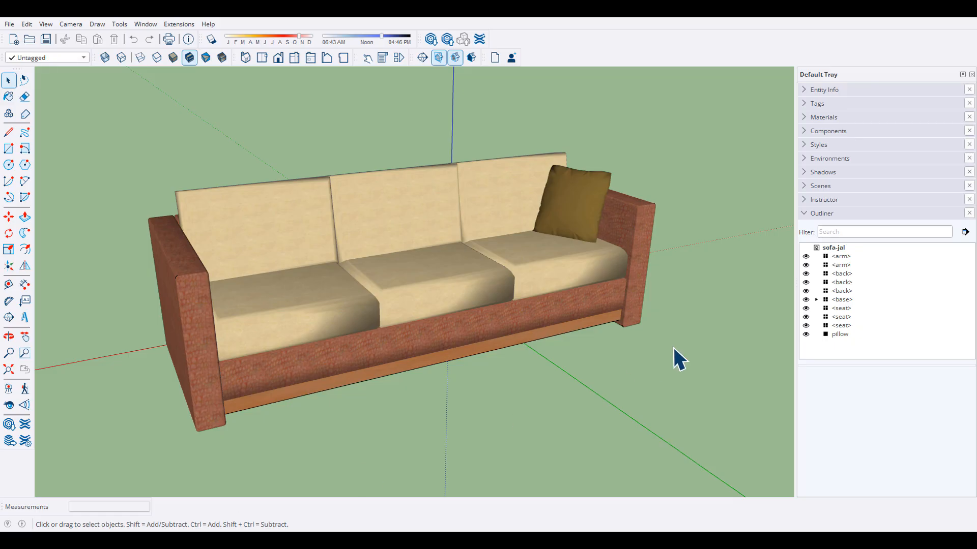
# Give the arm farthest from the pillow the instance name "left" and the arm beside the pillow "right".
pyautogui.click(841, 257)
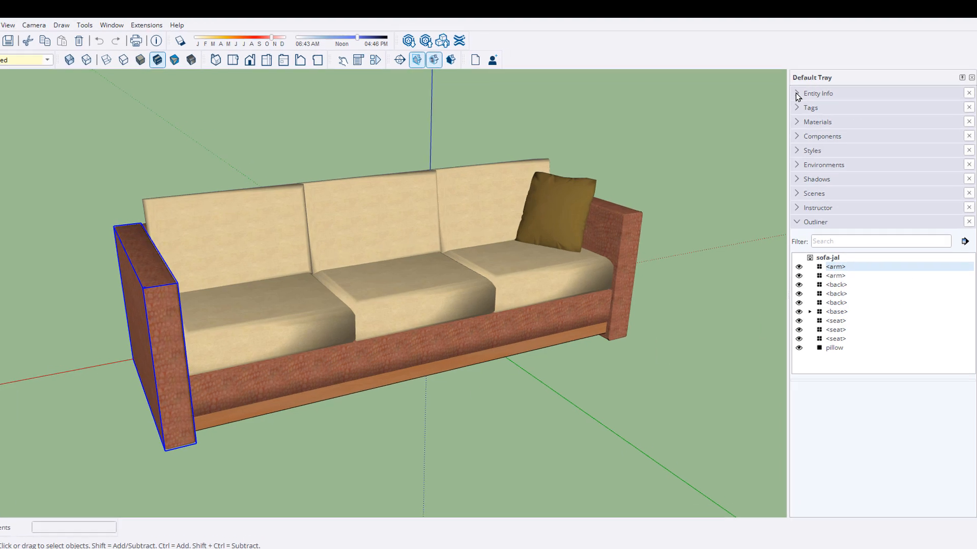
pyautogui.click(798, 95)
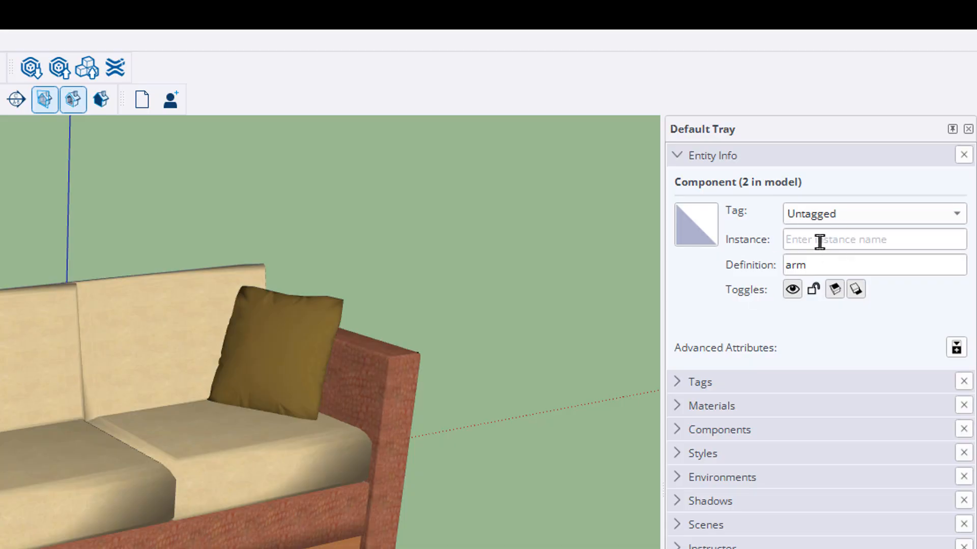
pyautogui.click(819, 241)
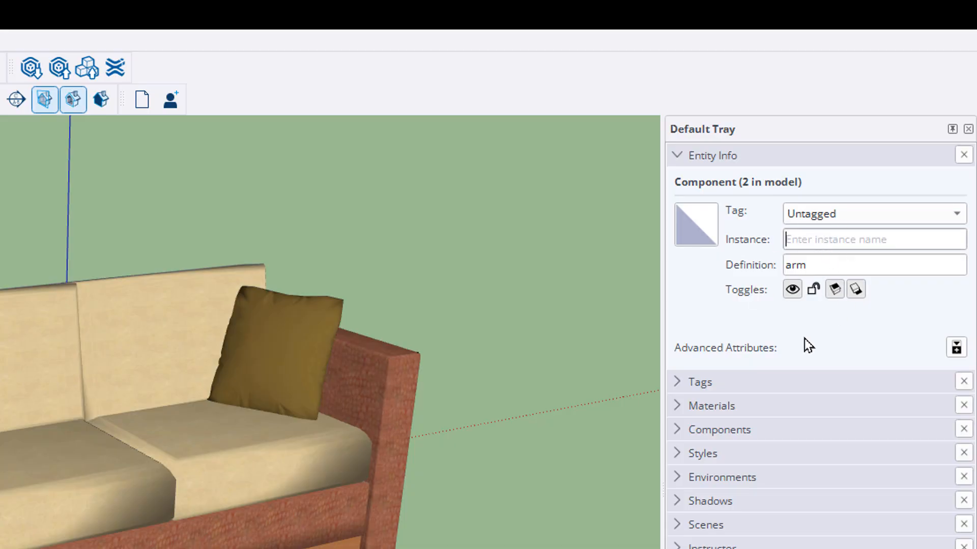
pyautogui.write('left')
pyautogui.press('Tab')
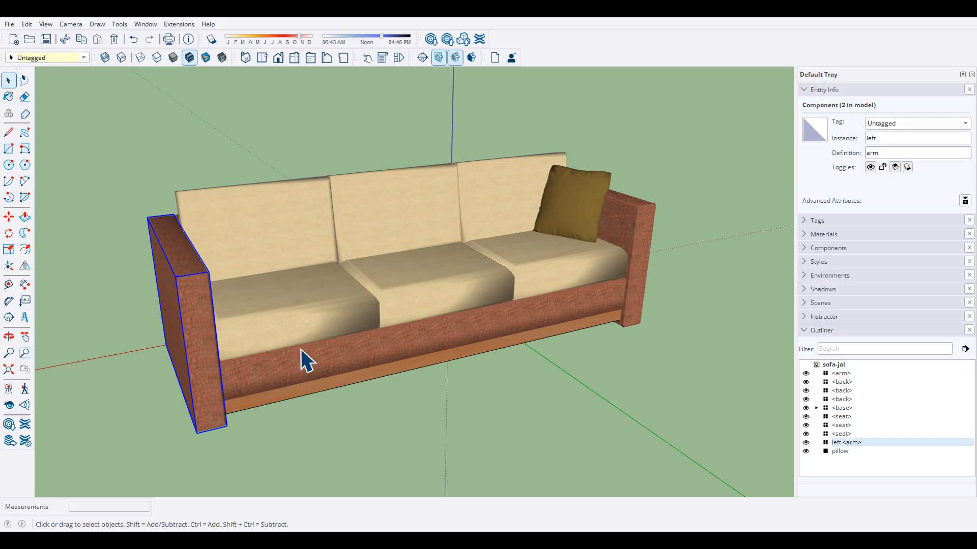
pyautogui.click(849, 374)
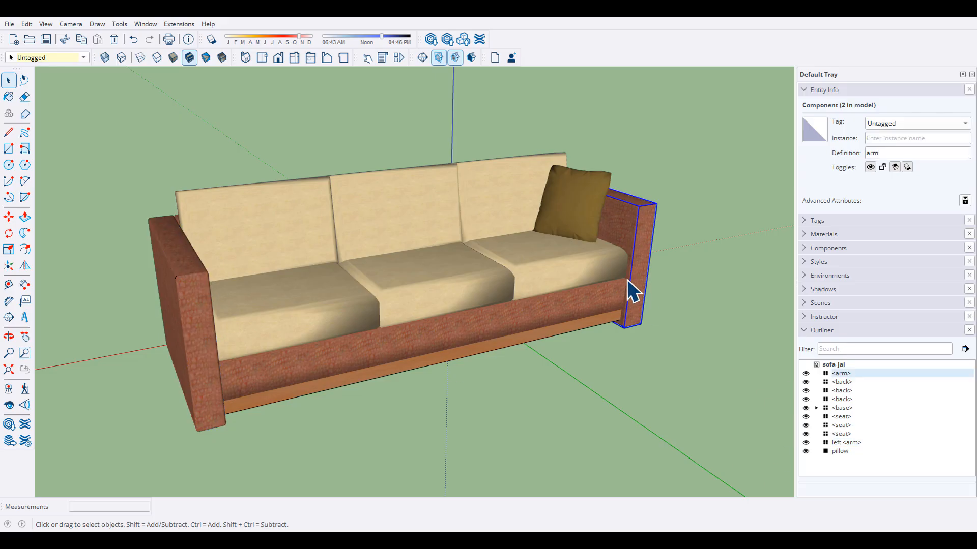
pyautogui.click(876, 138)
pyautogui.write('right')
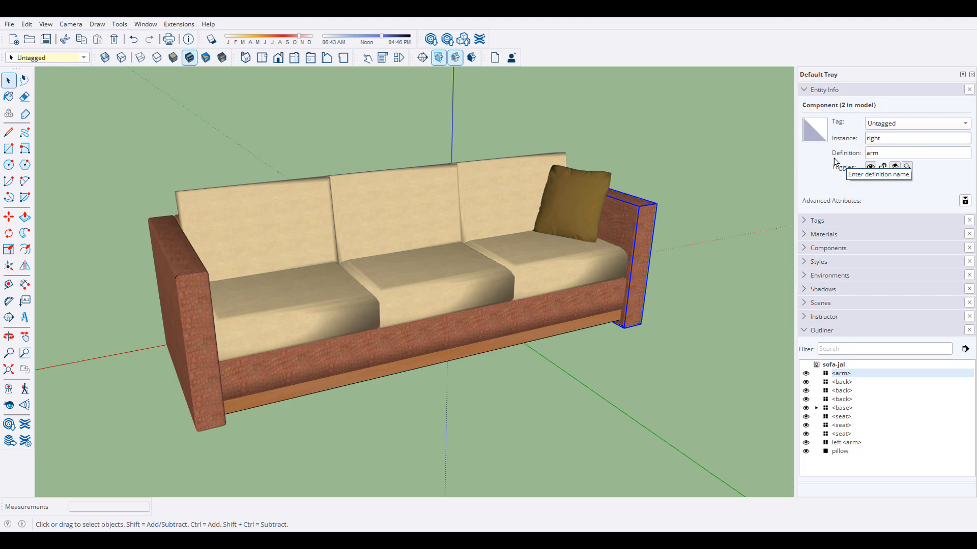
pyautogui.click(745, 176)
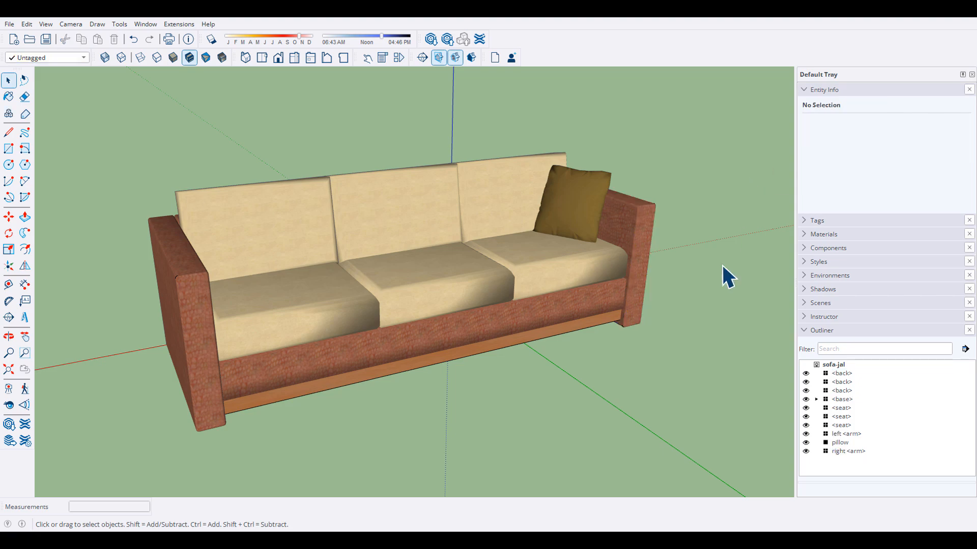
# Give the back cushion farthest from the pillow the instance name "left".
pyautogui.click(634, 226)
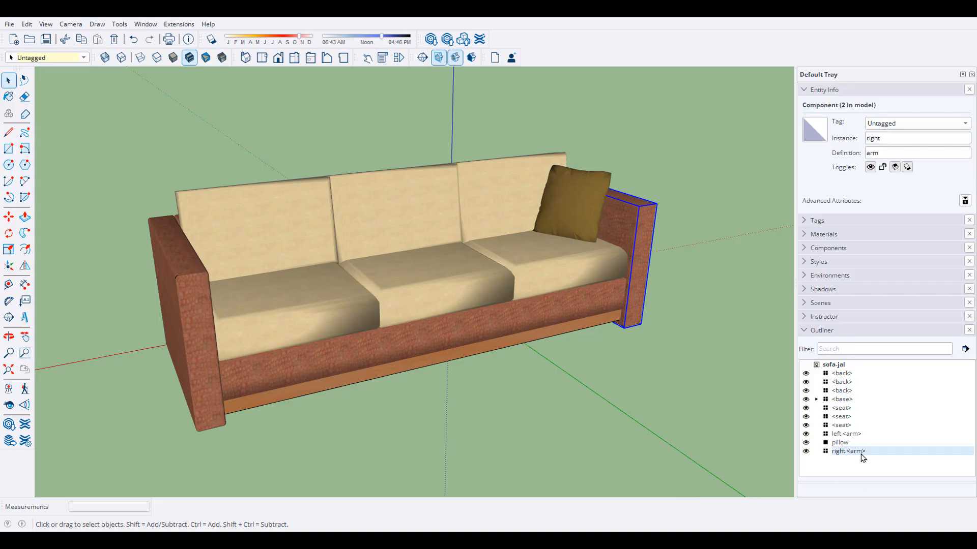
pyautogui.click(323, 371)
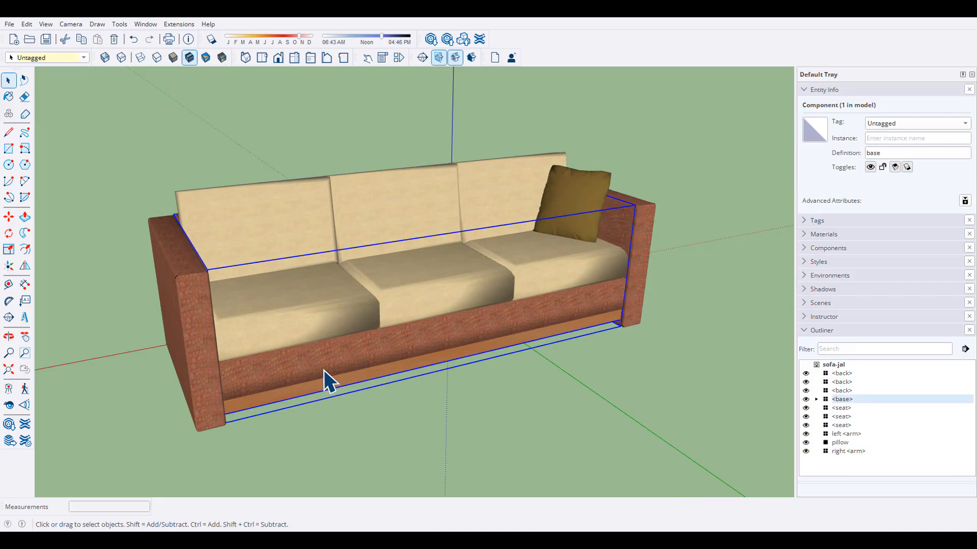
pyautogui.click(277, 220)
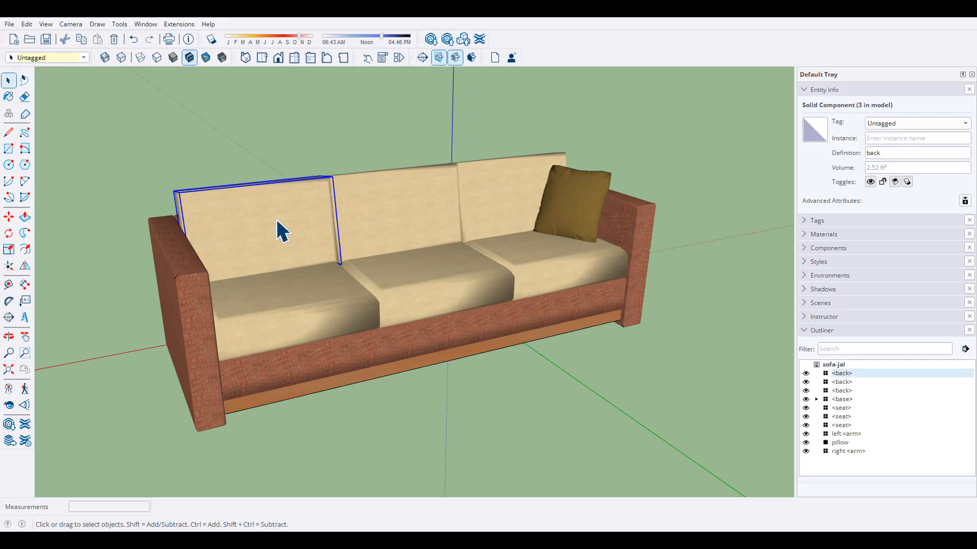
pyautogui.click(893, 138)
pyautogui.write('left')
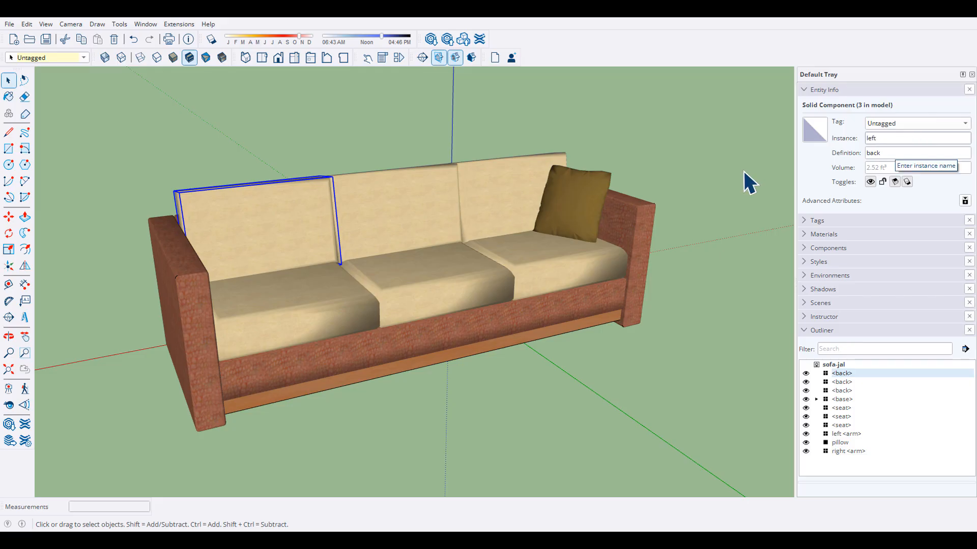
pyautogui.click(744, 170)
# Give the middle back cushion the instance name "mid" and the one behind the pillow "right".
pyautogui.click(447, 192)
pyautogui.click(884, 137)
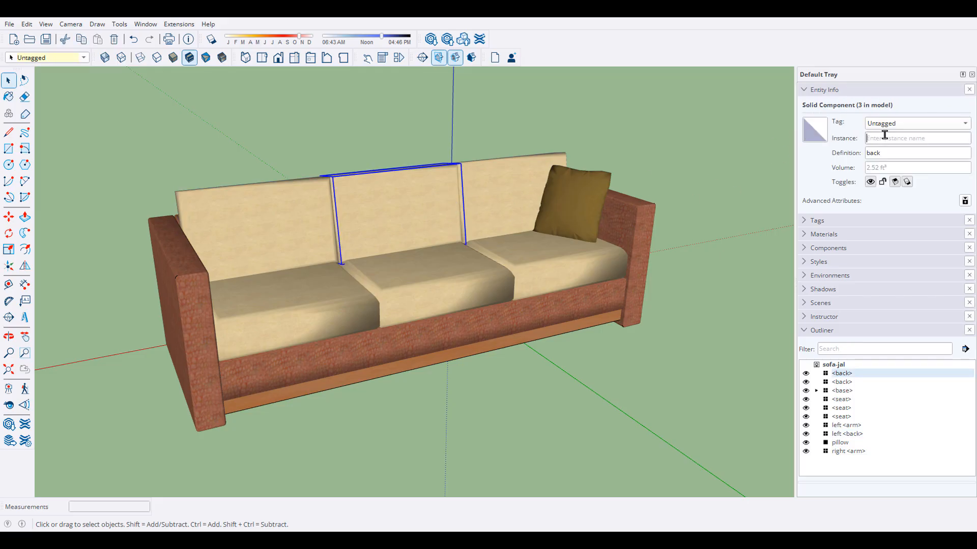
pyautogui.write('mid')
pyautogui.click(776, 162)
pyautogui.click(498, 185)
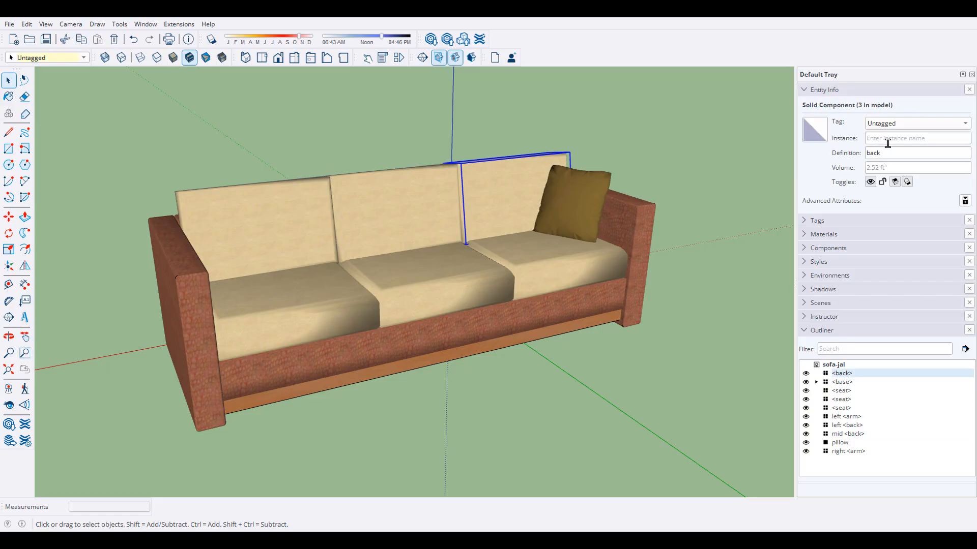
pyautogui.click(888, 138)
pyautogui.write('right')
pyautogui.click(725, 228)
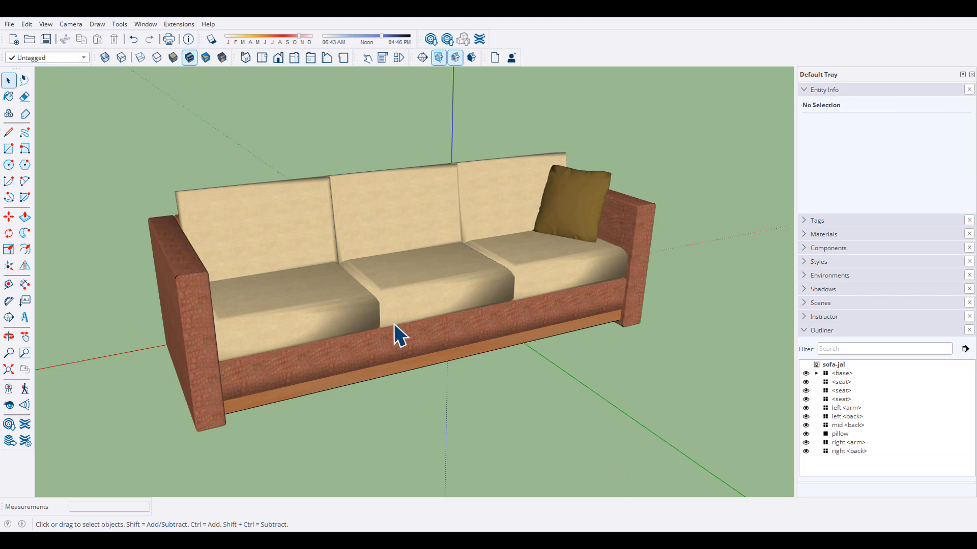
# Give the seat cushion farthest from the pillow the instance name "left" and the middle seat cushion "mid".
pyautogui.click(313, 311)
pyautogui.click(887, 139)
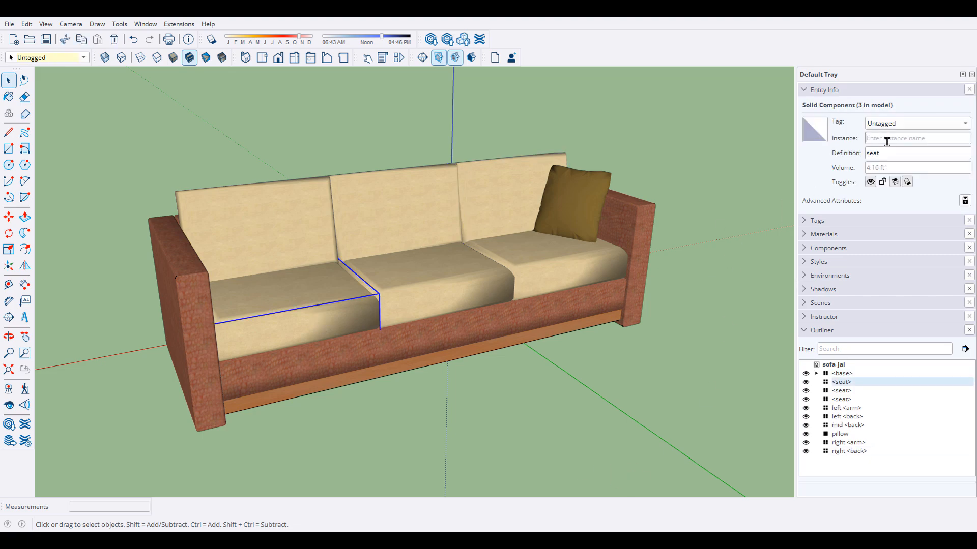
pyautogui.write('left')
pyautogui.click(418, 285)
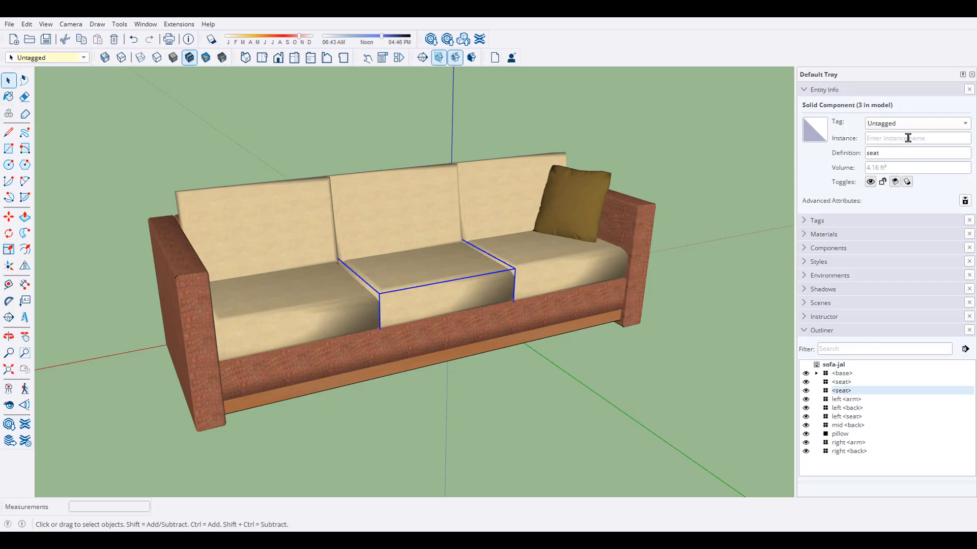
pyautogui.click(899, 138)
pyautogui.write('mid')
# Give the seat cushion under the pillow the instance name "right" and deselect it.
pyautogui.click(570, 264)
pyautogui.click(890, 138)
pyautogui.write('right')
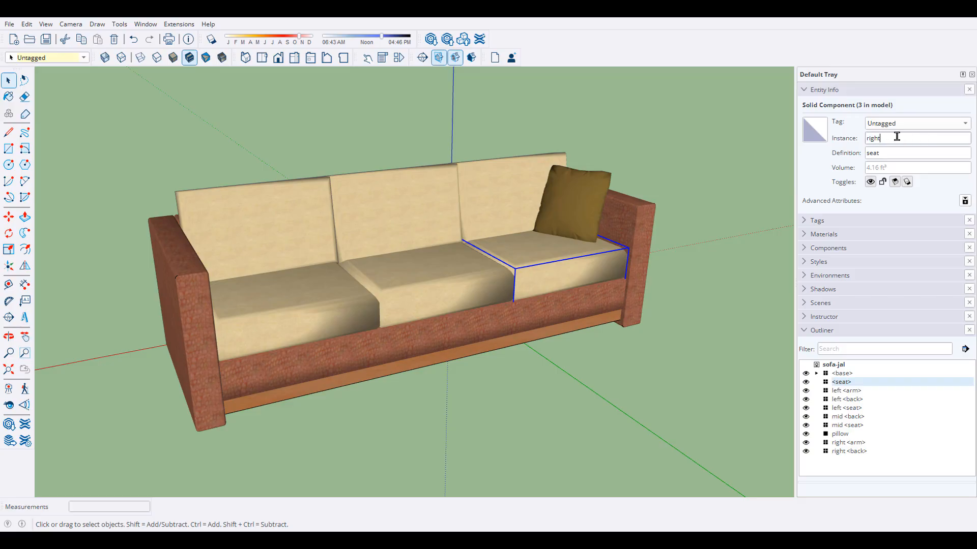
pyautogui.click(783, 303)
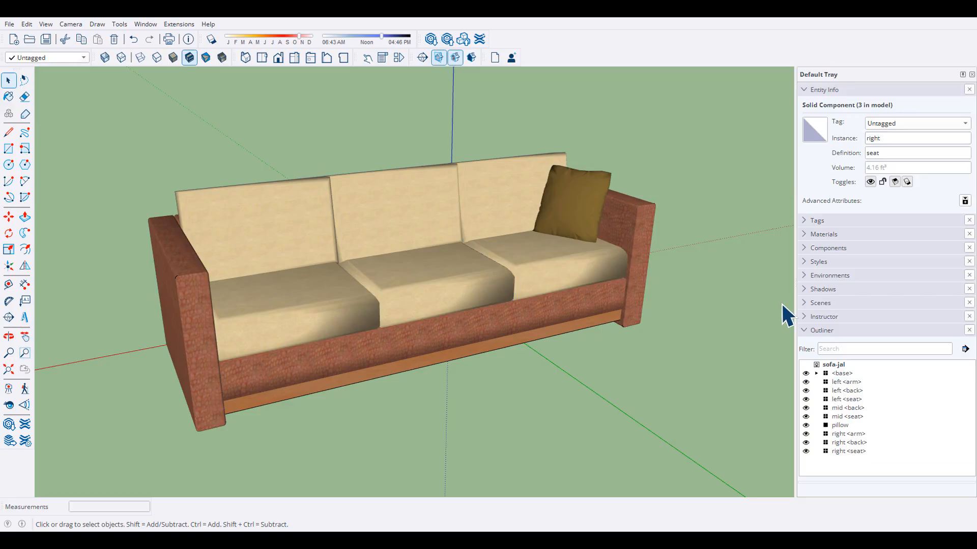
# Check the instance names by highlighting the right seat, arm and back components, and clear the selection.
pyautogui.click(529, 275)
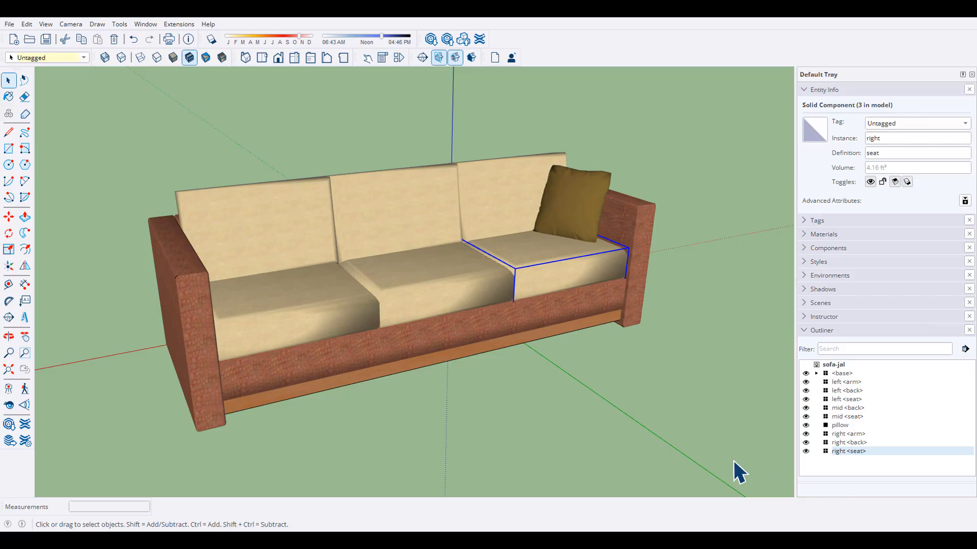
pyautogui.click(861, 469)
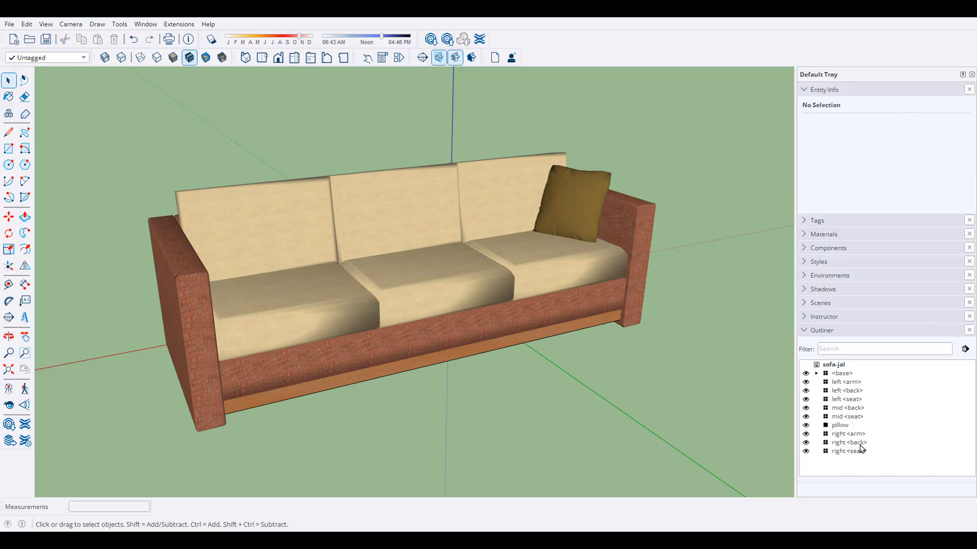
pyautogui.click(847, 434)
pyautogui.keyDown('ctrl'); pyautogui.click(848, 443); pyautogui.keyUp('ctrl')
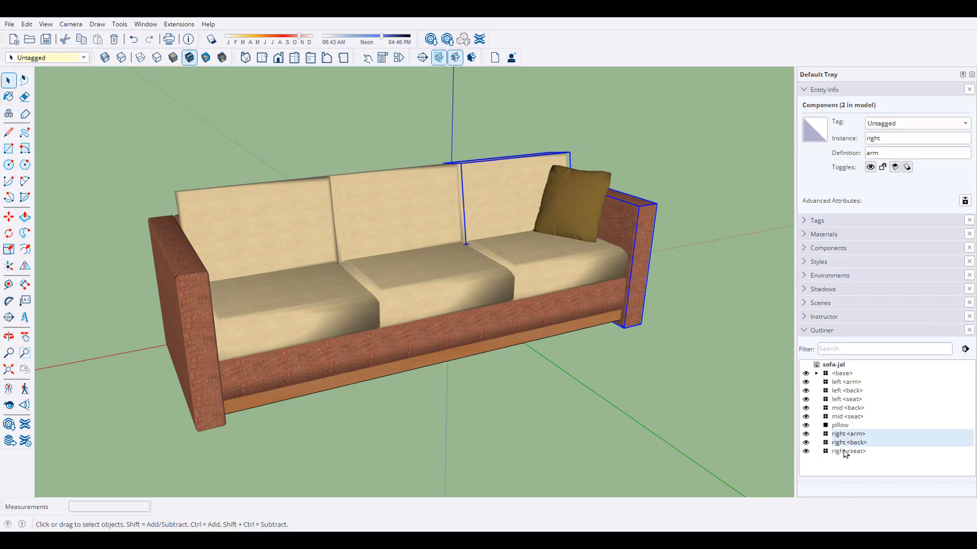
pyautogui.keyDown('ctrl'); pyautogui.click(847, 451); pyautogui.keyUp('ctrl')
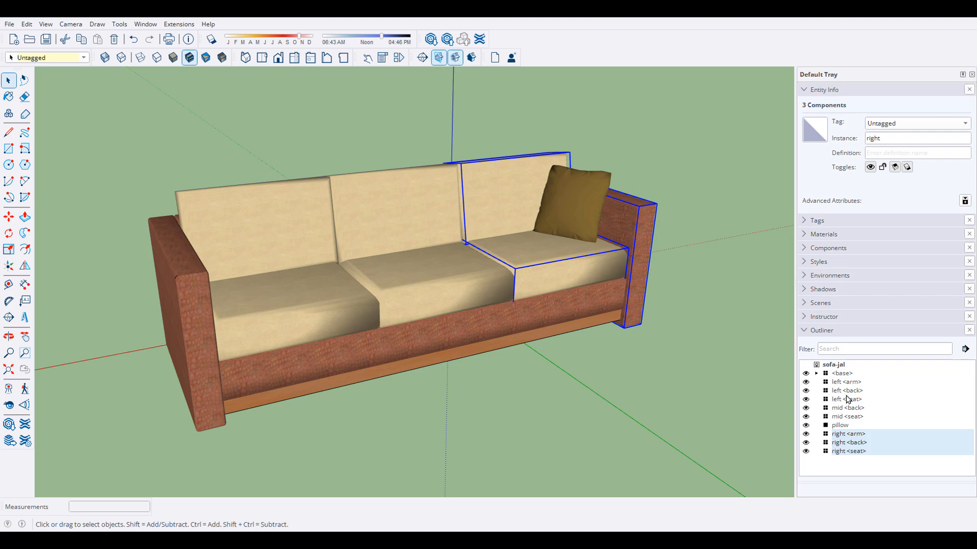
pyautogui.click(480, 461)
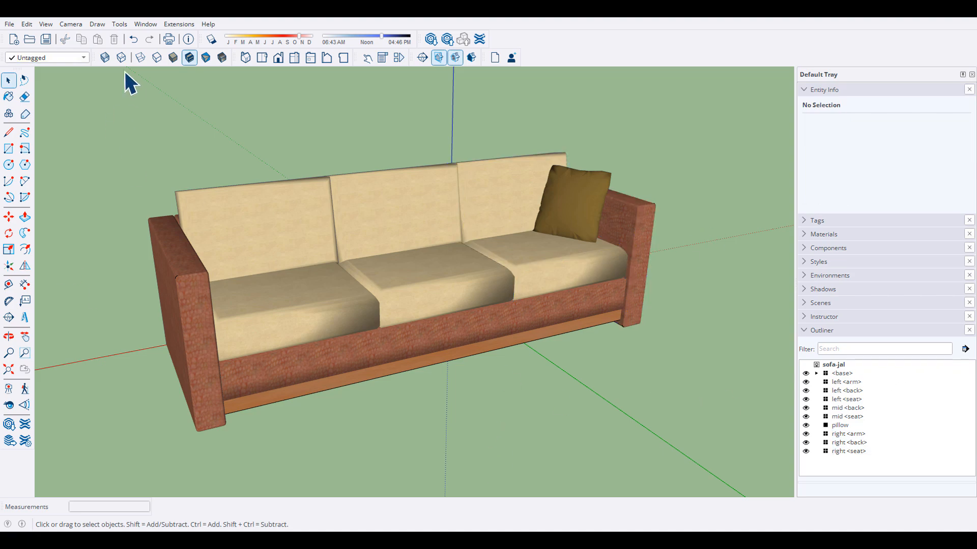
# Save the sofa model and start a new blank model.
pyautogui.click(9, 24)
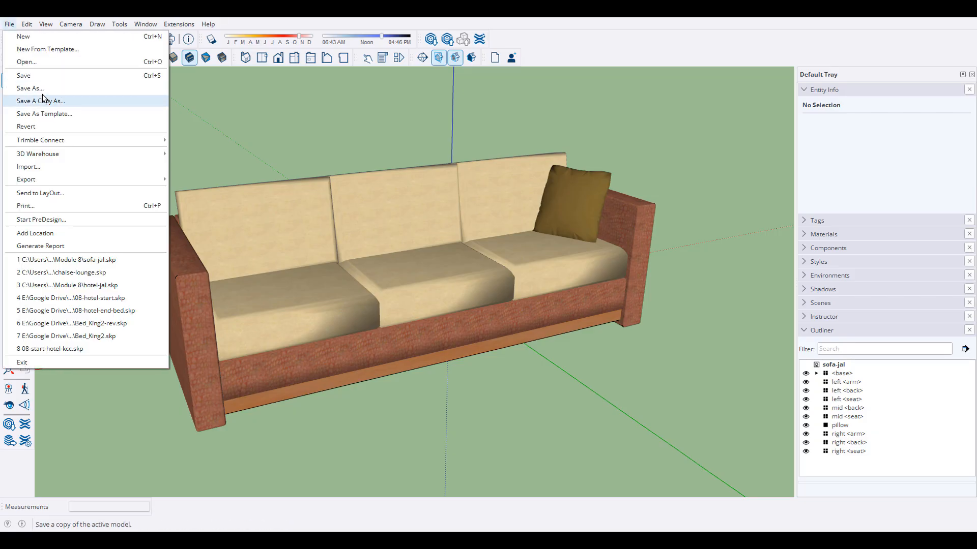
pyautogui.click(45, 78)
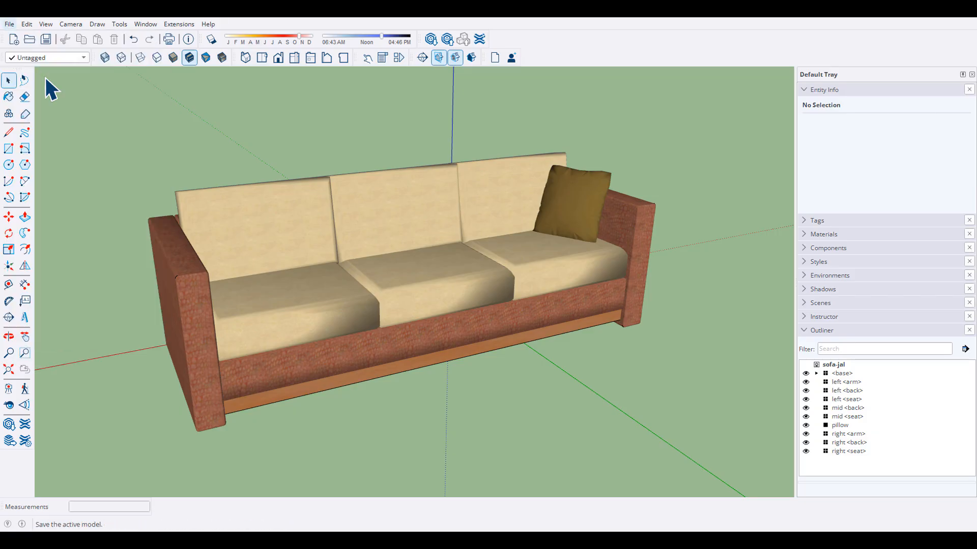
pyautogui.click(9, 24)
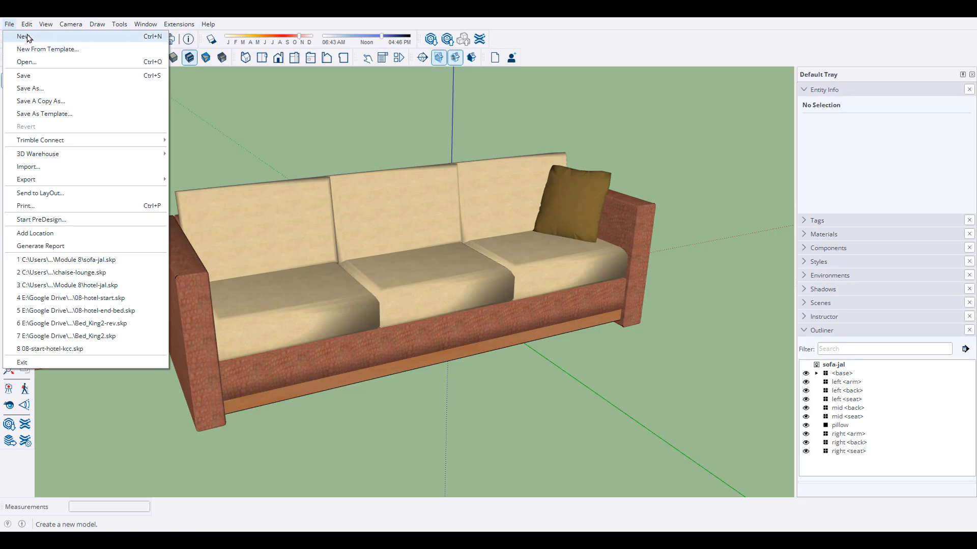
pyautogui.click(24, 36)
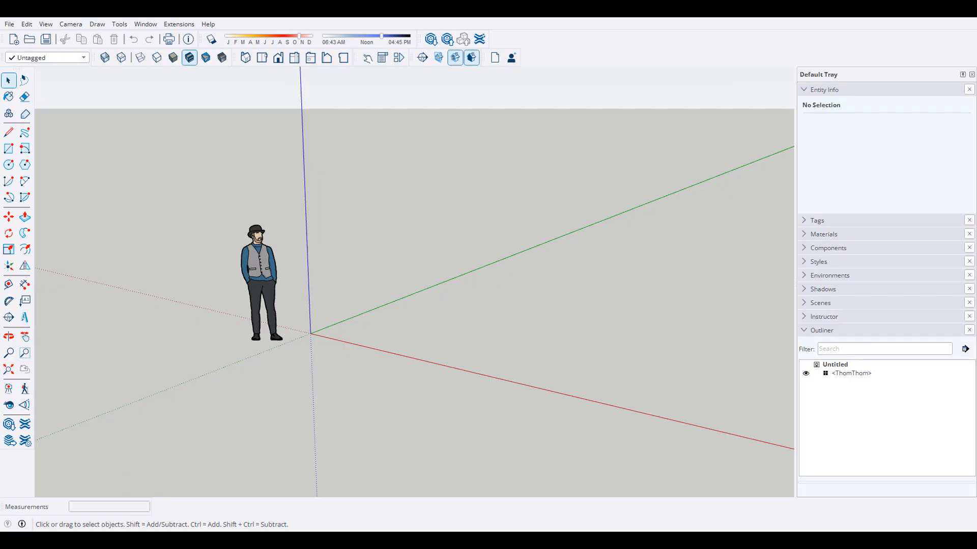
# Import sofa-jal.skp from the Module 8 folder into the new model.
pyautogui.click(9, 24)
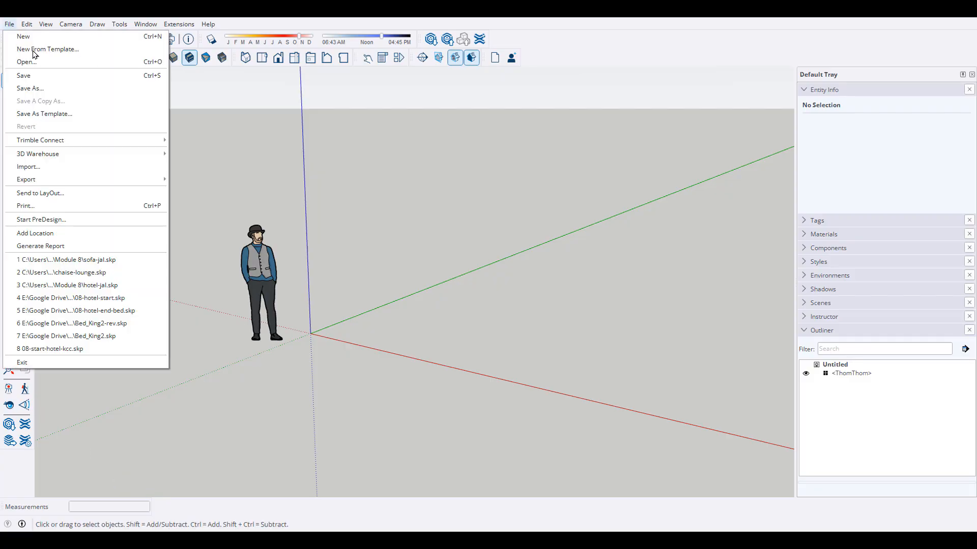
pyautogui.click(66, 167)
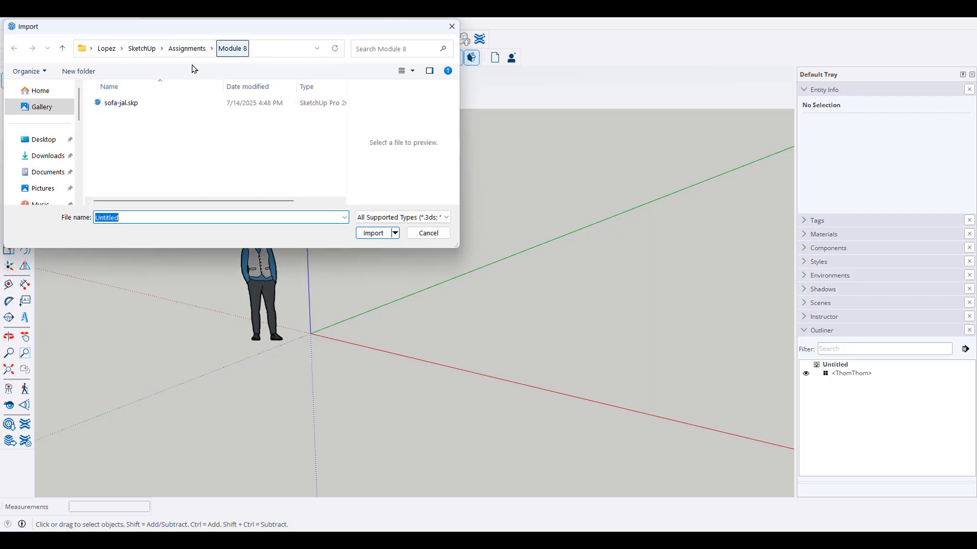
pyautogui.click(116, 103)
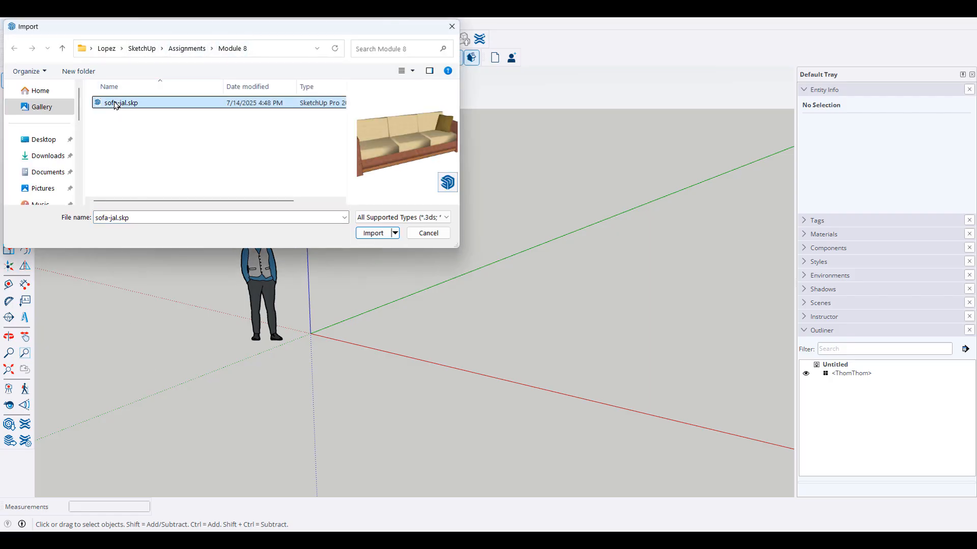
pyautogui.click(375, 234)
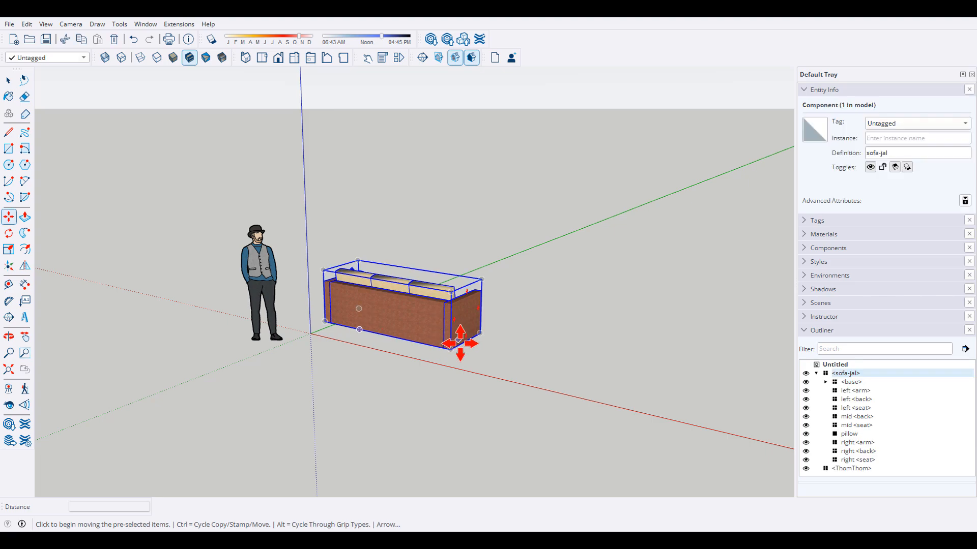
# Rotate the imported sofa about 182 degrees on the ground plane so its seats face the front.
pyautogui.press('q')
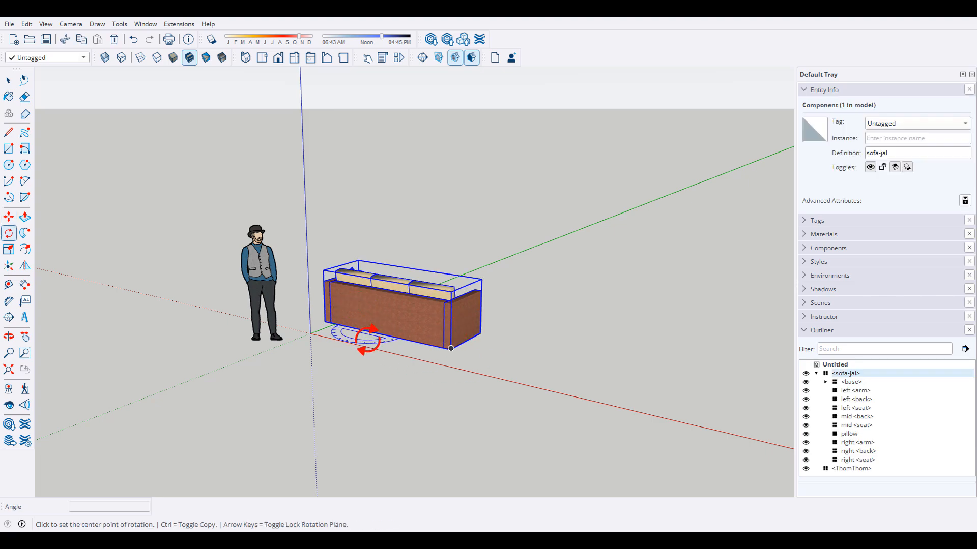
pyautogui.click(367, 338)
pyautogui.click(442, 360)
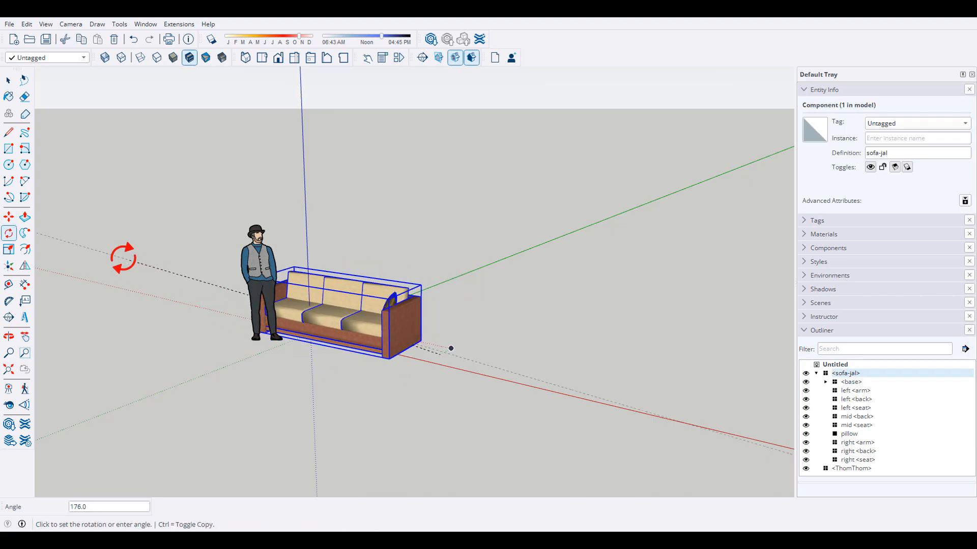
pyautogui.click(77, 227)
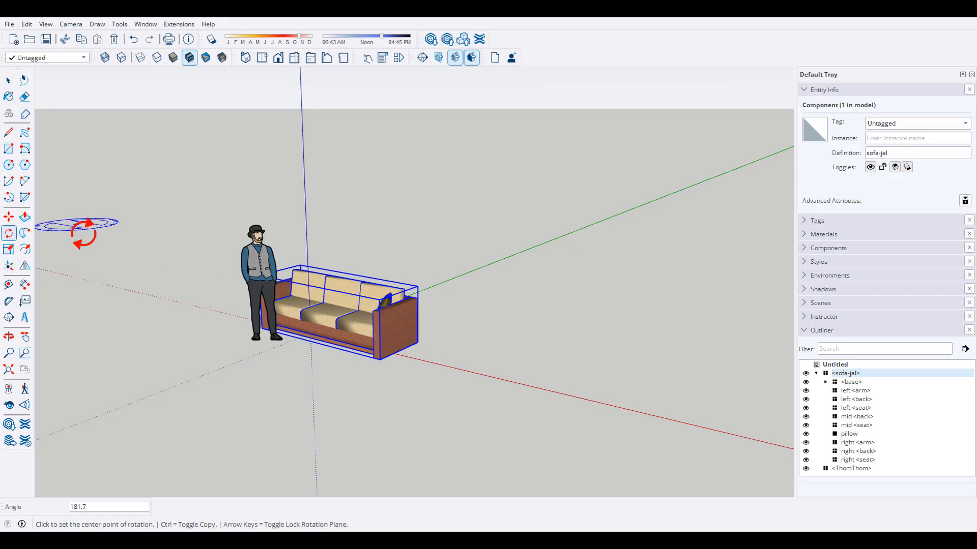
# Move the rotated sofa so it stands clear beside the standing figure.
pyautogui.press('m')
pyautogui.click(299, 403)
pyautogui.click(330, 388)
pyautogui.moveTo(380, 279); pyautogui.dragTo(469, 331, button='middle')
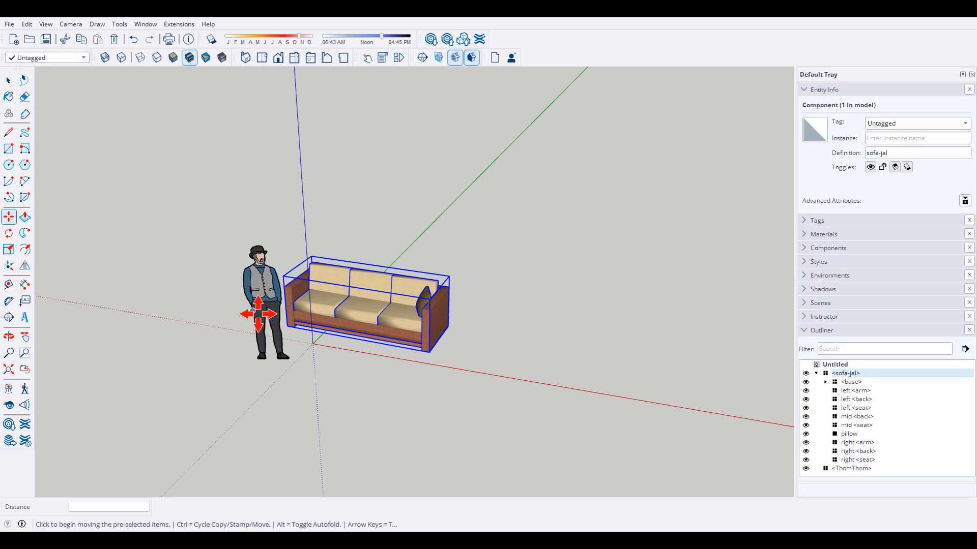
pyautogui.moveTo(258, 331); pyautogui.dragTo(283, 306, button='middle')
pyautogui.scroll(2, 283, 305)
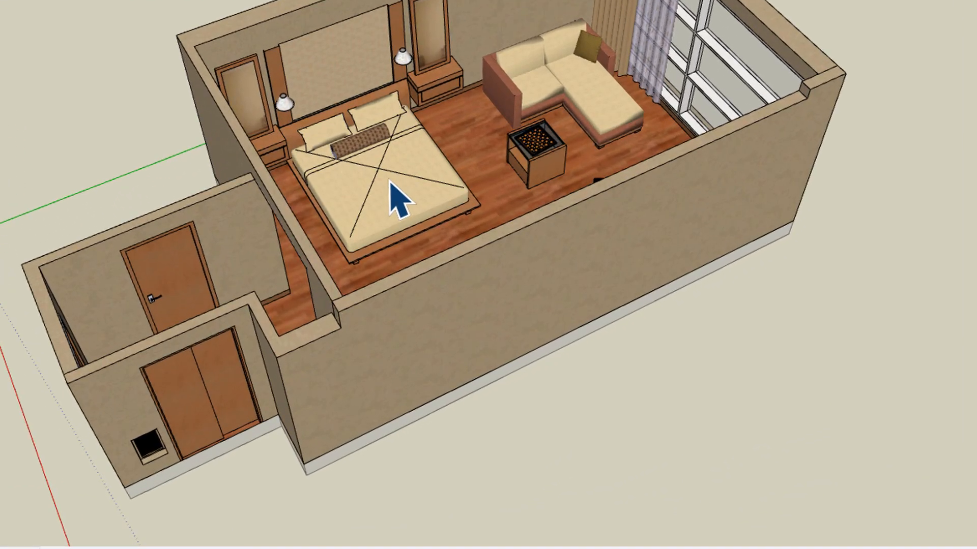
# Save the hotel room's bed component out to the device as Bed_King2.skp in the Module 8 folder.
pyautogui.click(392, 184)
pyautogui.rightClick(402, 151)
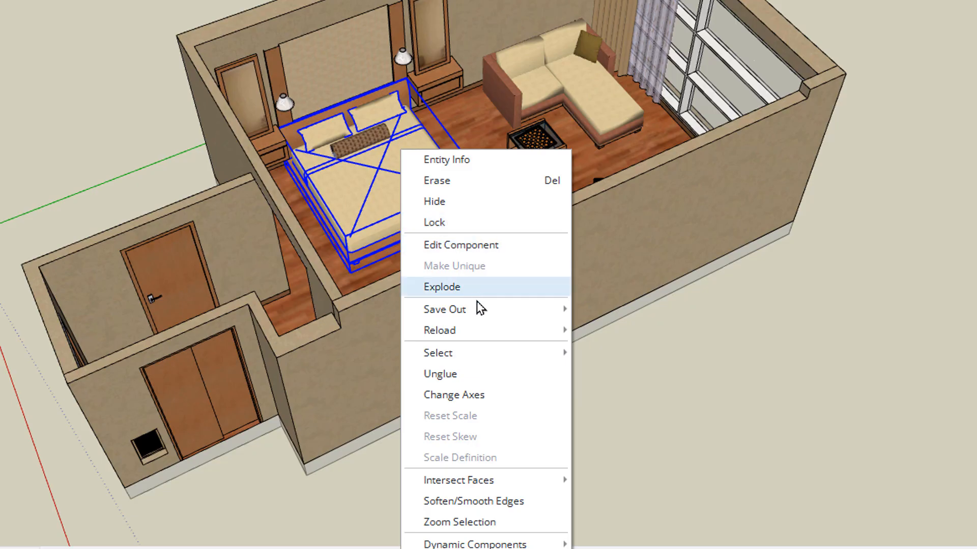
pyautogui.moveTo(481, 309)
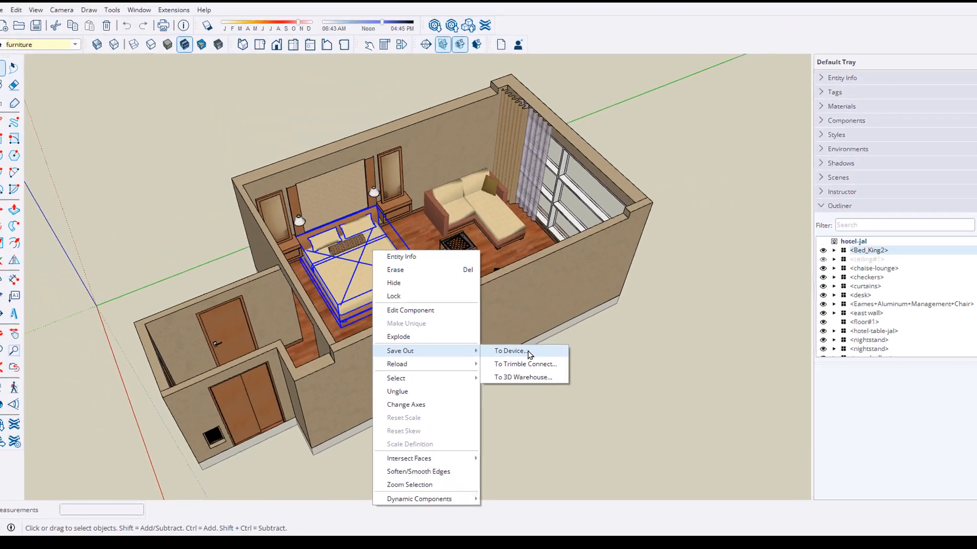
pyautogui.click(646, 311)
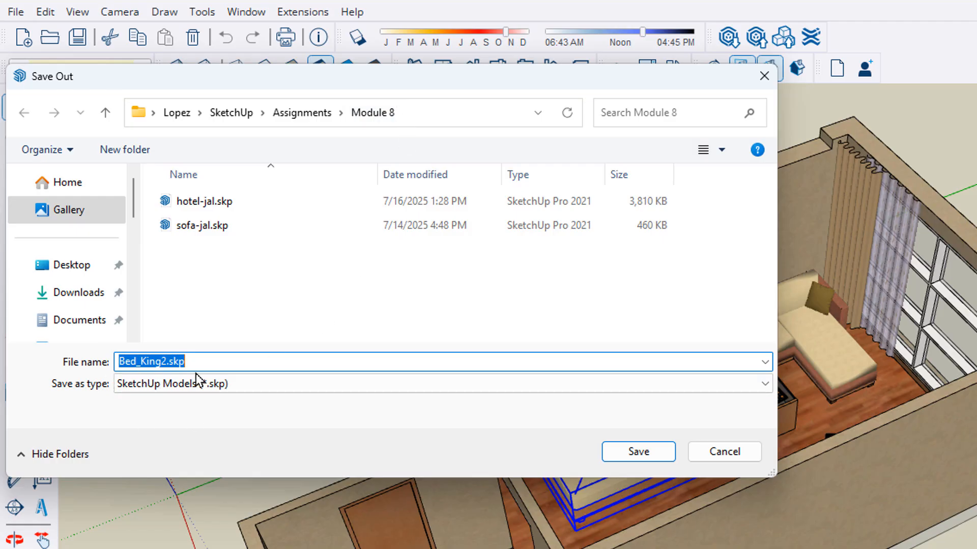
pyautogui.click(647, 453)
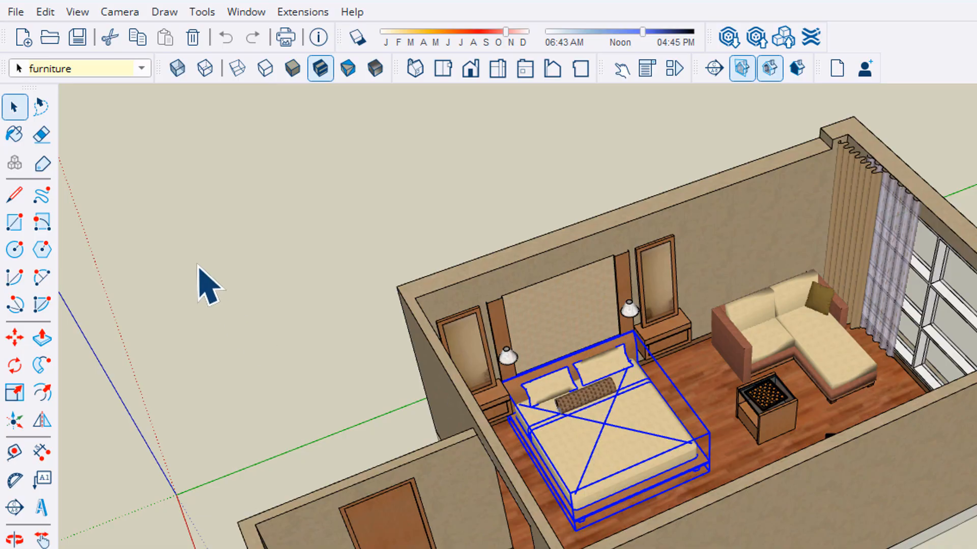
# Open Bed_King2.skp from the Module 8 folder and show the whole bed in a 3D view.
pyautogui.click(15, 12)
pyautogui.click(63, 77)
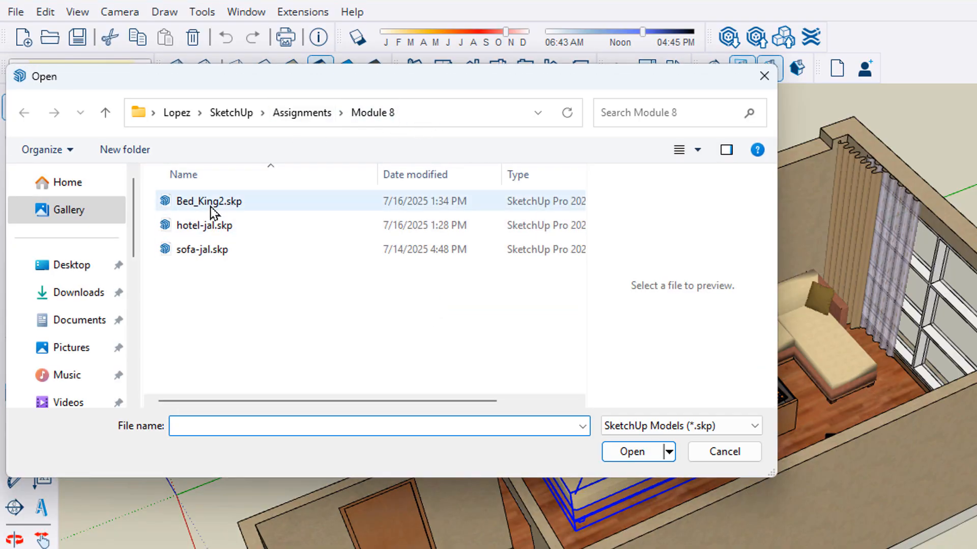
pyautogui.click(225, 204)
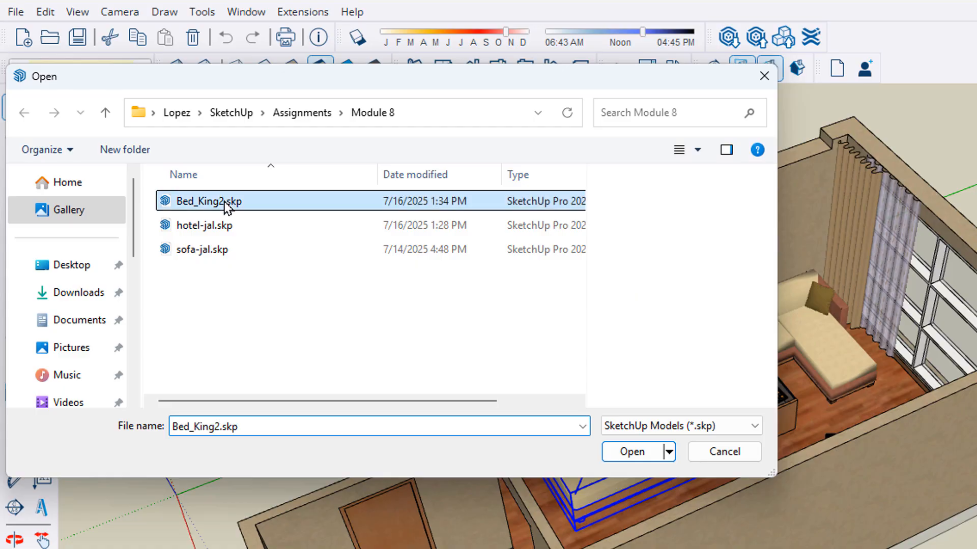
pyautogui.click(632, 452)
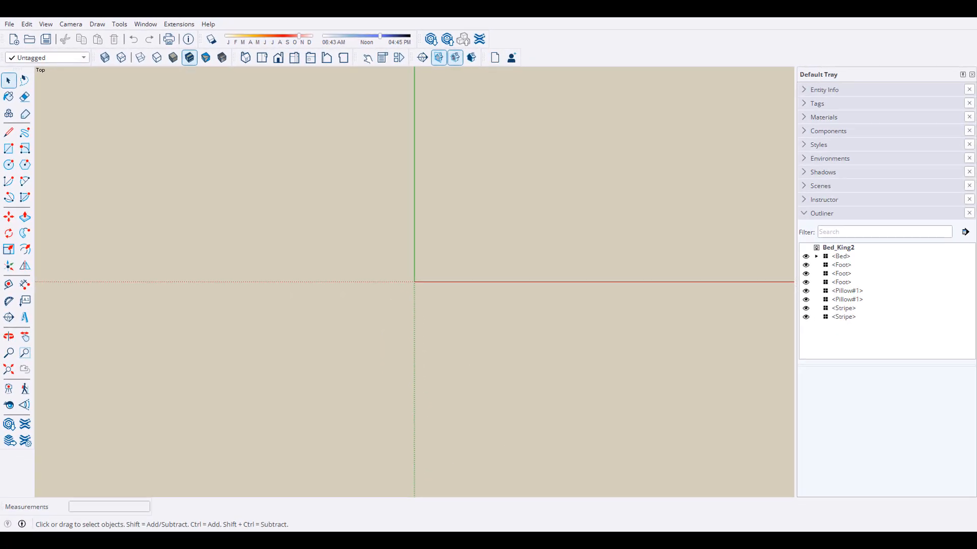
pyautogui.click(8, 370)
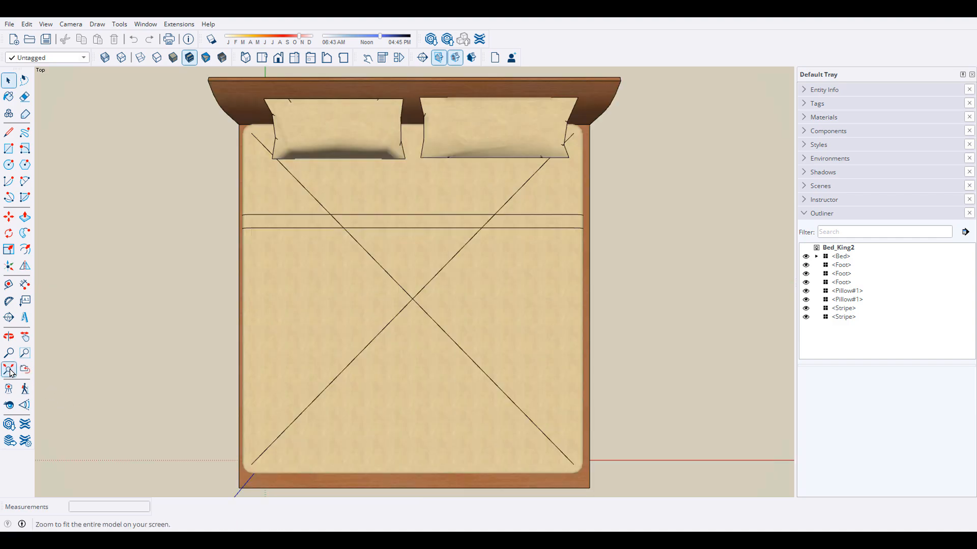
pyautogui.scroll(-3, 365, 430)
pyautogui.moveTo(365, 430); pyautogui.dragTo(479, 275, button='middle')
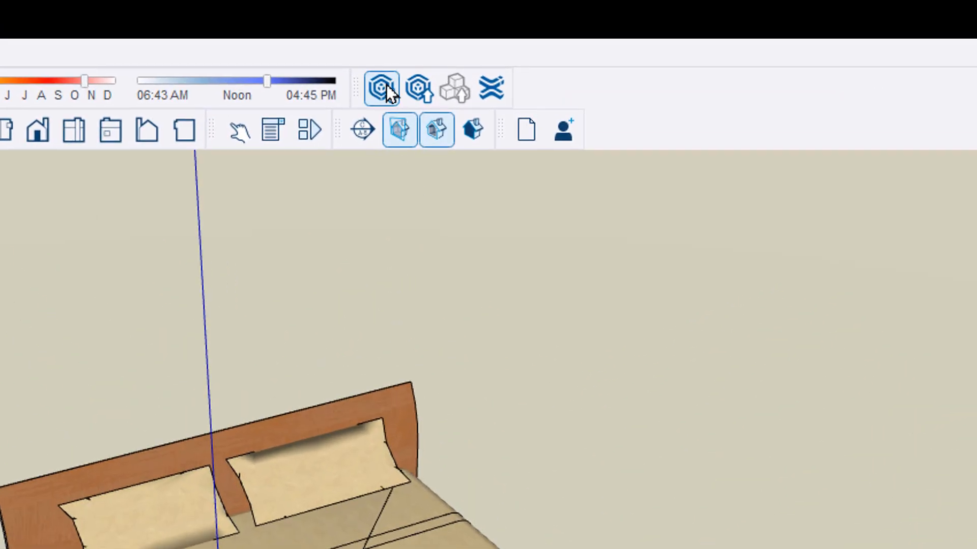
# Search 3D Warehouse for "king size bed".
pyautogui.click(386, 85)
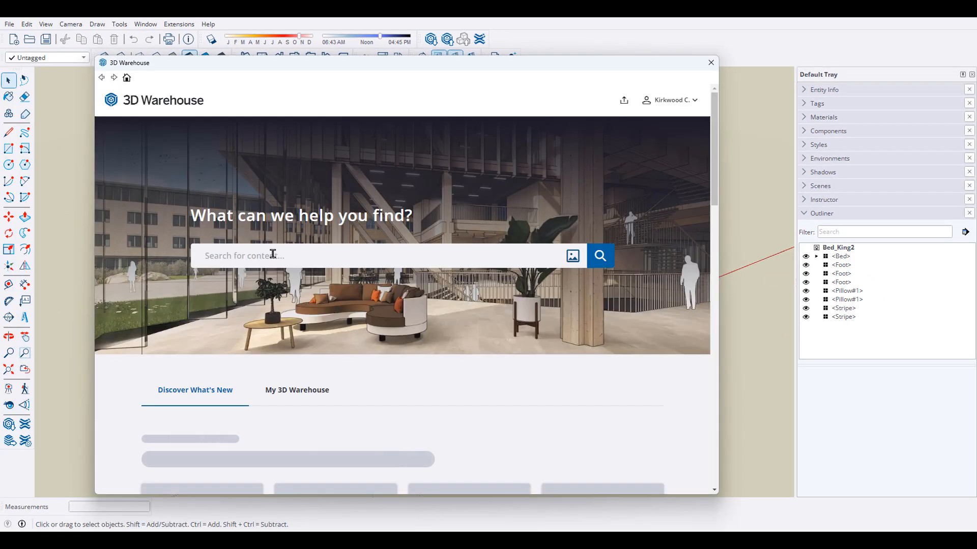
pyautogui.click(256, 256)
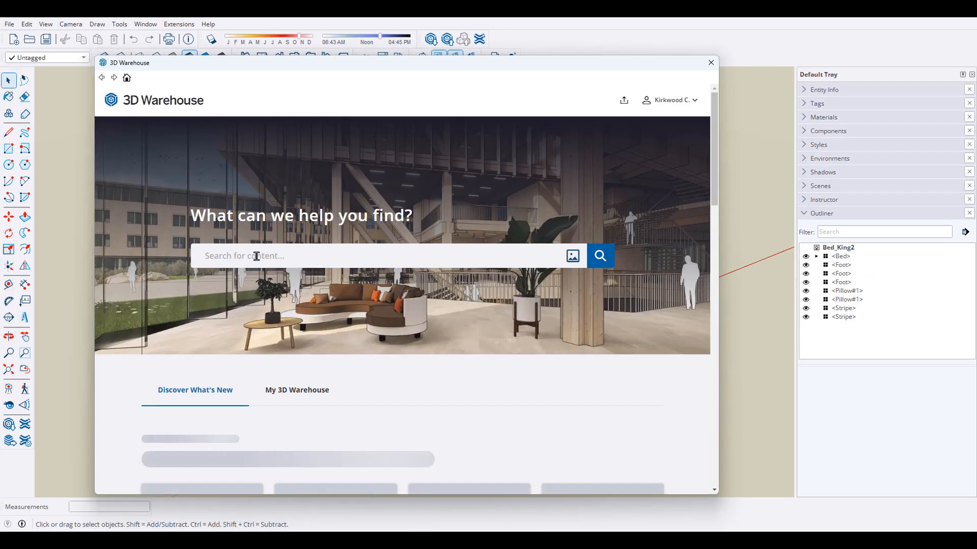
pyautogui.write('king si')
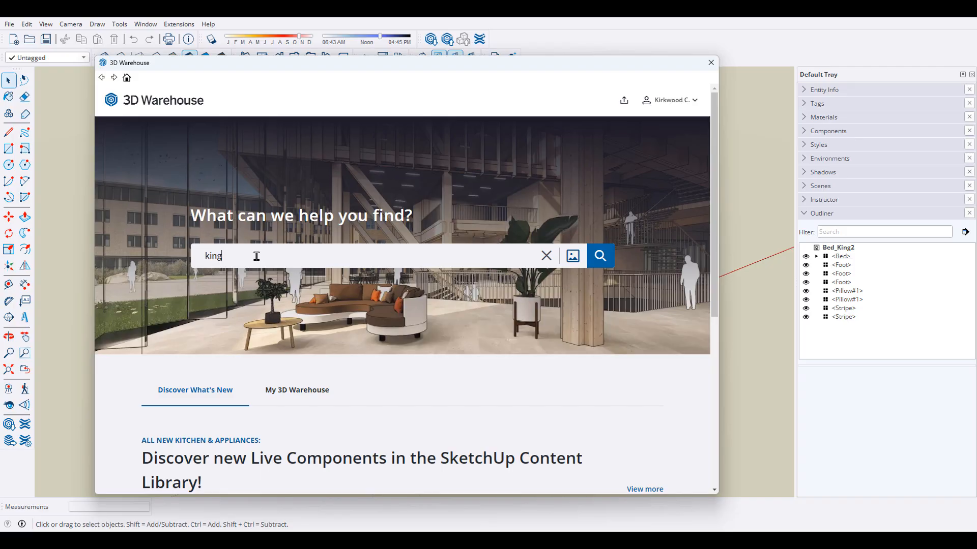
pyautogui.write('ze bed')
pyautogui.click(600, 256)
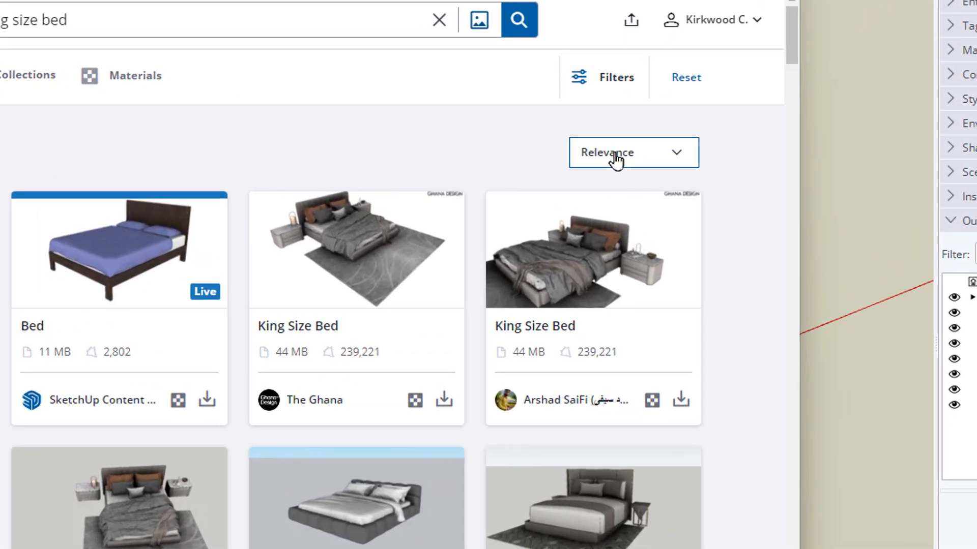
# Sort the 3D Warehouse results by Likes and load the "king bed" model beside the original bed.
pyautogui.click(679, 157)
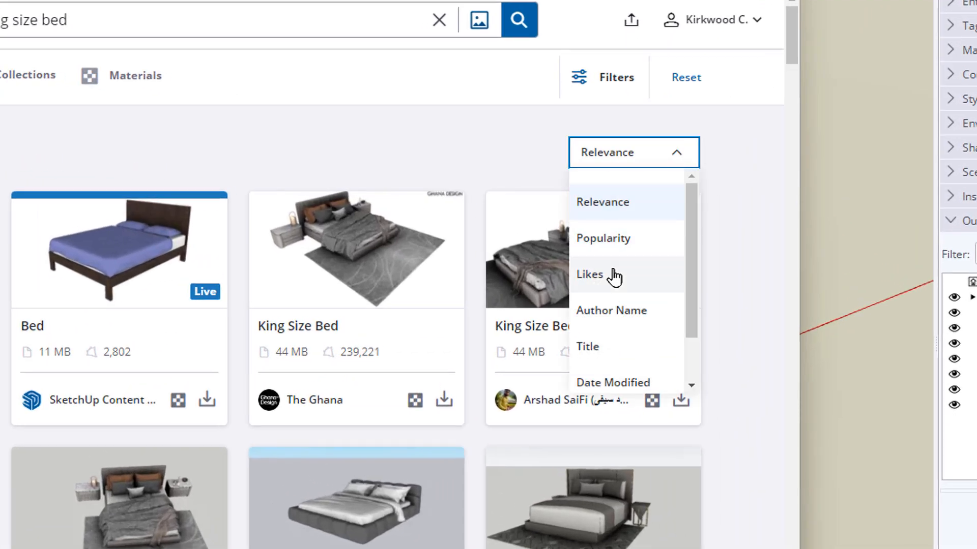
pyautogui.click(590, 274)
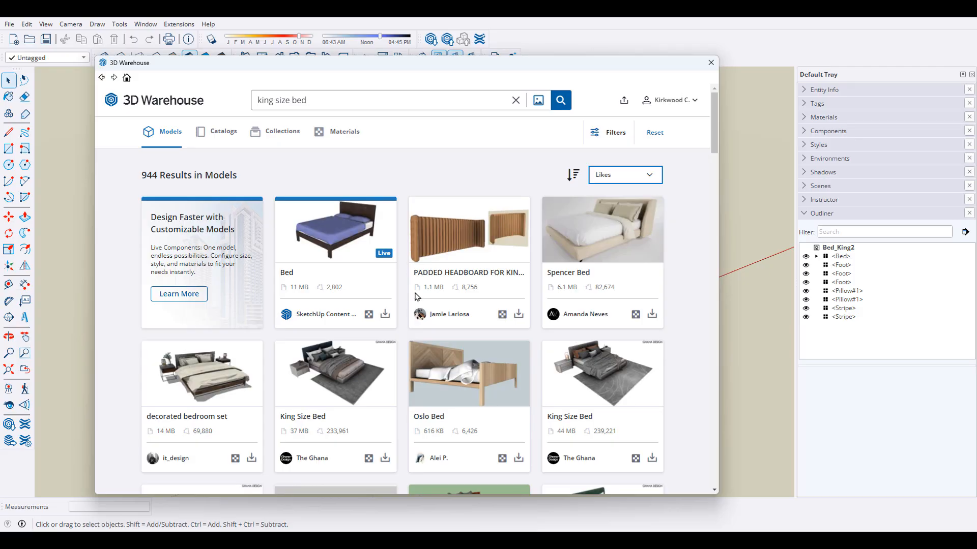
pyautogui.scroll(-4, 690, 317)
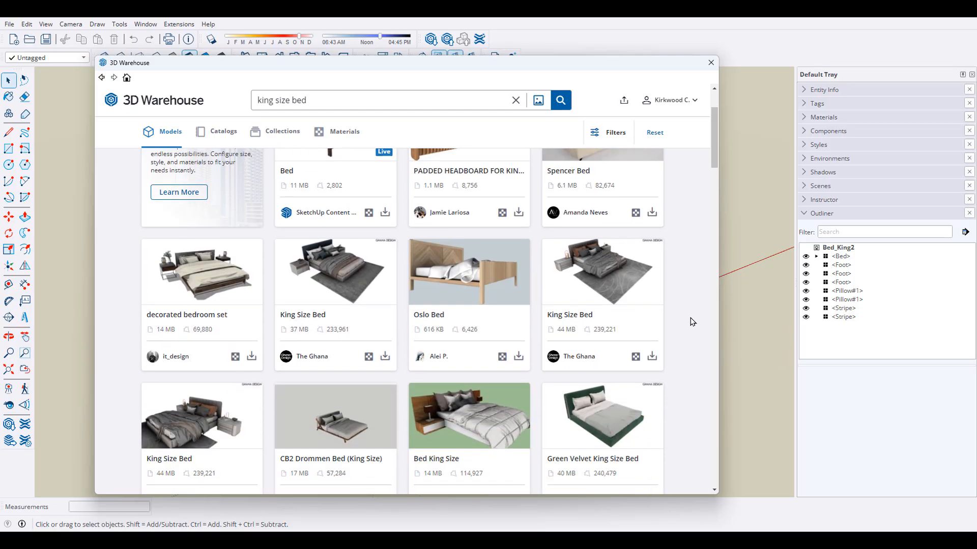
pyautogui.scroll(-10, 691, 321)
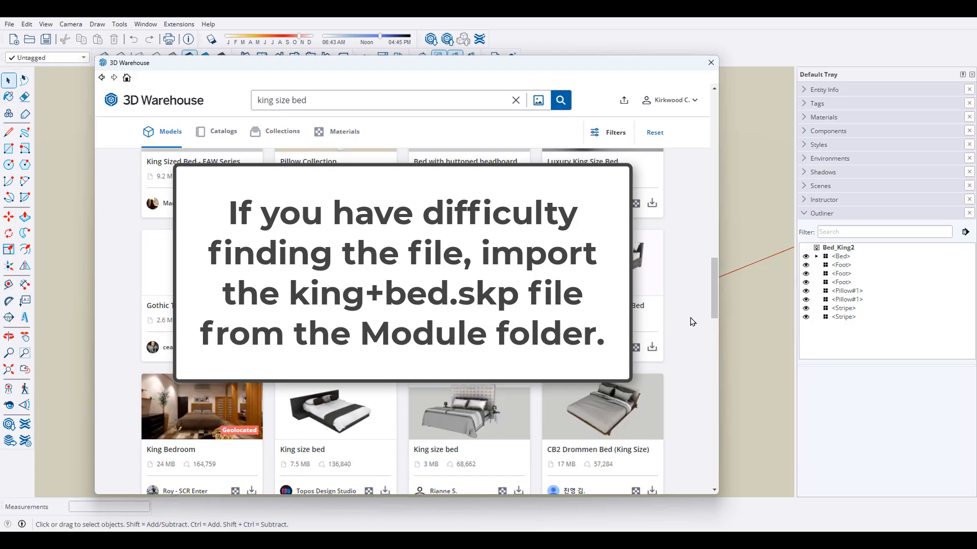
pyautogui.scroll(-4, 693, 322)
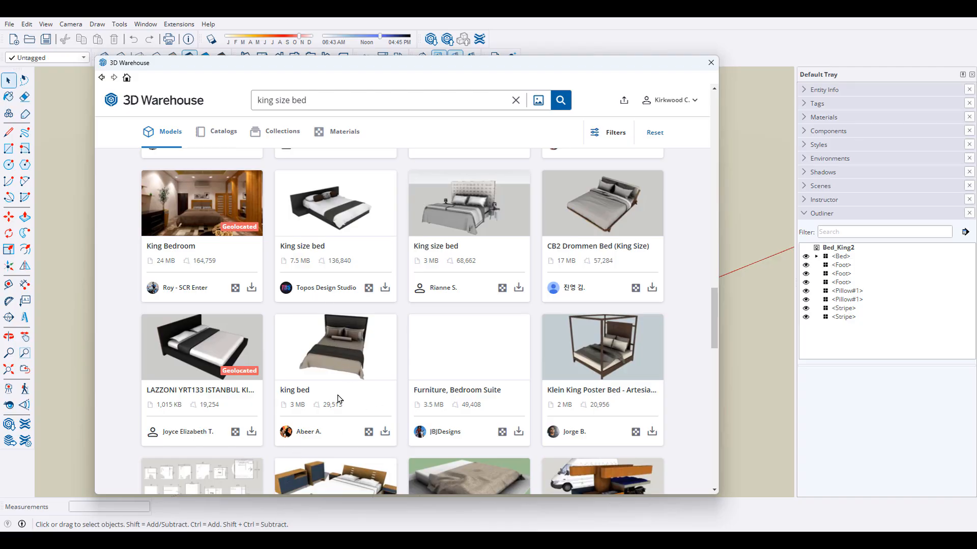
pyautogui.click(385, 433)
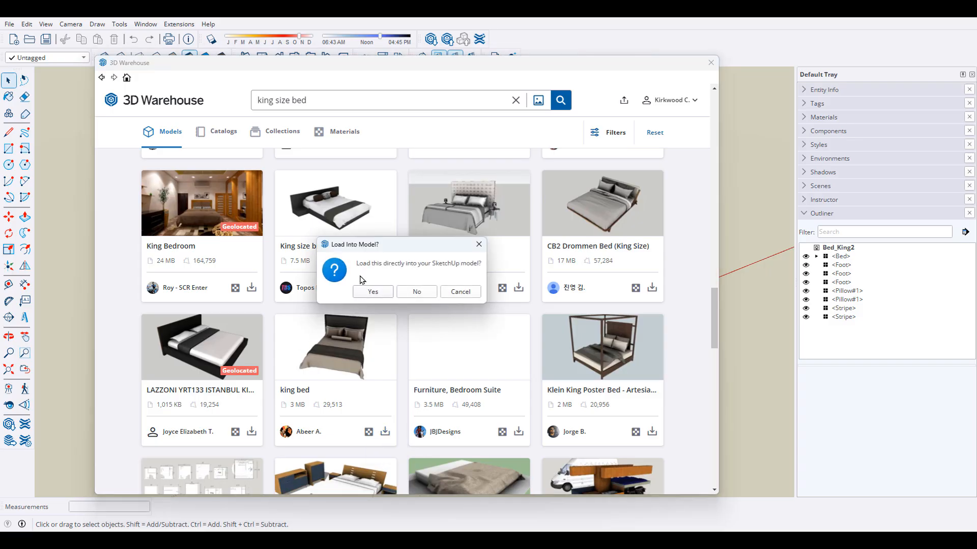
pyautogui.click(373, 291)
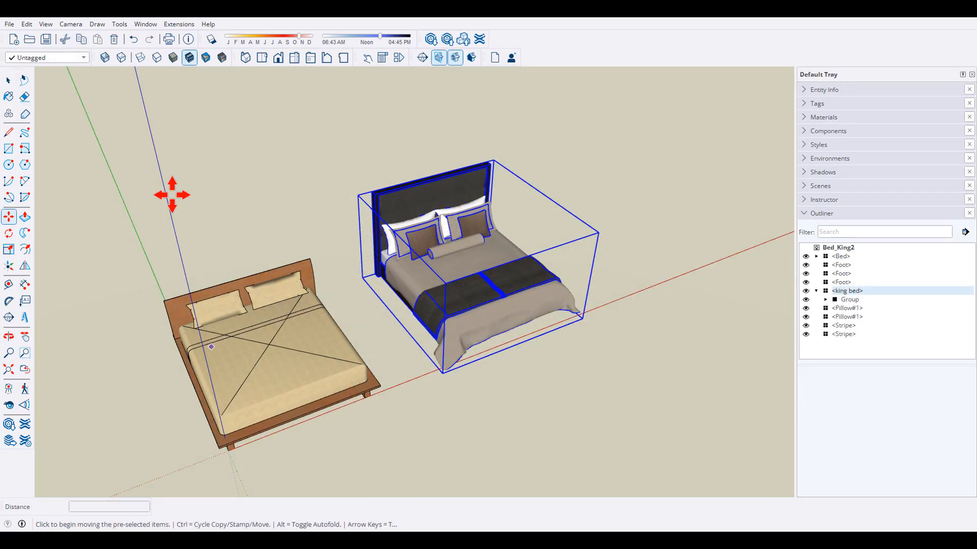
pyautogui.press('space')
# Examine the imported bed up close around the headboard, pillows, mattress corner and duvet edge.
pyautogui.moveTo(458, 321); pyautogui.dragTo(569, 305, button='middle')
pyautogui.scroll(5, 374, 248)
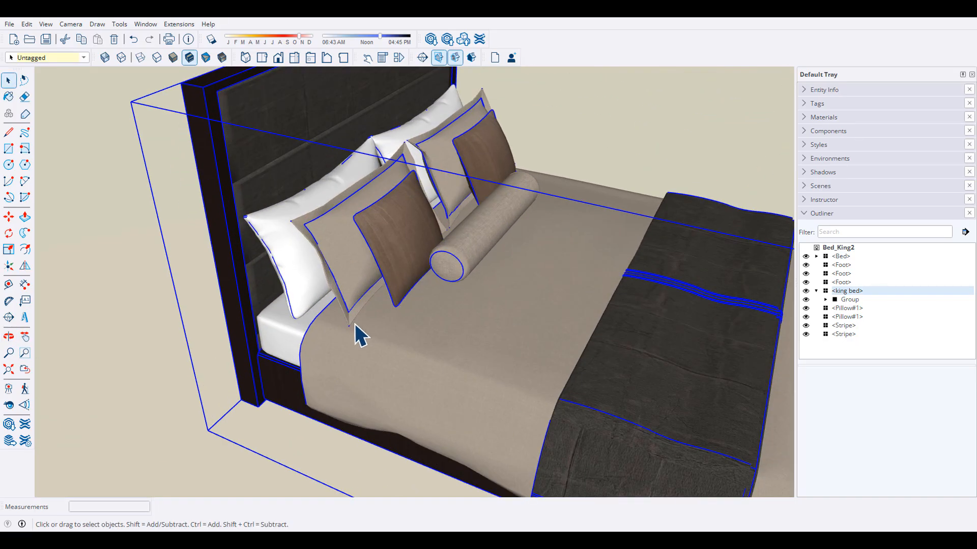
pyautogui.moveTo(355, 334); pyautogui.dragTo(584, 239, button='middle')
pyautogui.scroll(5, 493, 228)
pyautogui.moveTo(489, 231); pyautogui.dragTo(574, 190, button='middle')
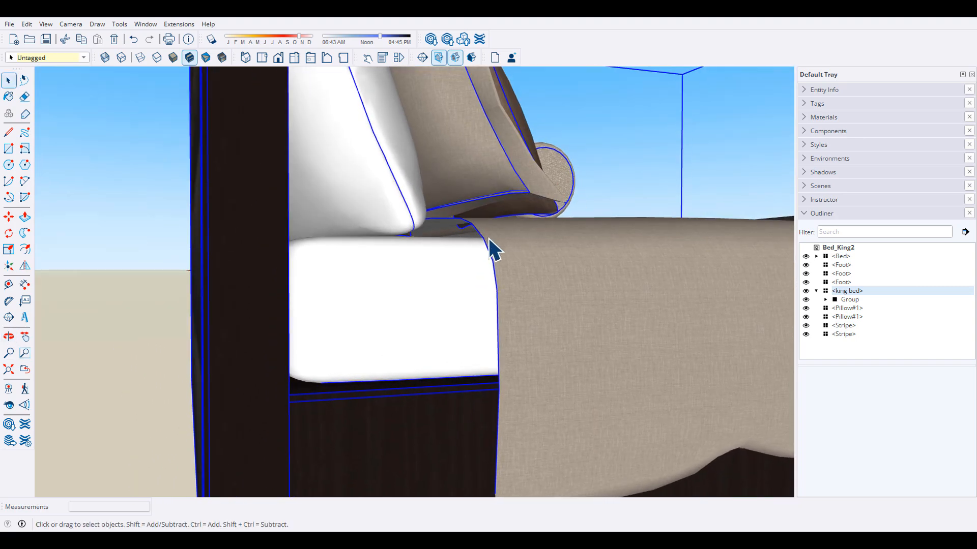
pyautogui.moveTo(495, 299); pyautogui.dragTo(387, 241, button='middle')
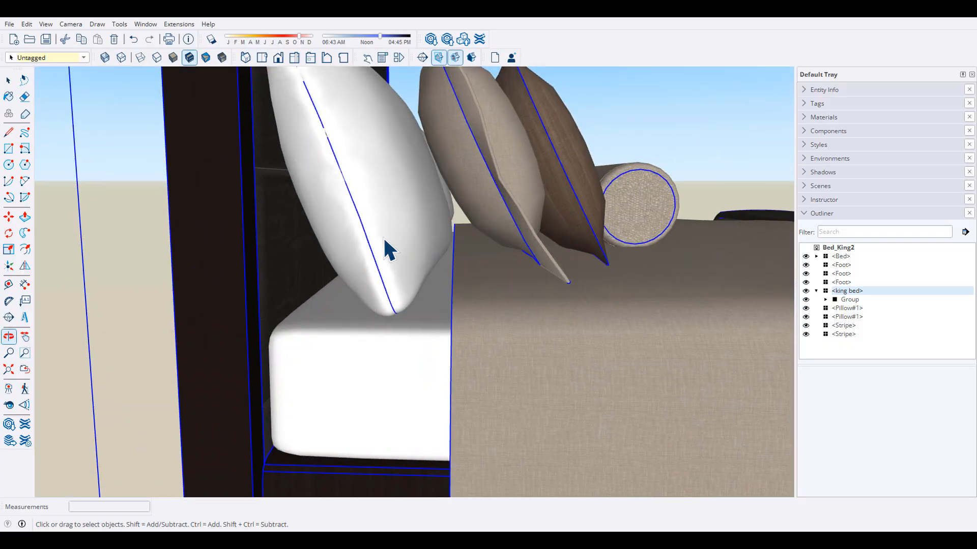
pyautogui.scroll(-4, 356, 272)
pyautogui.moveTo(338, 313); pyautogui.dragTo(512, 305, button='middle')
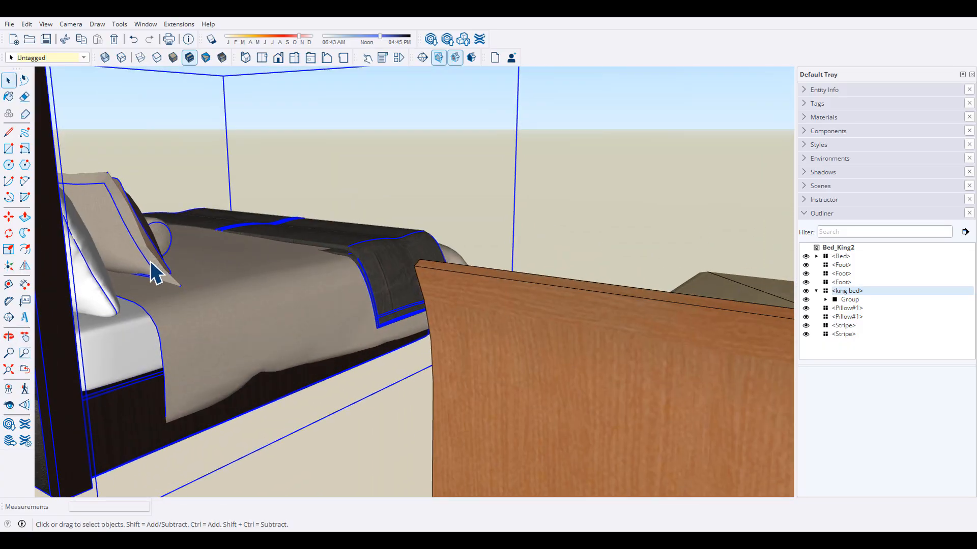
pyautogui.scroll(2, 104, 267)
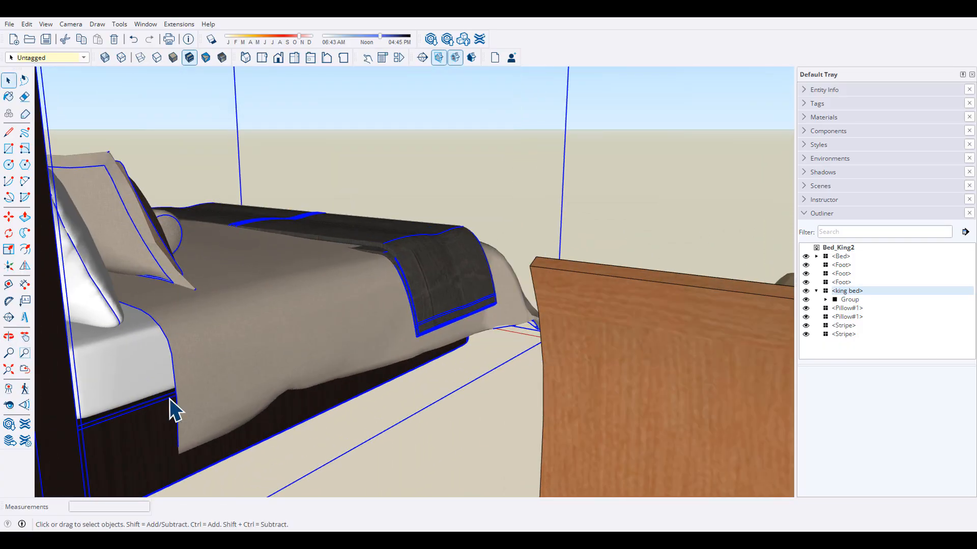
# Compare the imported bed's frame, pillows and bedding with the original wooden bed from several angles.
pyautogui.scroll(-4, 284, 277)
pyautogui.moveTo(290, 272); pyautogui.dragTo(189, 248, button='middle')
pyautogui.scroll(-3, 358, 279)
pyautogui.scroll(-2, 190, 247)
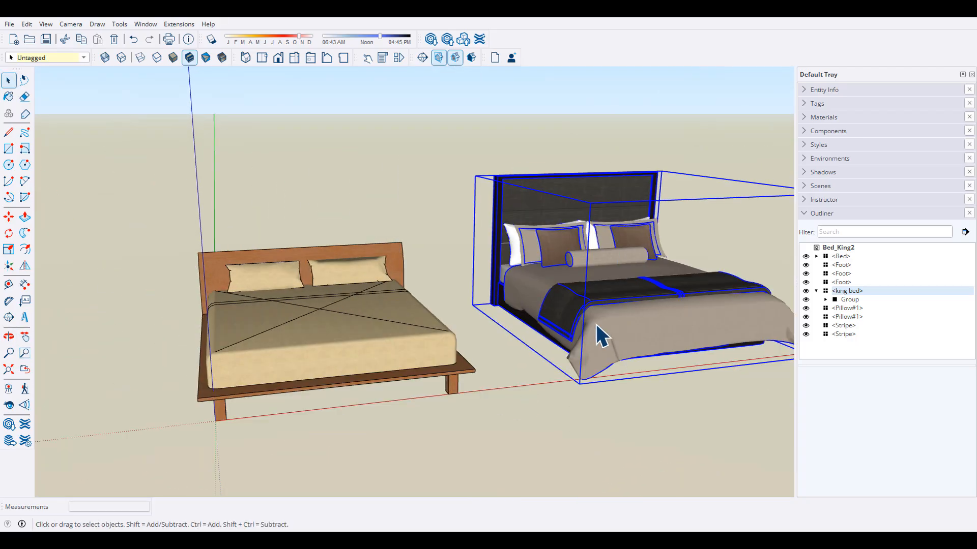
pyautogui.scroll(-2, 549, 351)
pyautogui.scroll(4, 550, 300)
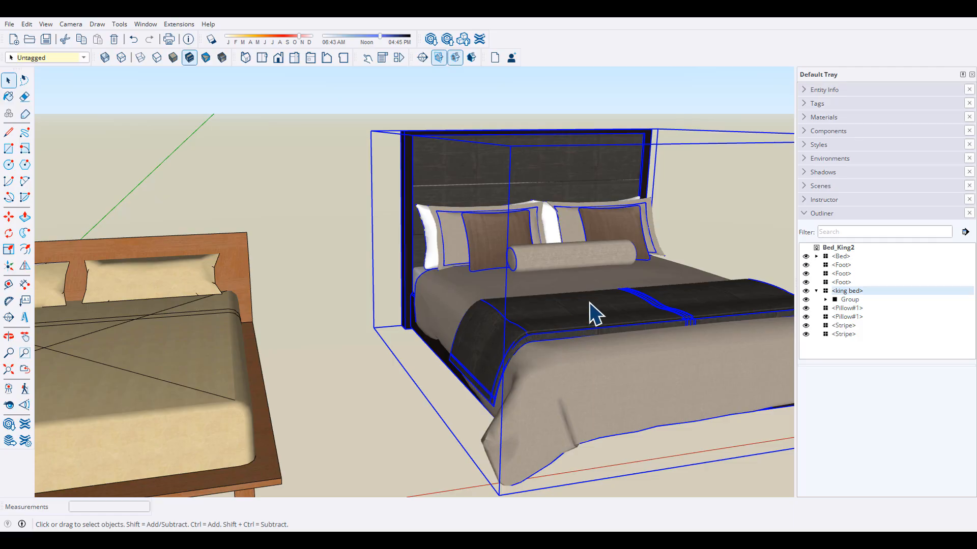
pyautogui.scroll(-3, 432, 338)
pyautogui.moveTo(432, 338); pyautogui.dragTo(554, 372, button='middle')
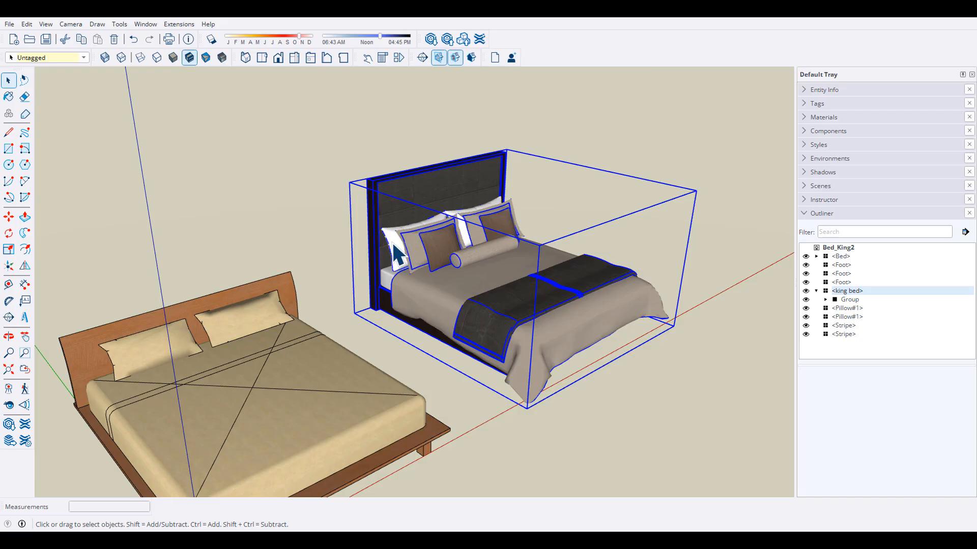
pyautogui.scroll(5, 397, 250)
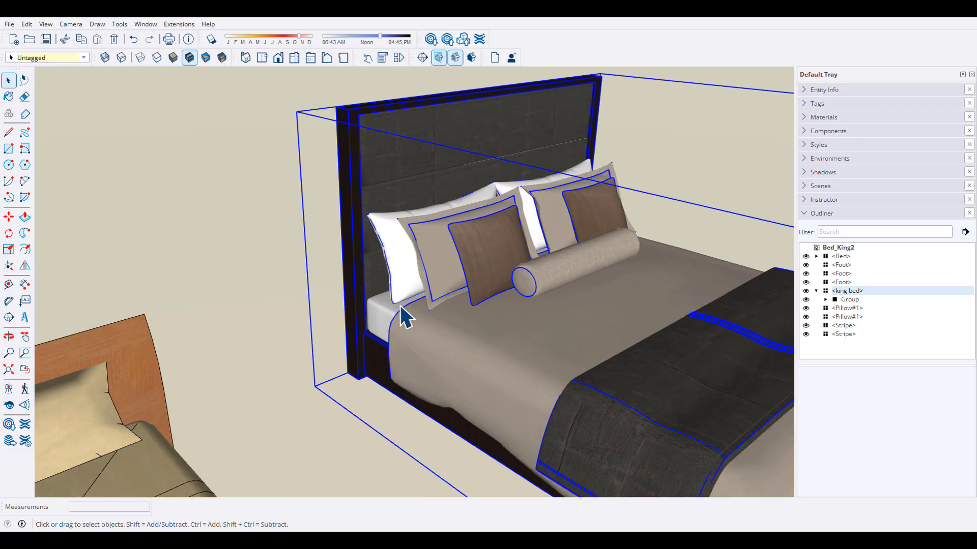
pyautogui.scroll(-3, 407, 300)
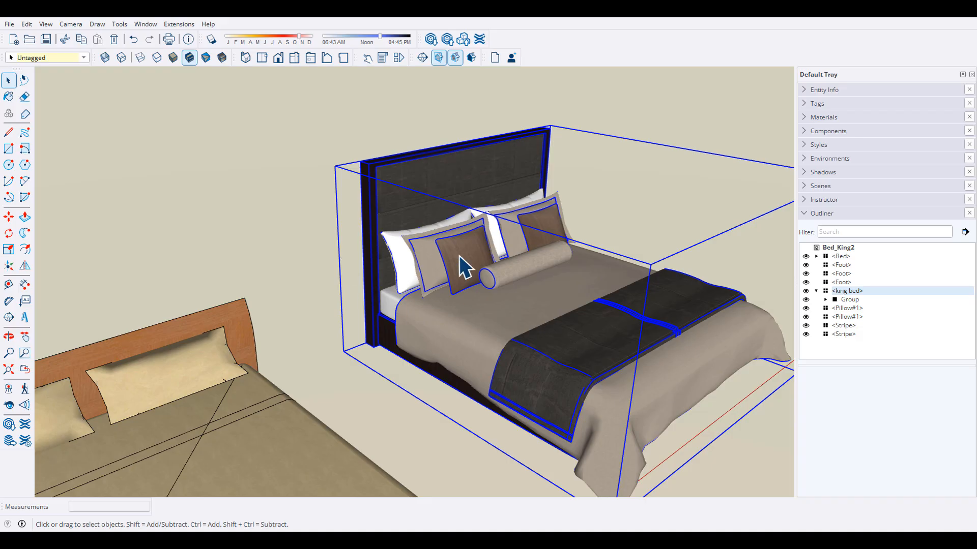
pyautogui.moveTo(496, 288); pyautogui.dragTo(403, 278, button='middle')
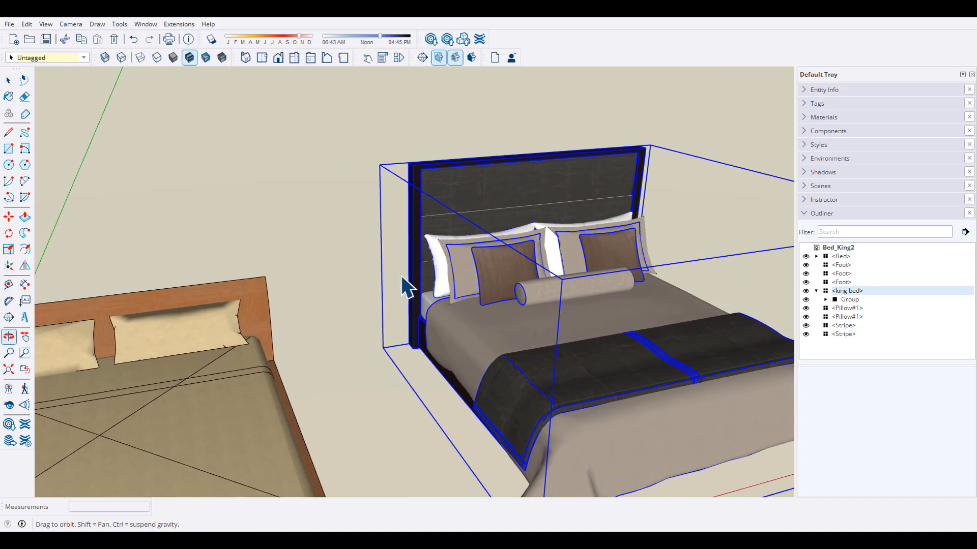
pyautogui.scroll(-3, 403, 277)
pyautogui.scroll(2, 561, 277)
pyautogui.scroll(-3, 453, 283)
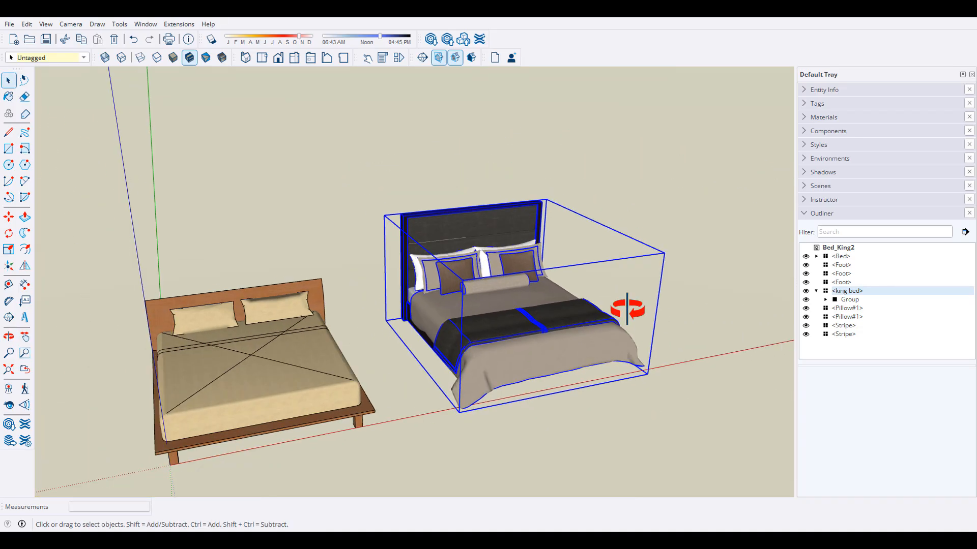
pyautogui.moveTo(633, 307); pyautogui.dragTo(714, 364, button='middle')
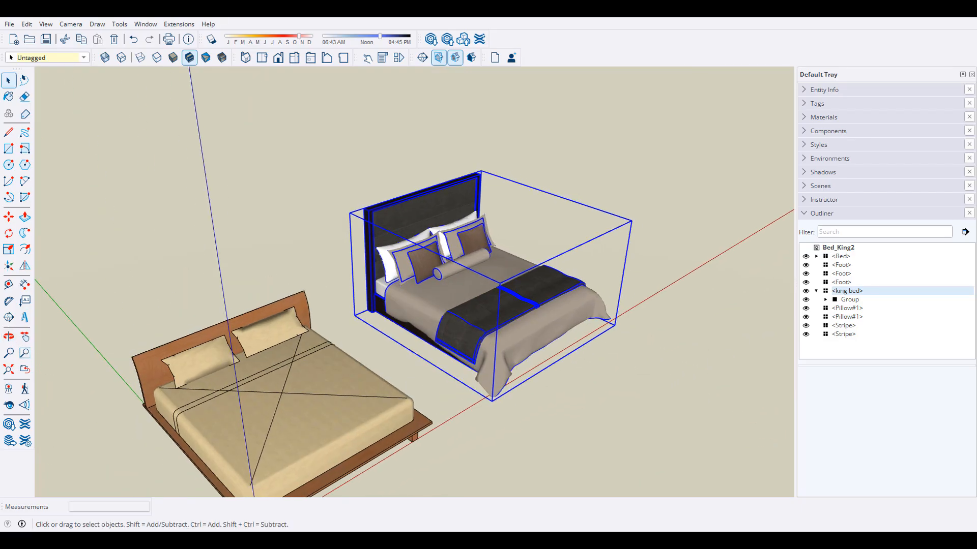
# Check the nested group inside the imported king bed component, and explode the outer component.
pyautogui.doubleClick(419, 214)
pyautogui.click(422, 216)
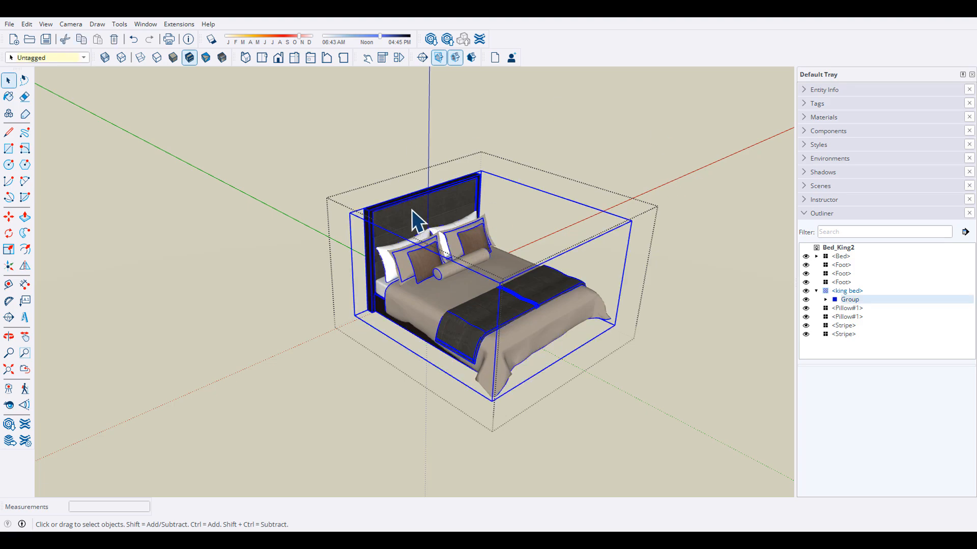
pyautogui.click(383, 130)
pyautogui.click(424, 217)
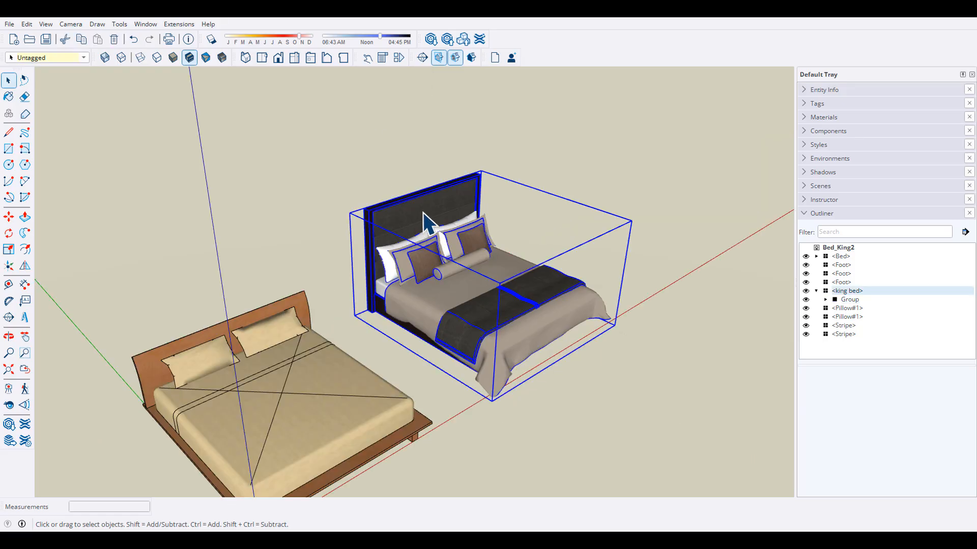
pyautogui.rightClick(423, 216)
pyautogui.click(447, 295)
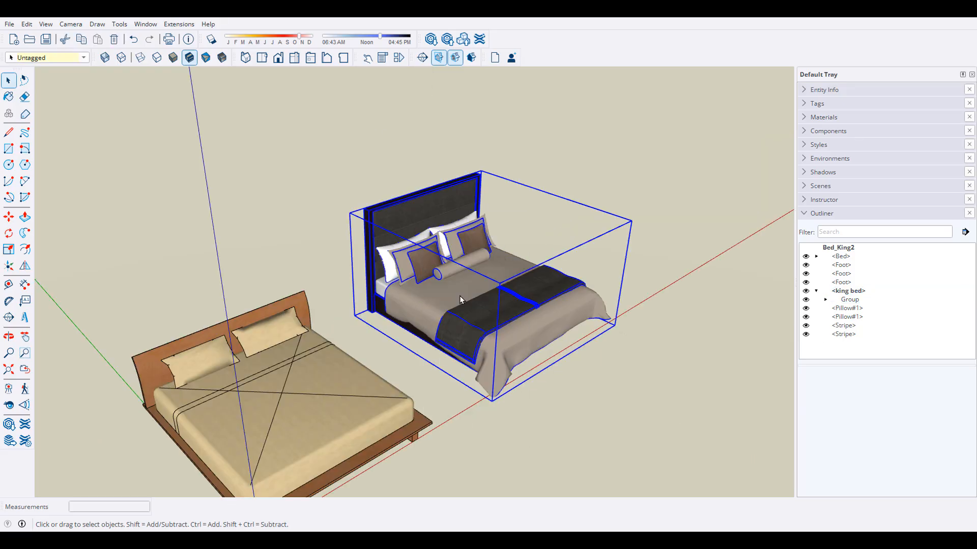
pyautogui.click(664, 413)
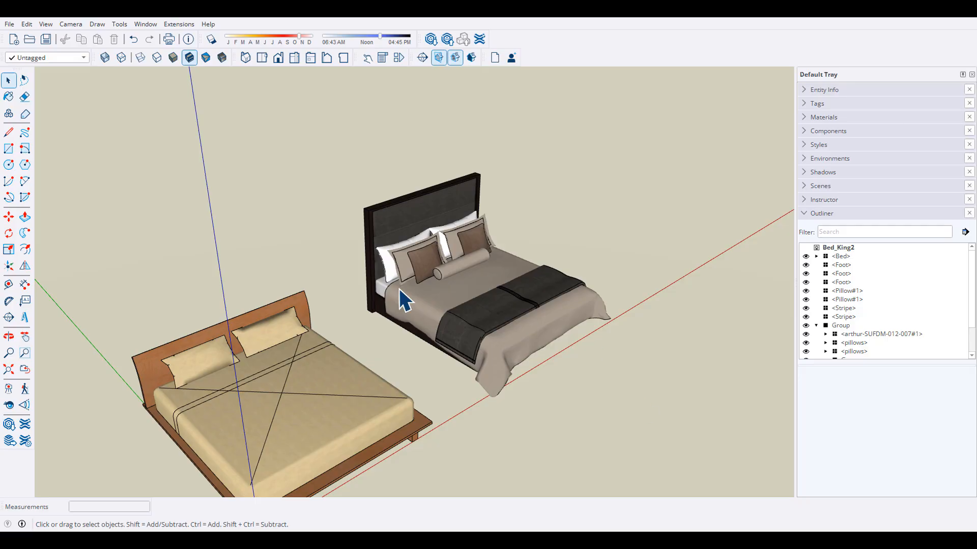
# Inside the imported bed's group, delete the headboard and the base with its mattress, keeping the pillows and bedding.
pyautogui.click(381, 288)
pyautogui.doubleClick(407, 301)
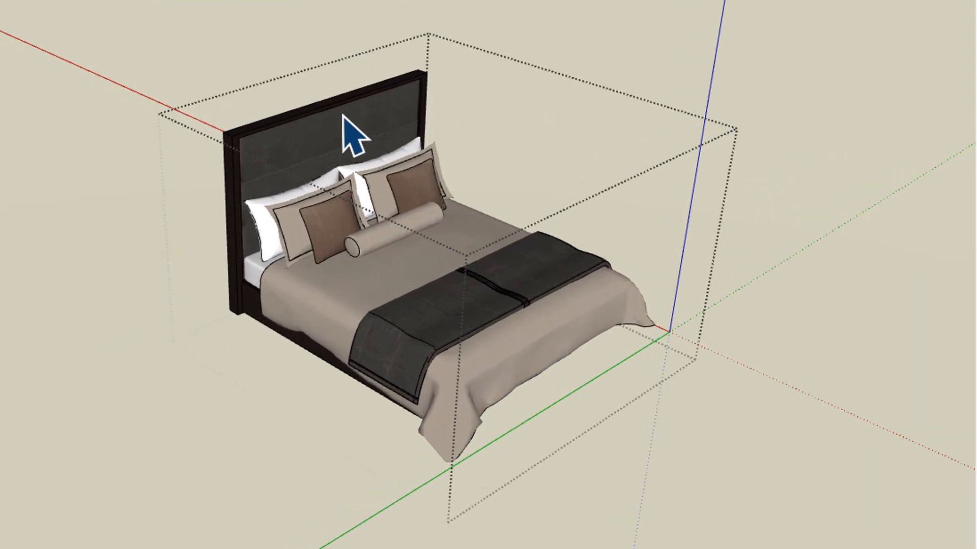
pyautogui.click(409, 181)
pyautogui.click(355, 259)
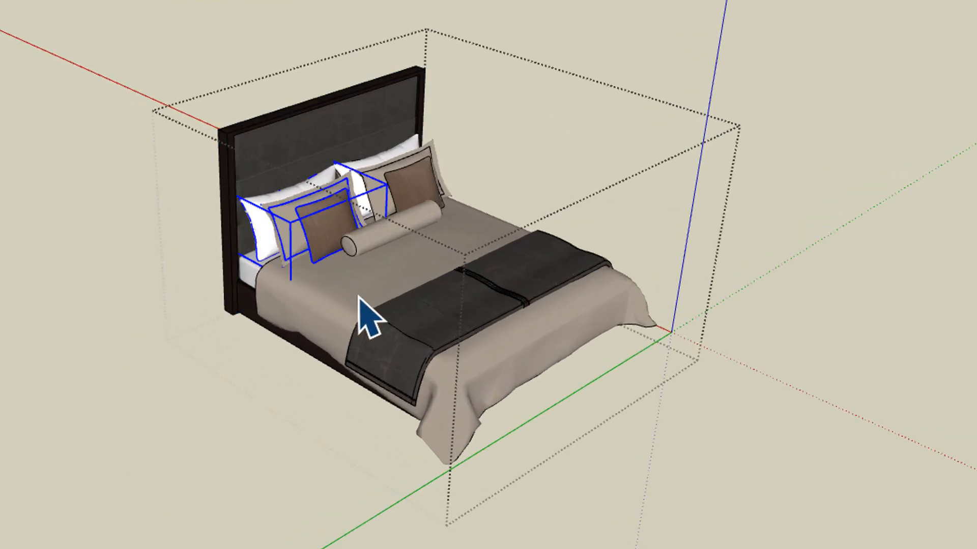
pyautogui.click(381, 322)
pyautogui.click(291, 151)
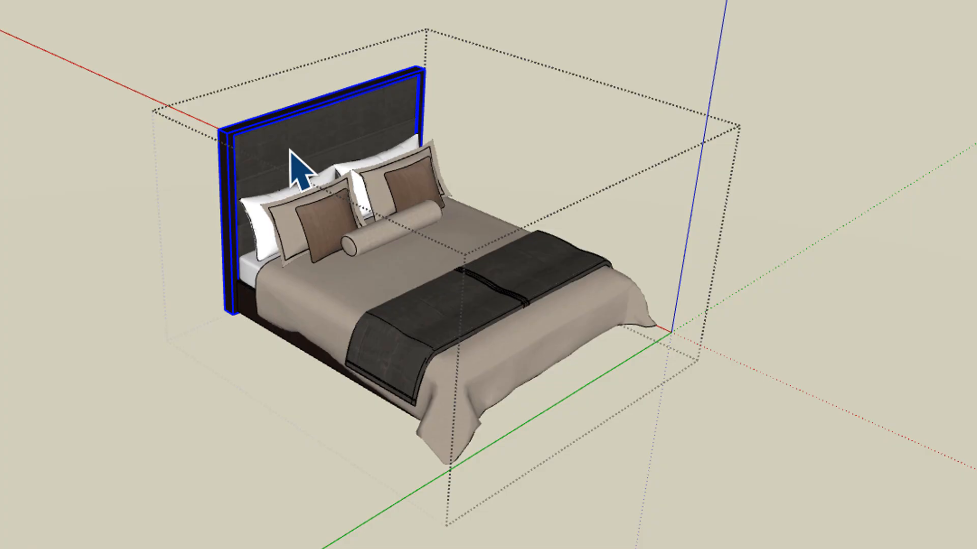
pyautogui.press('Delete')
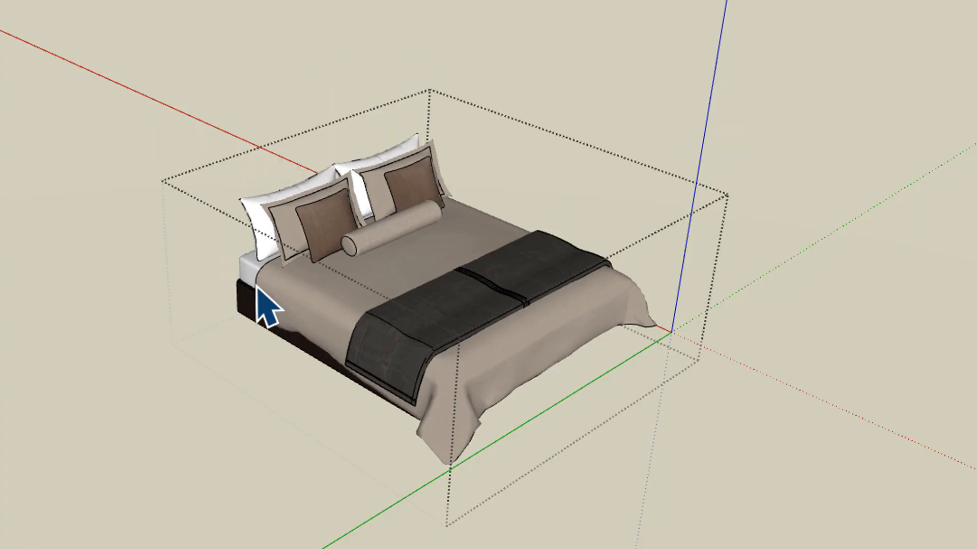
pyautogui.click(244, 304)
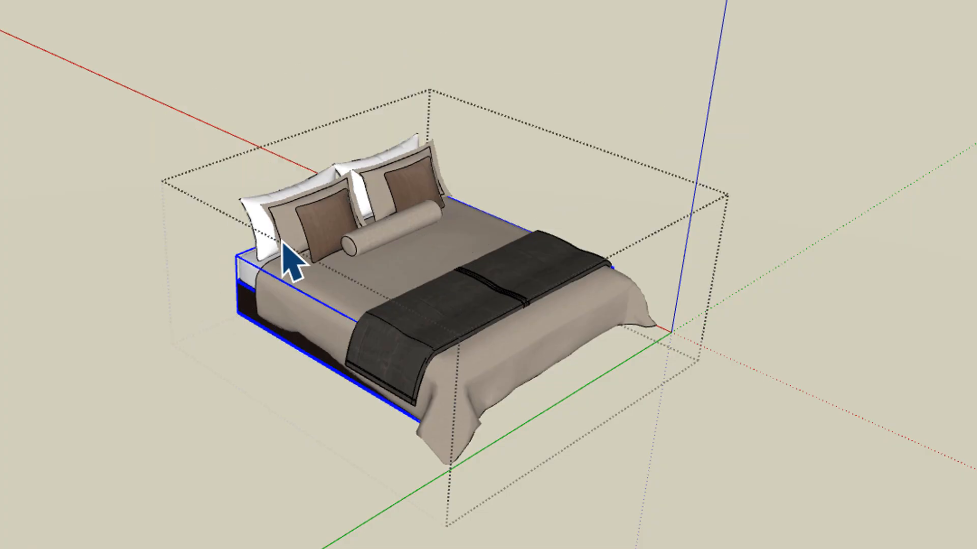
pyautogui.press('Delete')
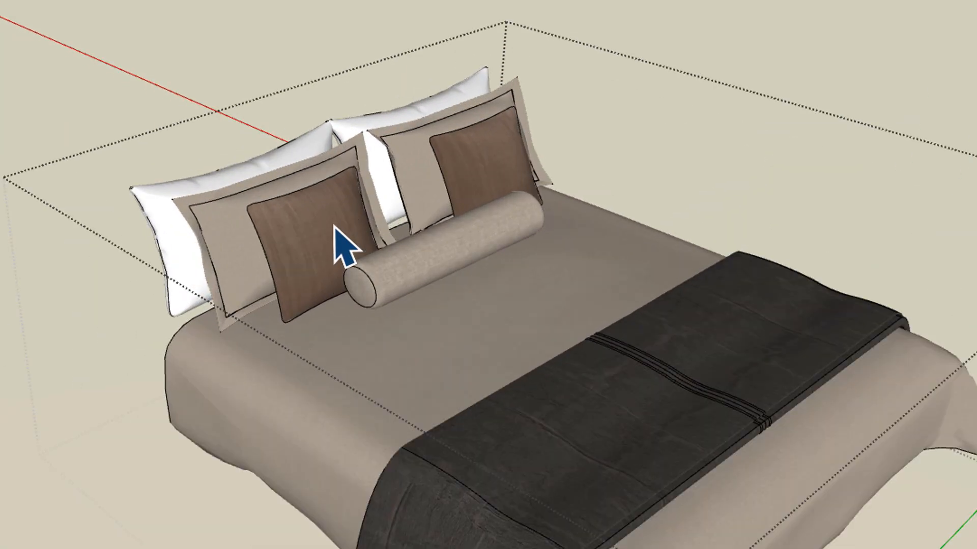
# Open the nearer pillow set component for editing and delete its small brown pillow.
pyautogui.click(334, 228)
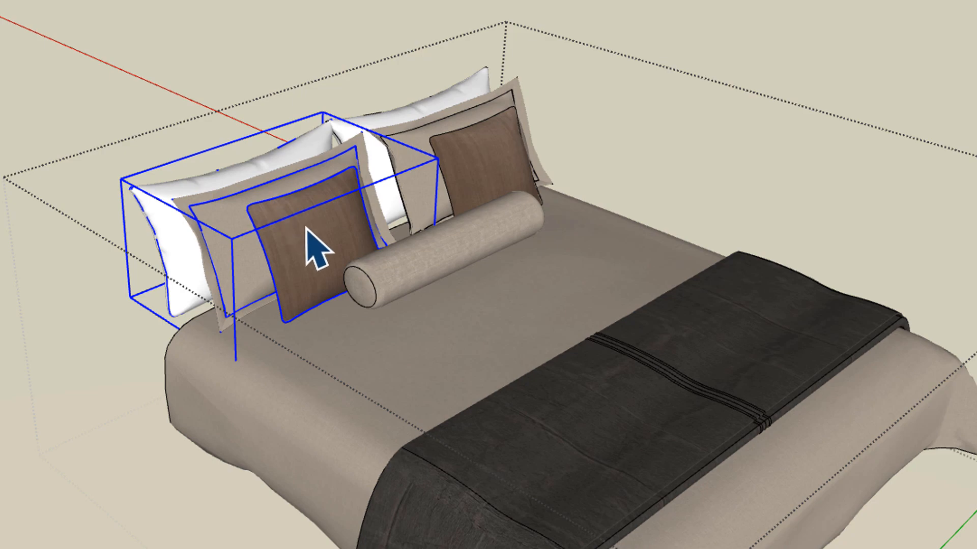
pyautogui.doubleClick(317, 256)
pyautogui.click(320, 237)
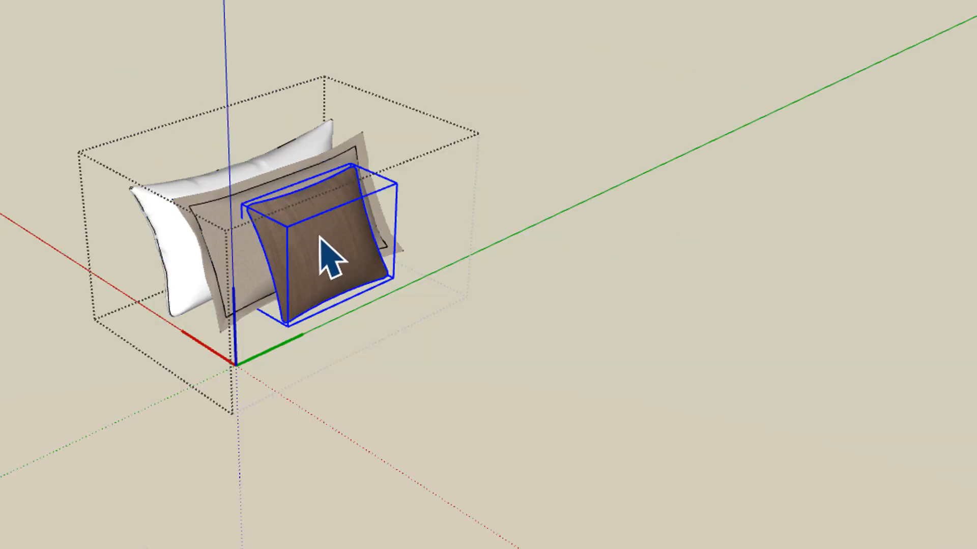
pyautogui.press('Delete')
# Scale the taupe pillow inside the pillow set wider and slightly taller so it covers the white pillow behind it.
pyautogui.moveTo(444, 321)
pyautogui.mouseDown(button='middle')
pyautogui.moveTo(247, 306)
pyautogui.moveTo(129, 280)
pyautogui.mouseUp(button='middle')
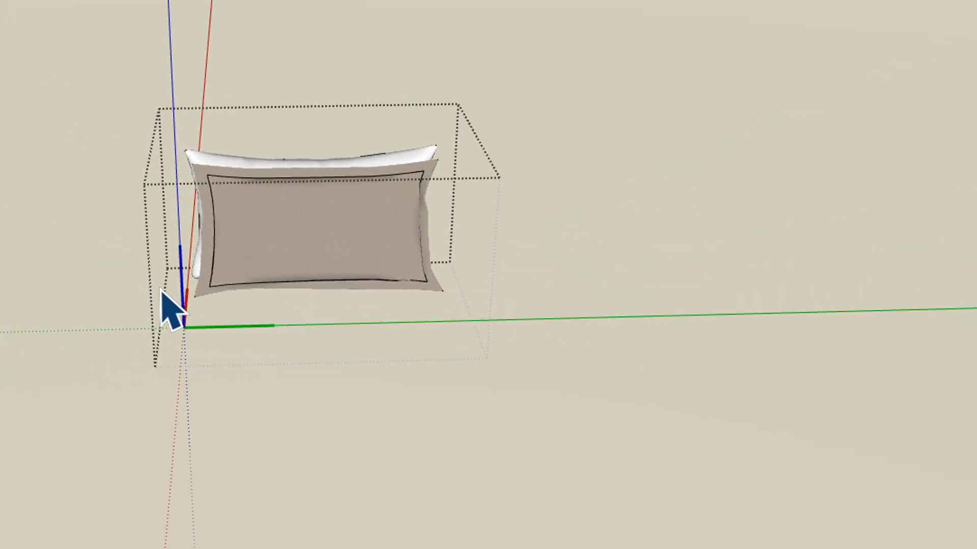
pyautogui.click(303, 226)
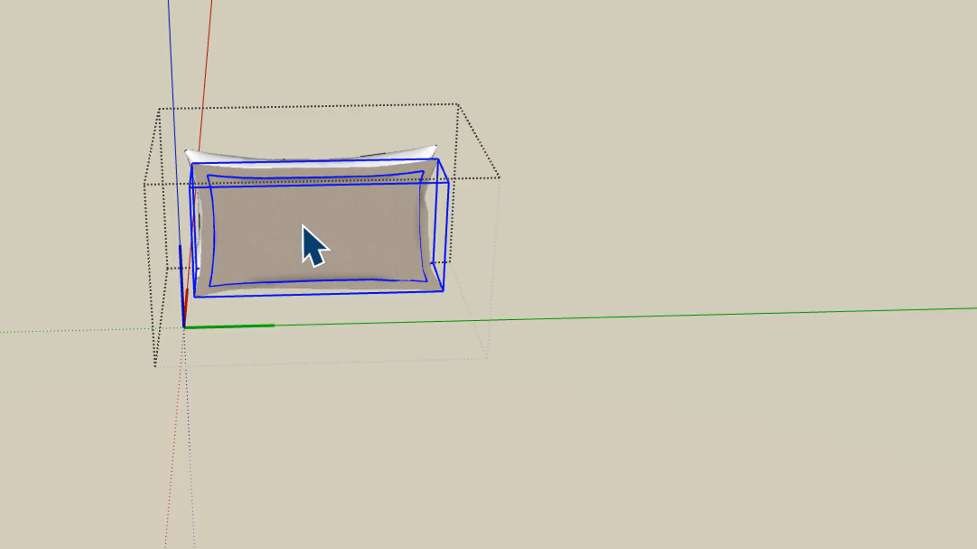
pyautogui.press('s')
pyautogui.moveTo(303, 226); pyautogui.dragTo(192, 257, button='middle')
pyautogui.moveTo(188, 233); pyautogui.dragTo(173, 232)
pyautogui.moveTo(307, 166); pyautogui.dragTo(310, 155)
pyautogui.moveTo(331, 206); pyautogui.dragTo(210, 168, button='middle')
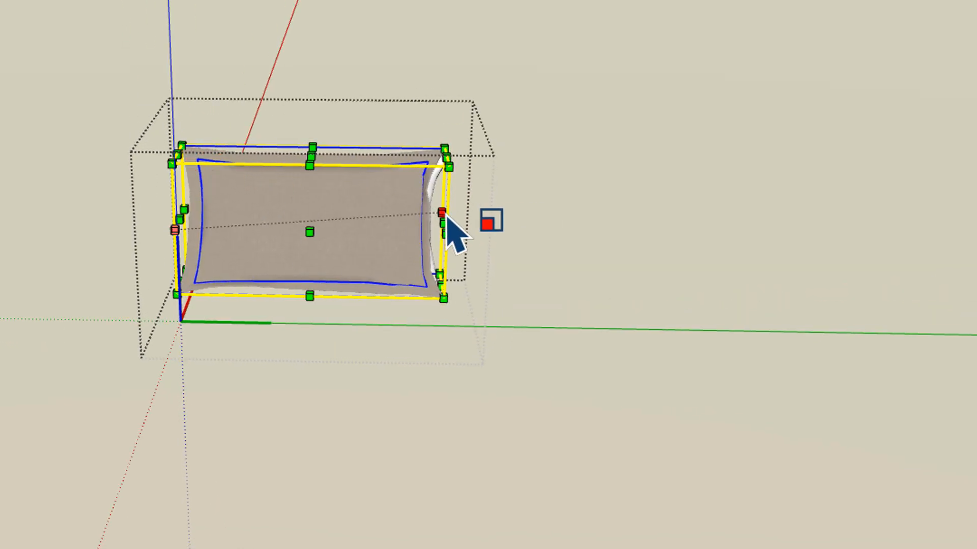
pyautogui.moveTo(444, 222); pyautogui.dragTo(458, 222)
pyautogui.press('space')
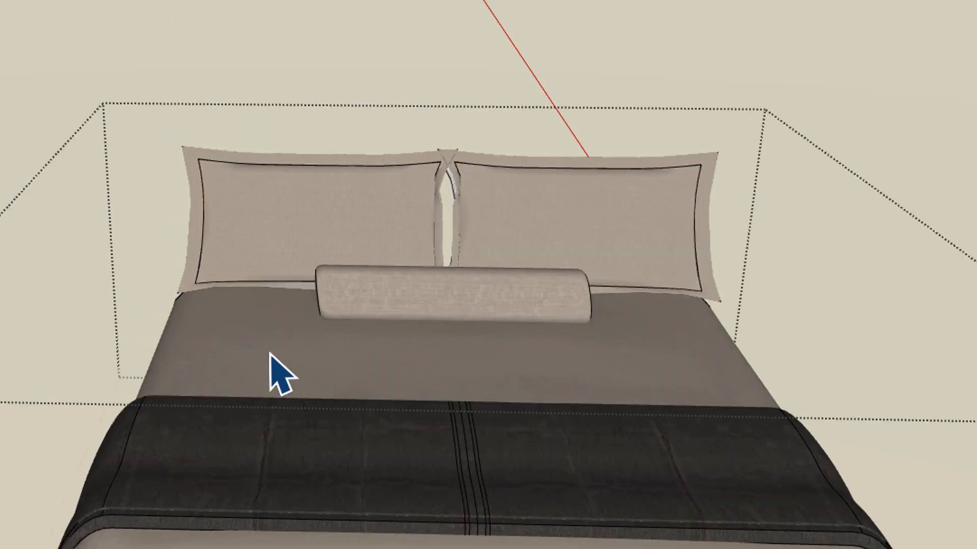
# Delete the cylindrical bolster from the imported bedding group, check the pillows from the side, and close the group.
pyautogui.moveTo(279, 375); pyautogui.dragTo(524, 359, button='middle')
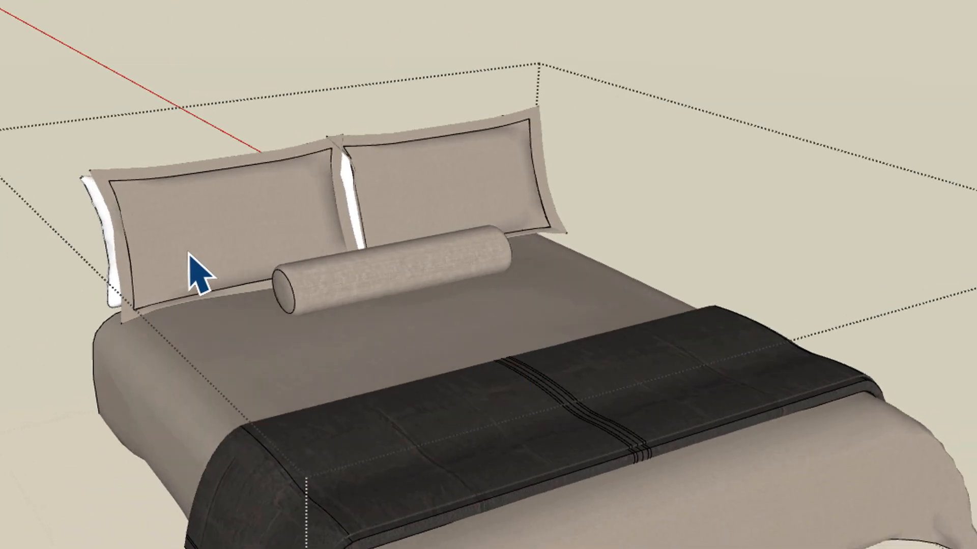
pyautogui.click(326, 279)
pyautogui.press('Delete')
pyautogui.scroll(-3, 240, 310)
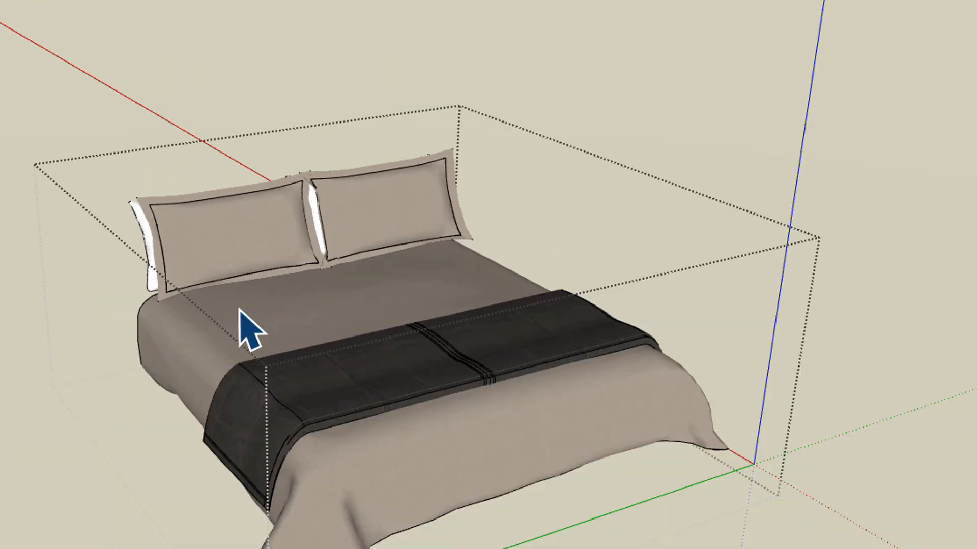
pyautogui.moveTo(240, 310)
pyautogui.mouseDown(button='middle')
pyautogui.moveTo(534, 251)
pyautogui.moveTo(641, 244)
pyautogui.moveTo(861, 205)
pyautogui.moveTo(763, 152)
pyautogui.moveTo(756, 87)
pyautogui.moveTo(823, 135)
pyautogui.moveTo(809, 151)
pyautogui.moveTo(824, 111)
pyautogui.moveTo(789, 126)
pyautogui.moveTo(583, 151)
pyautogui.moveTo(349, 229)
pyautogui.moveTo(752, 118)
pyautogui.mouseUp(button='middle')
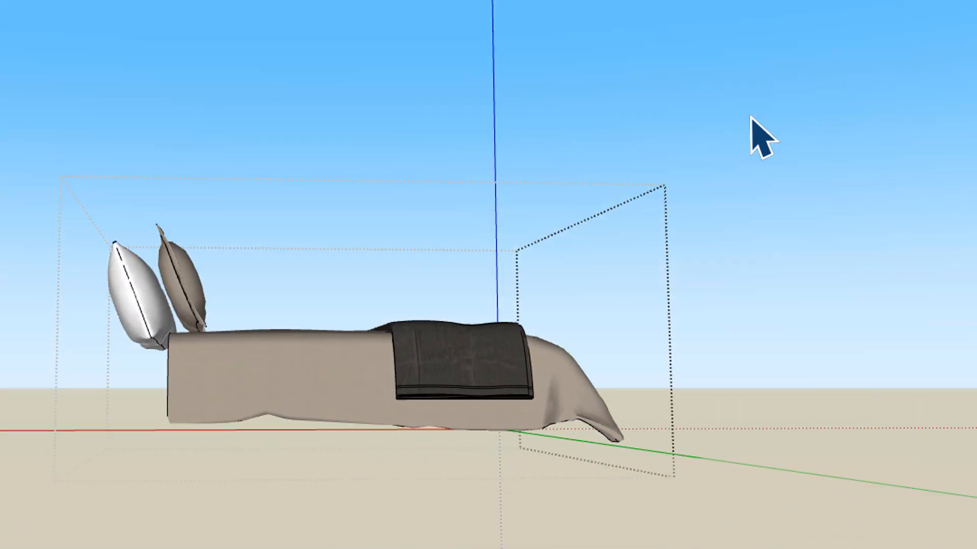
pyautogui.scroll(4, 182, 296)
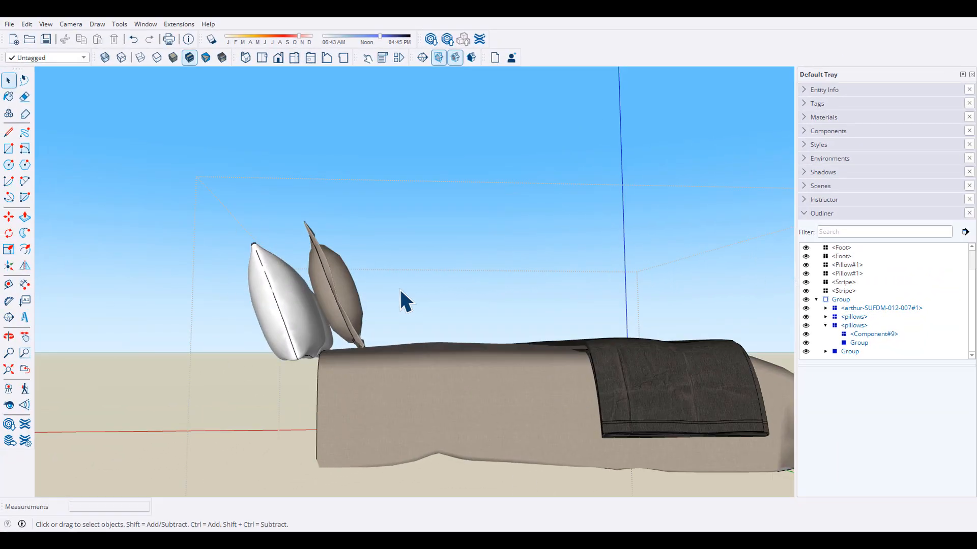
pyautogui.moveTo(402, 300); pyautogui.dragTo(323, 300, button='middle')
pyautogui.press('space')
# Delete both pillows from the original wooden bed.
pyautogui.scroll(-5, 227, 310)
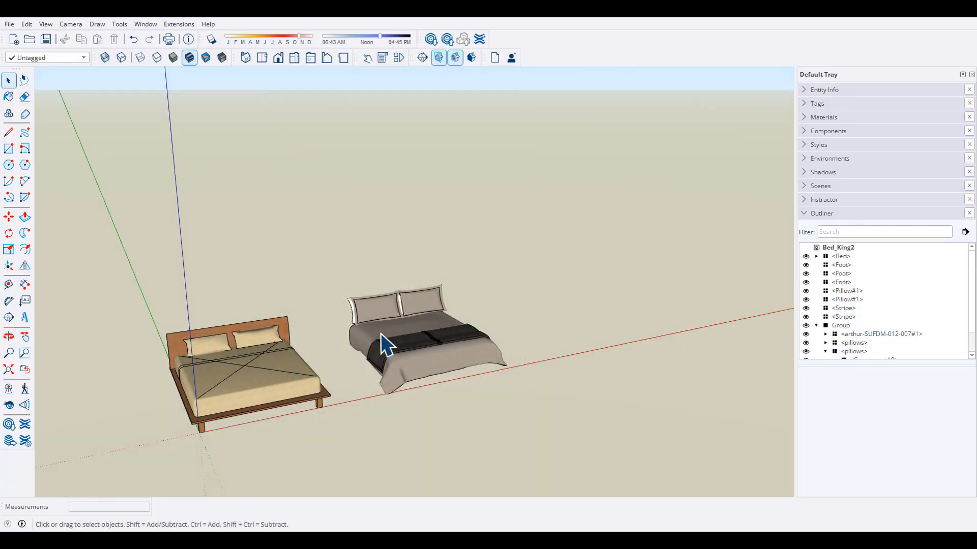
pyautogui.scroll(2, 321, 280)
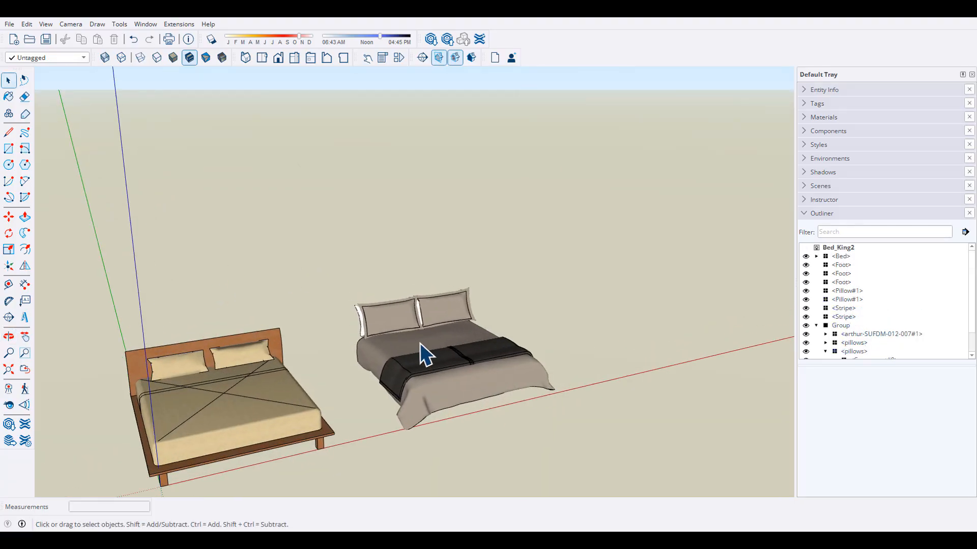
pyautogui.click(182, 363)
pyautogui.press('Delete')
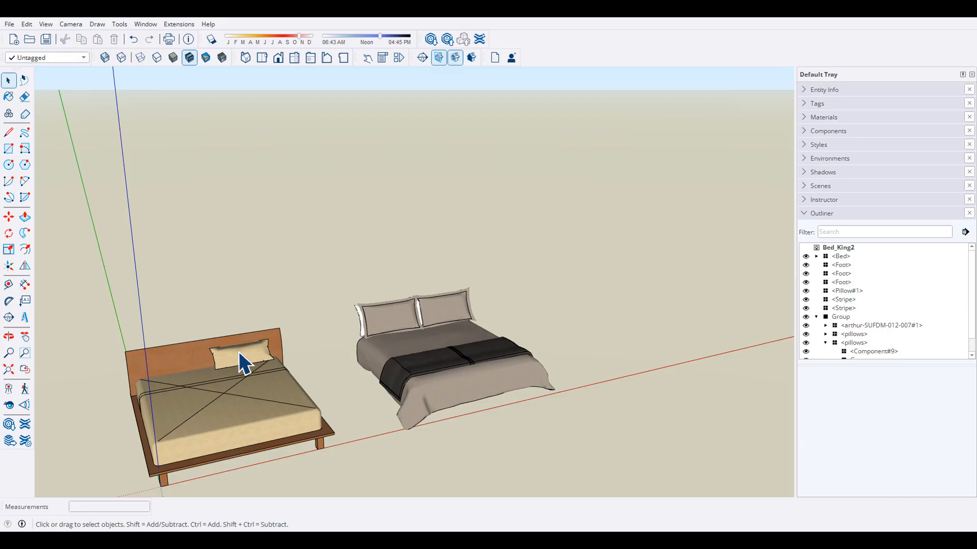
pyautogui.click(242, 359)
pyautogui.press('Delete')
pyautogui.scroll(-2, 337, 363)
pyautogui.scroll(5, 228, 406)
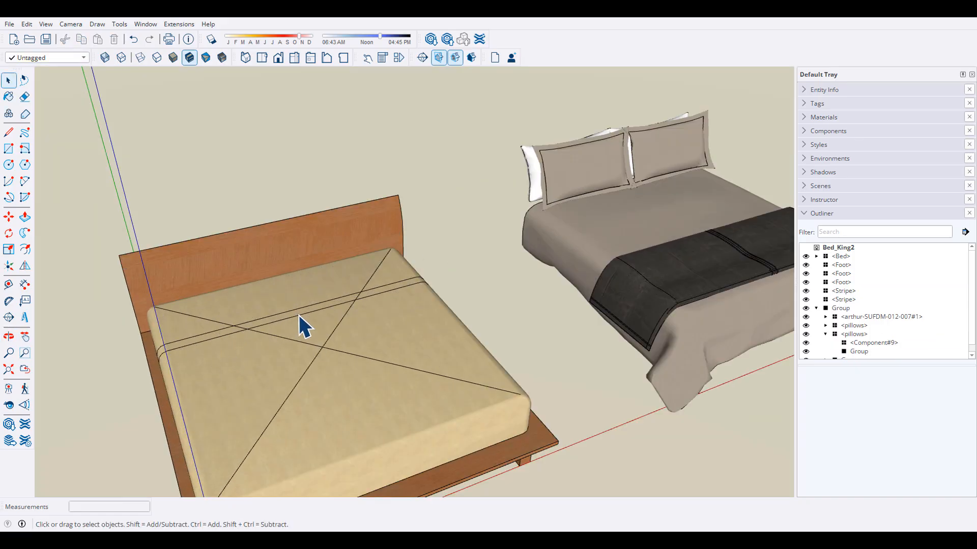
# Sample the Fabric-D'OroSuede material from the wooden bed's mattress.
pyautogui.scroll(-2, 239, 316)
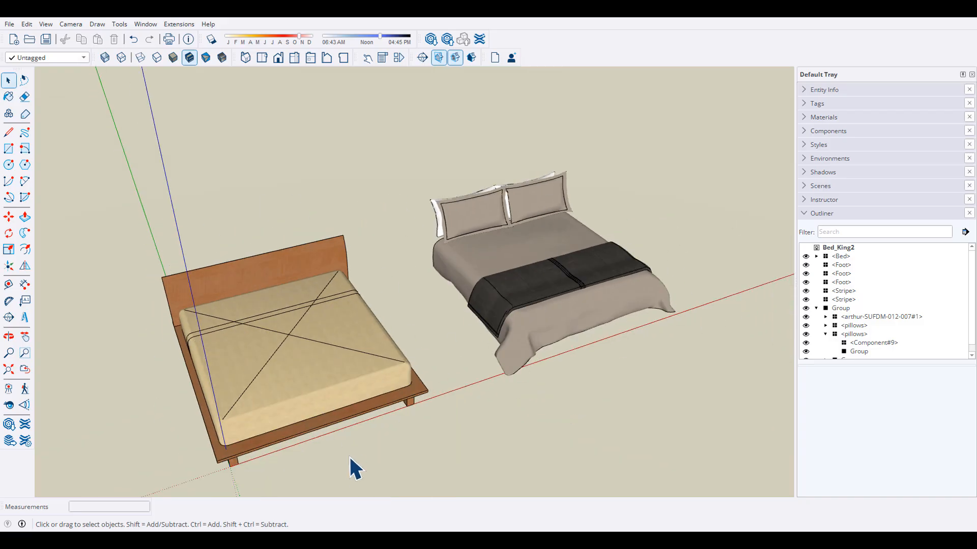
pyautogui.moveTo(350, 457); pyautogui.dragTo(305, 414, button='middle')
pyautogui.scroll(2, 504, 312)
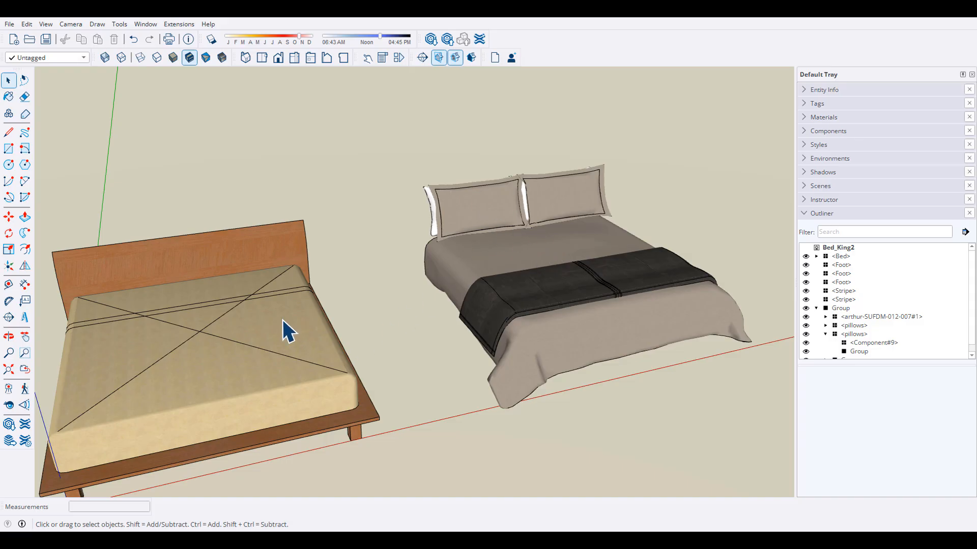
pyautogui.press('b')
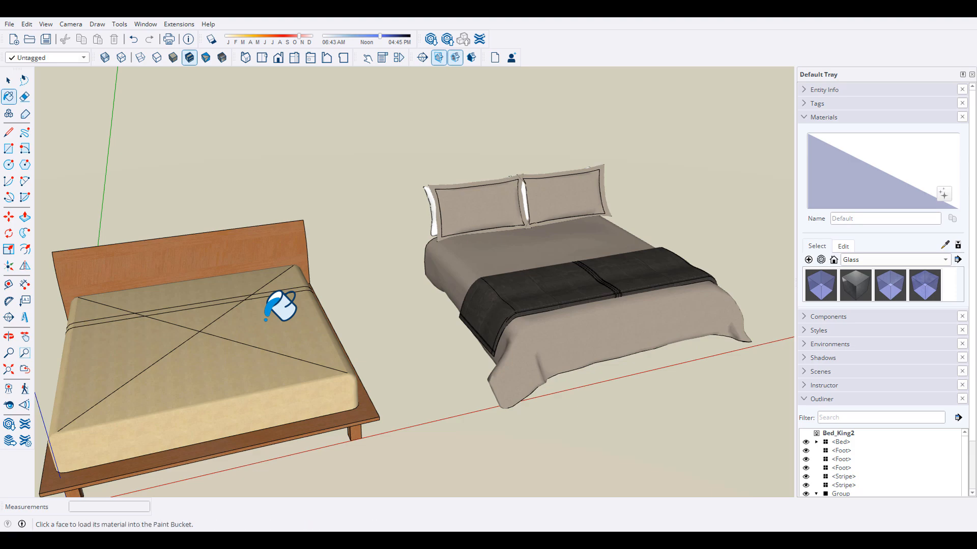
pyautogui.keyDown('alt'); pyautogui.click(265, 319); pyautogui.keyUp('alt')
pyautogui.press('space')
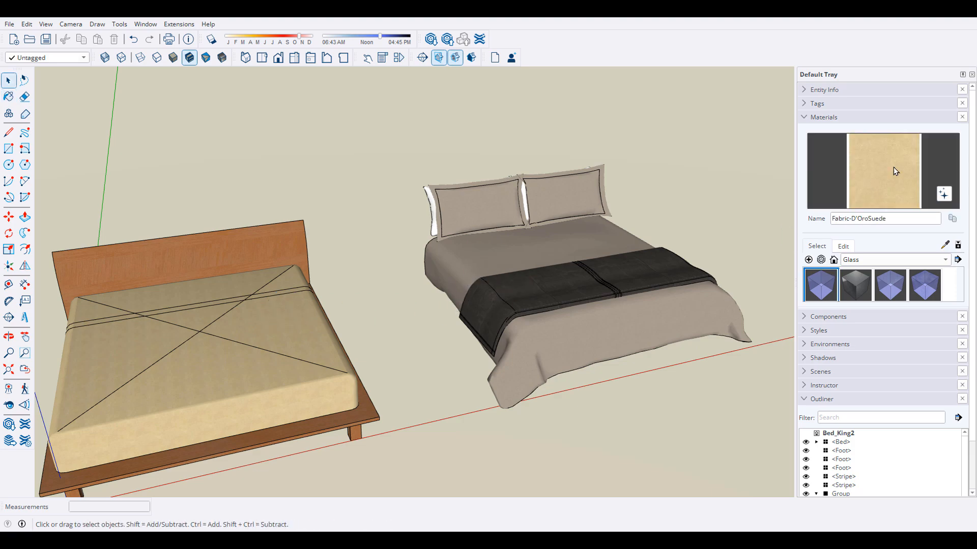
# Open the duvet nested inside the imported bedding group and paint it with Fabric-D'OroSuede.
pyautogui.doubleClick(491, 255)
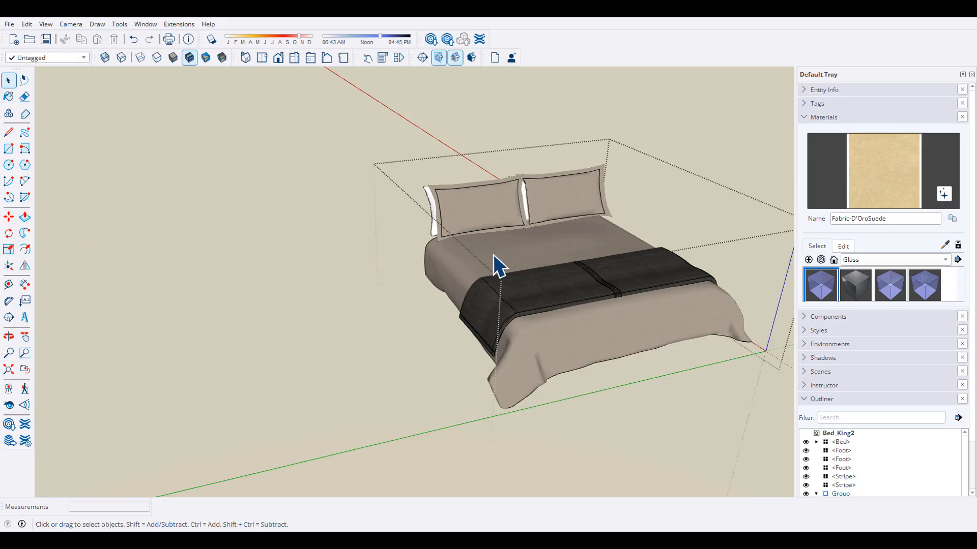
pyautogui.click(498, 252)
pyautogui.doubleClick(499, 252)
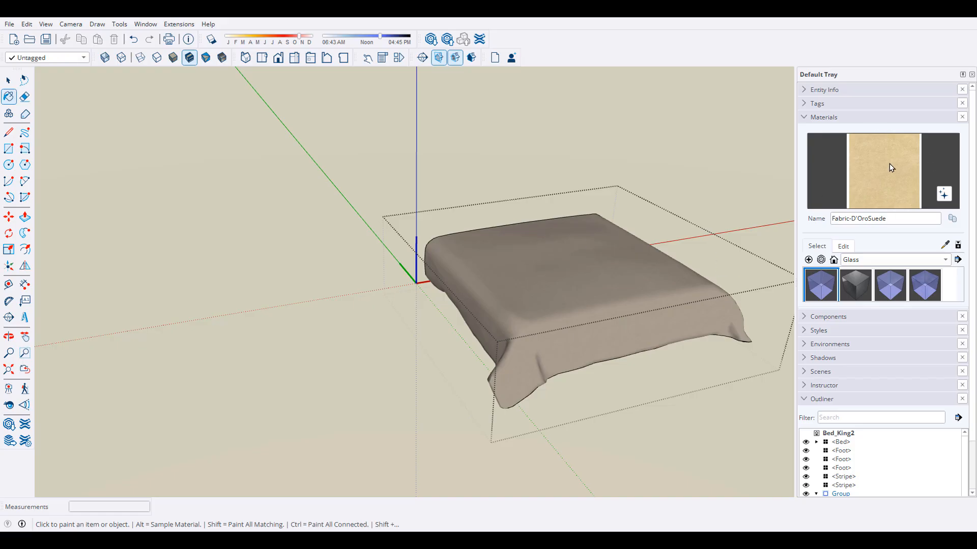
pyautogui.press('space')
pyautogui.click(557, 291)
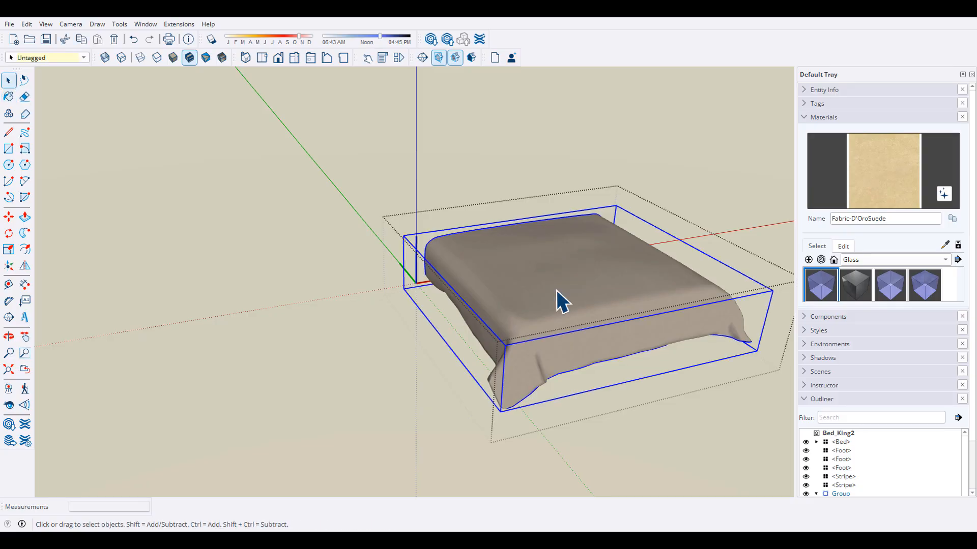
pyautogui.doubleClick(556, 291)
pyautogui.press('b')
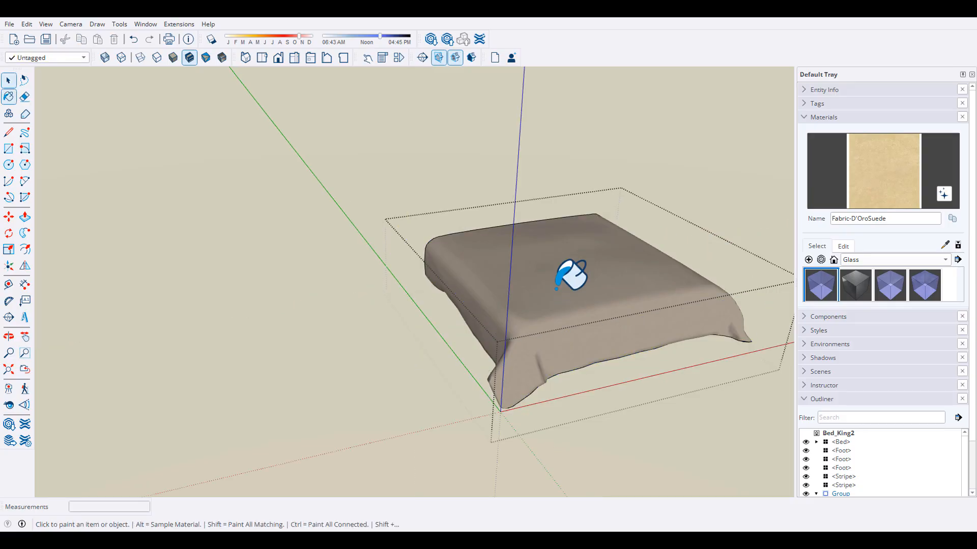
pyautogui.click(557, 288)
pyautogui.press('space')
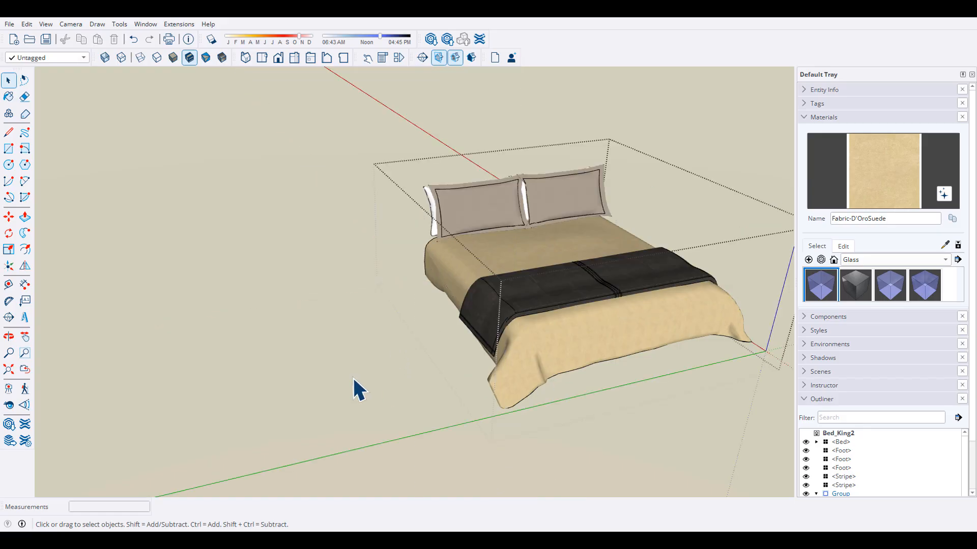
# Open the taupe pillow for editing and paint its center and border with Fabric-D'OroSuede.
pyautogui.doubleClick(484, 203)
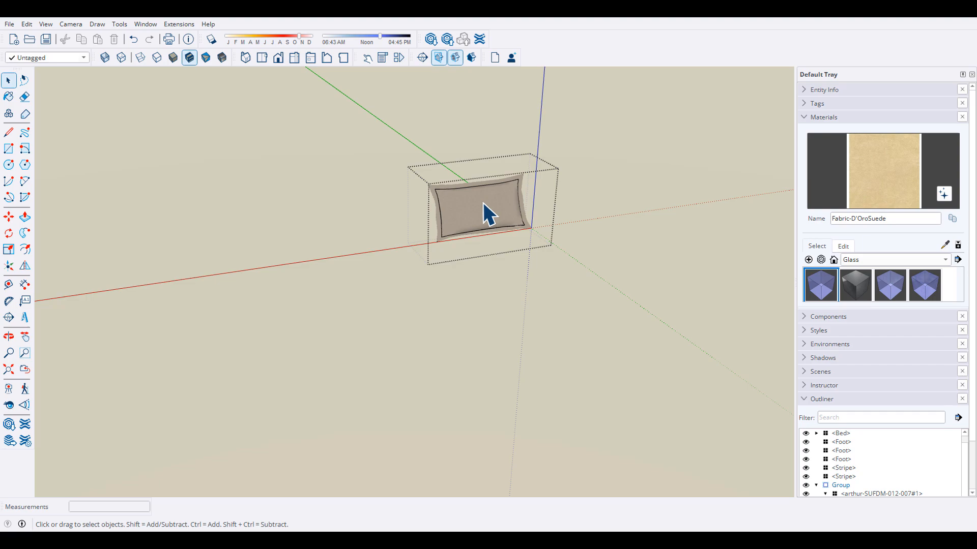
pyautogui.press('b')
pyautogui.click(483, 202)
pyautogui.scroll(2, 436, 198)
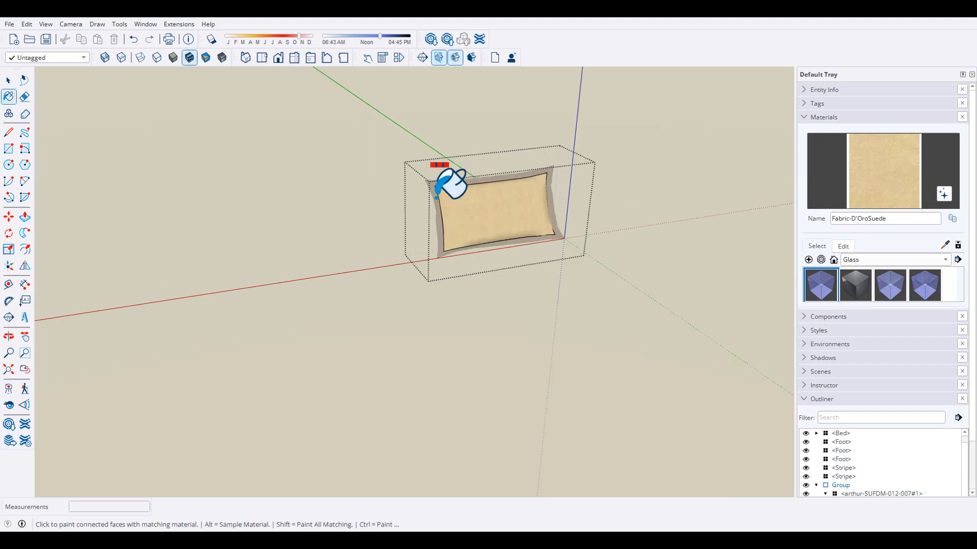
pyautogui.scroll(2, 443, 186)
pyautogui.press('space')
pyautogui.moveTo(412, 250); pyautogui.dragTo(391, 283, button='middle')
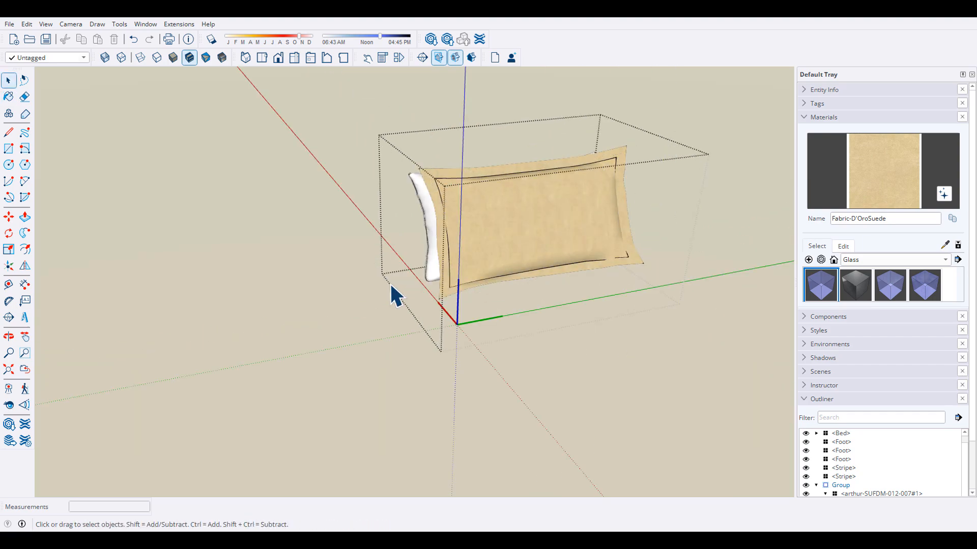
pyautogui.scroll(-1, 363, 291)
pyautogui.click(363, 291)
# Sample the dark bed runner's material 07A75 and match its color to the tan duvet.
pyautogui.scroll(-1, 362, 291)
pyautogui.moveTo(550, 322); pyautogui.dragTo(705, 297, button='middle')
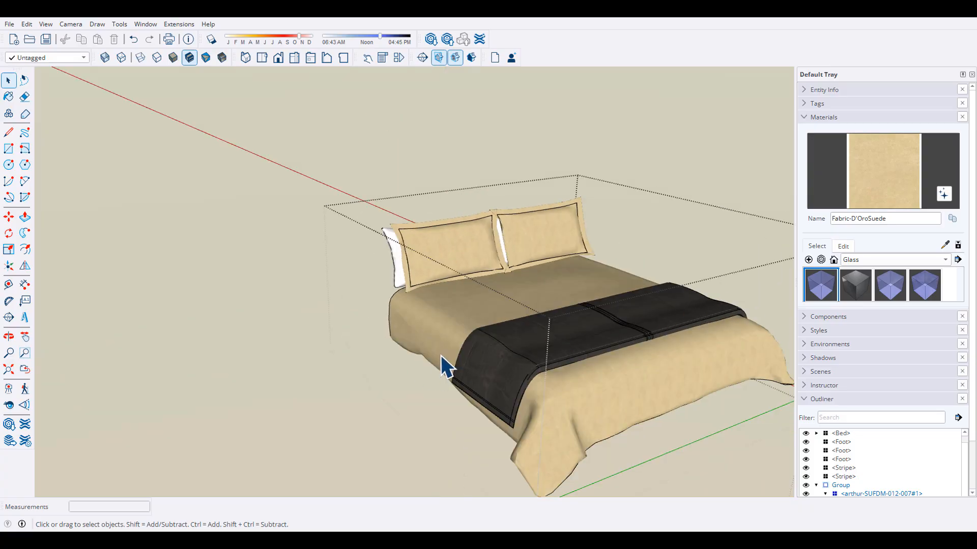
pyautogui.moveTo(441, 355); pyautogui.dragTo(512, 297, button='middle')
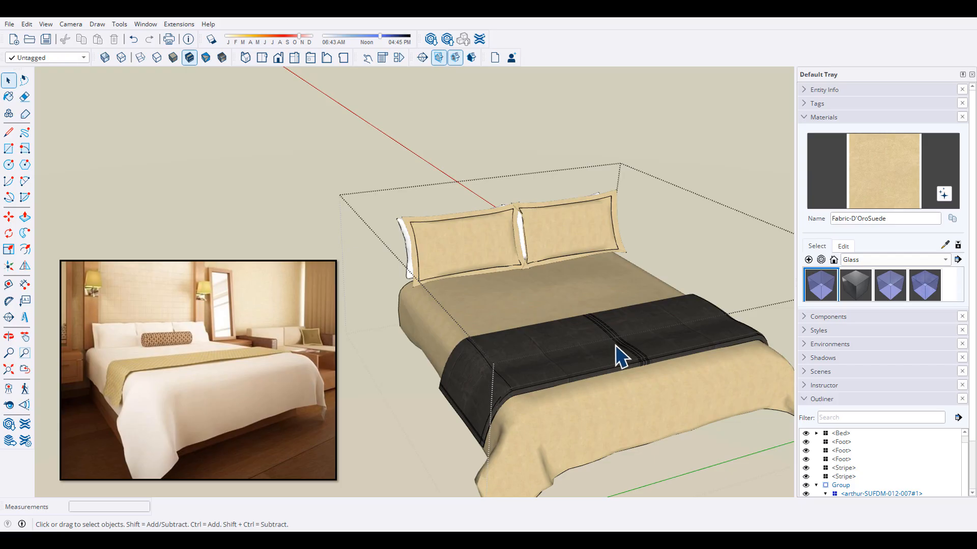
pyautogui.press('b')
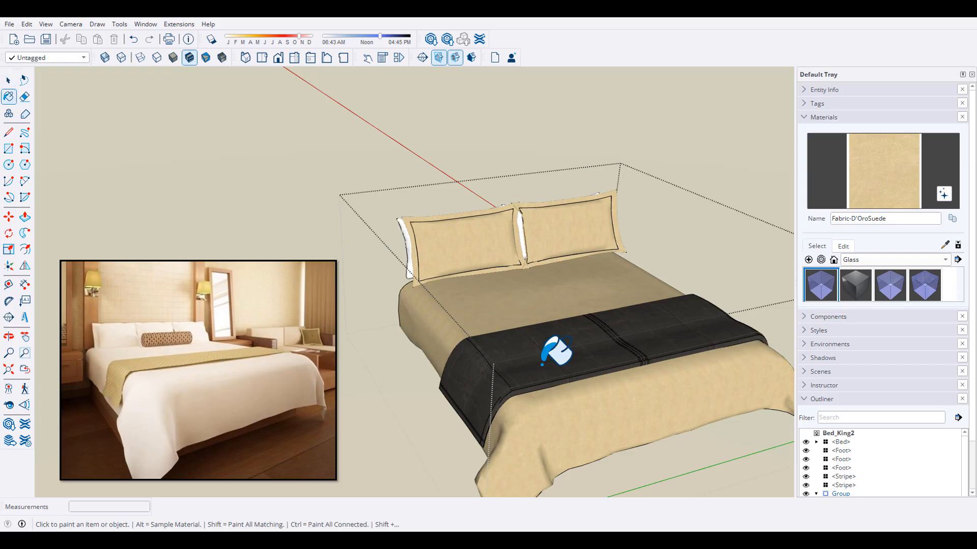
pyautogui.press('alt')
pyautogui.keyDown('alt'); pyautogui.click(543, 362); pyautogui.keyUp('alt')
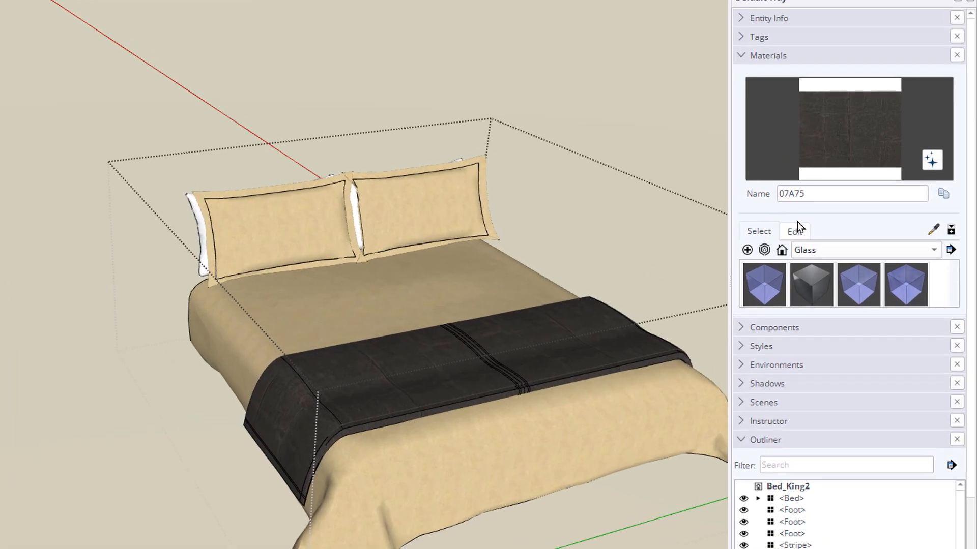
pyautogui.click(794, 232)
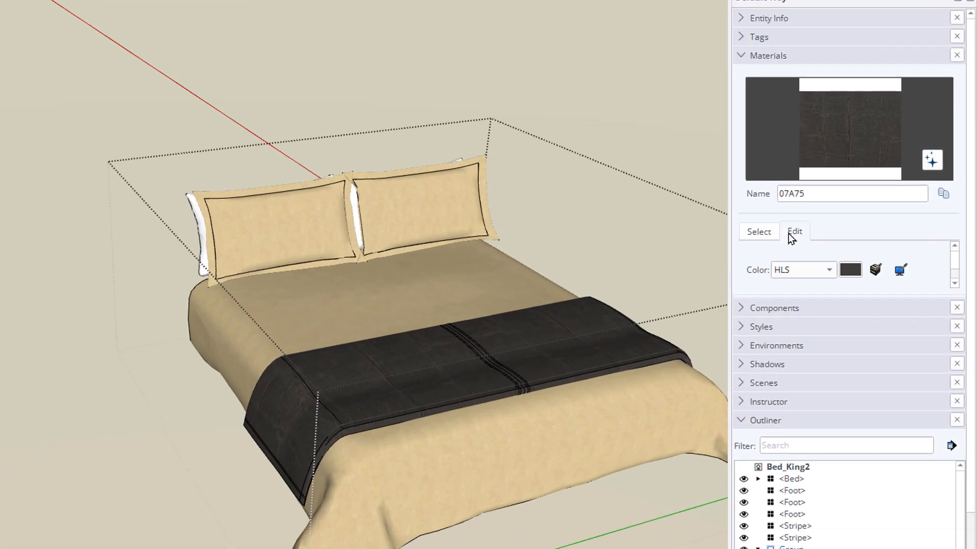
pyautogui.click(875, 270)
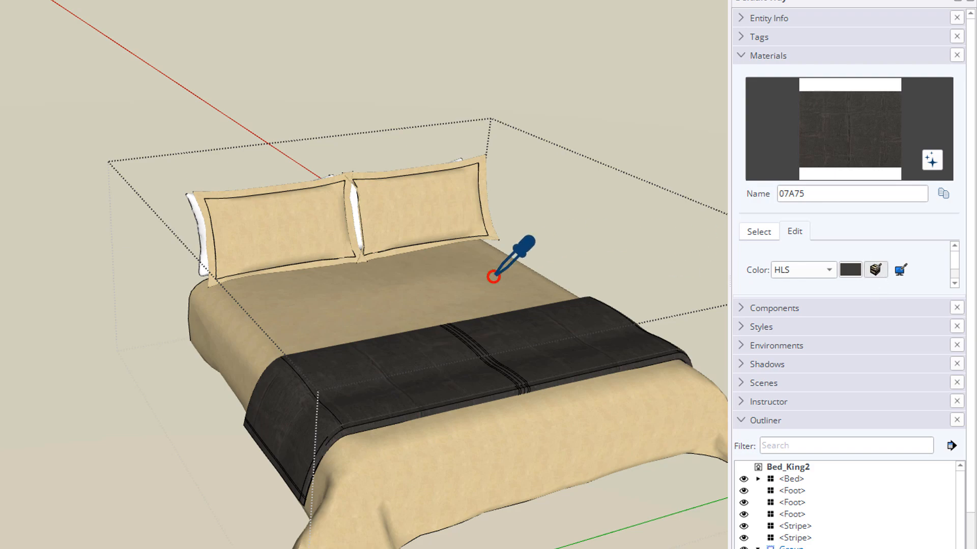
pyautogui.click(448, 310)
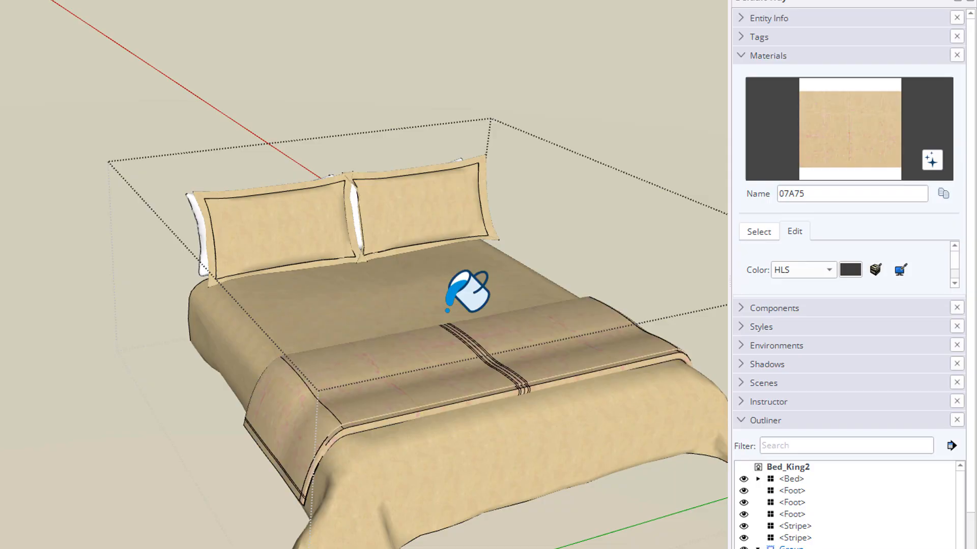
# Turn on Colorize for the runner's 07A75 material to remove the pink color variations in its texture.
pyautogui.scroll(8, 453, 377)
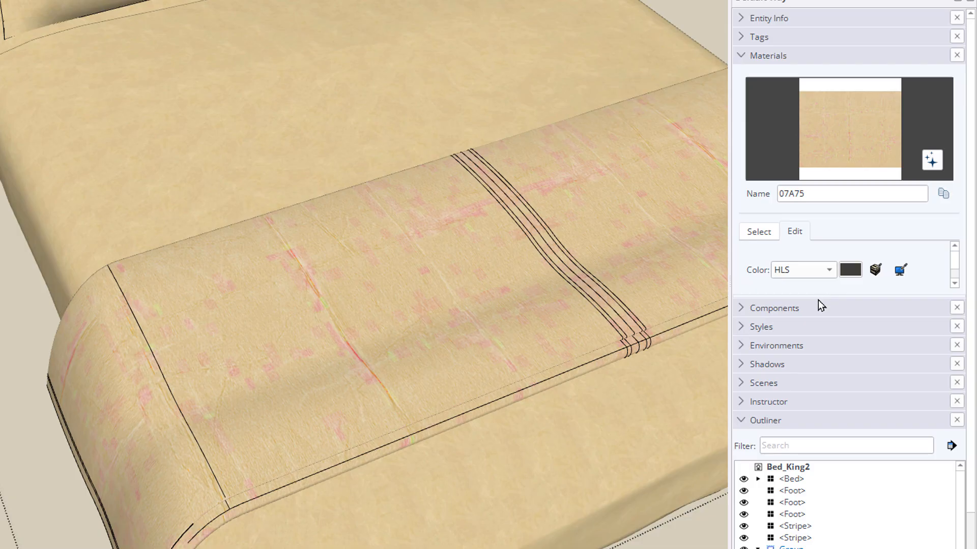
pyautogui.moveTo(818, 290); pyautogui.dragTo(834, 432)
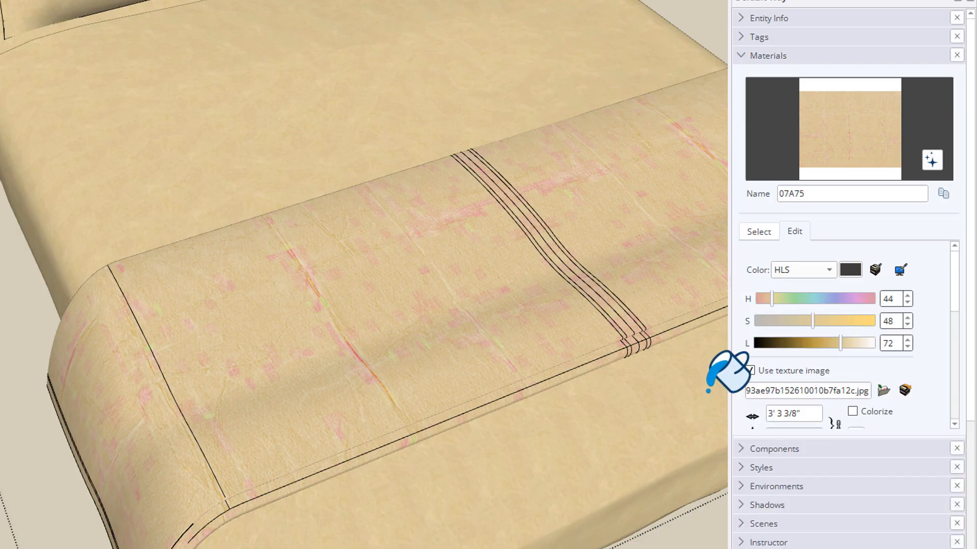
pyautogui.click(853, 412)
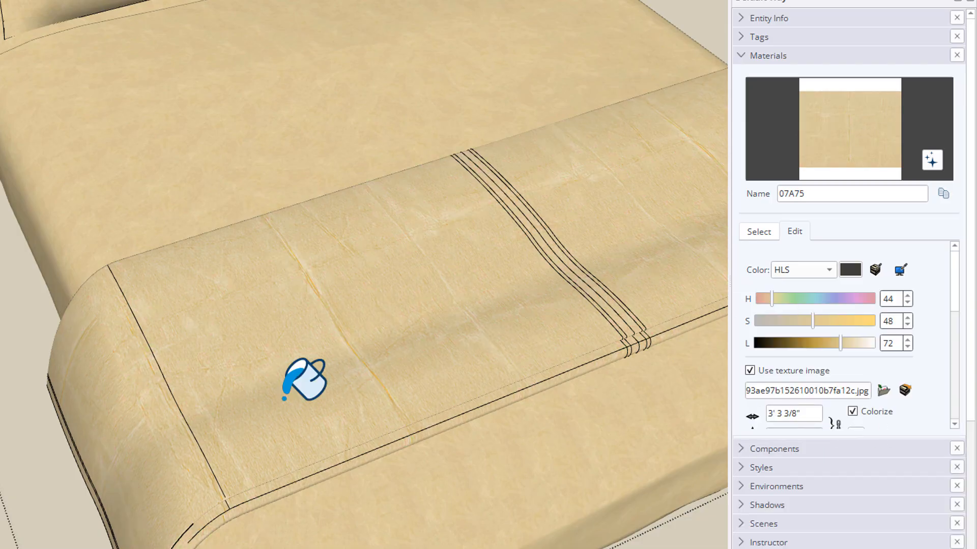
pyautogui.moveTo(852, 455); pyautogui.dragTo(852, 474)
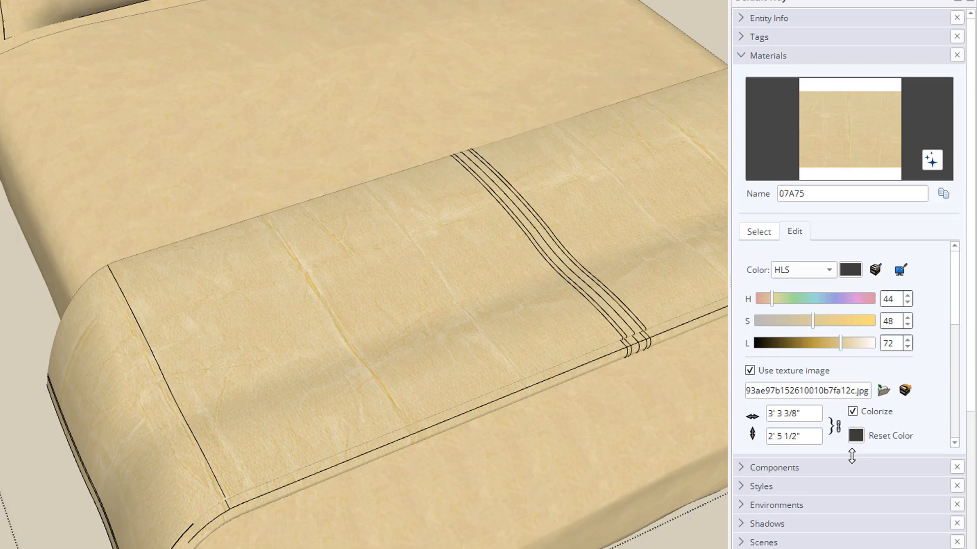
# Darken the bed runner's 07A75 material by setting its lightness to 39.
pyautogui.moveTo(432, 325); pyautogui.dragTo(483, 81, button='middle')
pyautogui.moveTo(263, 259); pyautogui.dragTo(187, 455, button='middle')
pyautogui.scroll(5, 192, 279)
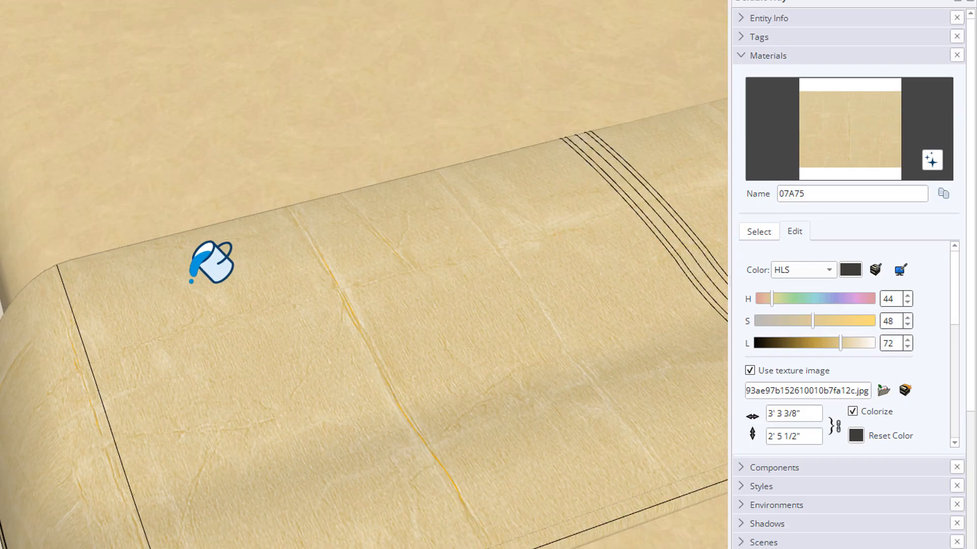
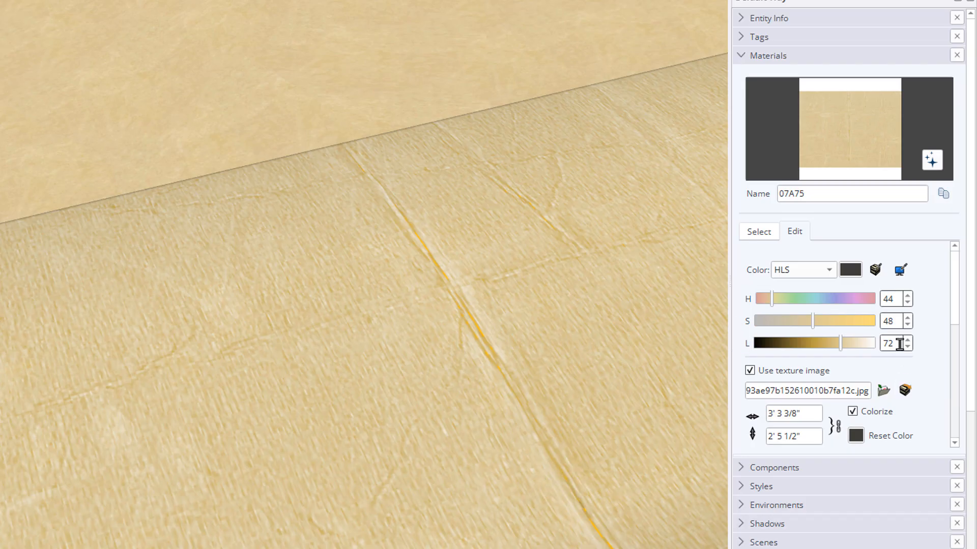
pyautogui.write('39')
pyautogui.press('Return')
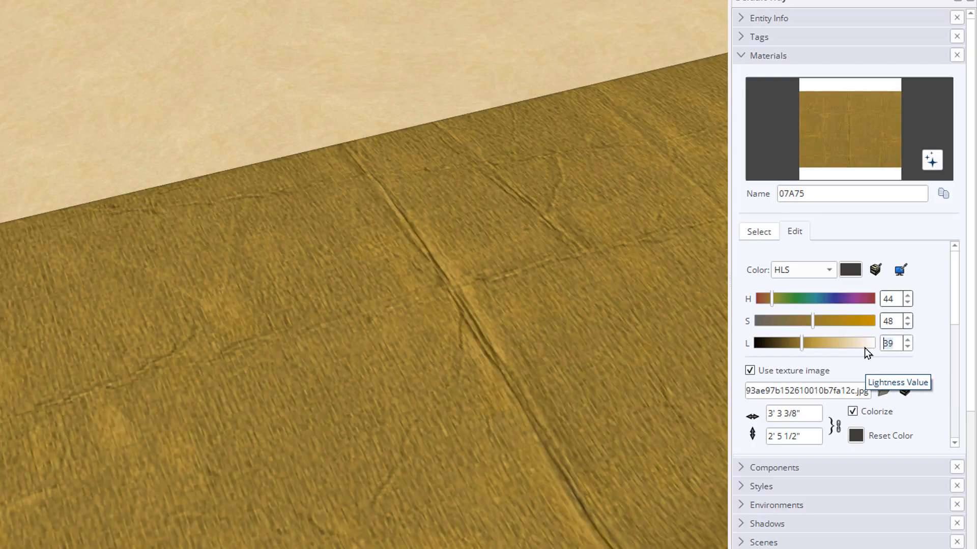
pyautogui.scroll(-5, 270, 314)
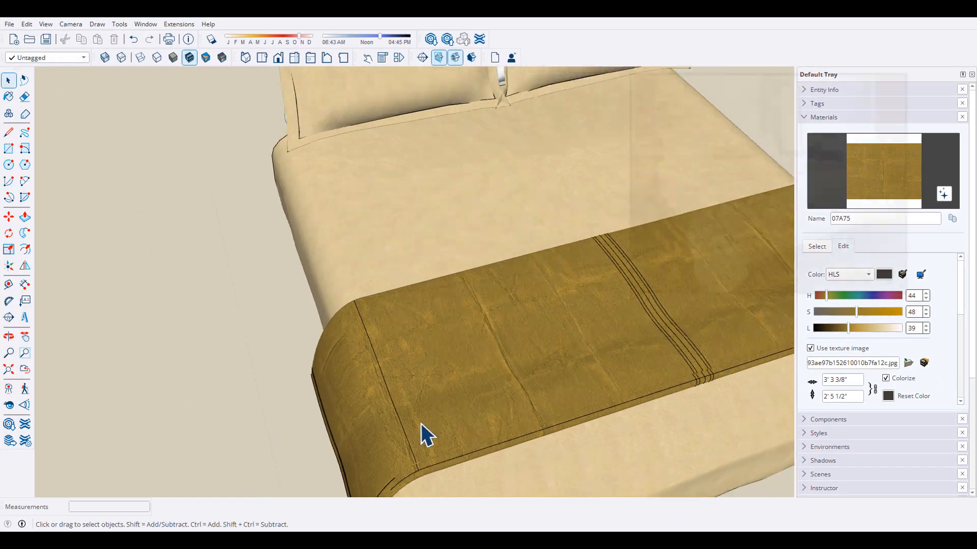
pyautogui.moveTo(255, 482); pyautogui.dragTo(328, 386, button='middle')
pyautogui.moveTo(481, 362); pyautogui.dragTo(482, 305, button='middle')
pyautogui.scroll(-2, 481, 329)
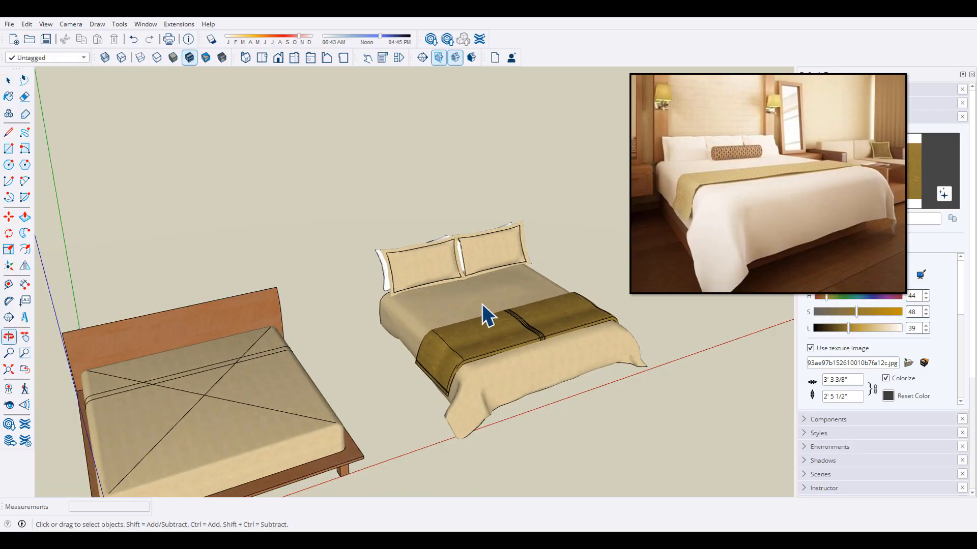
pyautogui.moveTo(585, 302); pyautogui.dragTo(444, 307, button='middle')
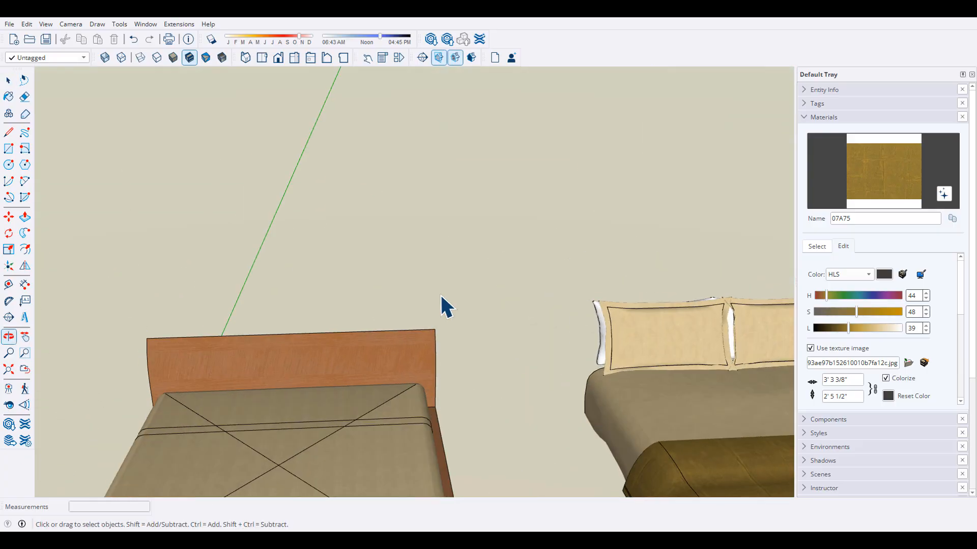
pyautogui.scroll(-3, 471, 374)
pyautogui.scroll(-2, 465, 363)
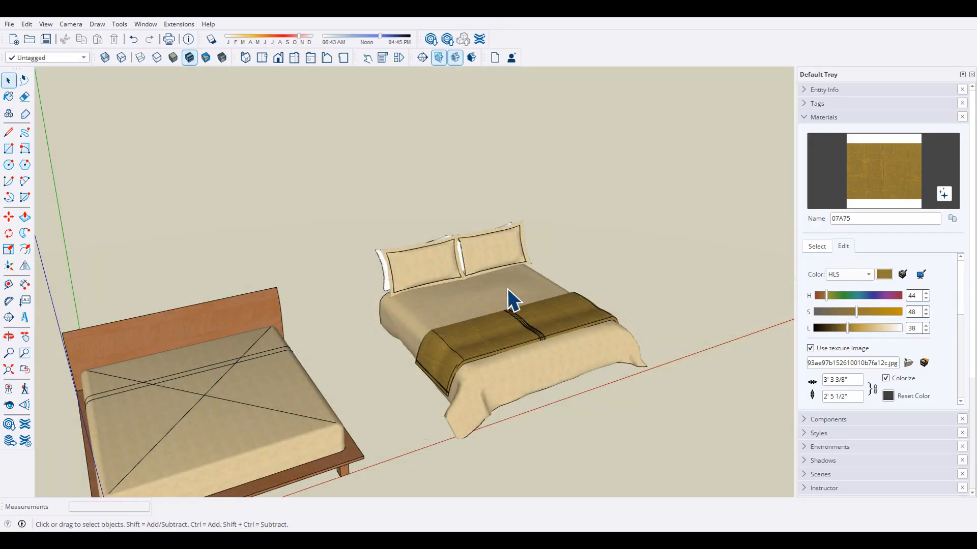
# Move the recolored bedding group onto the hotel's wooden bed frame and adjust its position toward the headboard.
pyautogui.click(510, 300)
pyautogui.moveTo(429, 275); pyautogui.dragTo(418, 194, button='middle')
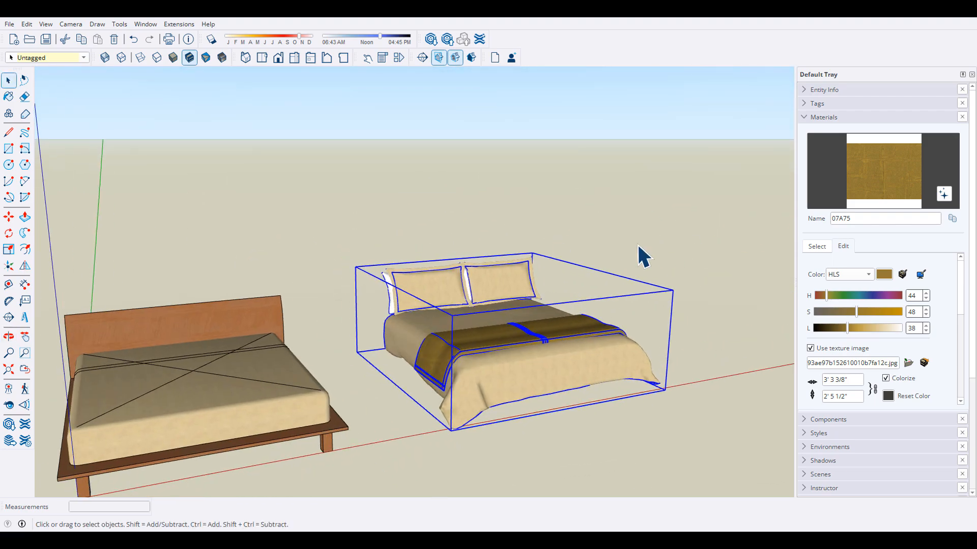
pyautogui.moveTo(501, 434); pyautogui.dragTo(456, 491, button='middle')
pyautogui.press('m')
pyautogui.click(559, 446)
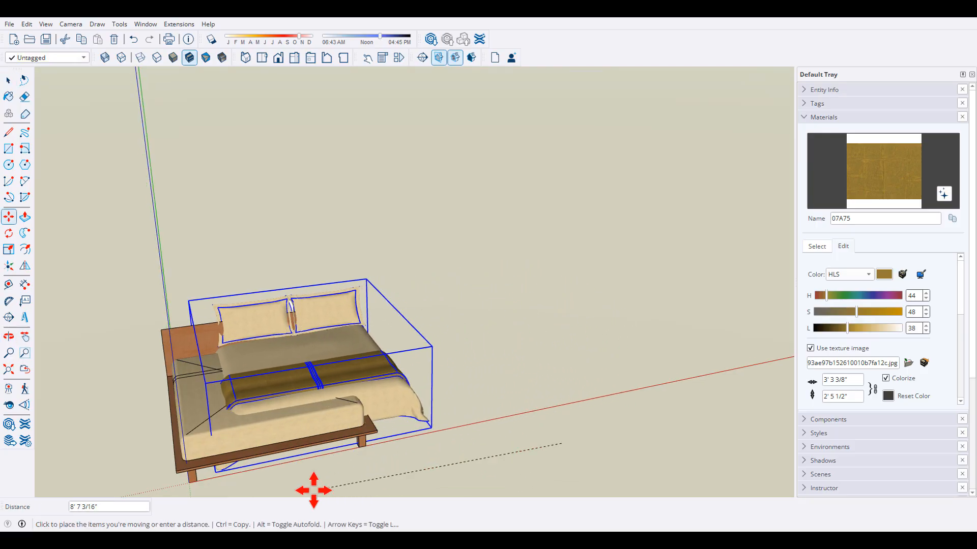
pyautogui.scroll(-3, 348, 440)
pyautogui.scroll(-2, 356, 442)
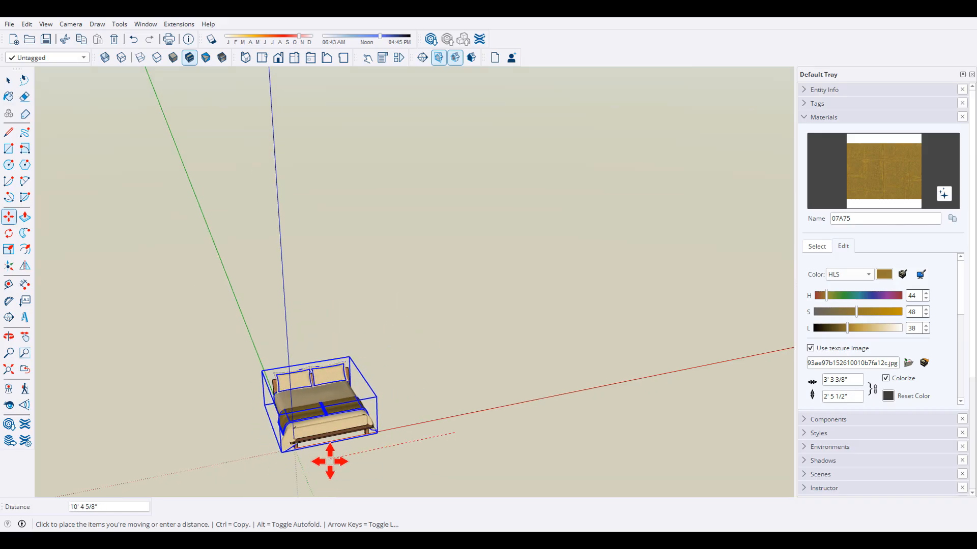
pyautogui.moveTo(333, 460); pyautogui.dragTo(475, 475, button='middle')
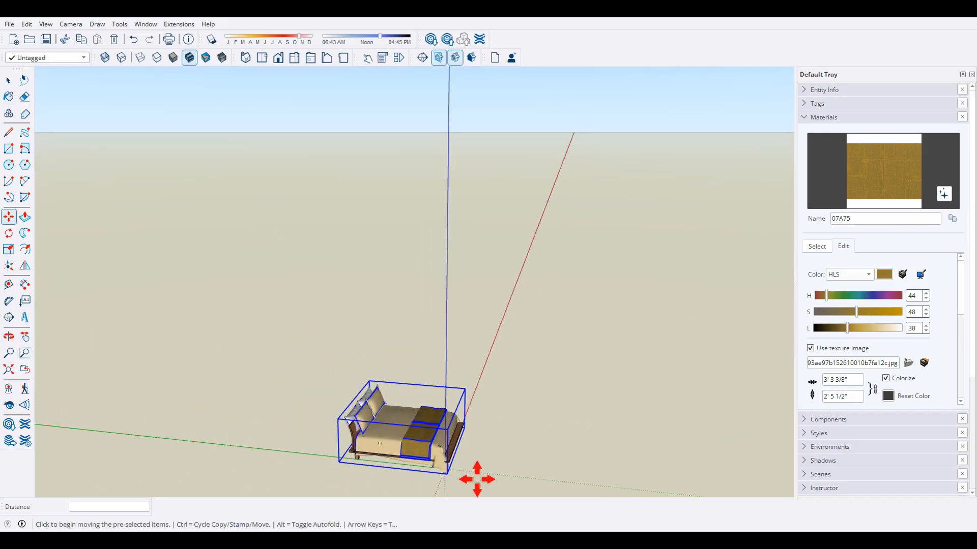
pyautogui.scroll(3, 482, 460)
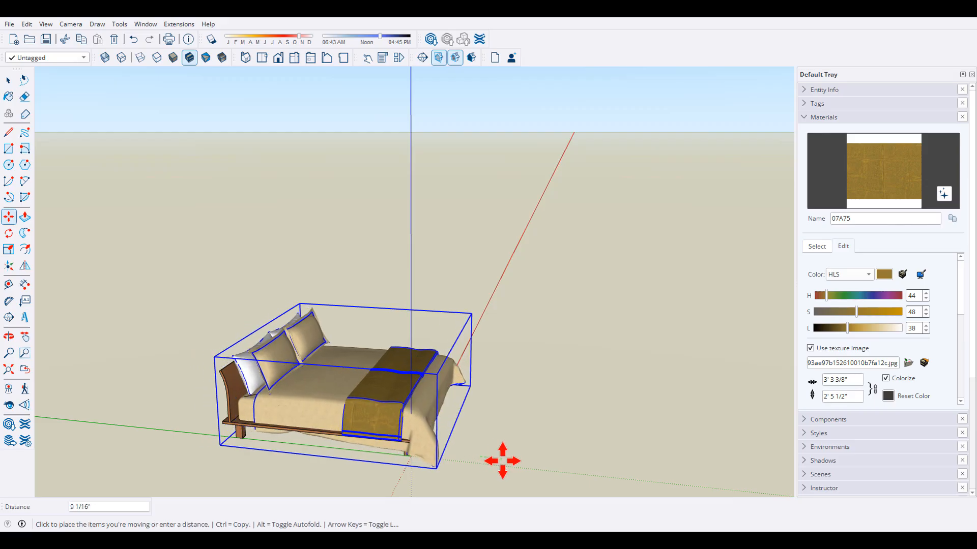
pyautogui.click(502, 460)
# Move the bedding group vertically along the blue axis so its pillows rest on the mattress.
pyautogui.moveTo(325, 449); pyautogui.dragTo(438, 416, button='middle')
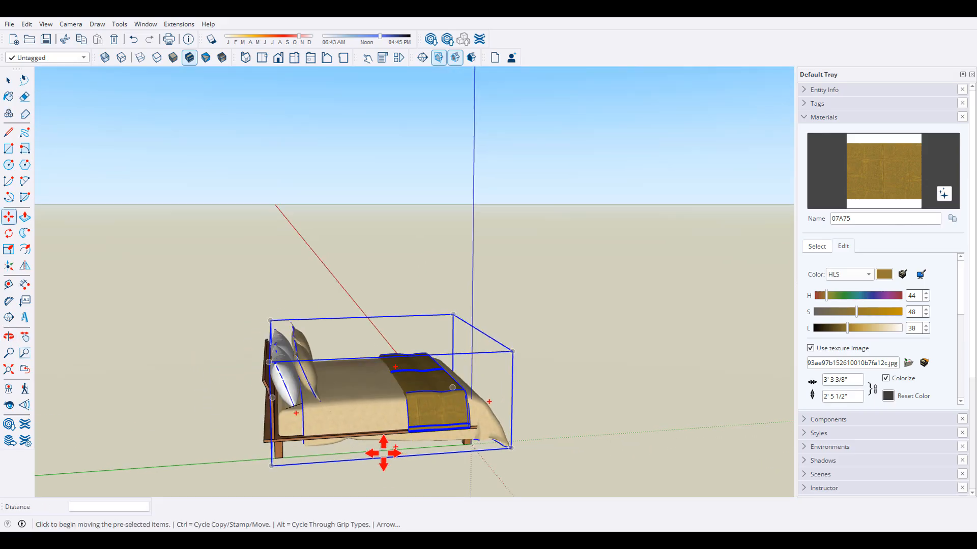
pyautogui.scroll(5, 382, 452)
pyautogui.moveTo(328, 443); pyautogui.dragTo(206, 351, button='middle')
pyautogui.scroll(8, 229, 349)
pyautogui.click(308, 336)
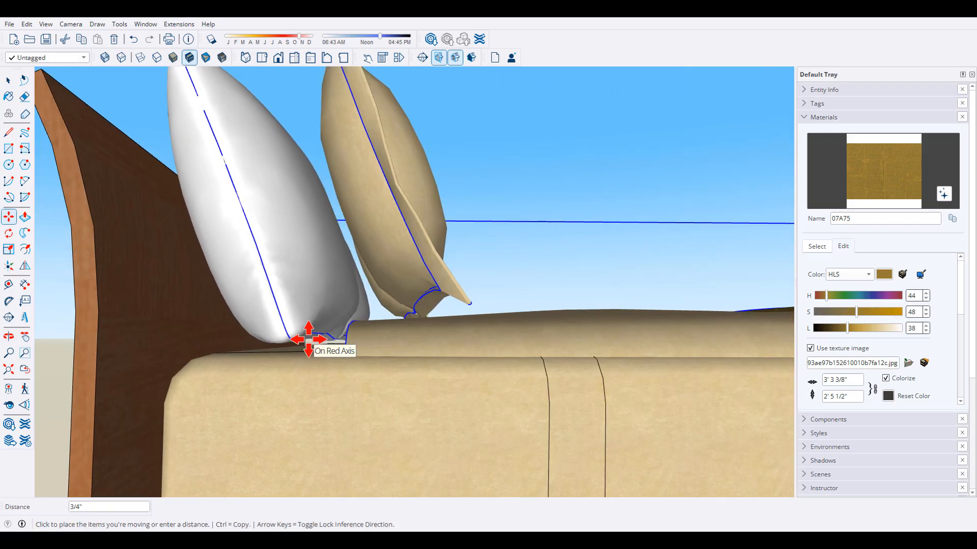
pyautogui.press('Up')
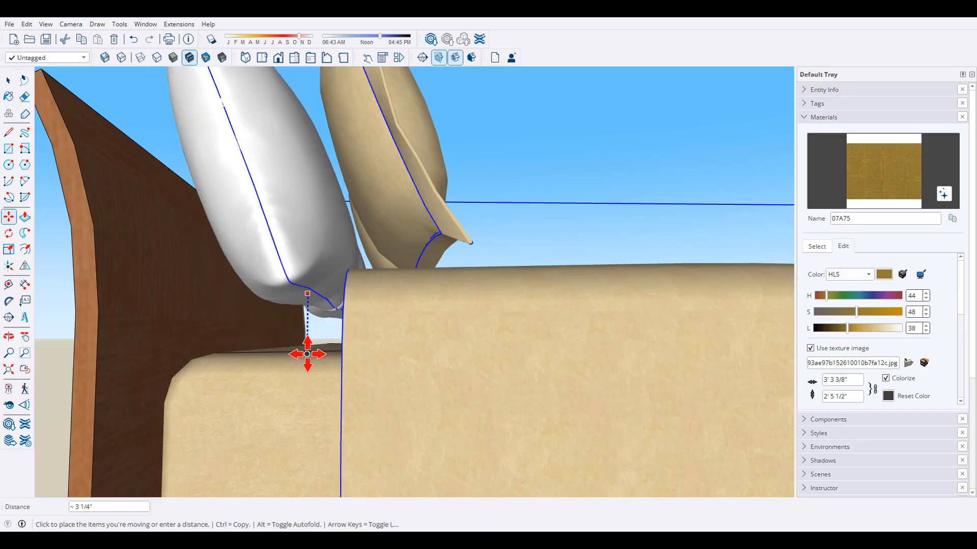
pyautogui.moveTo(267, 353); pyautogui.dragTo(248, 336, button='middle')
pyautogui.click(247, 333)
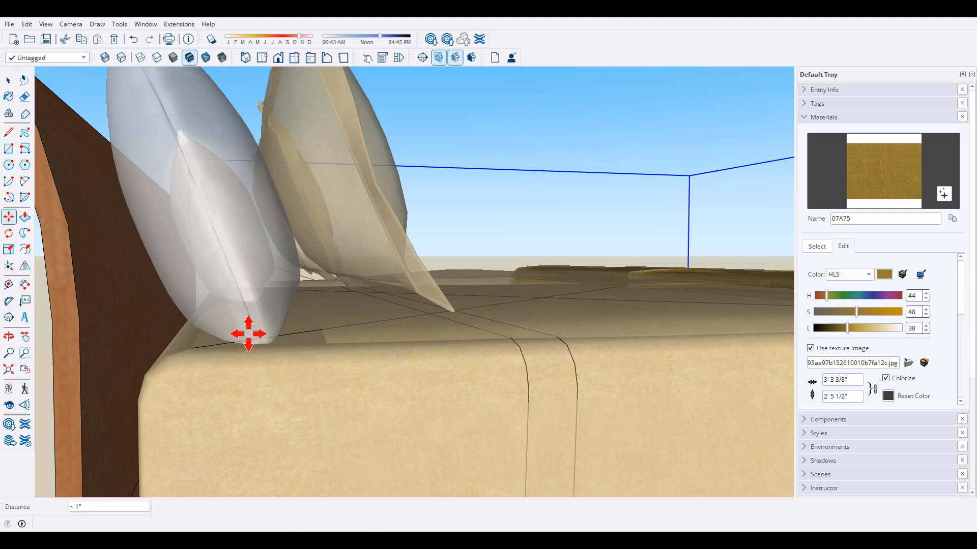
pyautogui.scroll(-3, 285, 364)
pyautogui.moveTo(285, 364); pyautogui.dragTo(231, 351, button='middle')
pyautogui.scroll(-8, 231, 358)
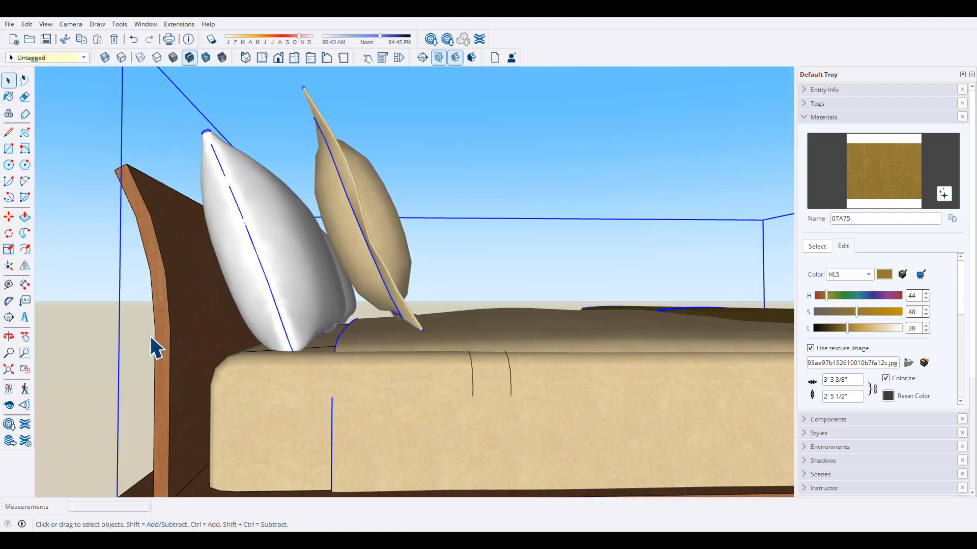
# Shift the bedding group a few inches across the bed's width to center it on the frame.
pyautogui.moveTo(404, 367)
pyautogui.mouseDown(button='middle')
pyautogui.moveTo(238, 405)
pyautogui.moveTo(98, 410)
pyautogui.moveTo(323, 392)
pyautogui.moveTo(448, 349)
pyautogui.moveTo(480, 350)
pyautogui.moveTo(342, 316)
pyautogui.moveTo(397, 328)
pyautogui.moveTo(375, 364)
pyautogui.moveTo(395, 370)
pyautogui.moveTo(257, 338)
pyautogui.moveTo(672, 326)
pyautogui.moveTo(541, 245)
pyautogui.mouseUp(button='middle')
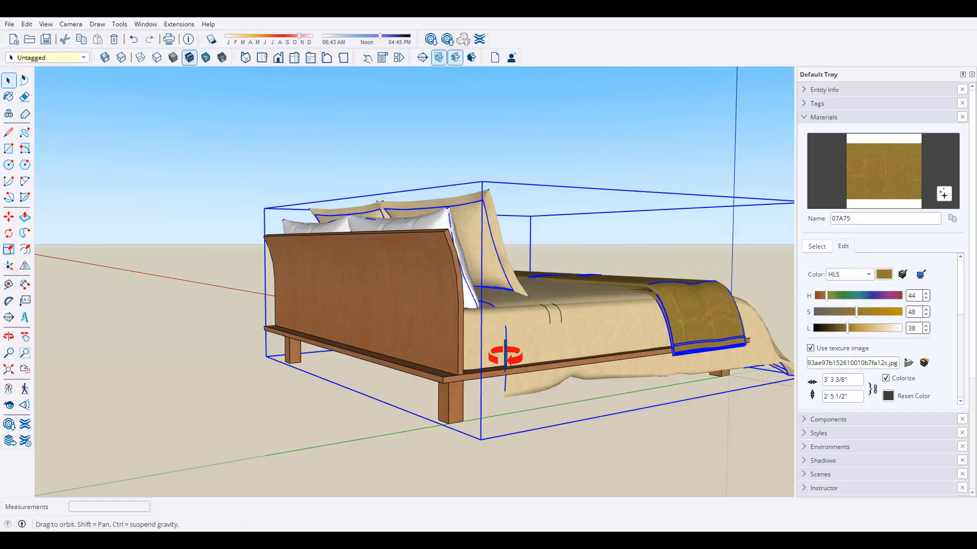
pyautogui.moveTo(506, 349); pyautogui.dragTo(407, 431, button='middle')
pyautogui.moveTo(511, 397); pyautogui.dragTo(127, 336, button='middle')
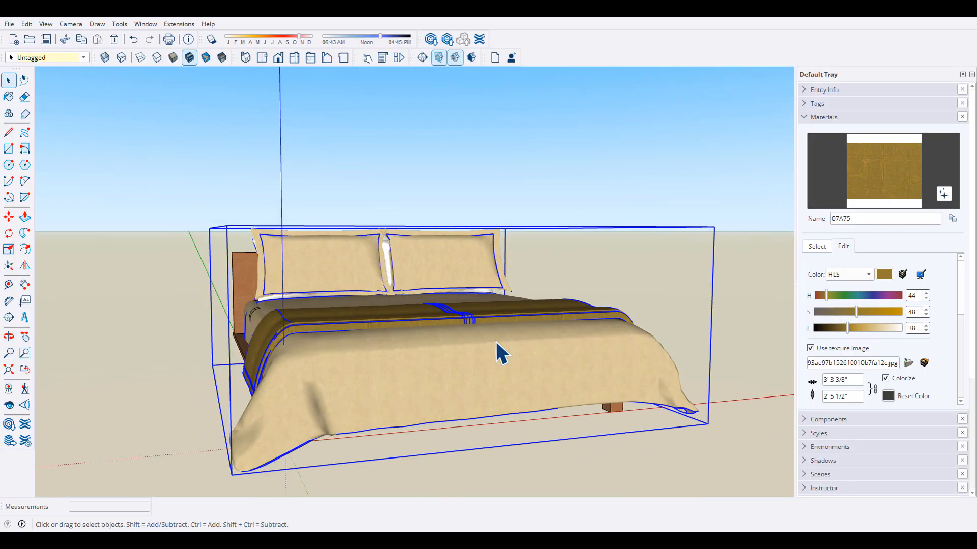
pyautogui.moveTo(499, 353); pyautogui.dragTo(163, 356, button='middle')
pyautogui.scroll(3, 449, 334)
pyautogui.scroll(-3, 473, 359)
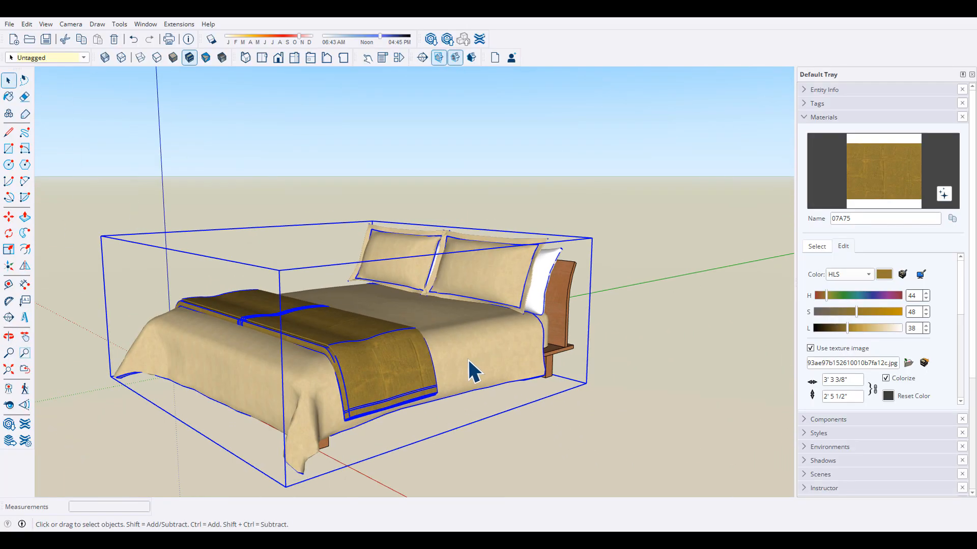
pyautogui.moveTo(469, 362); pyautogui.dragTo(802, 341, button='middle')
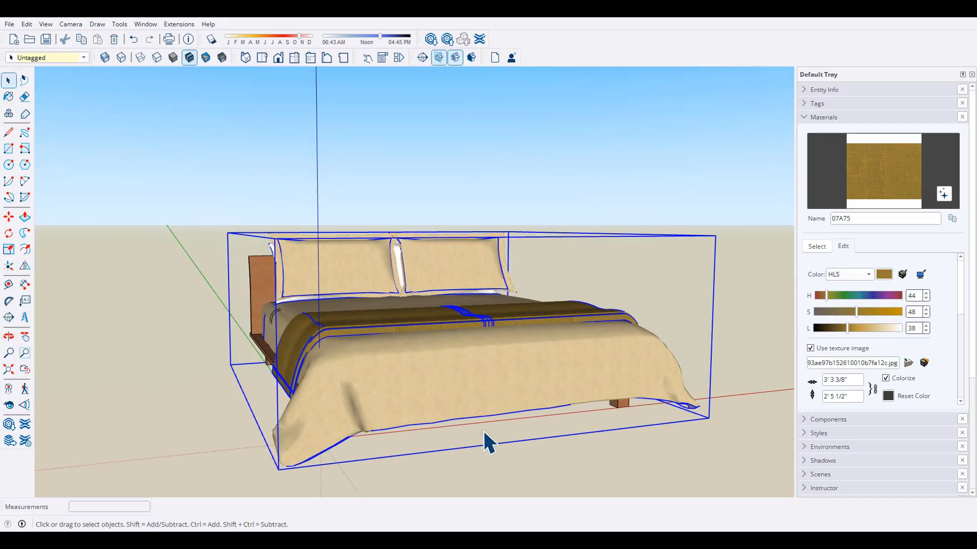
pyautogui.press('m')
pyautogui.click(498, 435)
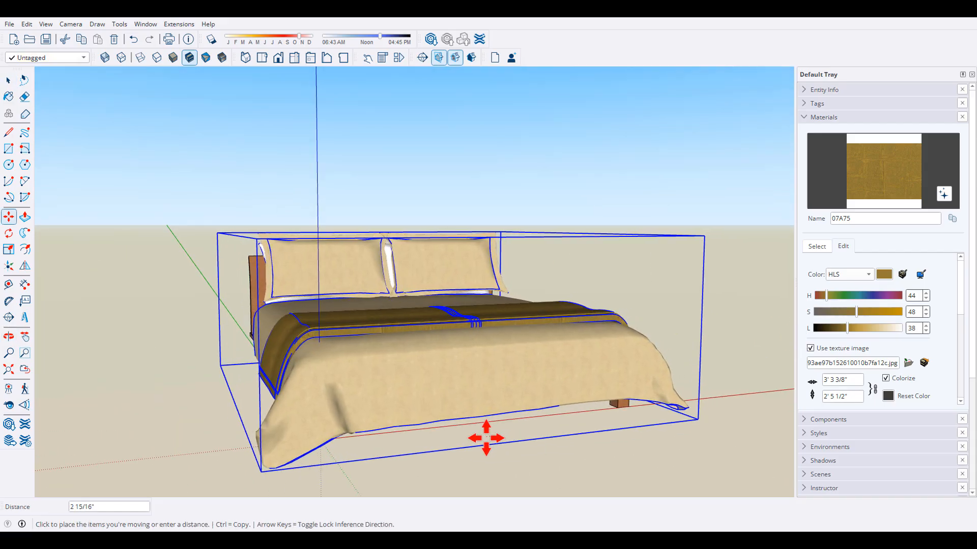
pyautogui.click(483, 438)
# Scale the bedding group slightly wider along its green axis so it covers the frame's side rail.
pyautogui.scroll(3, 282, 360)
pyautogui.scroll(-2, 284, 361)
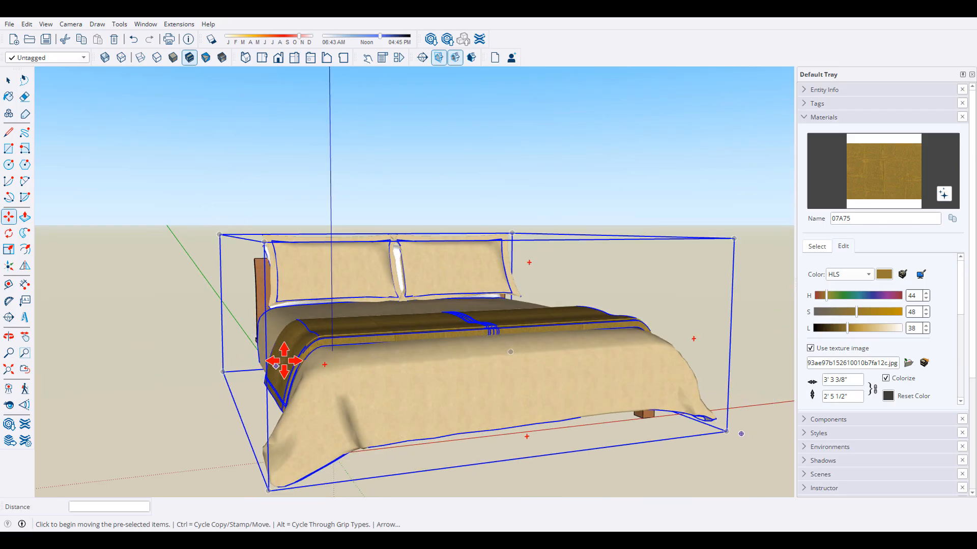
pyautogui.moveTo(284, 361); pyautogui.dragTo(436, 333, button='middle')
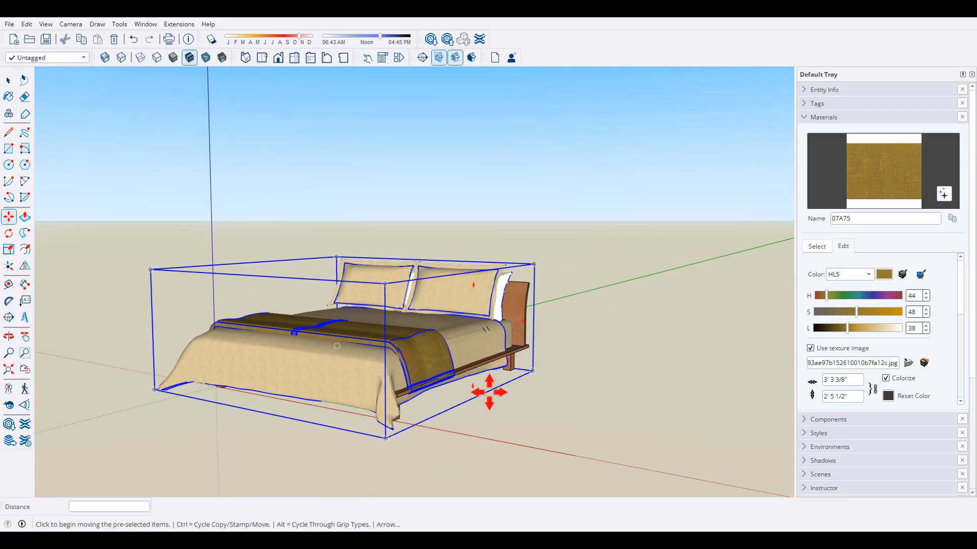
pyautogui.scroll(5, 465, 388)
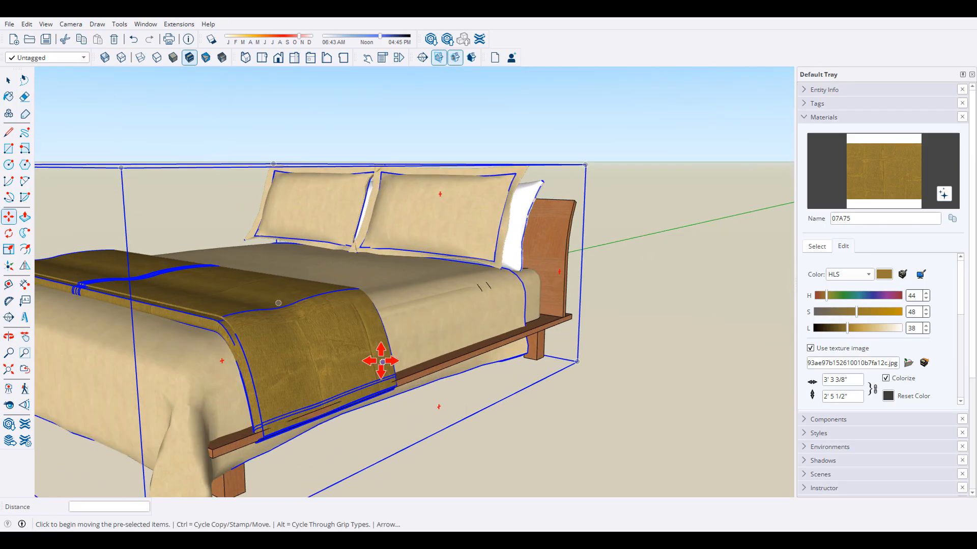
pyautogui.scroll(-3, 464, 346)
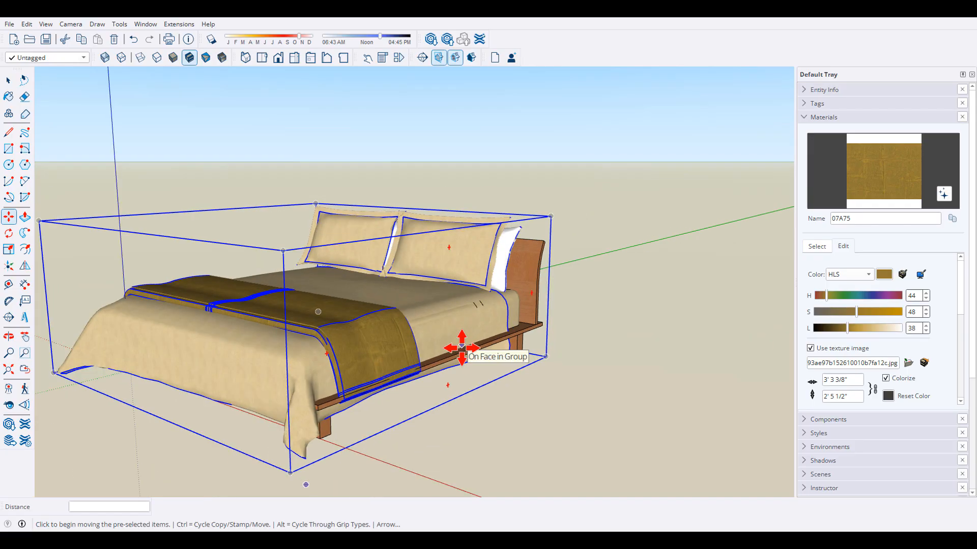
pyautogui.press('s')
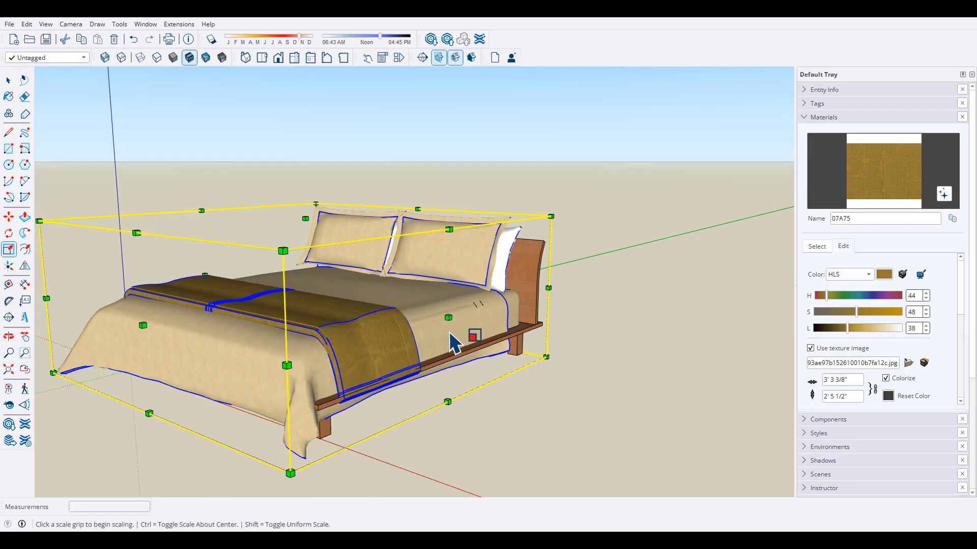
pyautogui.click(452, 316)
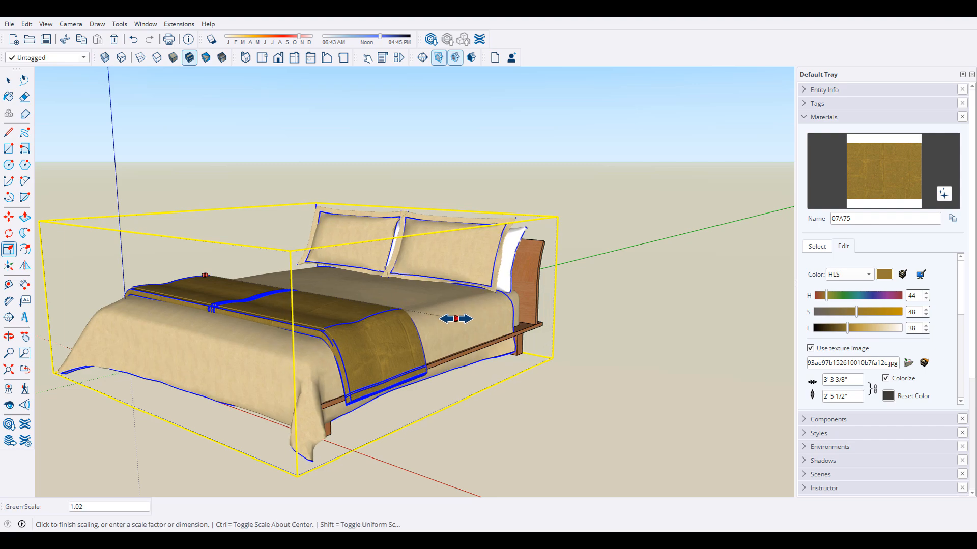
pyautogui.click(460, 320)
pyautogui.press('space')
pyautogui.click(475, 383)
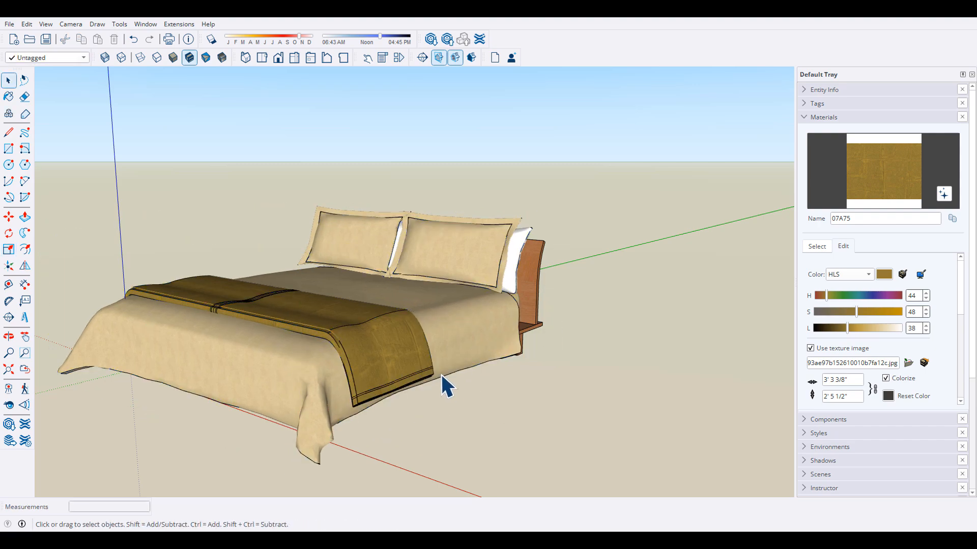
# Open the bedding group and copy the right-hand pillow set about 3' 2 1/2" along the green axis, beside the bed.
pyautogui.moveTo(442, 375); pyautogui.dragTo(54, 353, button='middle')
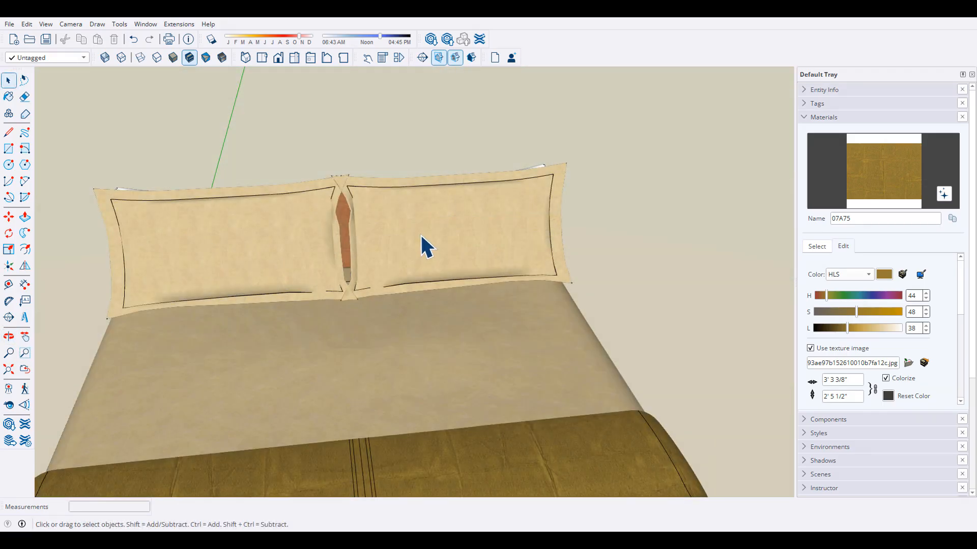
pyautogui.doubleClick(422, 244)
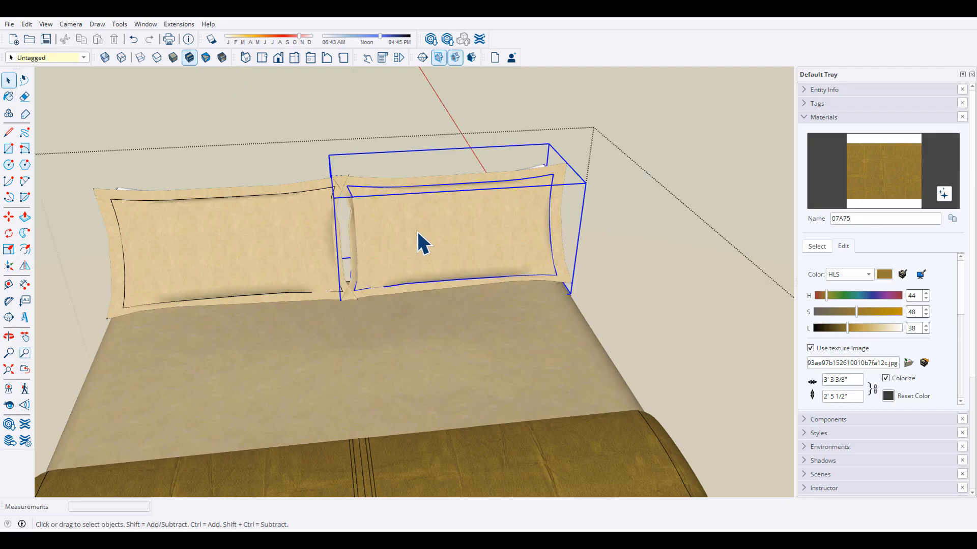
pyautogui.press('m')
pyautogui.scroll(-2, 402, 254)
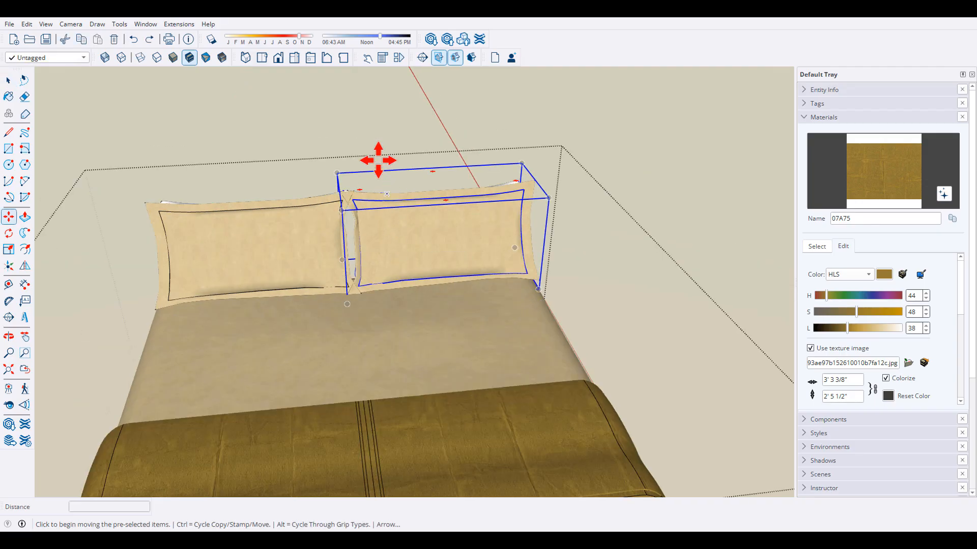
pyautogui.press('ctrl')
pyautogui.click(327, 127)
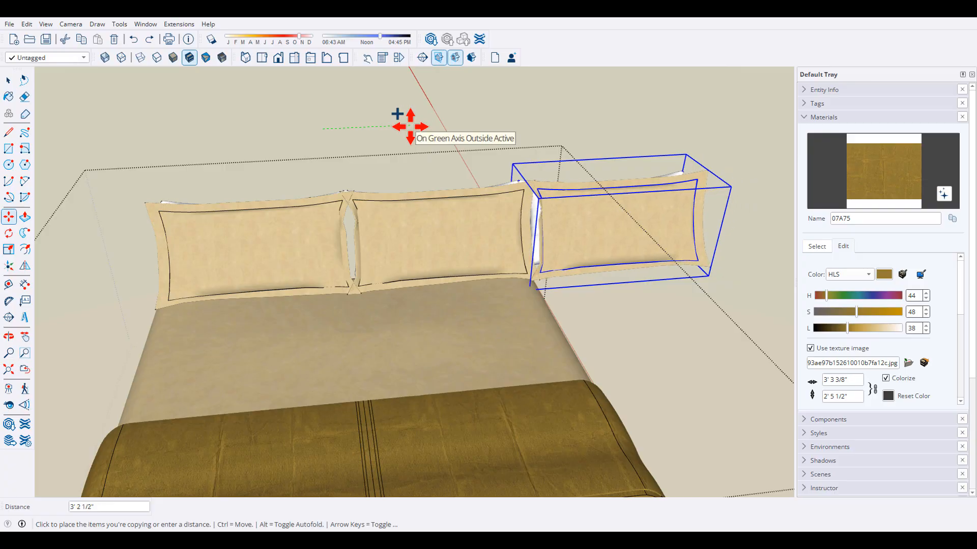
pyautogui.click(407, 124)
pyautogui.scroll(-3, 438, 252)
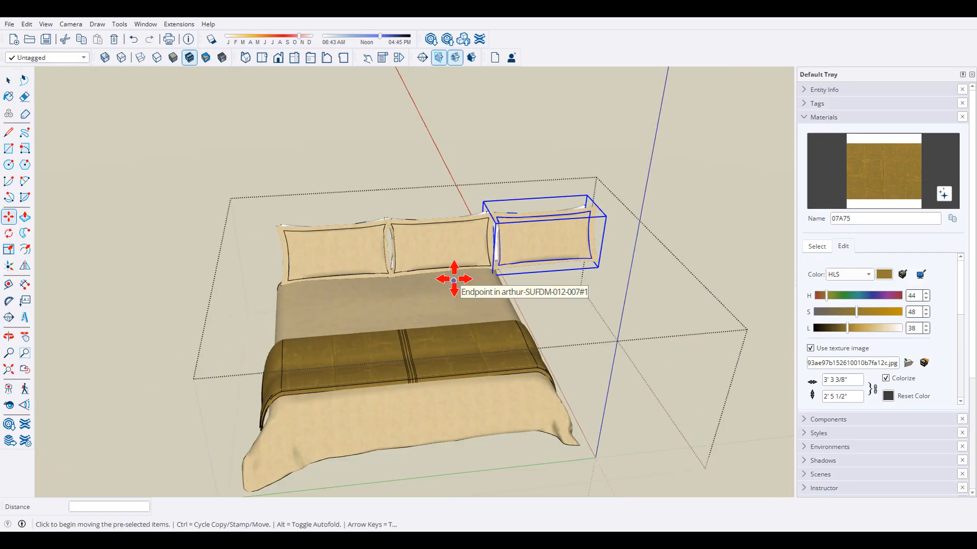
pyautogui.press('space')
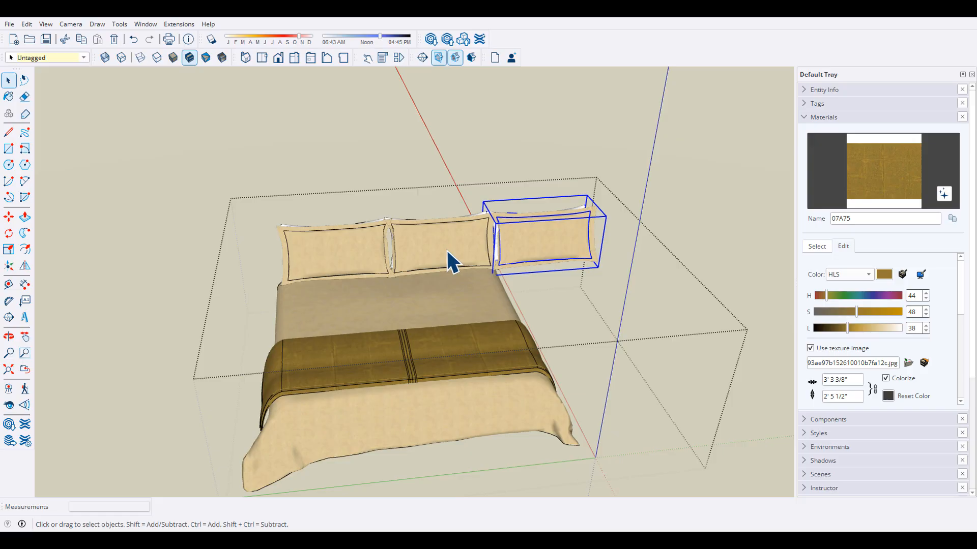
# Select all three pillow sets and scale them narrower along the green axis to fit the bed's width.
pyautogui.keyDown('shift'); pyautogui.click(435, 264); pyautogui.keyUp('shift')
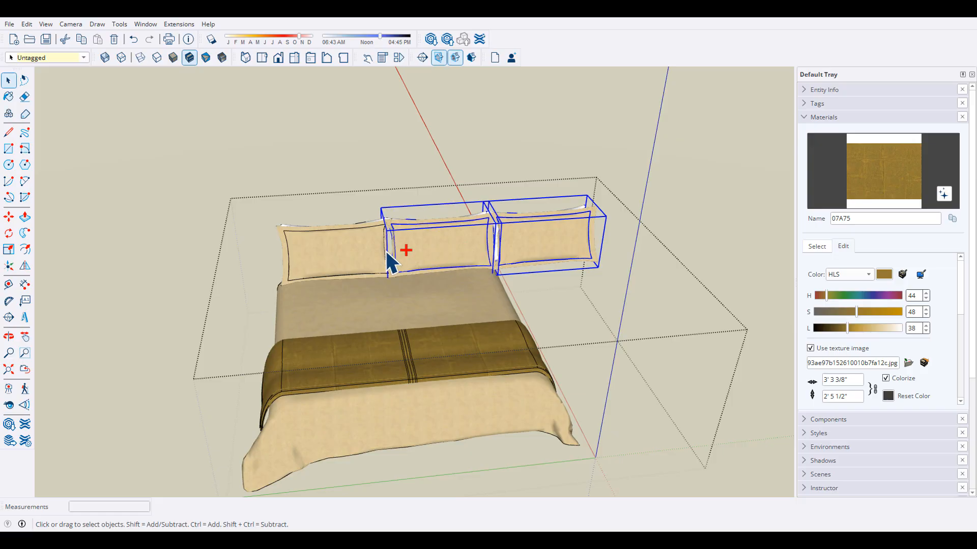
pyautogui.keyDown('shift'); pyautogui.click(359, 263); pyautogui.keyUp('shift')
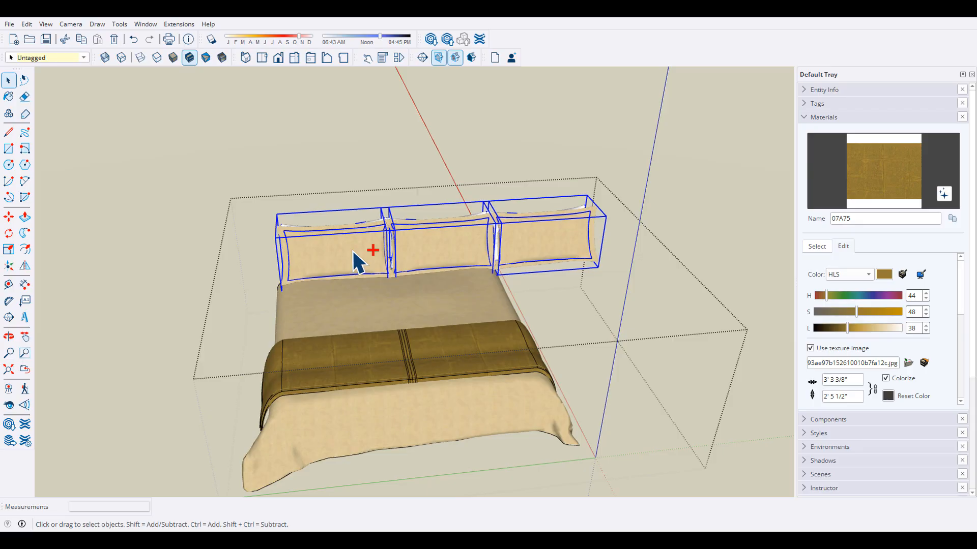
pyautogui.press('s')
pyautogui.moveTo(465, 254); pyautogui.dragTo(285, 280, button='middle')
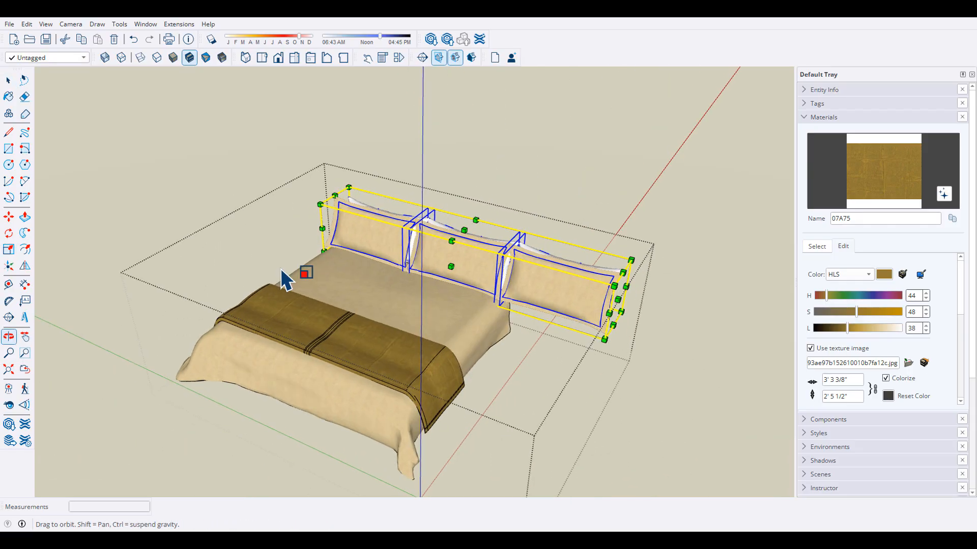
pyautogui.click(617, 300)
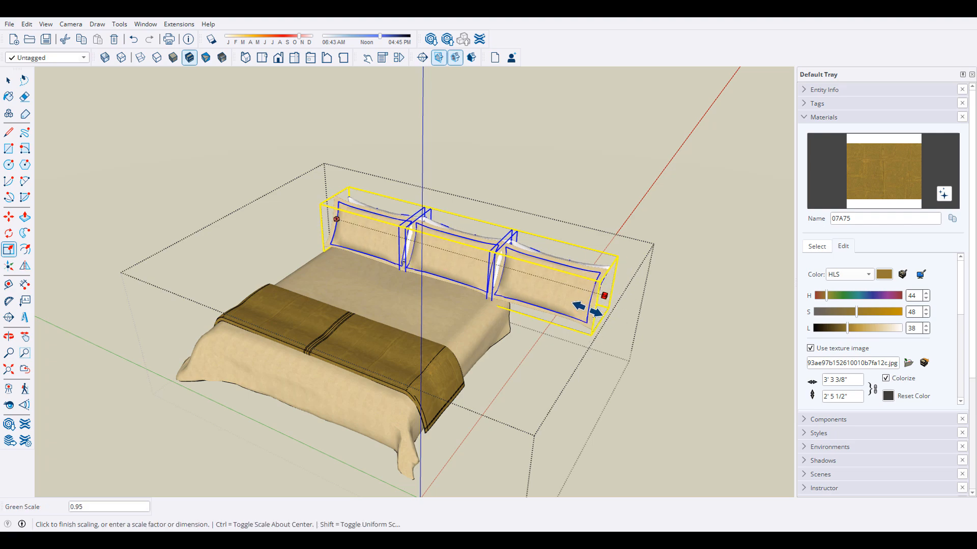
pyautogui.click(501, 321)
# Scale the three pillow sets' height down to about 0.81 along the blue axis.
pyautogui.moveTo(501, 320); pyautogui.dragTo(665, 249, button='middle')
pyautogui.scroll(3, 368, 227)
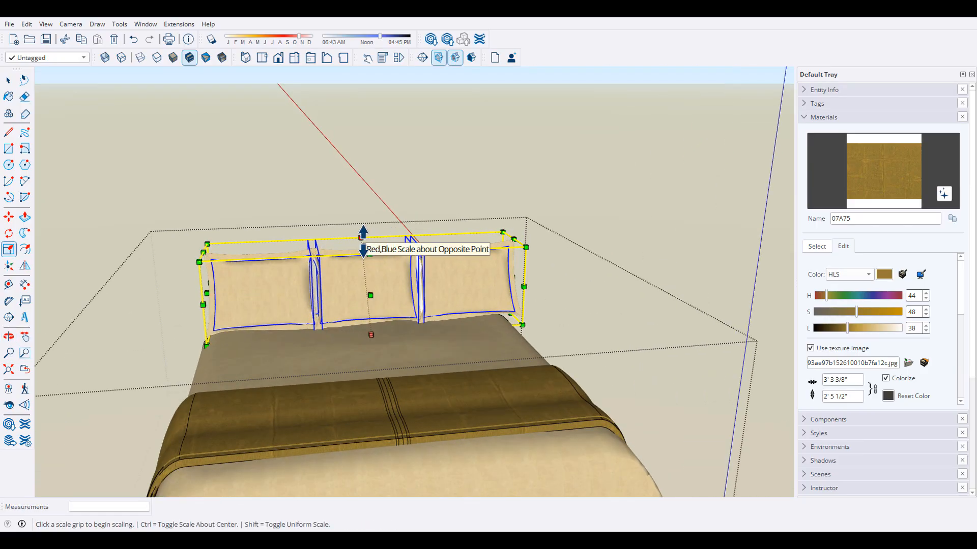
pyautogui.click(365, 245)
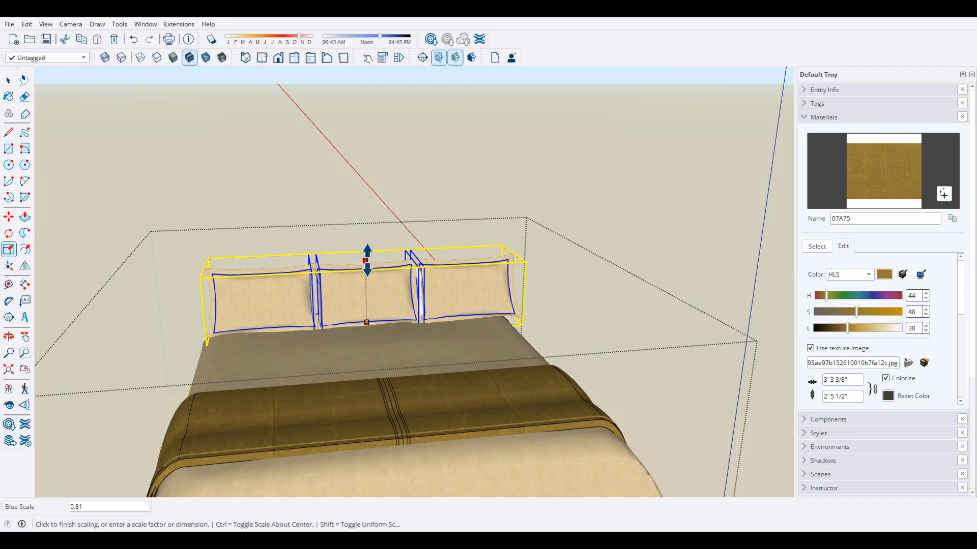
pyautogui.click(367, 259)
# Scale the three pillow sets slightly narrower along the green axis and slightly lower along the blue axis, and deselect them.
pyautogui.moveTo(369, 264); pyautogui.dragTo(556, 312, button='middle')
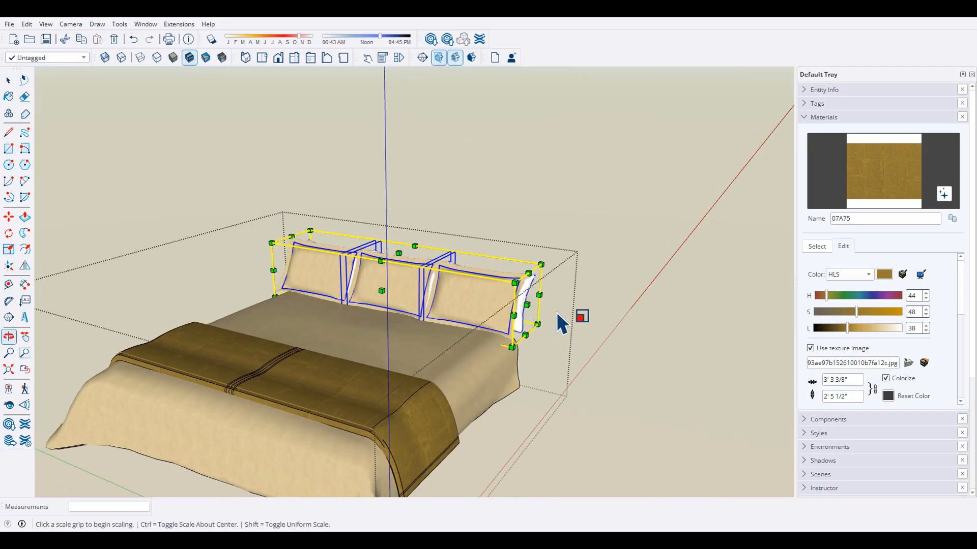
pyautogui.click(528, 304)
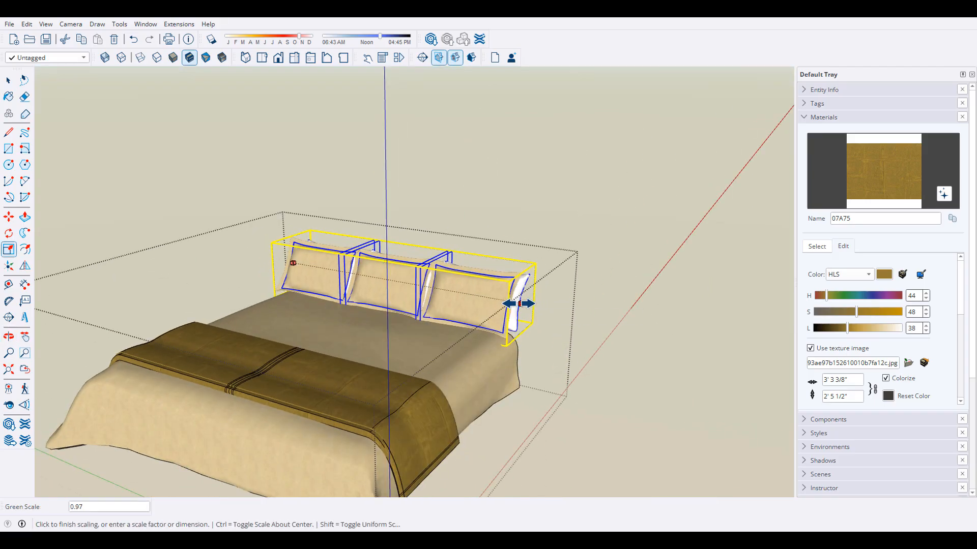
pyautogui.click(443, 327)
pyautogui.moveTo(442, 327); pyautogui.dragTo(316, 276, button='middle')
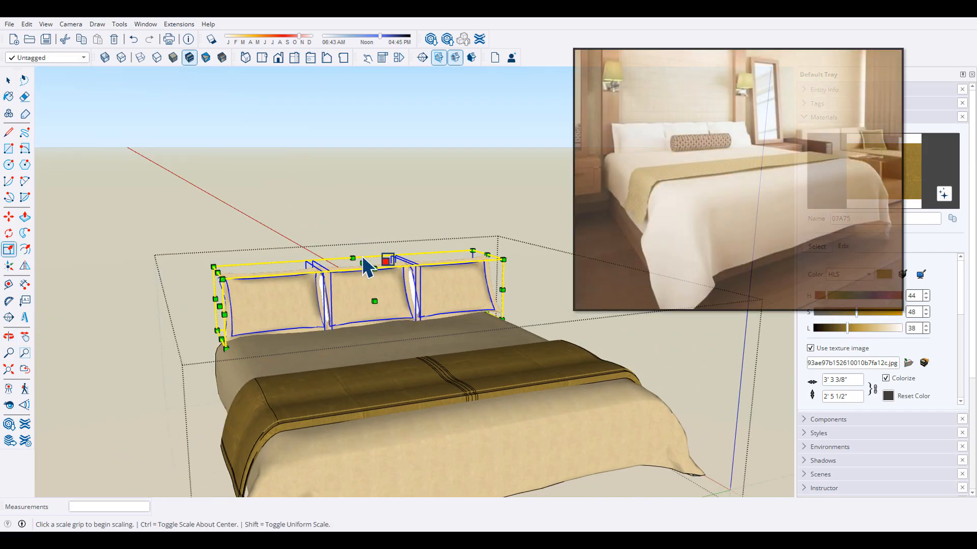
pyautogui.click(362, 260)
pyautogui.click(364, 268)
pyautogui.press('space')
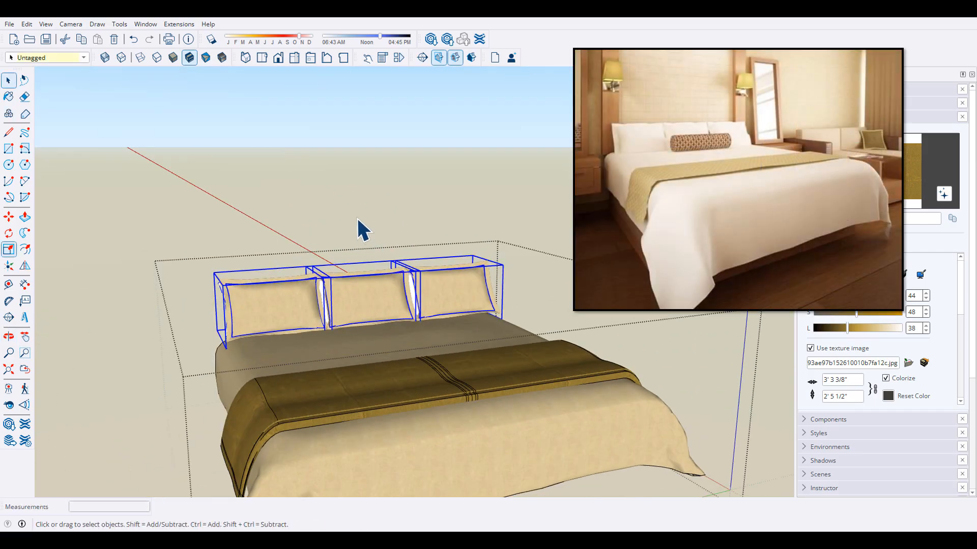
pyautogui.click(357, 218)
# Open the bedding group and the pillow set nearest the bed's side for editing.
pyautogui.scroll(-2, 357, 218)
pyautogui.moveTo(366, 224); pyautogui.dragTo(681, 218, button='middle')
pyautogui.moveTo(375, 344); pyautogui.dragTo(388, 337, button='middle')
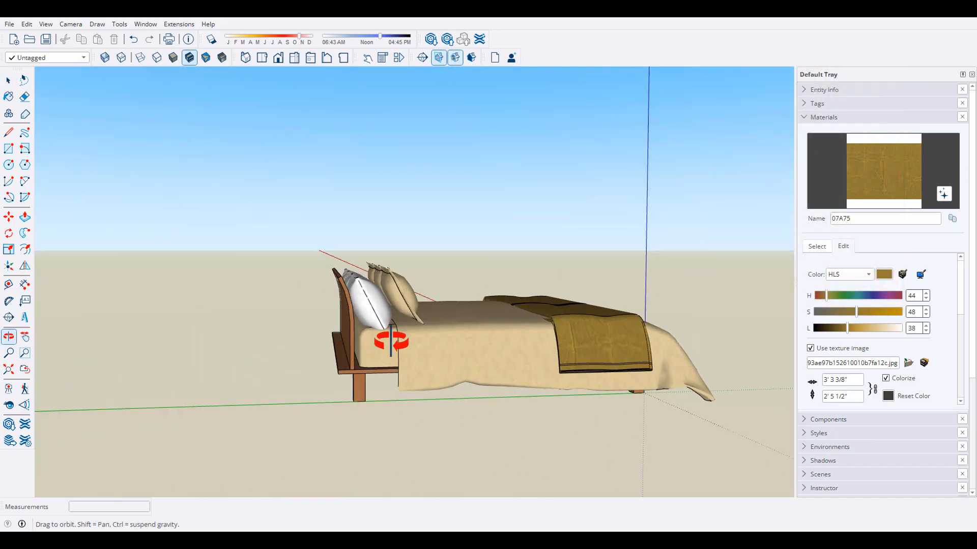
pyautogui.scroll(5, 388, 338)
pyautogui.click(382, 328)
pyautogui.doubleClick(380, 320)
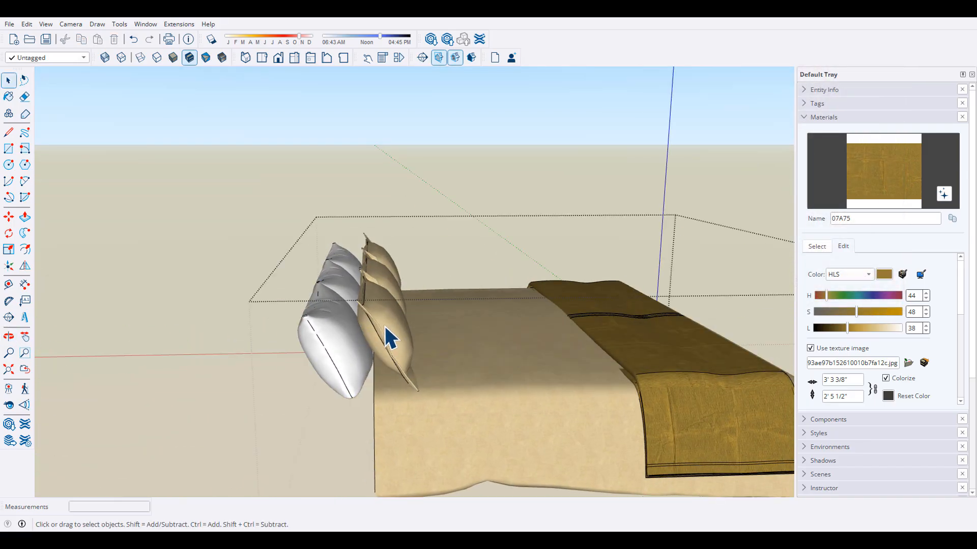
pyautogui.click(384, 327)
pyautogui.scroll(3, 383, 327)
pyautogui.doubleClick(384, 330)
# Move the beige front pillow back along the red axis against the white pillow and close the pillow set.
pyautogui.click(391, 353)
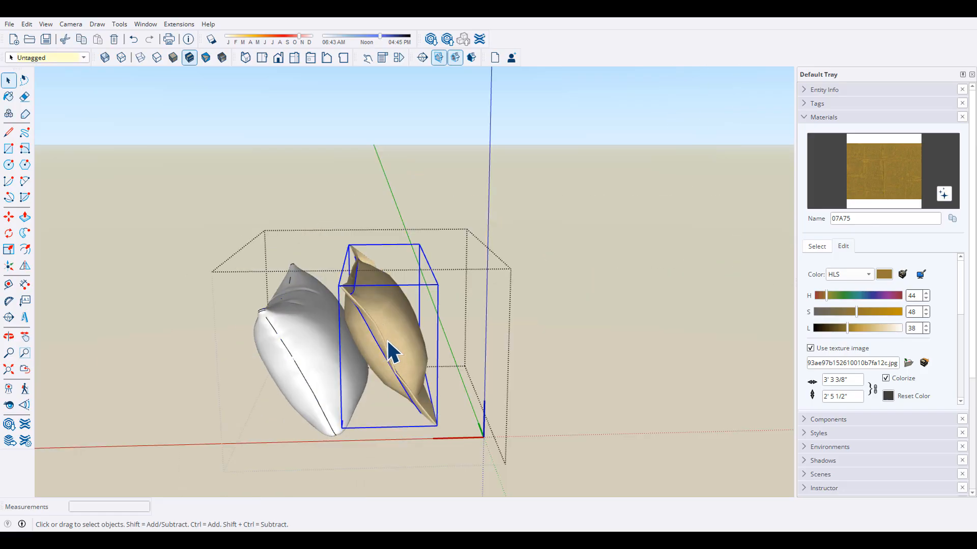
pyautogui.press('m')
pyautogui.click(628, 375)
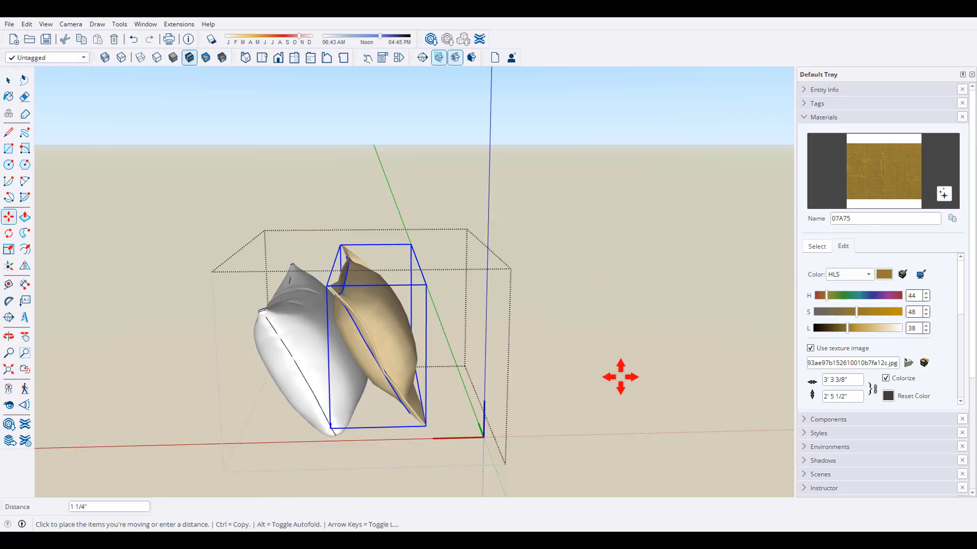
pyautogui.click(610, 376)
pyautogui.press('space')
pyautogui.moveTo(272, 398); pyautogui.dragTo(127, 392, button='middle')
pyautogui.scroll(-2, 259, 379)
pyautogui.moveTo(305, 379); pyautogui.dragTo(196, 374, button='middle')
pyautogui.click(149, 370)
# Reopen the bedding group and the pillow set at the bed's opposite side for editing.
pyautogui.scroll(-2, 158, 373)
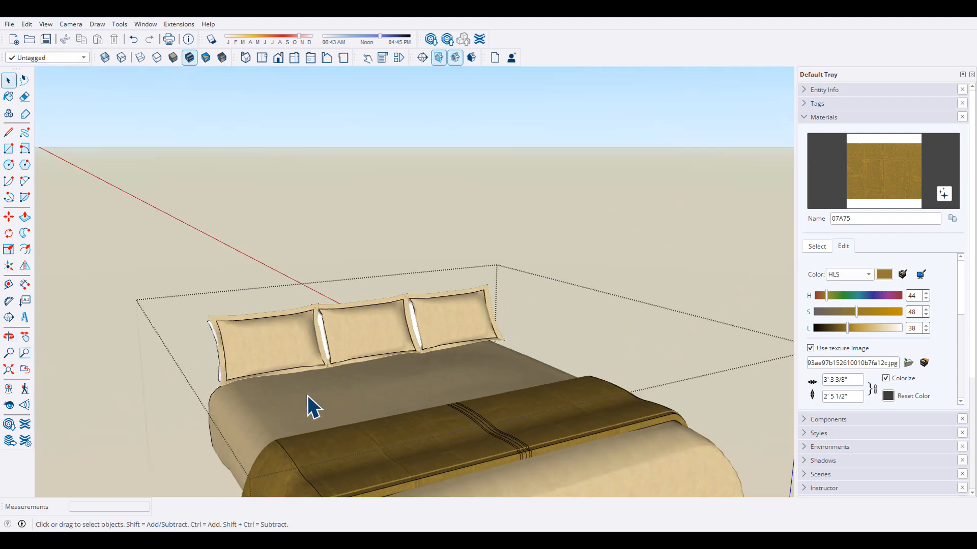
pyautogui.moveTo(307, 395); pyautogui.dragTo(405, 392, button='middle')
pyautogui.moveTo(612, 366); pyautogui.dragTo(510, 402, button='middle')
pyautogui.click(419, 363)
pyautogui.scroll(5, 387, 379)
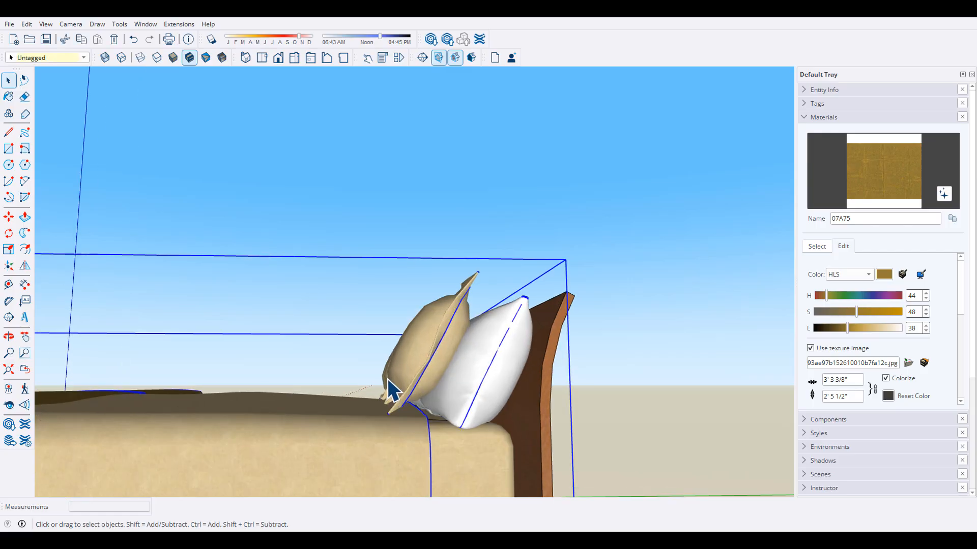
pyautogui.moveTo(388, 378); pyautogui.dragTo(615, 416, button='middle')
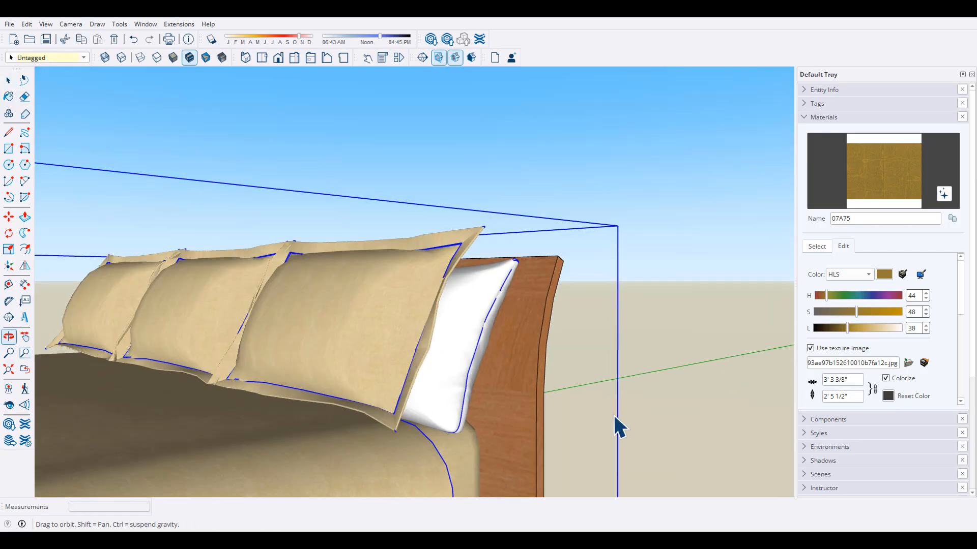
pyautogui.scroll(-4, 636, 387)
pyautogui.scroll(5, 417, 371)
pyautogui.doubleClick(423, 351)
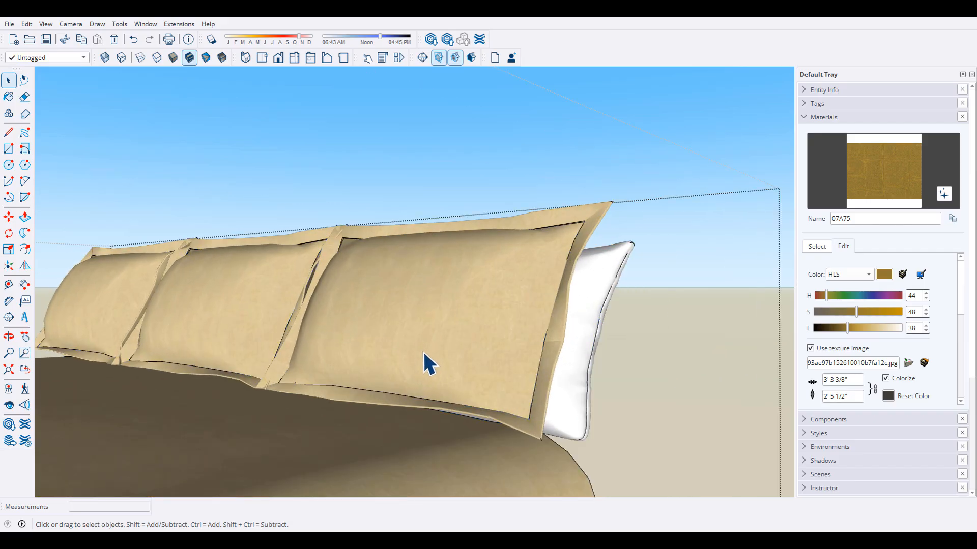
pyautogui.click(460, 358)
pyautogui.moveTo(461, 359); pyautogui.dragTo(542, 355, button='middle')
pyautogui.scroll(-2, 535, 356)
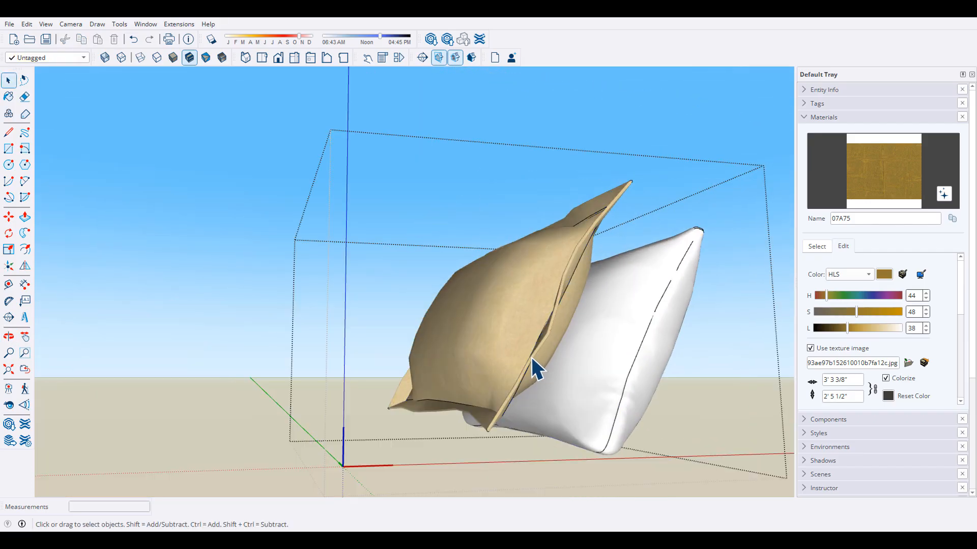
# Move the tan pillow slightly down against the white pillow and leave the pillow component.
pyautogui.press('m')
pyautogui.click(509, 350)
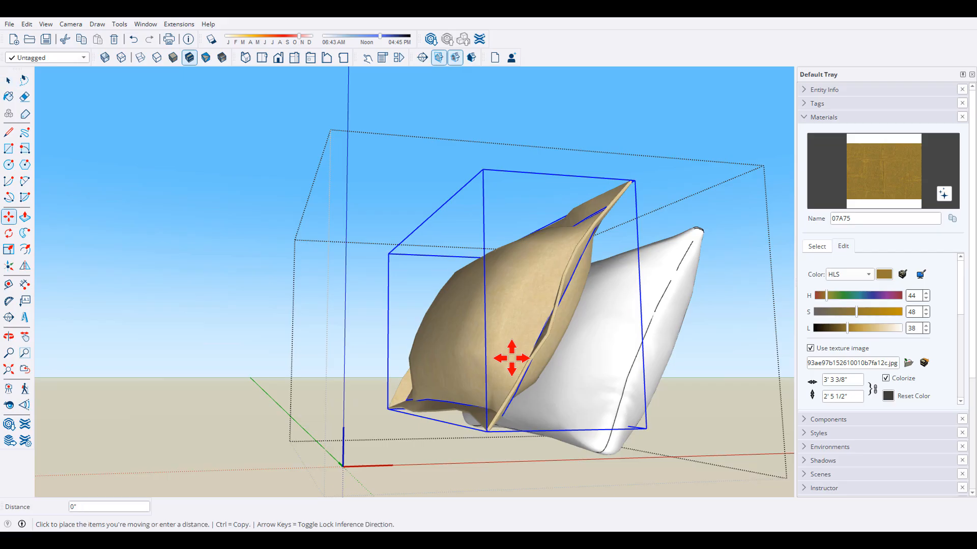
pyautogui.click(508, 362)
pyautogui.press('space')
pyautogui.click(224, 297)
# Select all three pillow sets inside their parent component and show the rest of the model during component editing.
pyautogui.moveTo(242, 302); pyautogui.dragTo(573, 398, button='middle')
pyautogui.scroll(-2, 573, 398)
pyautogui.moveTo(438, 412); pyautogui.dragTo(659, 381, button='middle')
pyautogui.scroll(-1, 326, 434)
pyautogui.scroll(-1, 429, 395)
pyautogui.moveTo(429, 395); pyautogui.dragTo(316, 327, button='middle')
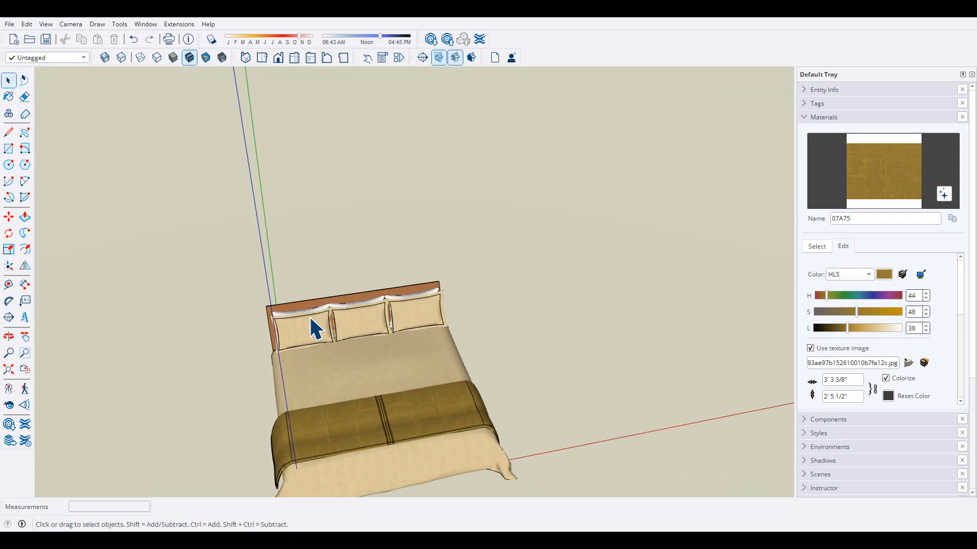
pyautogui.scroll(3, 356, 314)
pyautogui.doubleClick(356, 313)
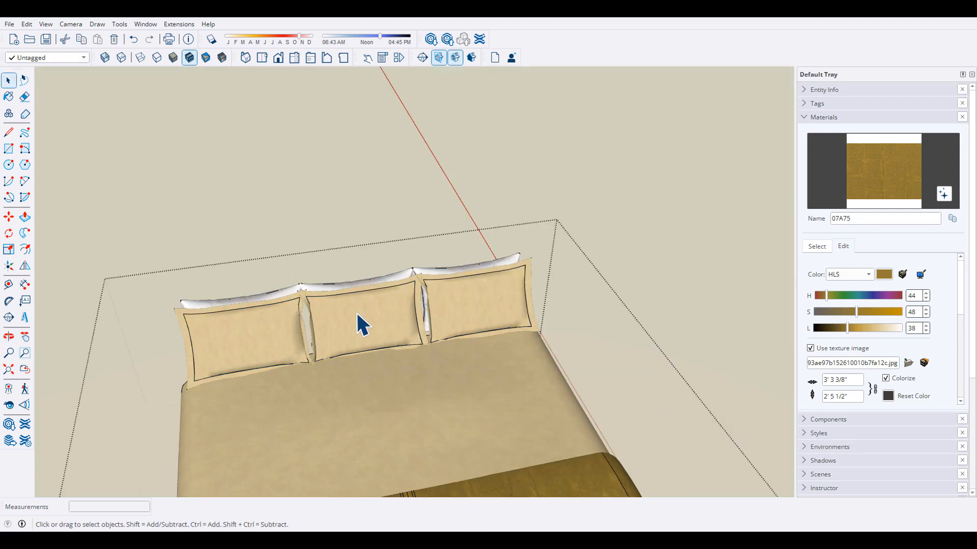
pyautogui.click(353, 320)
pyautogui.keyDown('ctrl'); pyautogui.click(279, 327); pyautogui.keyUp('ctrl')
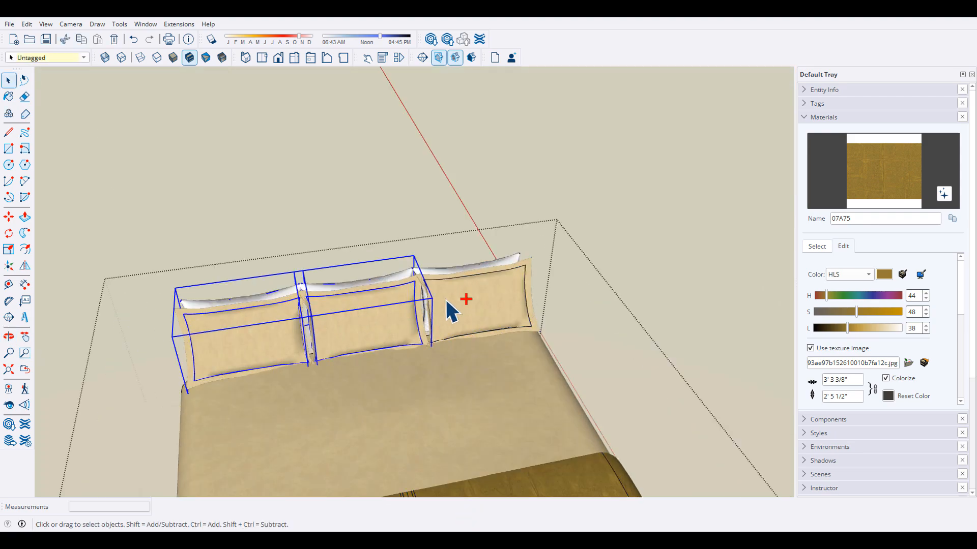
pyautogui.keyDown('ctrl'); pyautogui.click(453, 310); pyautogui.keyUp('ctrl')
pyautogui.click(46, 23)
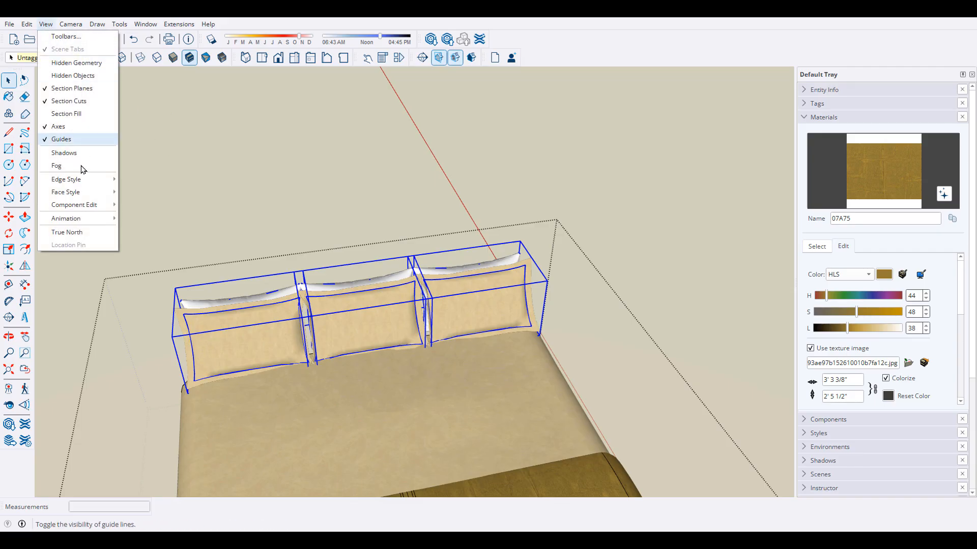
pyautogui.moveTo(90, 204)
pyautogui.click(132, 205)
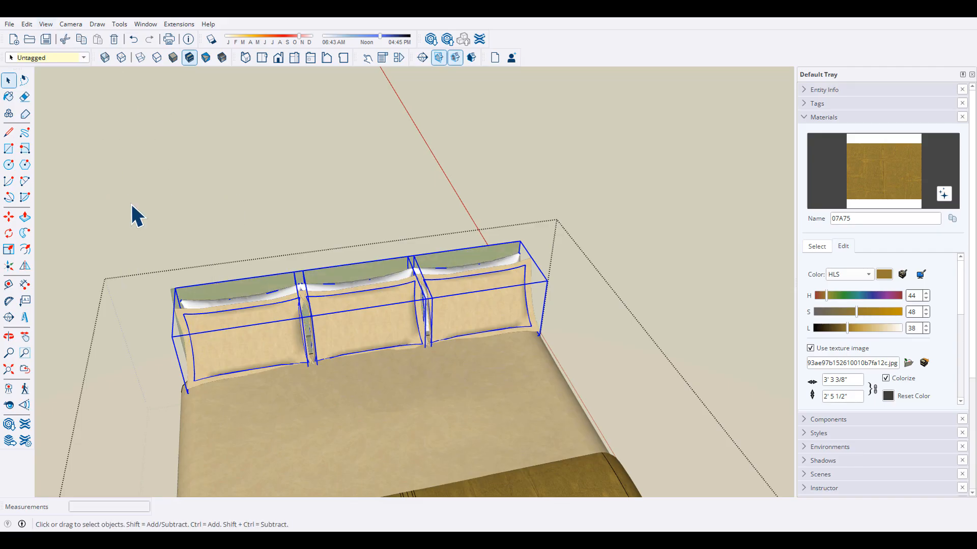
# Close the pillow component and check the pillows' fit against the headboard and bed.
pyautogui.moveTo(295, 298); pyautogui.dragTo(366, 377, button='middle')
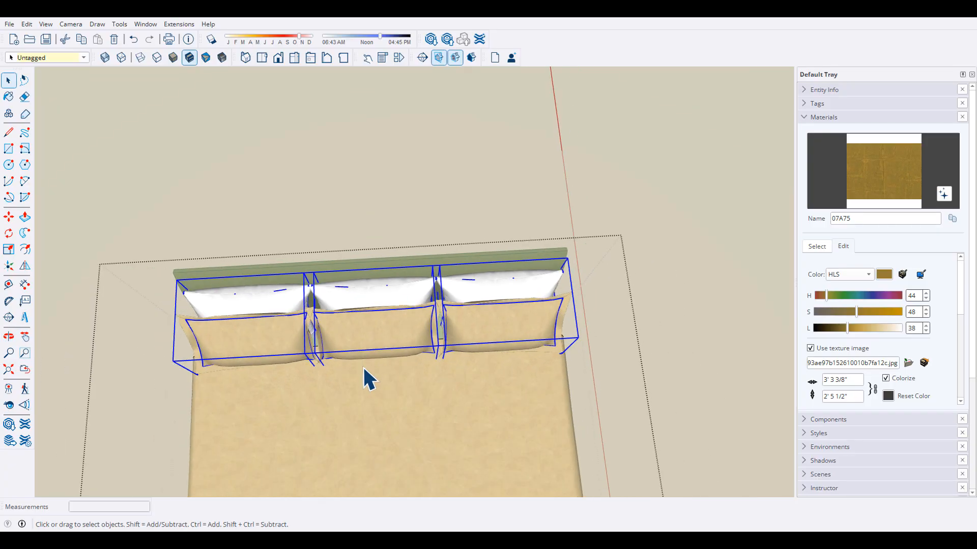
pyautogui.moveTo(386, 285); pyautogui.dragTo(398, 133, button='middle')
pyautogui.click(398, 133)
pyautogui.click(388, 150)
pyautogui.moveTo(369, 306); pyautogui.dragTo(346, 216, button='middle')
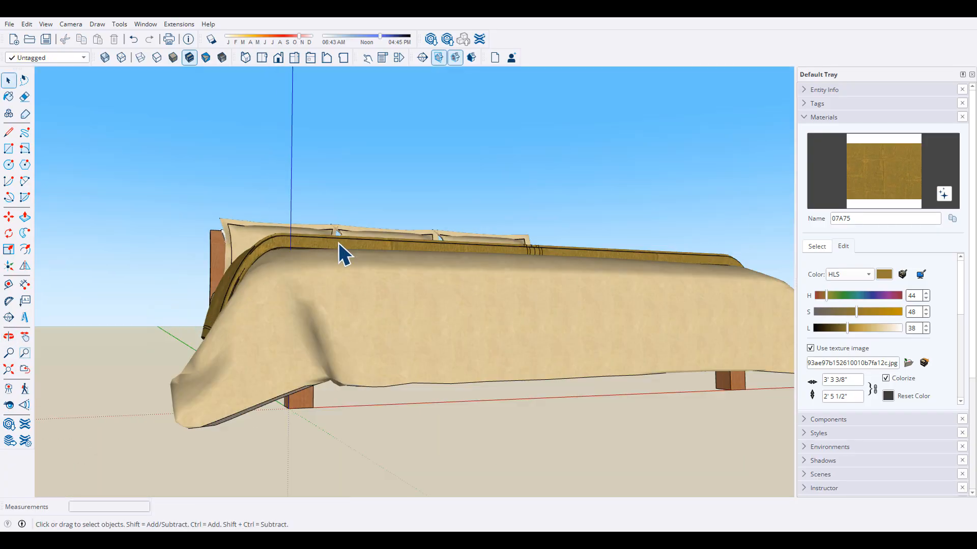
pyautogui.scroll(-2, 311, 269)
pyautogui.moveTo(256, 300); pyautogui.dragTo(171, 328, button='middle')
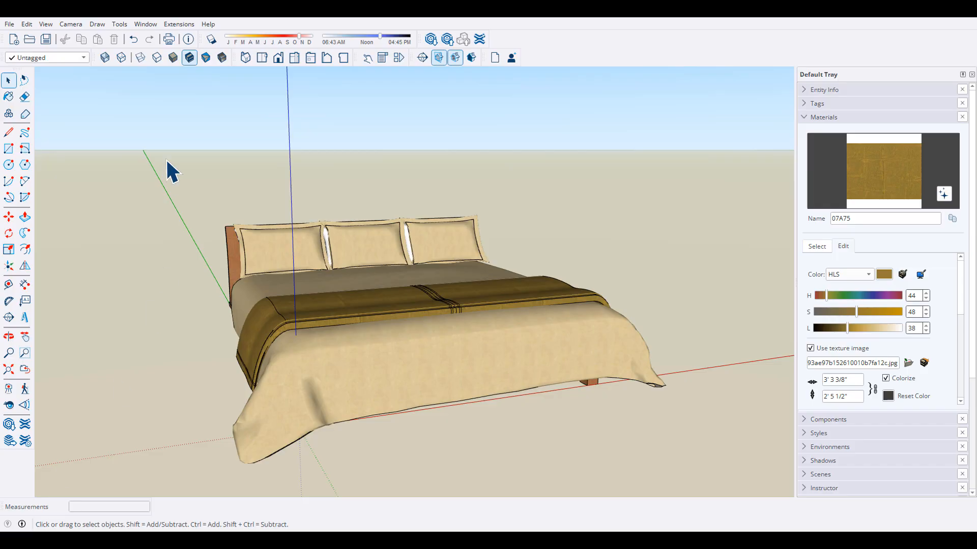
# Save the bed model as Bed_King2-rev.skp in the Module 8 folder, purging unused items.
pyautogui.click(10, 24)
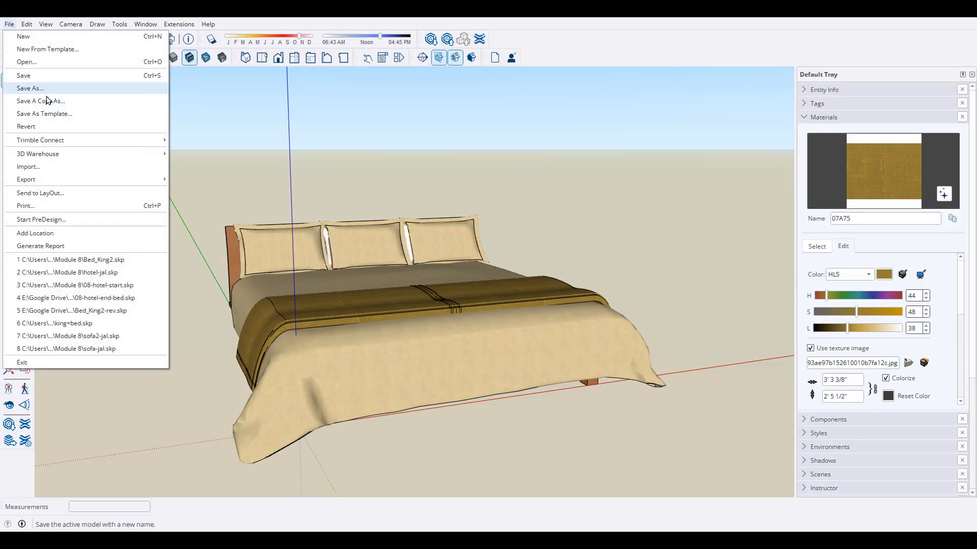
pyautogui.click(49, 91)
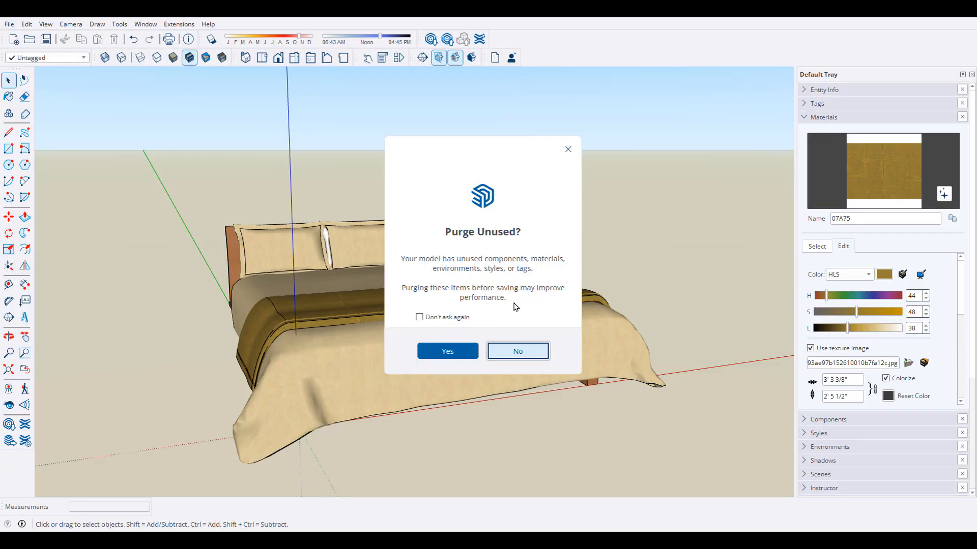
pyautogui.click(457, 352)
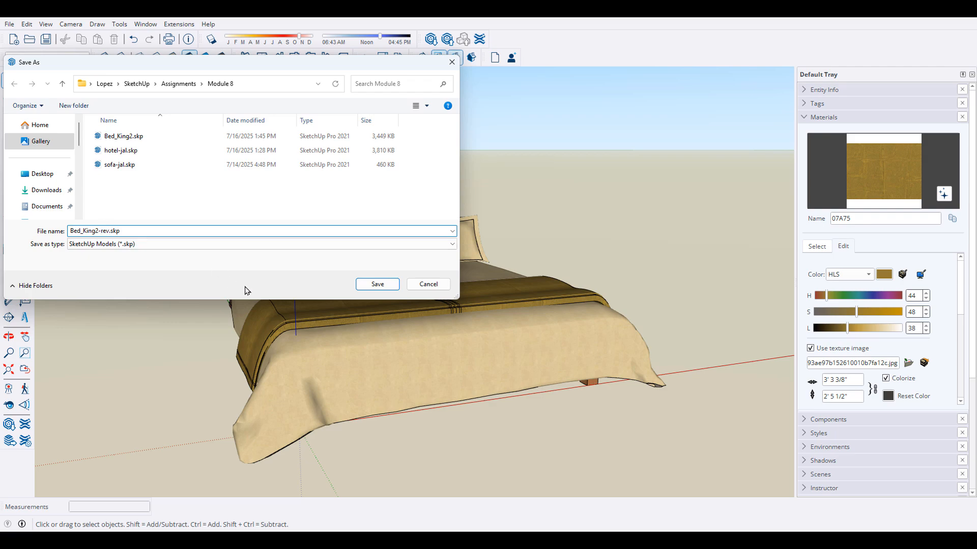
pyautogui.click(388, 286)
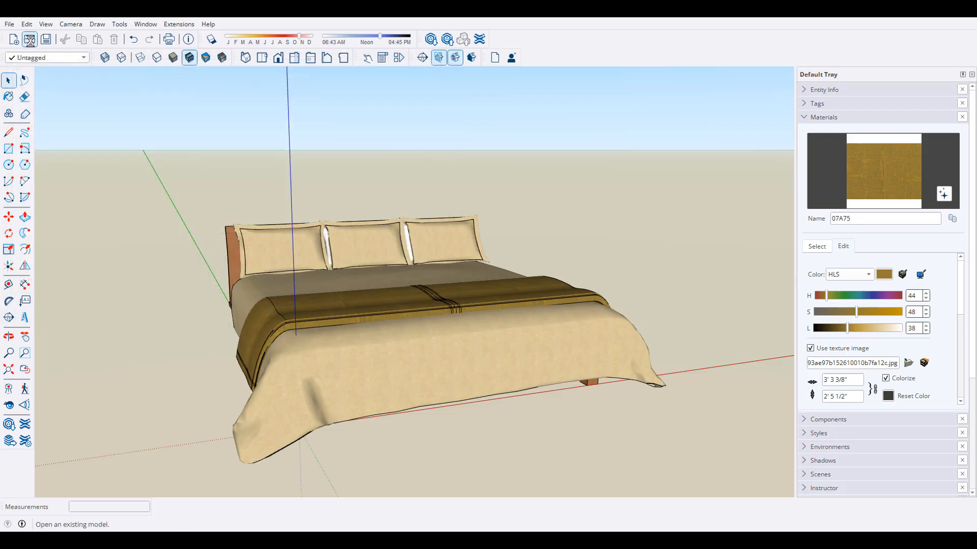
# Open the hotel-jal.skp model from the Module 8 folder.
pyautogui.click(30, 39)
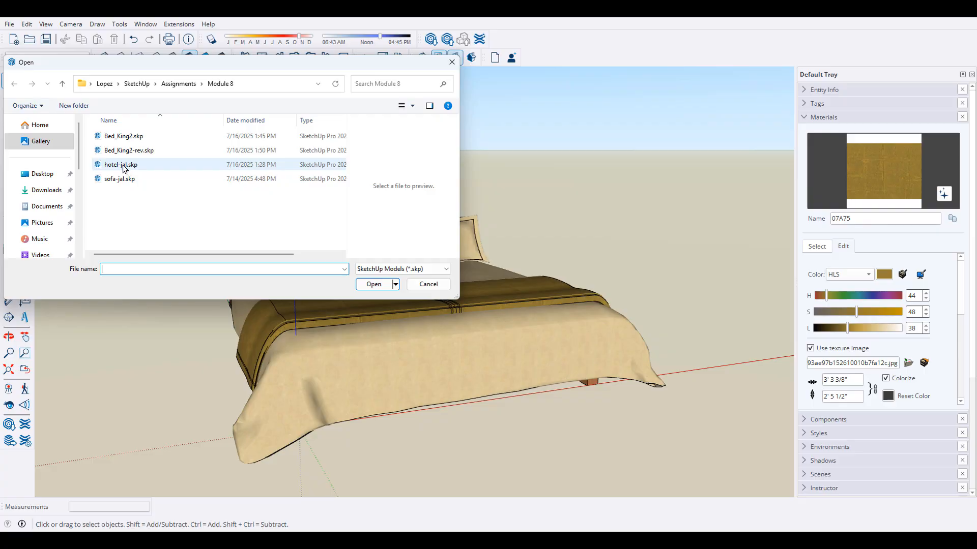
pyautogui.click(122, 164)
pyautogui.click(376, 285)
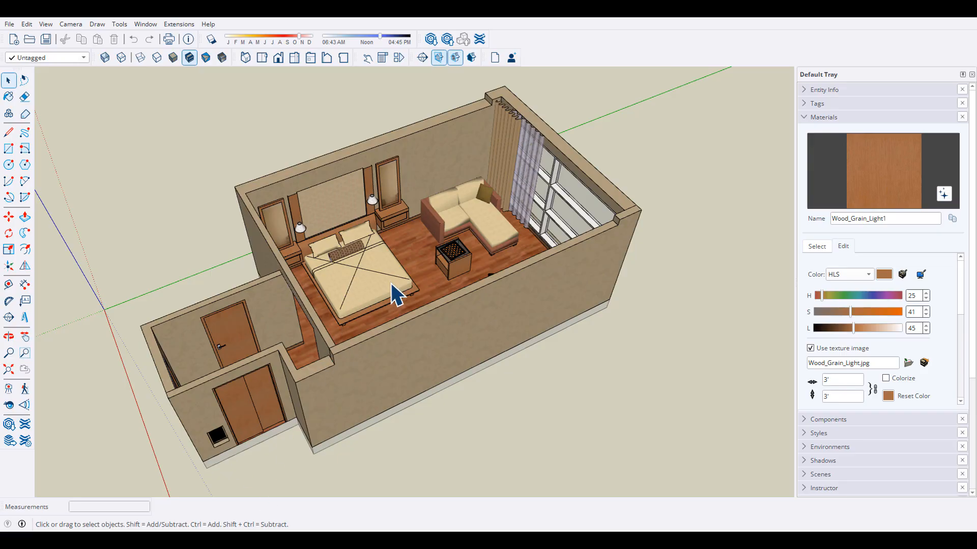
# Reload the bed component in the hotel room from Bed_King2-rev.skp, accepting its replacement with a different file.
pyautogui.click(364, 267)
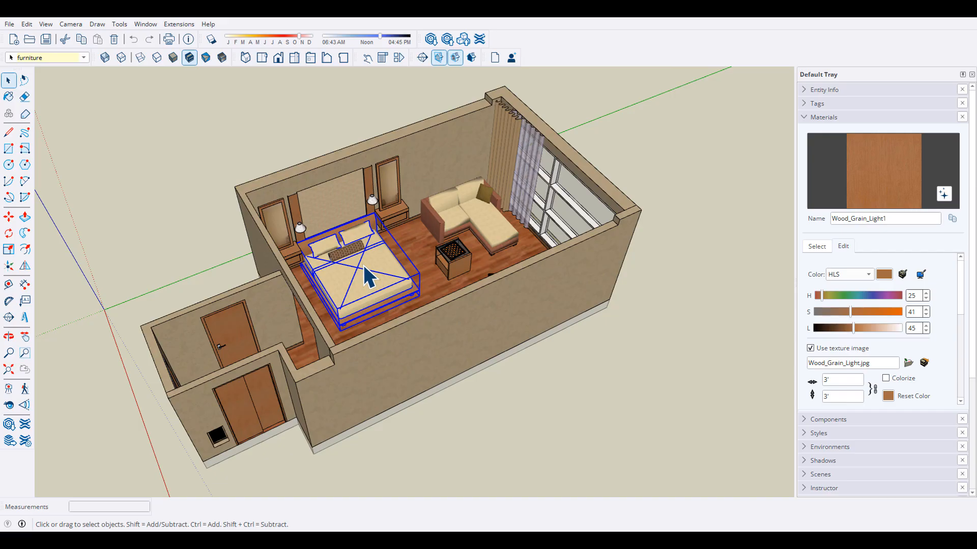
pyautogui.rightClick(377, 252)
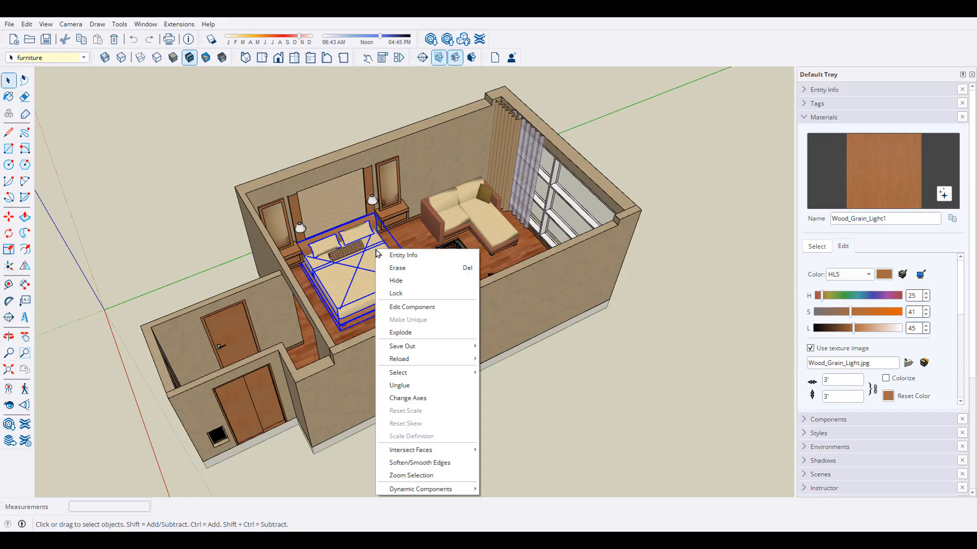
pyautogui.moveTo(428, 363)
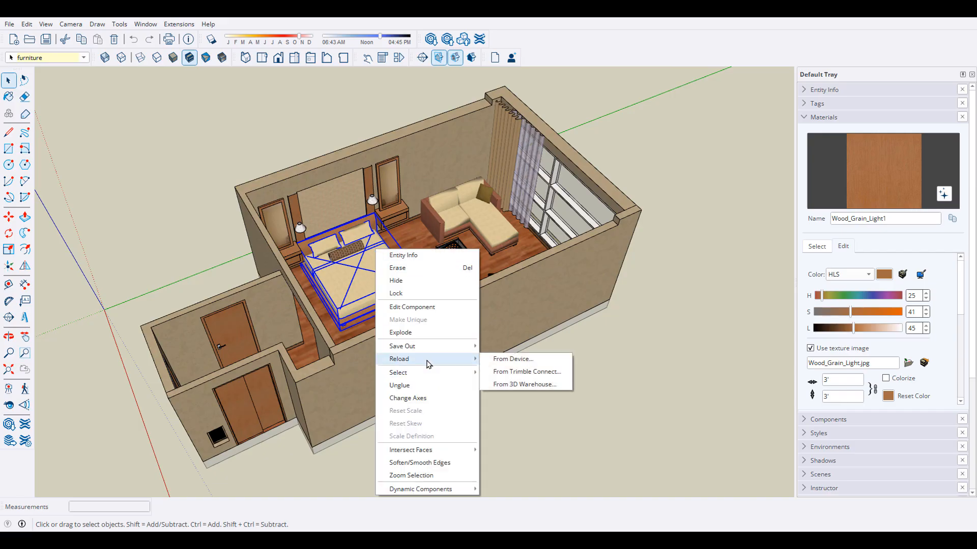
pyautogui.click(512, 360)
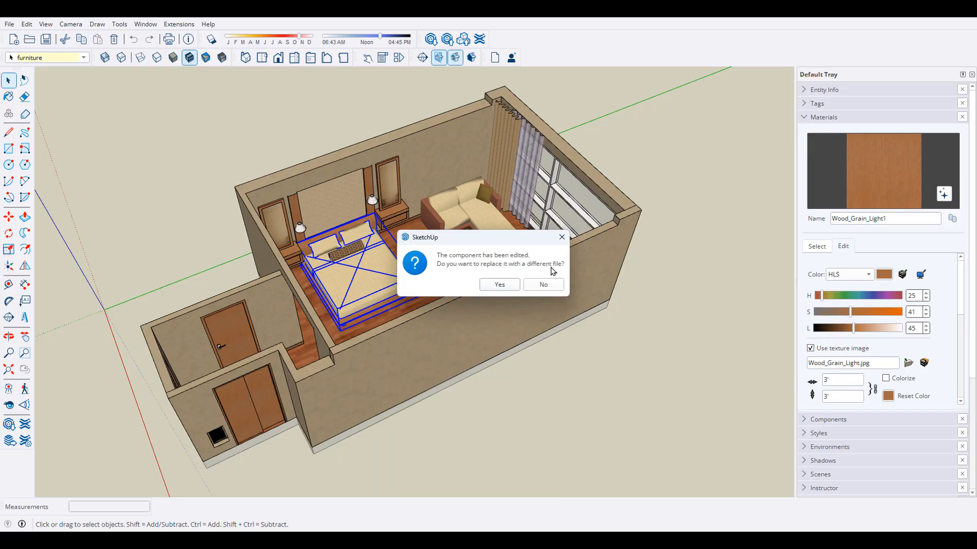
pyautogui.click(498, 286)
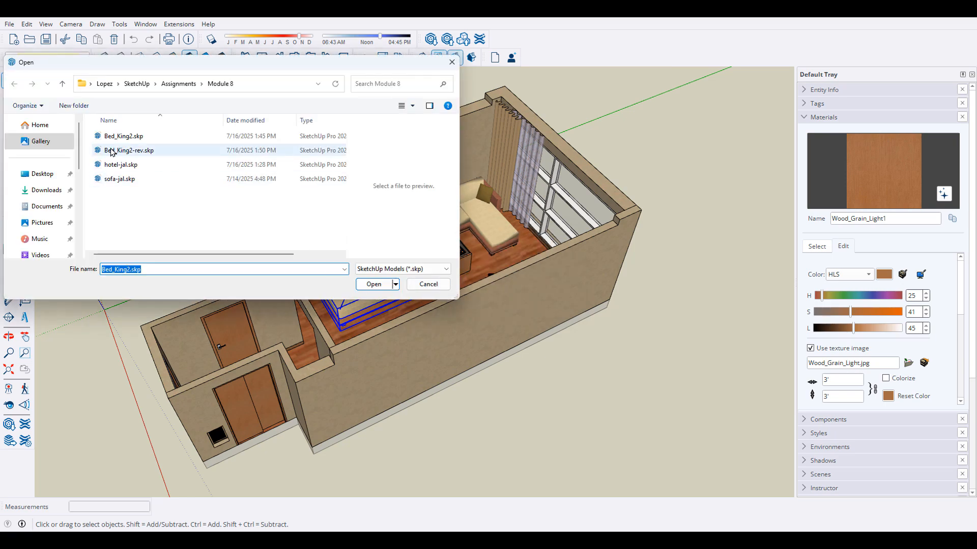
pyautogui.click(134, 152)
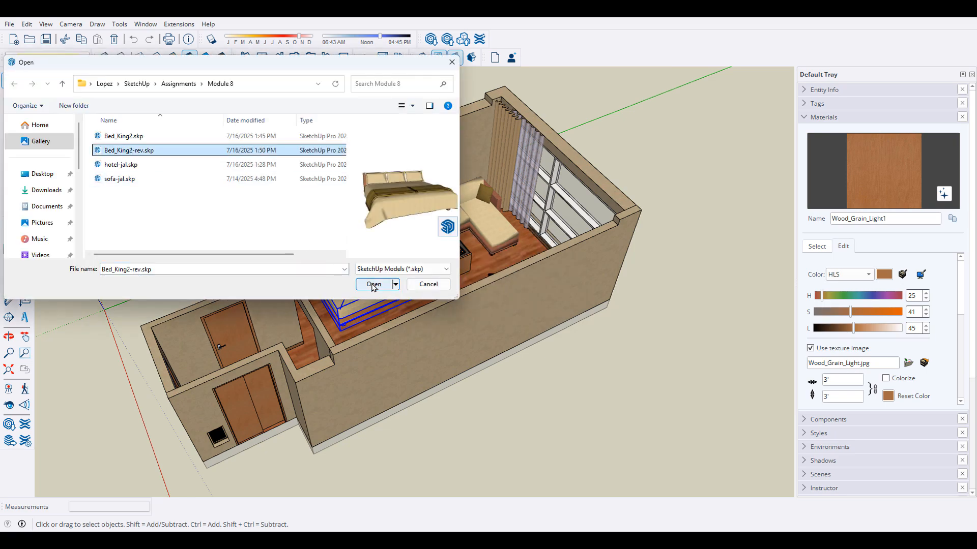
pyautogui.click(374, 285)
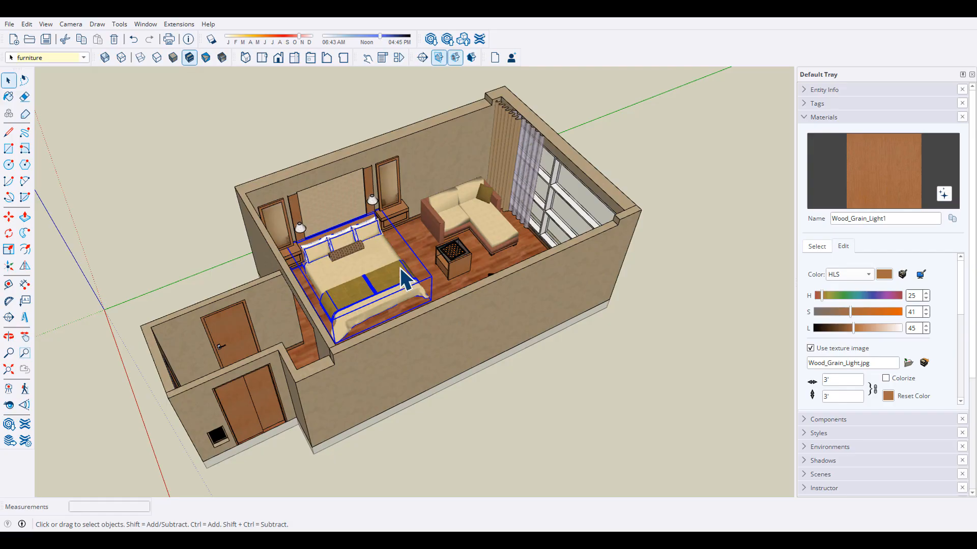
# Examine how the woven bolster sits on the replaced bed's cover and against the pillows.
pyautogui.moveTo(436, 268); pyautogui.dragTo(283, 239, button='middle')
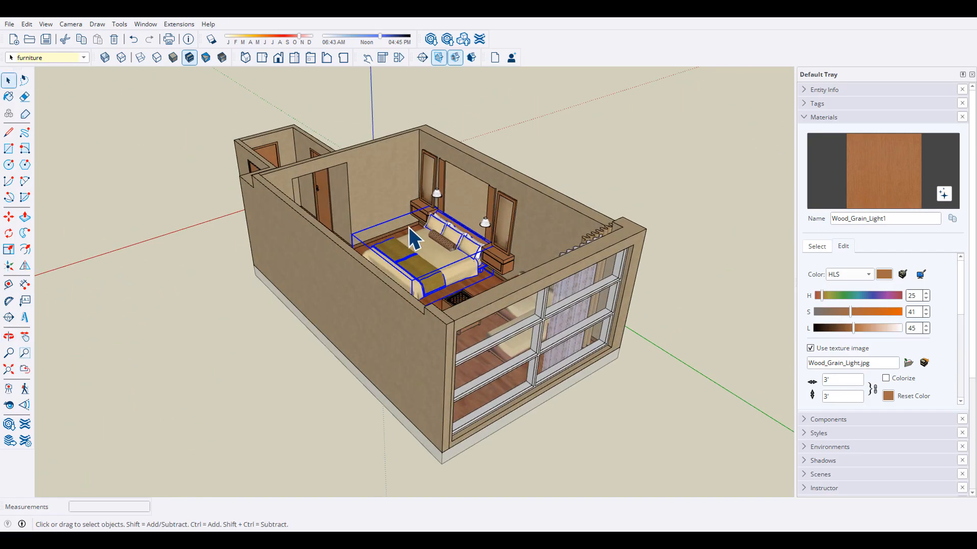
pyautogui.scroll(10, 419, 242)
pyautogui.scroll(8, 493, 313)
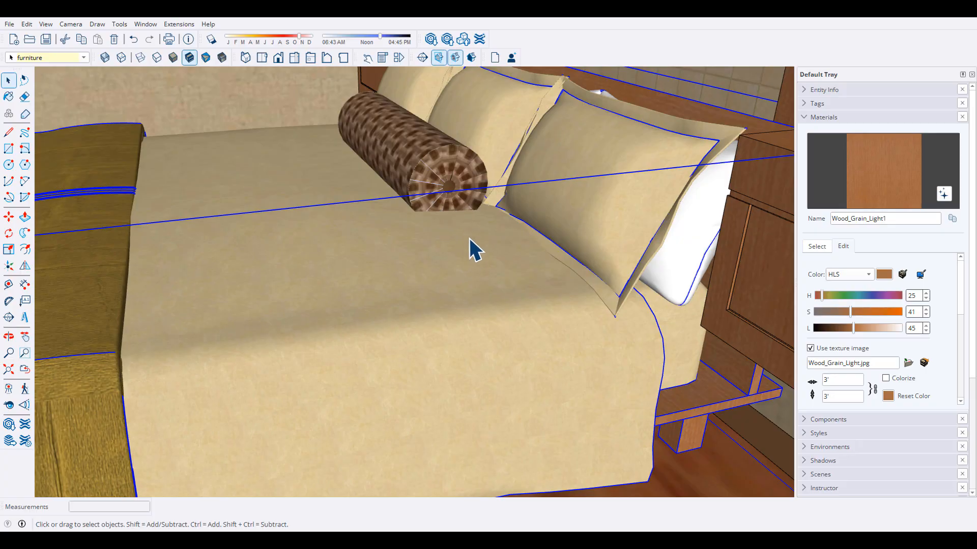
pyautogui.moveTo(469, 247); pyautogui.dragTo(646, 360, button='middle')
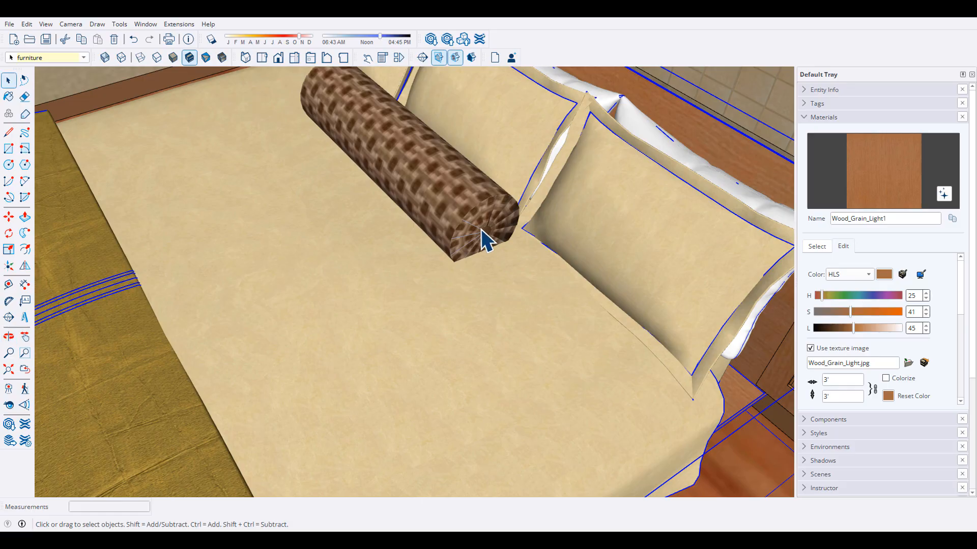
pyautogui.click(479, 235)
pyautogui.moveTo(468, 212); pyautogui.dragTo(456, 109, button='middle')
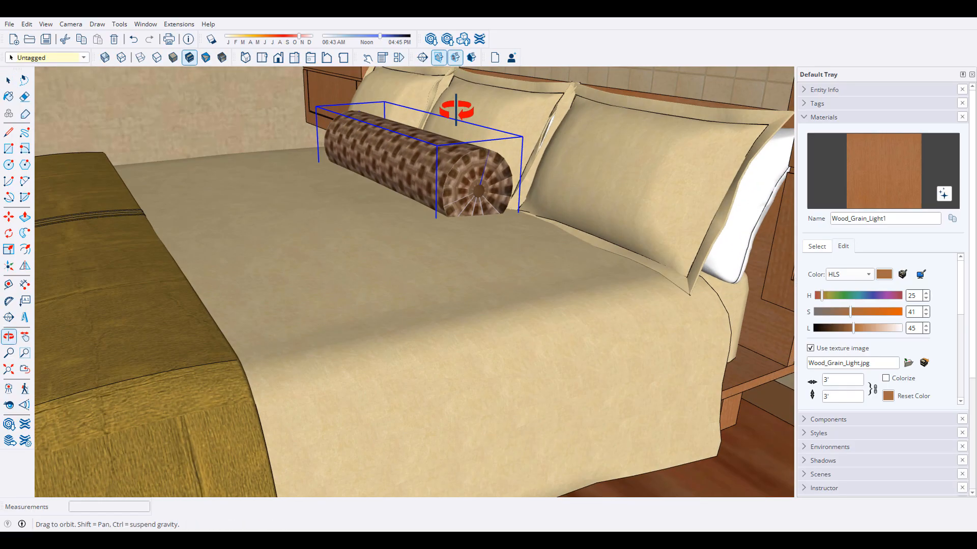
pyautogui.press('m')
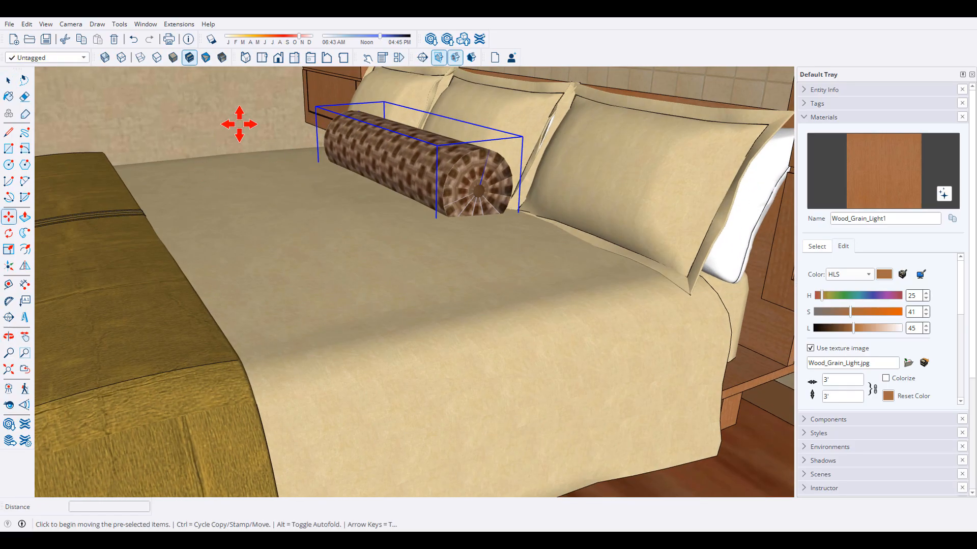
pyautogui.moveTo(246, 126); pyautogui.dragTo(358, 149, button='middle')
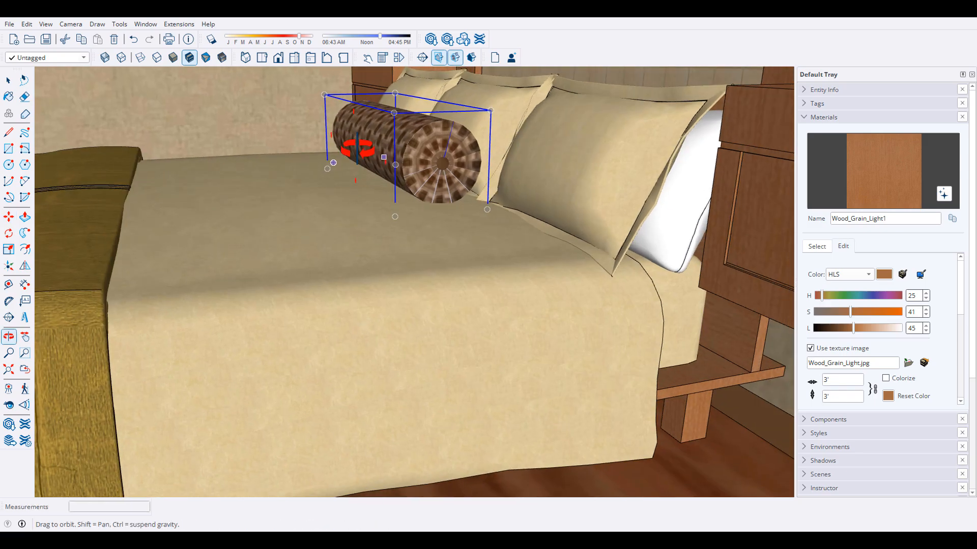
pyautogui.scroll(10, 387, 183)
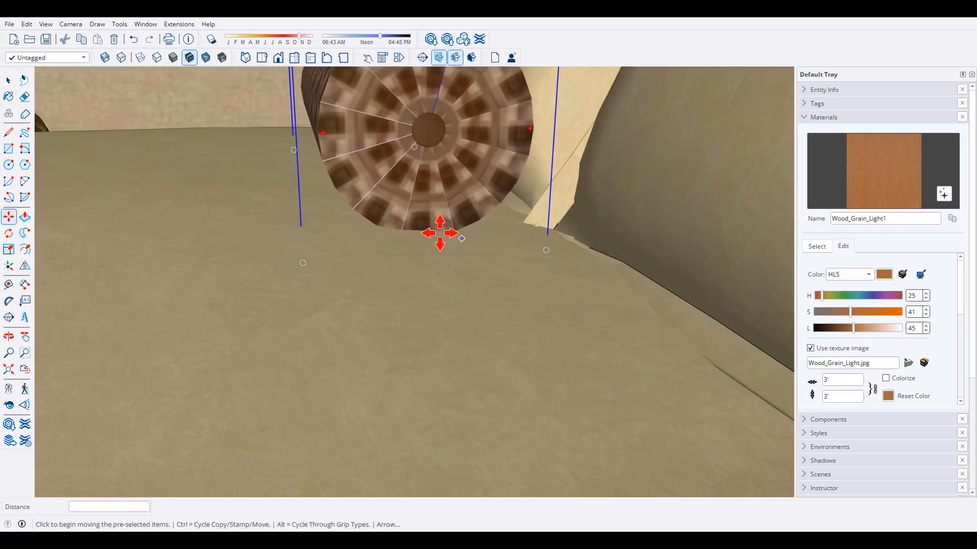
pyautogui.moveTo(440, 233); pyautogui.dragTo(593, 319, button='middle')
pyautogui.scroll(-5, 593, 321)
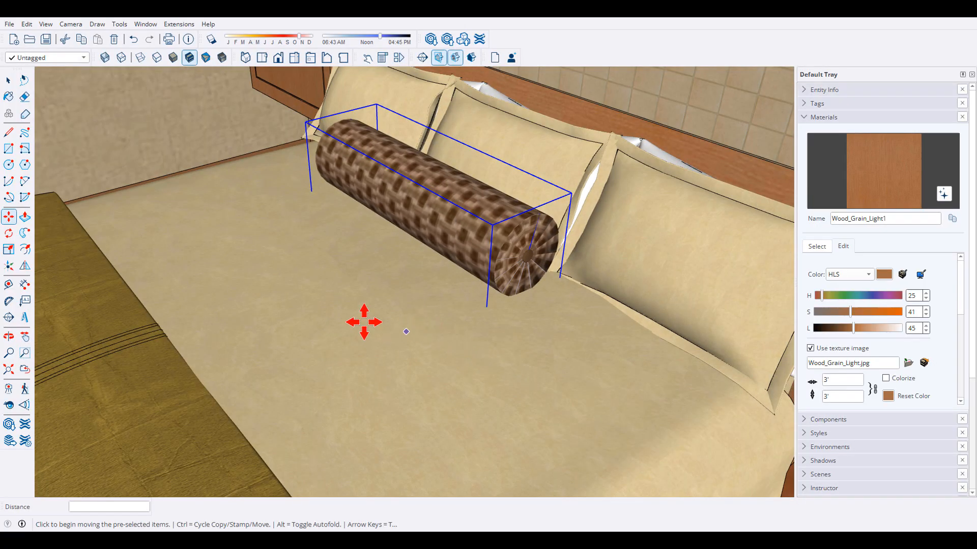
pyautogui.moveTo(363, 323); pyautogui.dragTo(569, 348, button='middle')
pyautogui.scroll(-6, 477, 320)
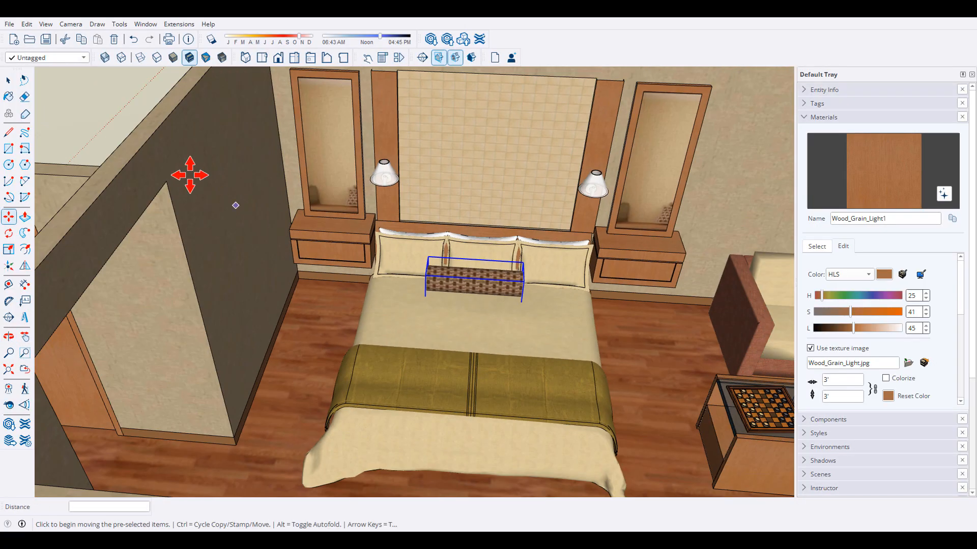
pyautogui.press('space')
pyautogui.click(116, 110)
# Check the replaced bed's legs at floor level and return to an overview of the whole hotel room.
pyautogui.moveTo(530, 291); pyautogui.dragTo(488, 279, button='middle')
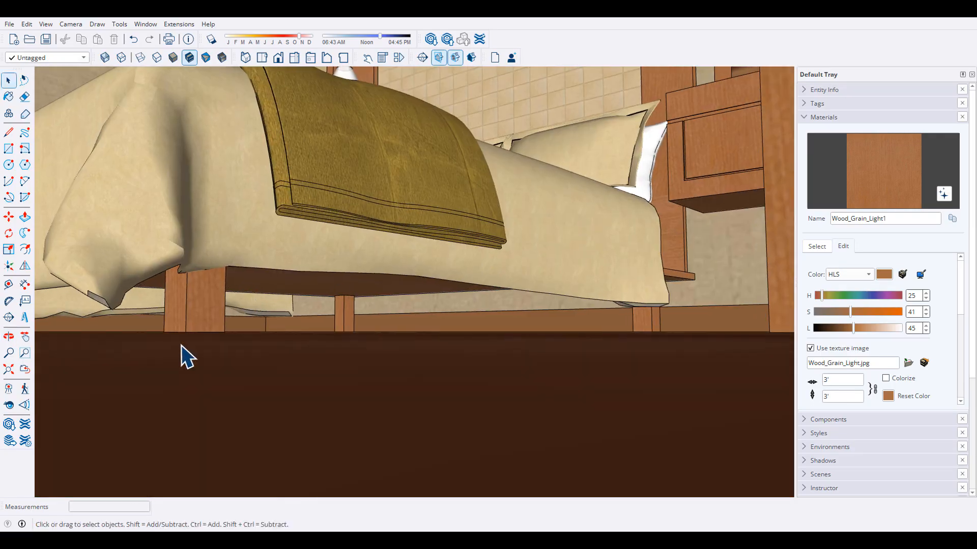
pyautogui.moveTo(182, 346); pyautogui.dragTo(328, 358, button='middle')
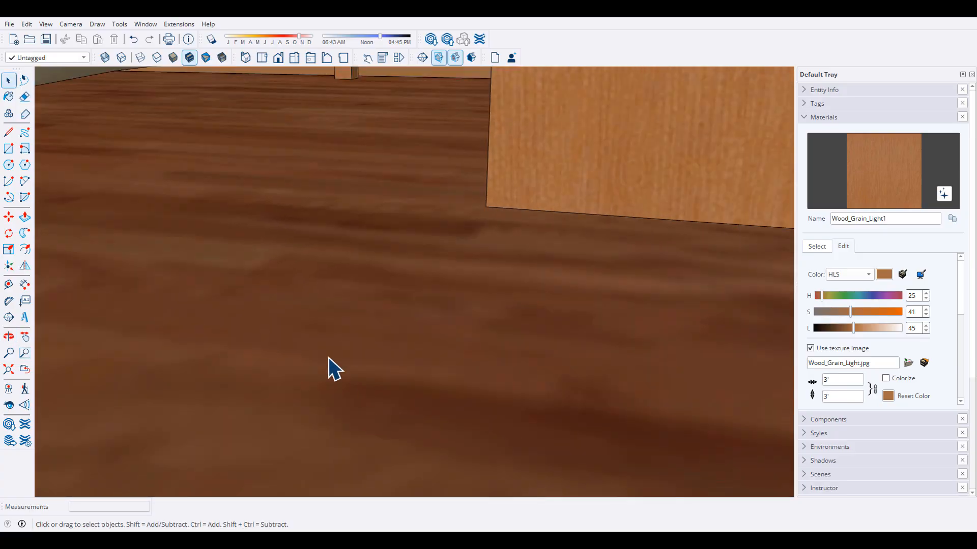
pyautogui.click(9, 370)
pyautogui.scroll(-3, 229, 328)
pyautogui.moveTo(239, 298); pyautogui.dragTo(397, 385, button='middle')
pyautogui.moveTo(425, 313); pyautogui.dragTo(389, 330, button='middle')
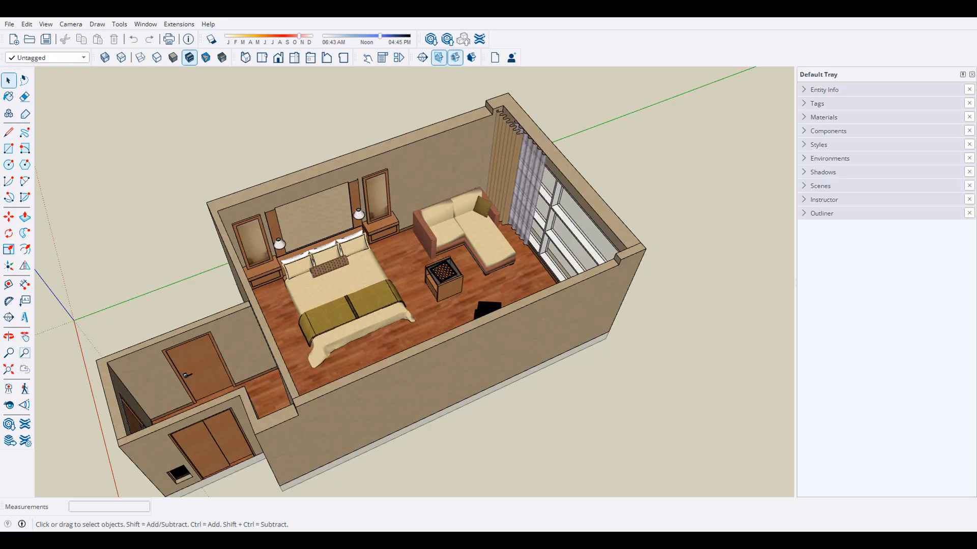
# Select the king bed component in the model's Outliner and look at its available reload sources.
pyautogui.click(804, 216)
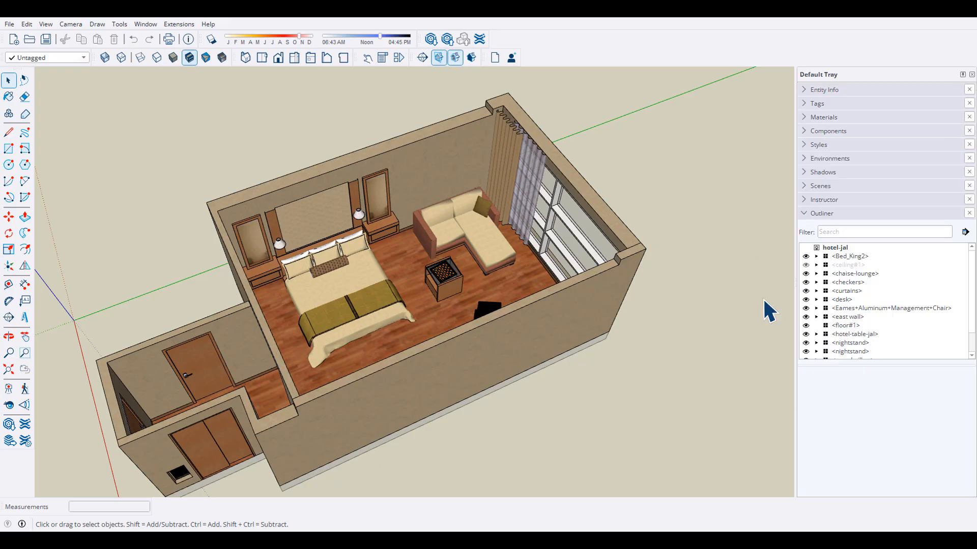
pyautogui.click(855, 258)
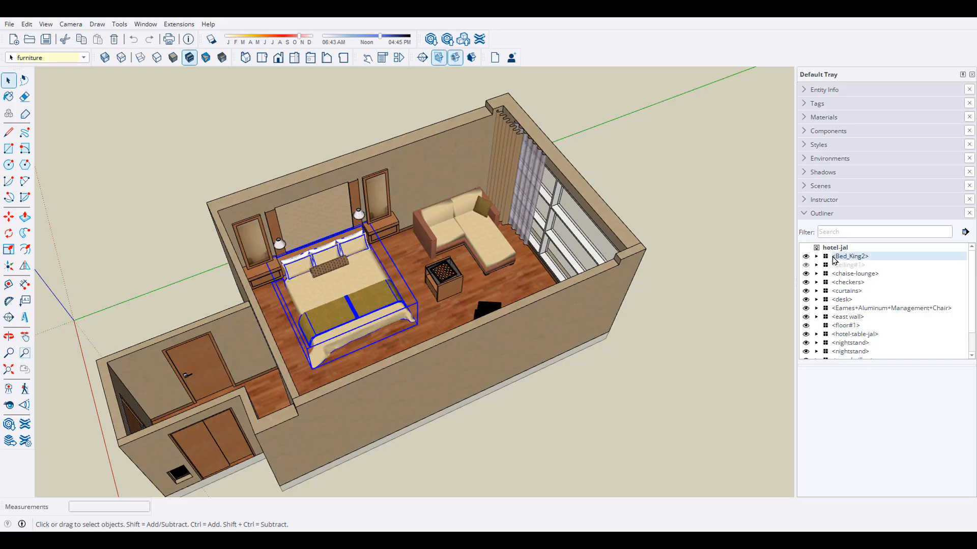
pyautogui.rightClick(867, 258)
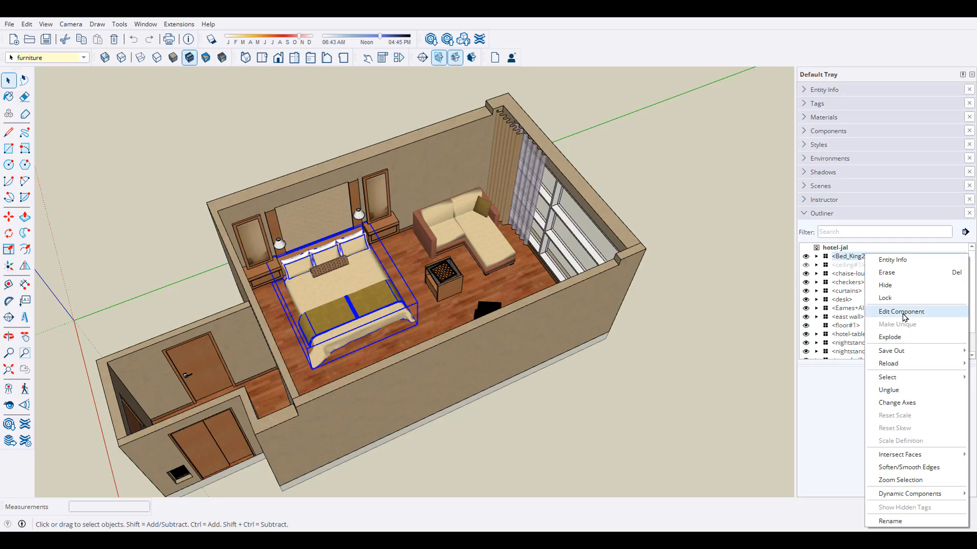
pyautogui.moveTo(911, 363)
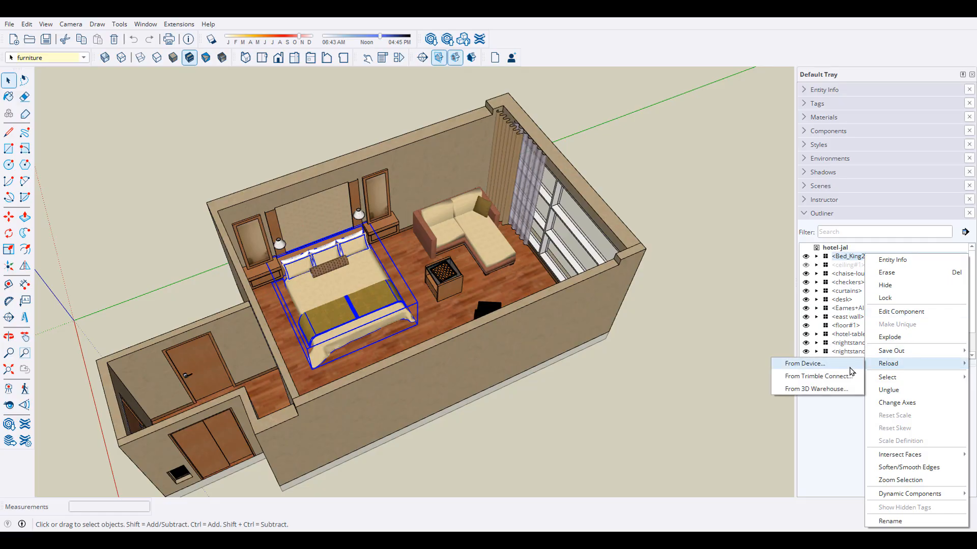
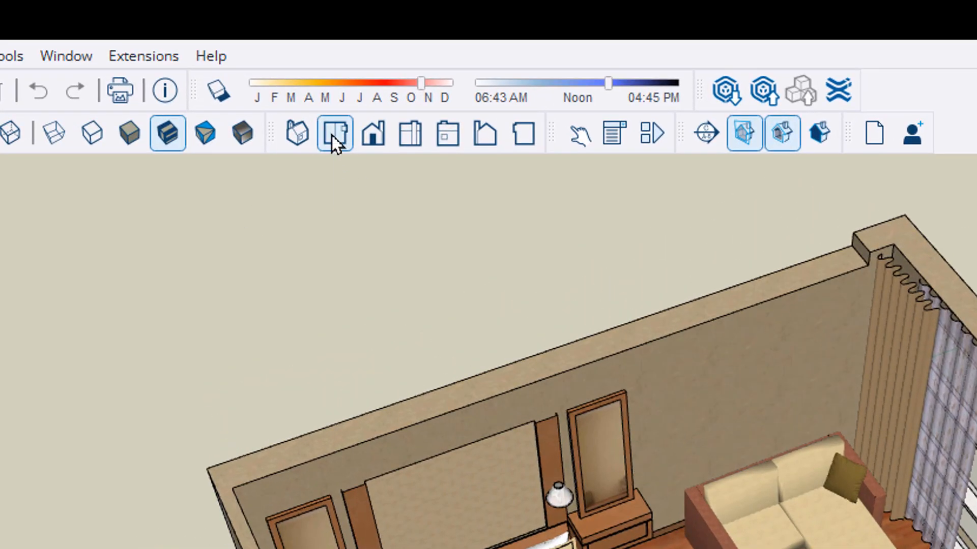
# Create a scene from a top view that shows the entire hotel room.
pyautogui.click(332, 135)
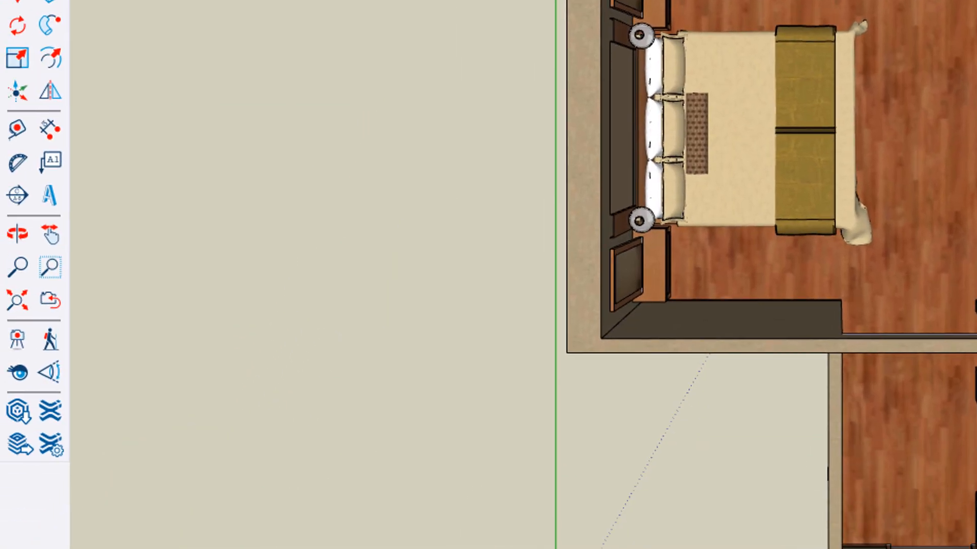
pyautogui.click(22, 299)
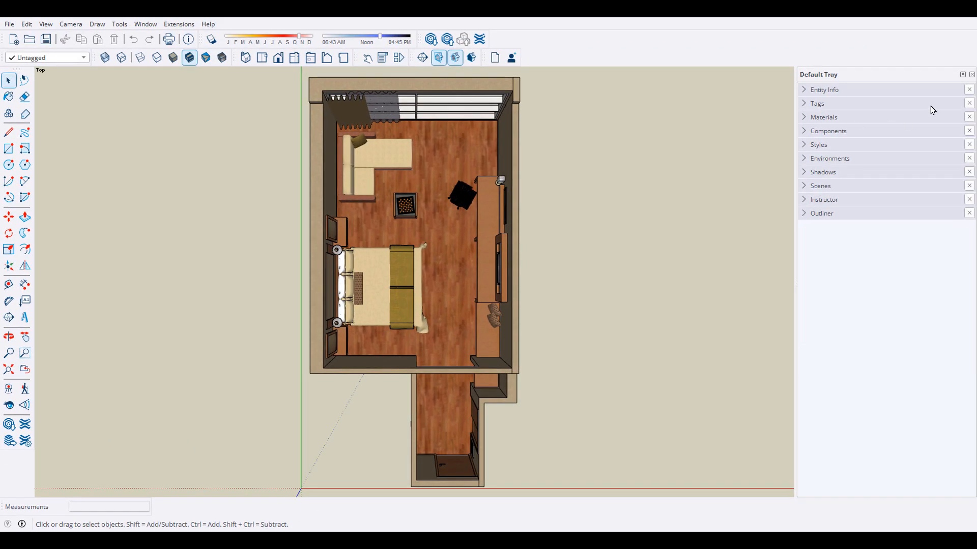
pyautogui.click(837, 188)
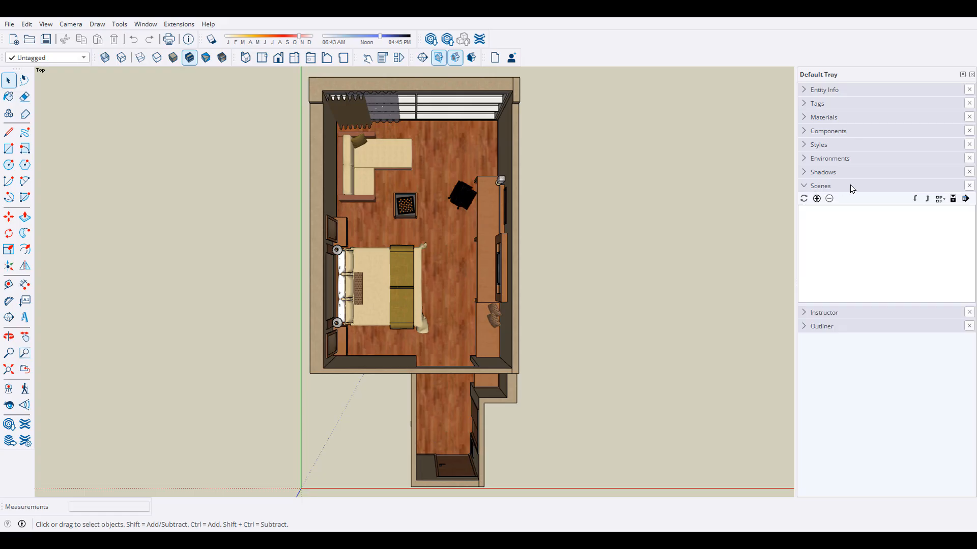
pyautogui.click(146, 25)
pyautogui.moveTo(150, 35)
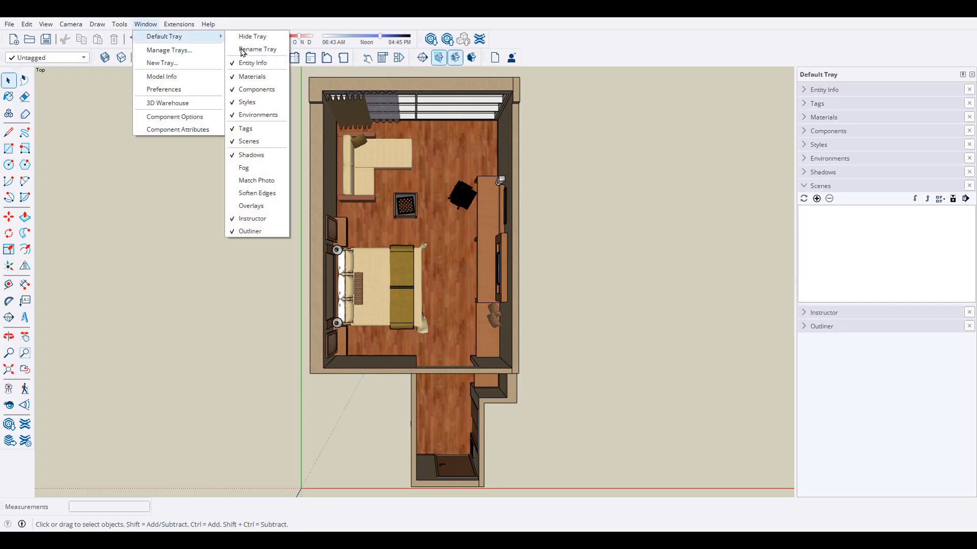
pyautogui.click(817, 199)
pyautogui.click(817, 198)
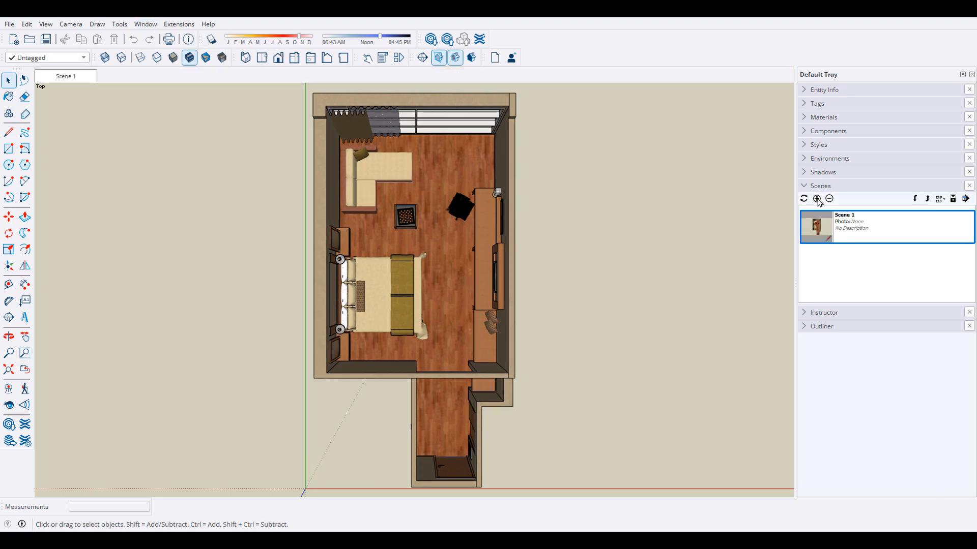
# Test the new scene by orbiting away from the top view and recalling it.
pyautogui.moveTo(650, 336); pyautogui.dragTo(303, 160, button='middle')
pyautogui.scroll(-5, 304, 162)
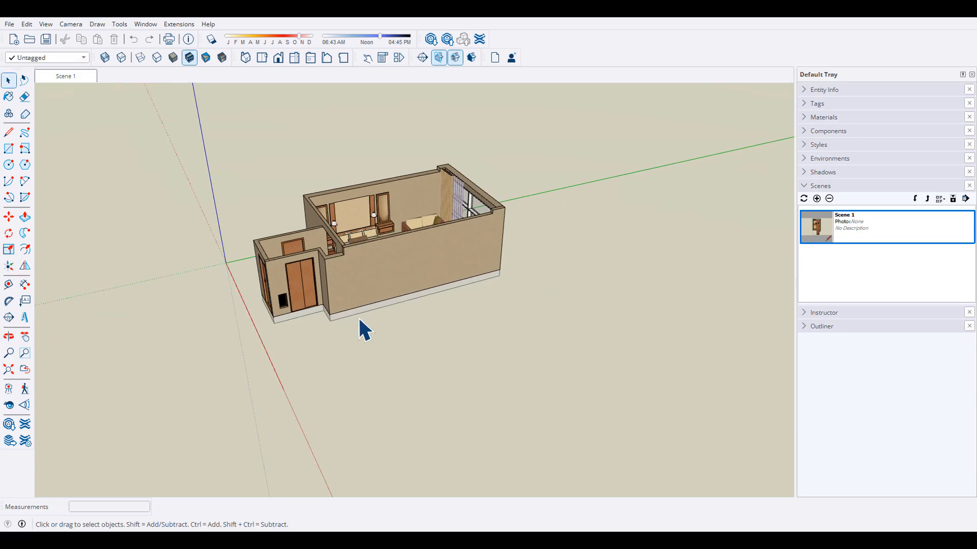
pyautogui.click(66, 76)
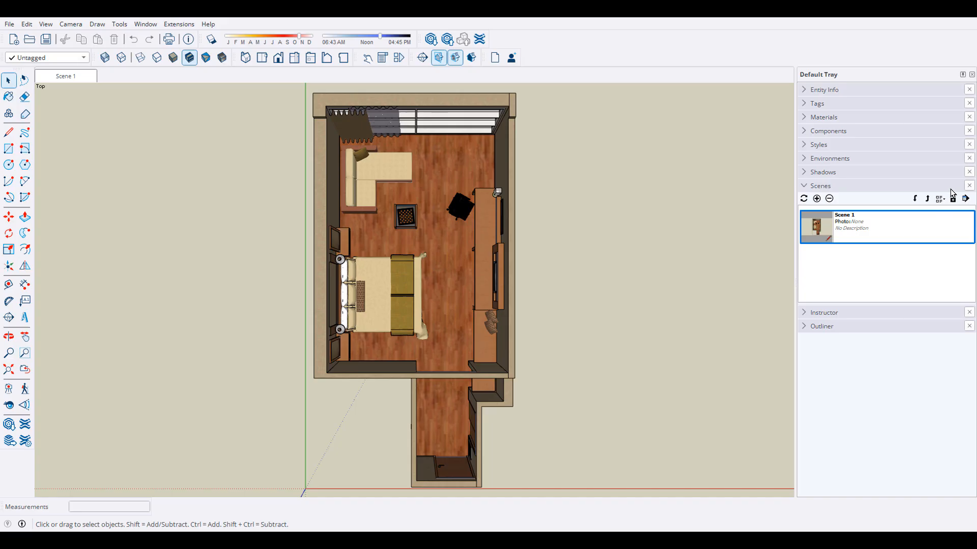
# Display the scene details and rename the top-view scene Plan.
pyautogui.moveTo(896, 303); pyautogui.dragTo(890, 384)
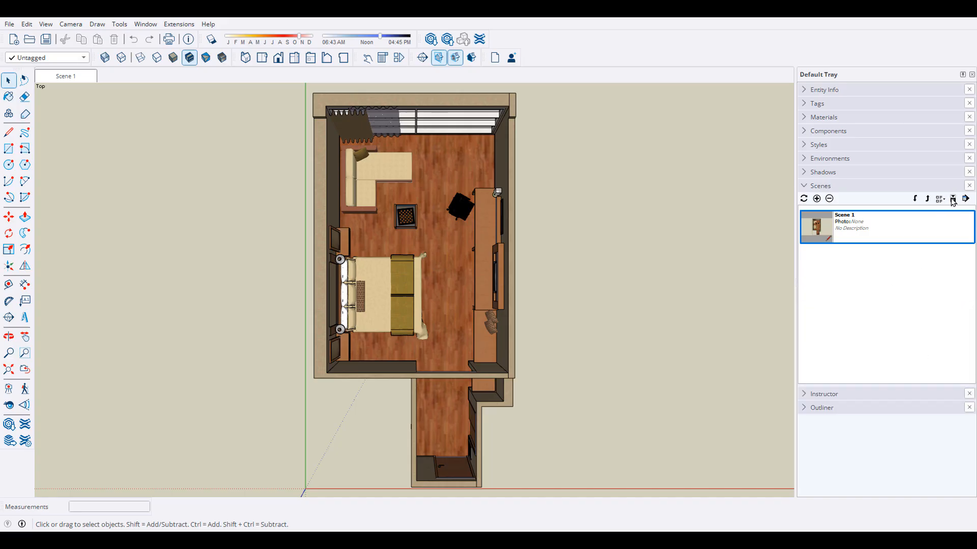
pyautogui.click(953, 199)
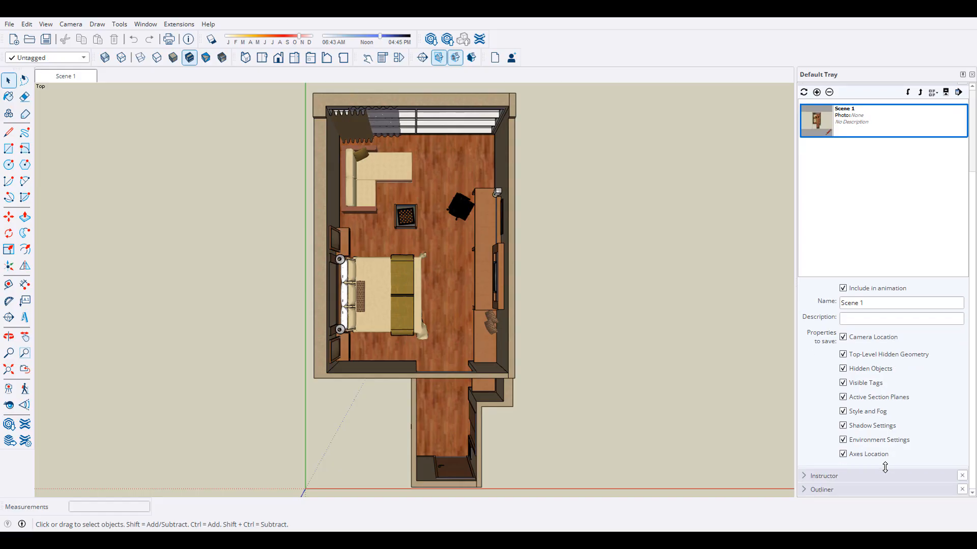
pyautogui.scroll(3, 893, 406)
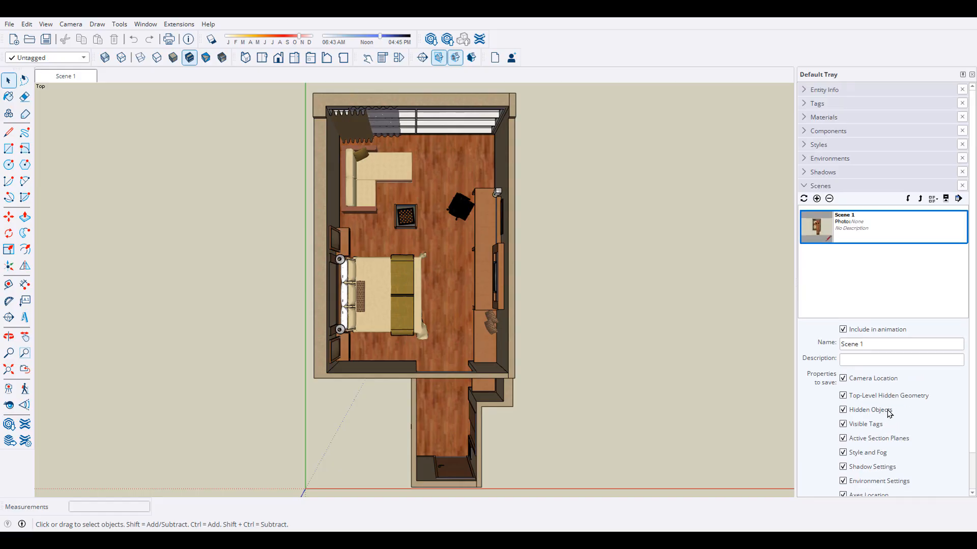
pyautogui.scroll(-2, 890, 413)
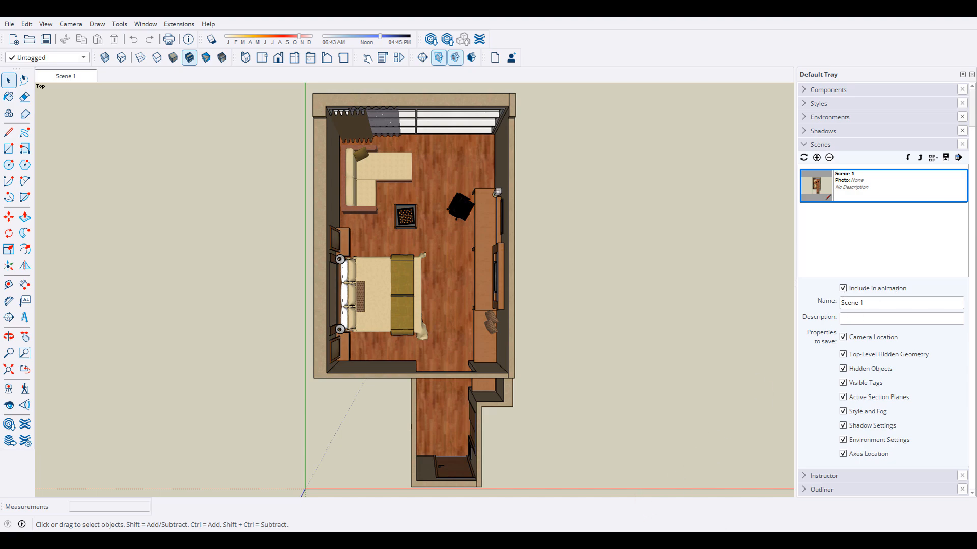
pyautogui.click(879, 303)
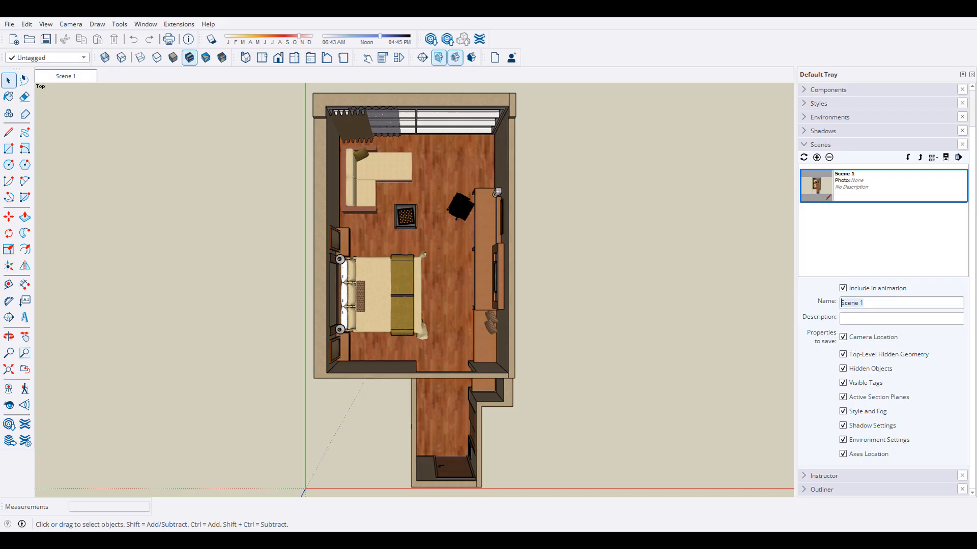
pyautogui.write('Plan')
pyautogui.click(881, 318)
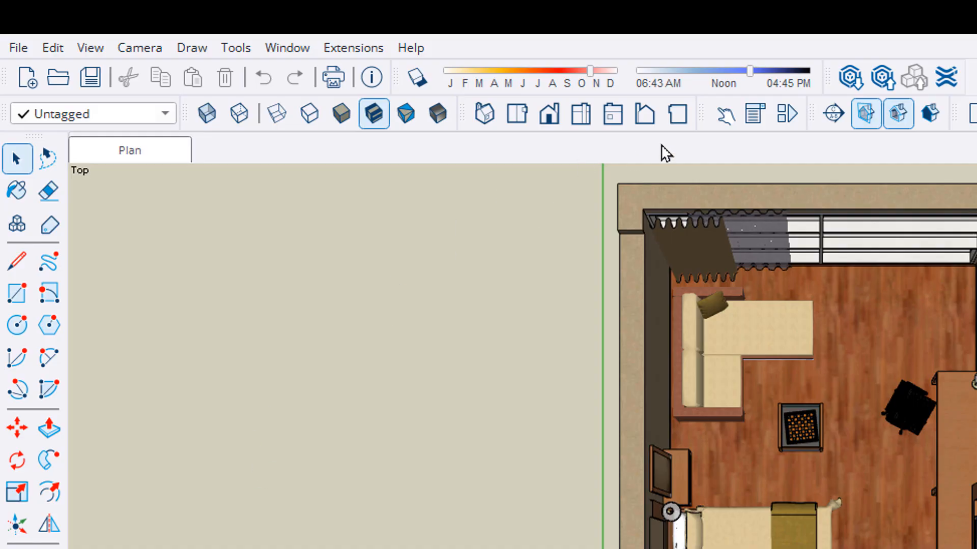
# Switch to the right-side view, hide the east wall tag and show the ceiling tag.
pyautogui.click(581, 110)
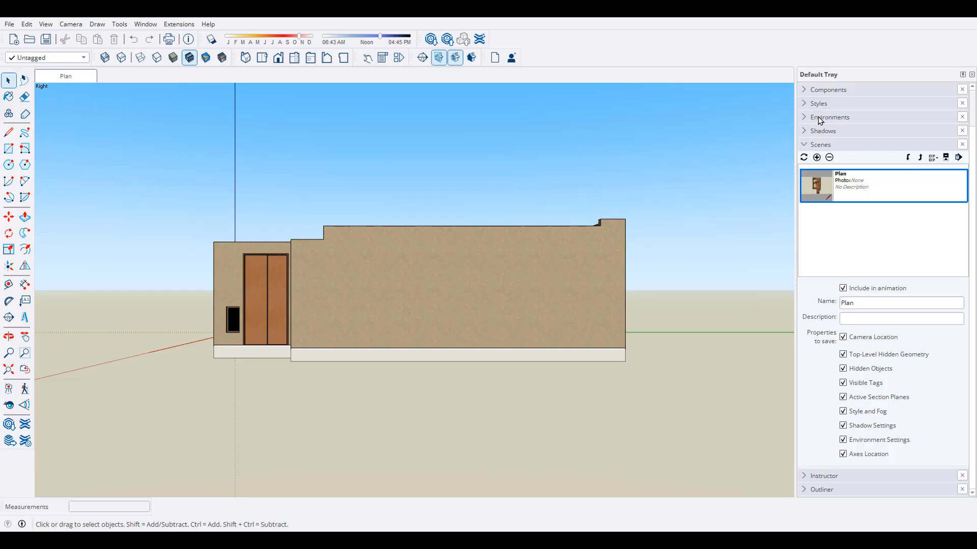
pyautogui.click(816, 145)
pyautogui.click(815, 104)
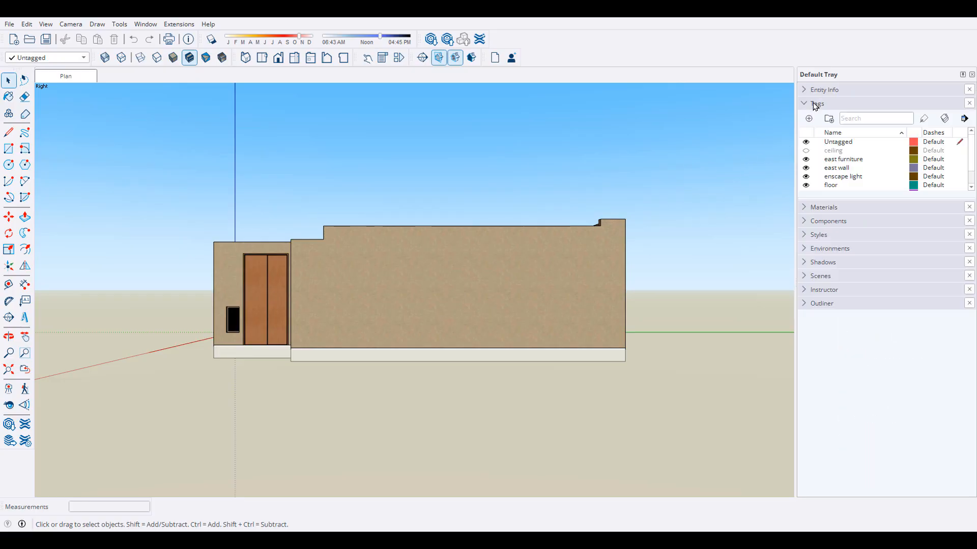
pyautogui.click(805, 168)
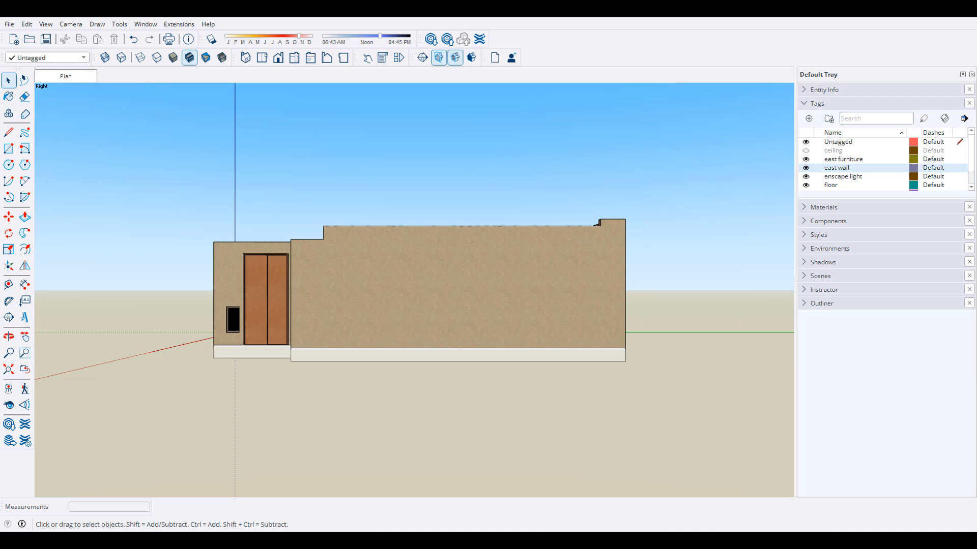
pyautogui.click(805, 167)
pyautogui.click(806, 151)
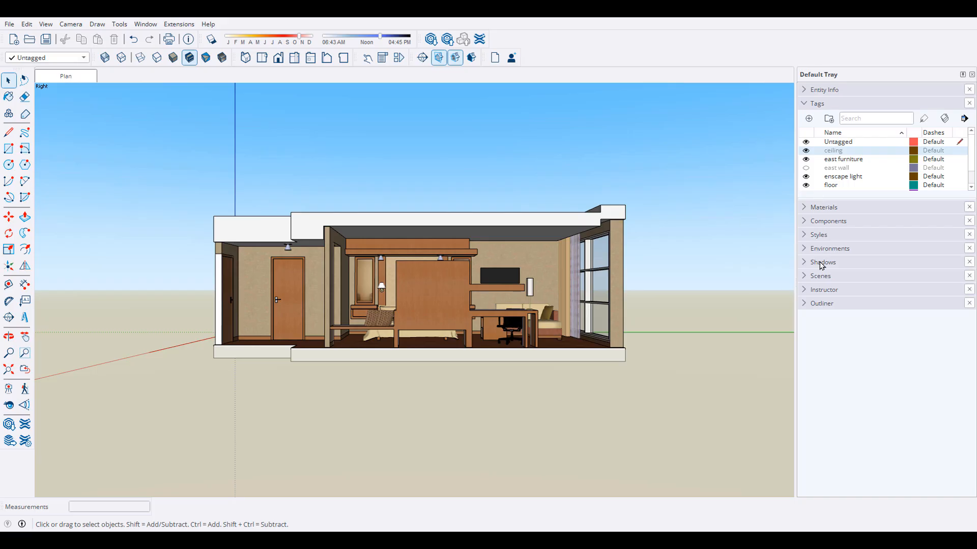
# Add a scene of the right-side view into the room and name it West.
pyautogui.click(808, 276)
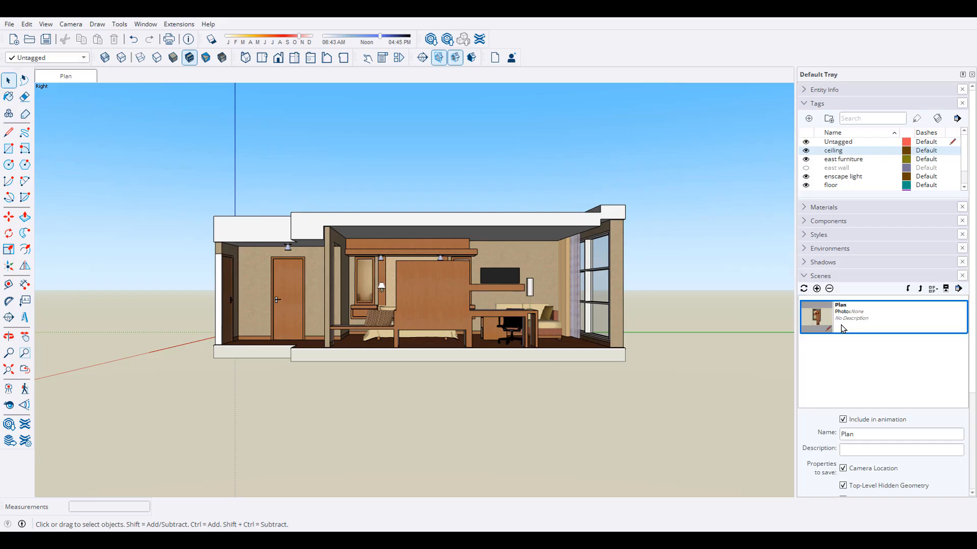
pyautogui.click(816, 289)
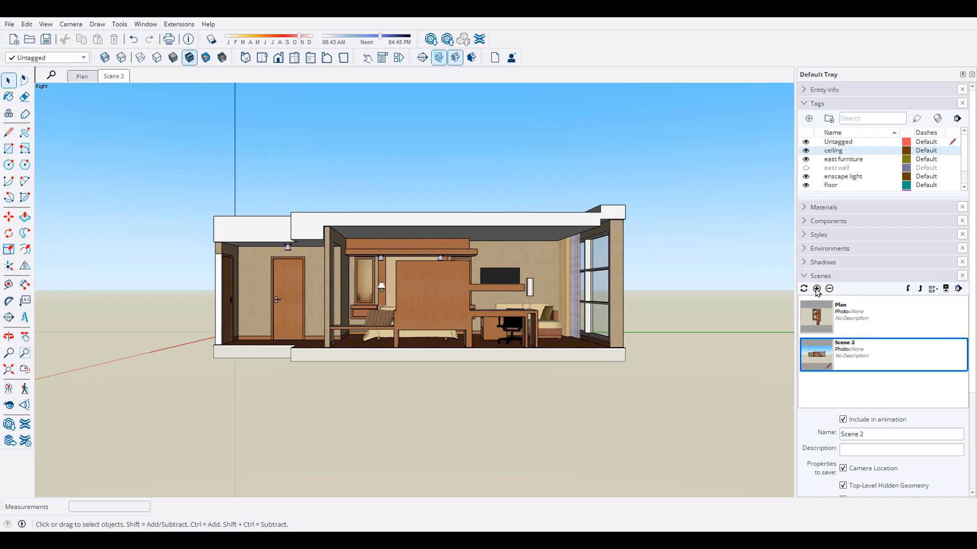
pyautogui.moveTo(885, 438); pyautogui.dragTo(773, 439)
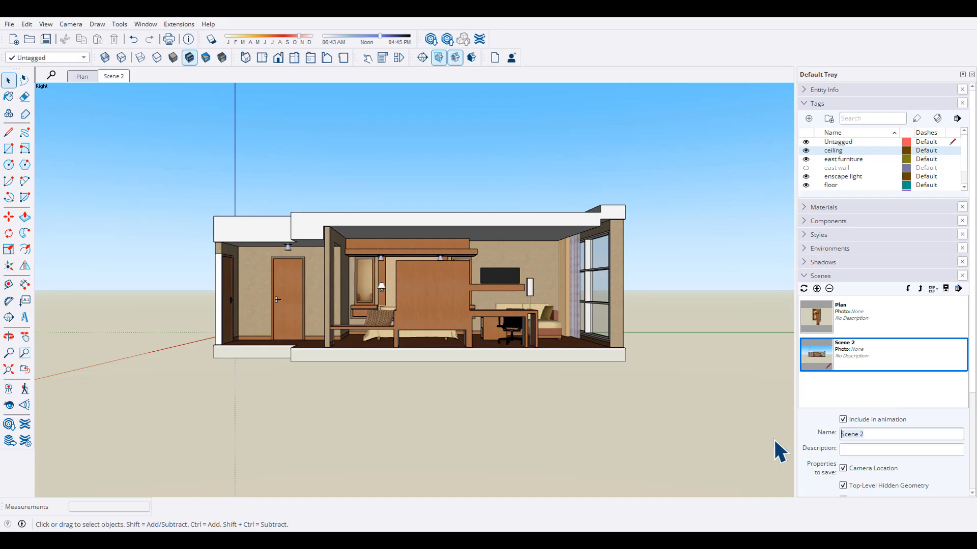
pyautogui.write('West')
pyautogui.click(861, 450)
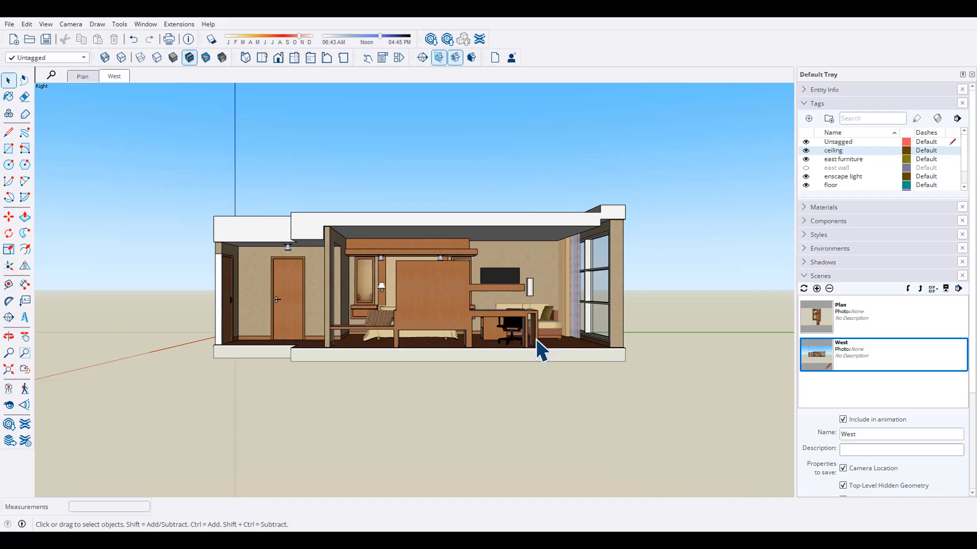
# Hide the east furniture tag without updating the West scene, and switch to Plan and back.
pyautogui.click(806, 160)
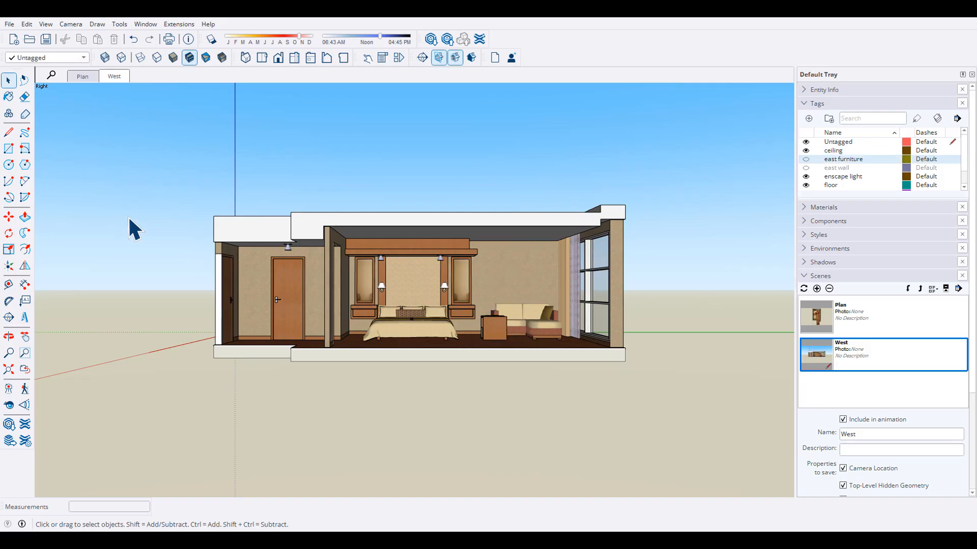
pyautogui.click(83, 77)
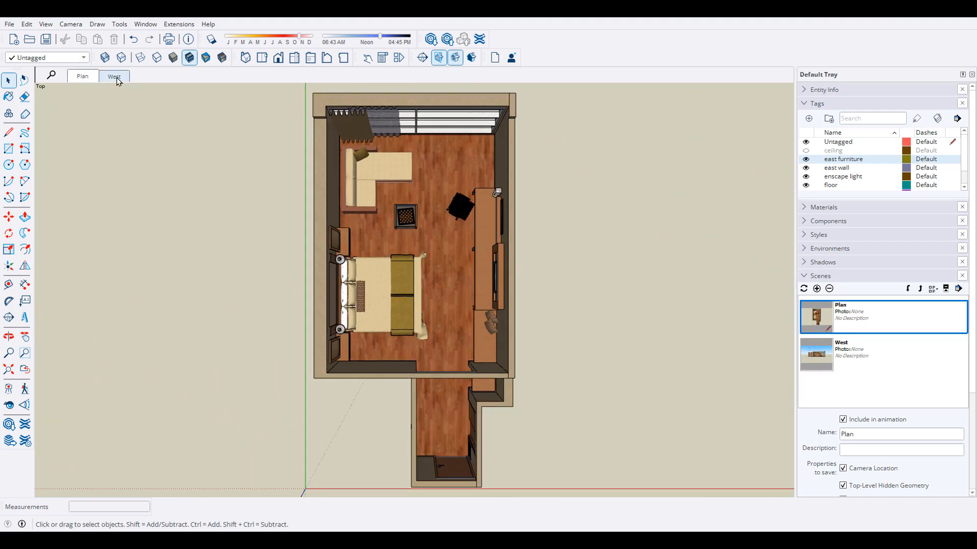
pyautogui.click(115, 77)
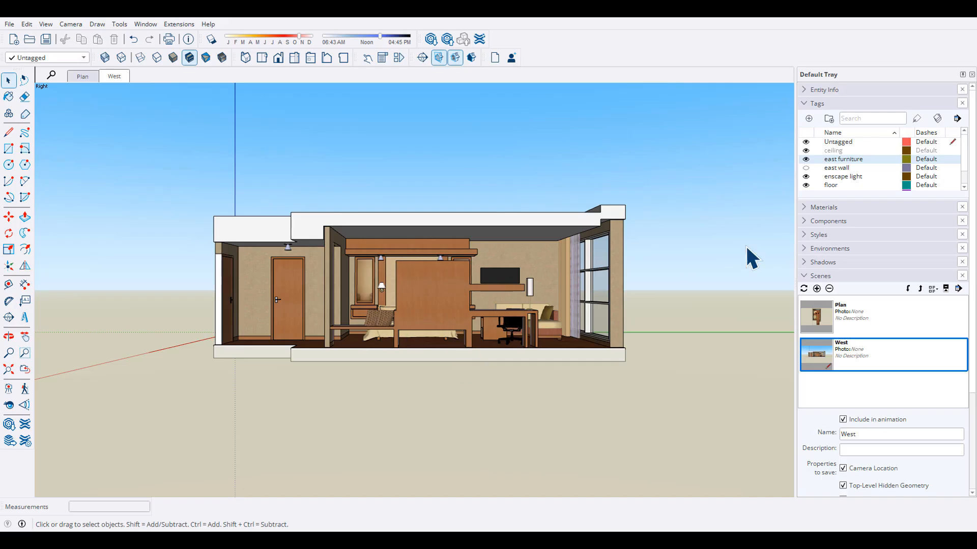
# Hide the east furniture tag and update the West scene with all its properties.
pyautogui.click(806, 159)
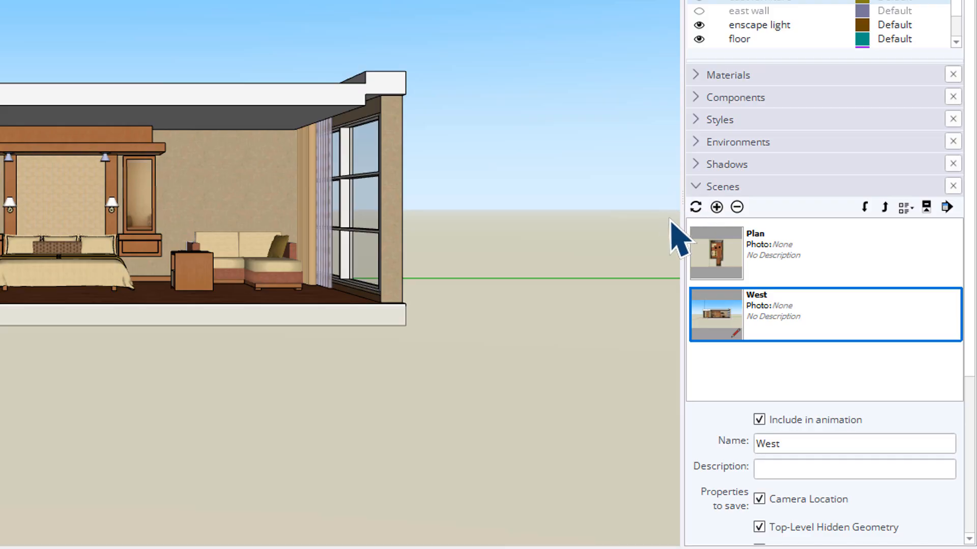
pyautogui.click(696, 208)
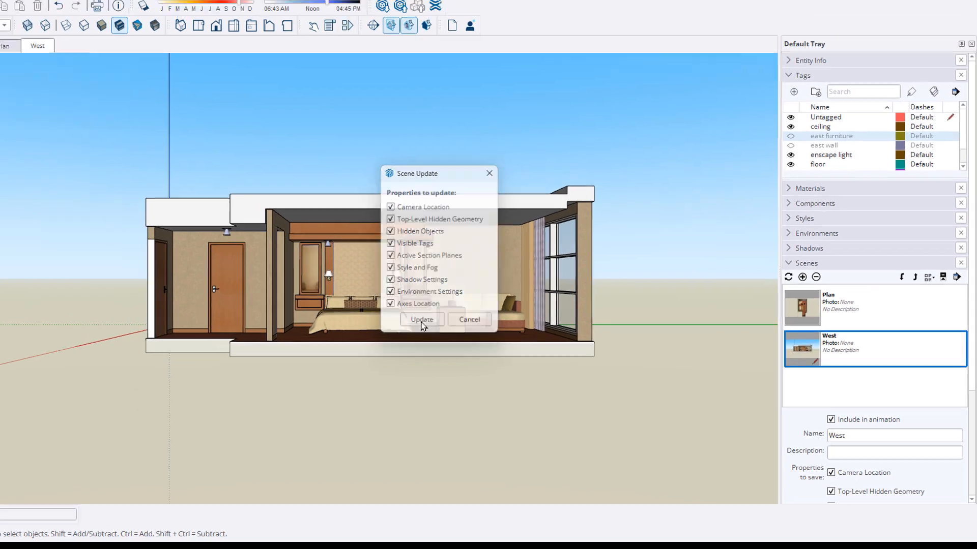
pyautogui.click(147, 273)
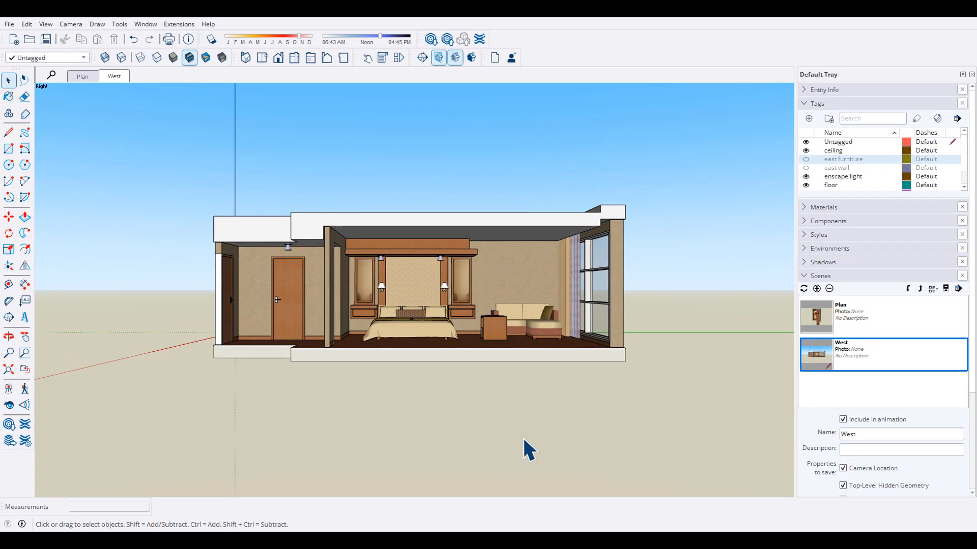
# Update the West scene with the enscape light tag hidden and the model zoomed to extents, and check it against Plan.
pyautogui.click(84, 76)
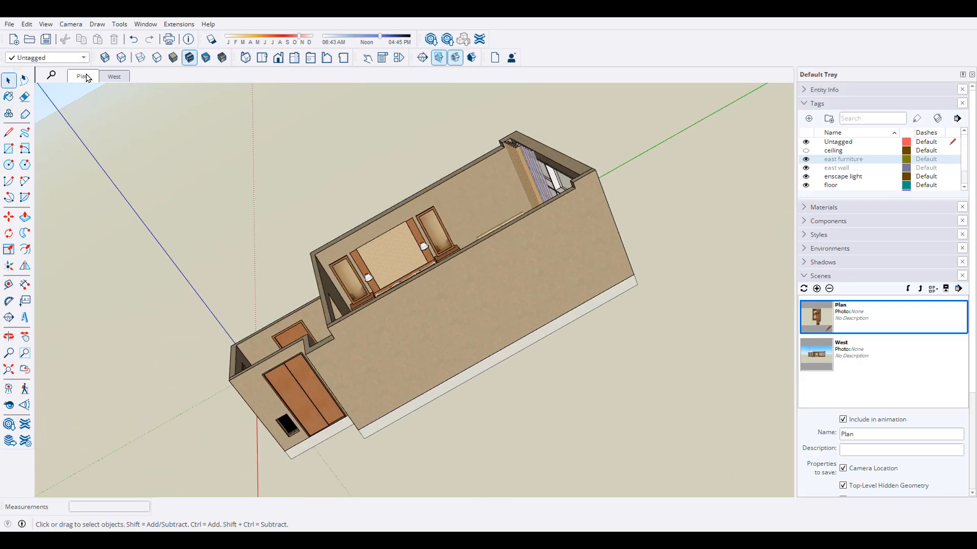
pyautogui.click(113, 78)
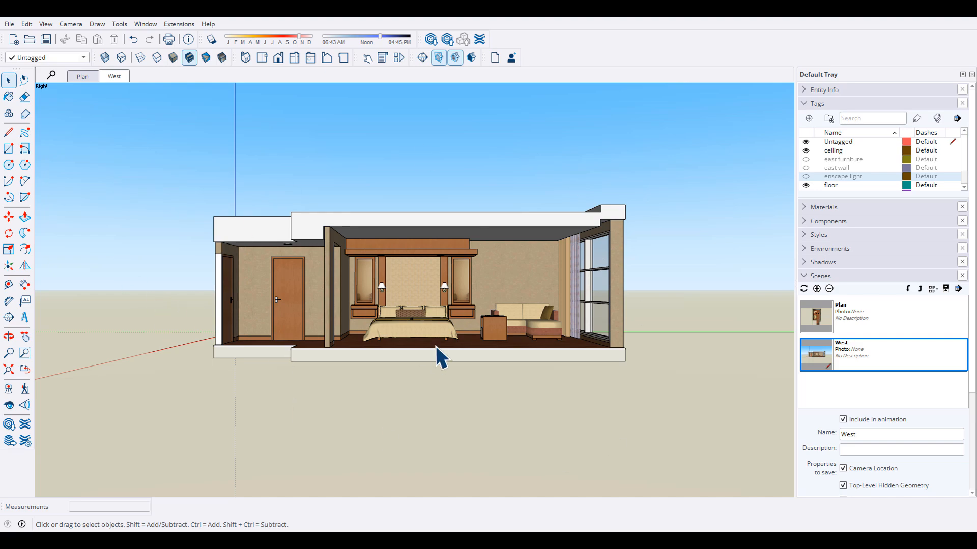
pyautogui.click(9, 370)
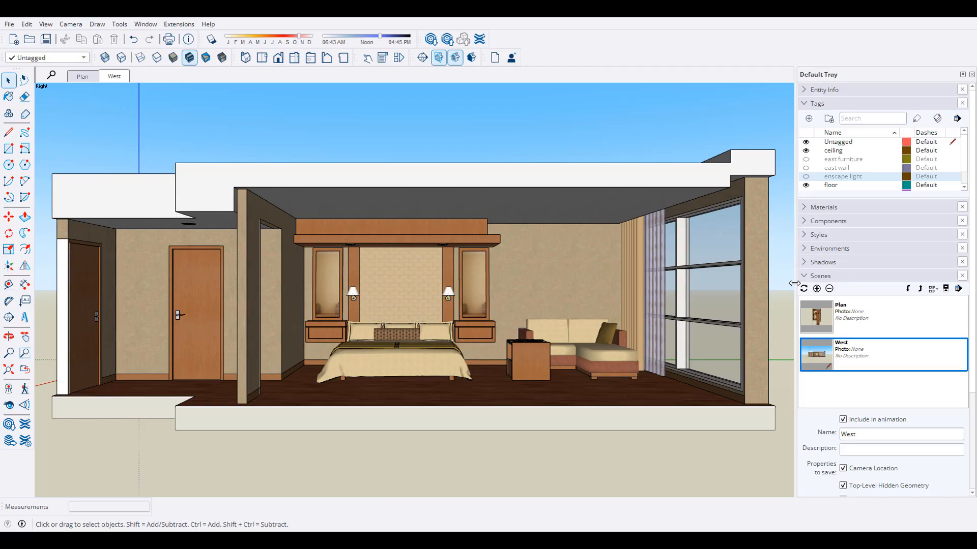
pyautogui.rightClick(126, 80)
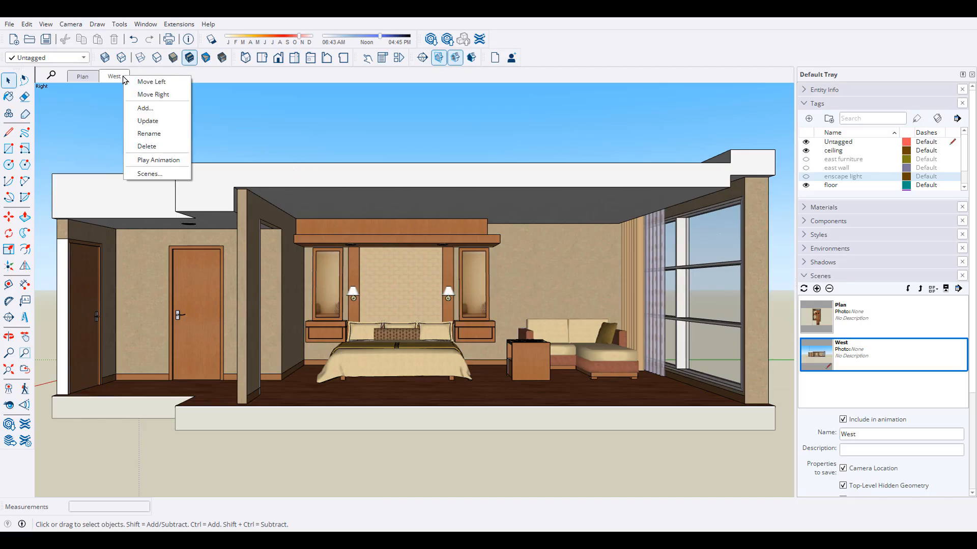
pyautogui.click(182, 126)
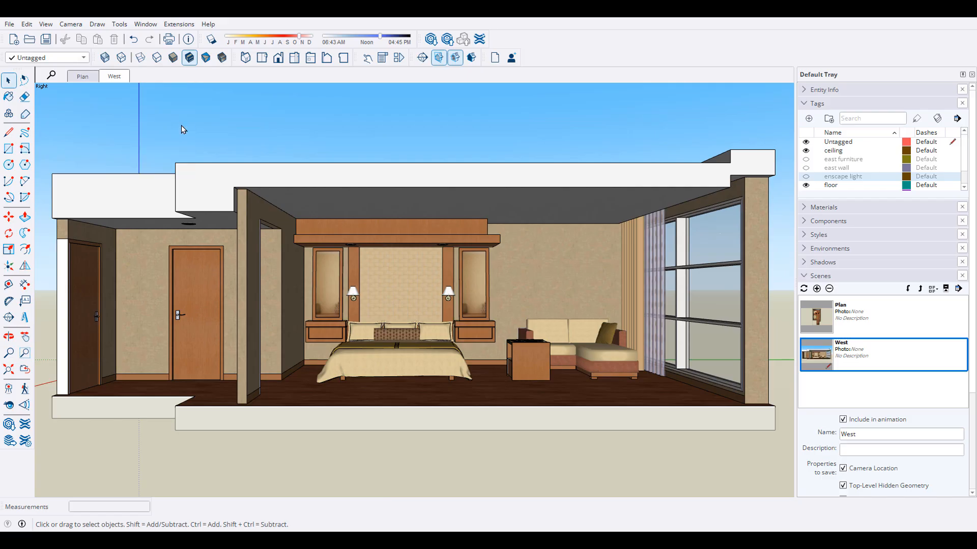
pyautogui.click(77, 79)
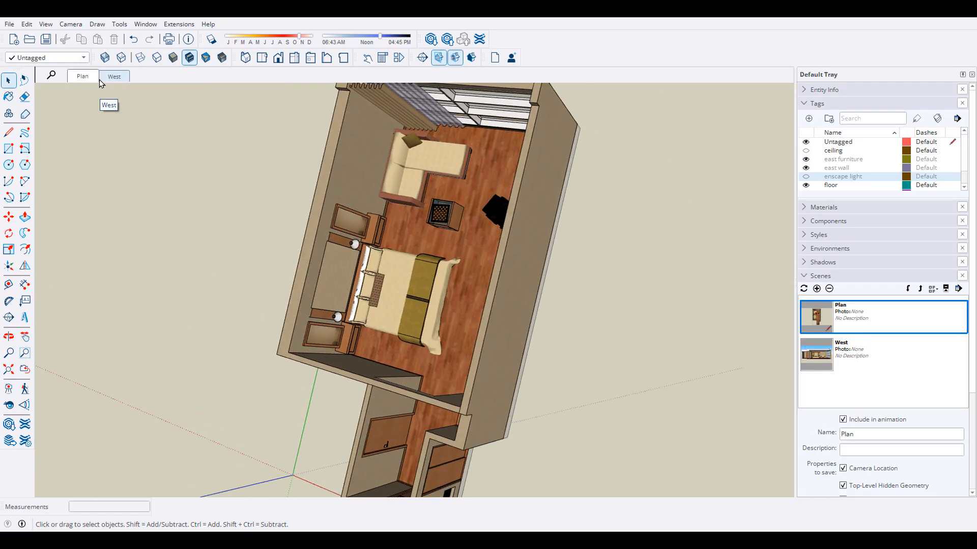
pyautogui.click(112, 77)
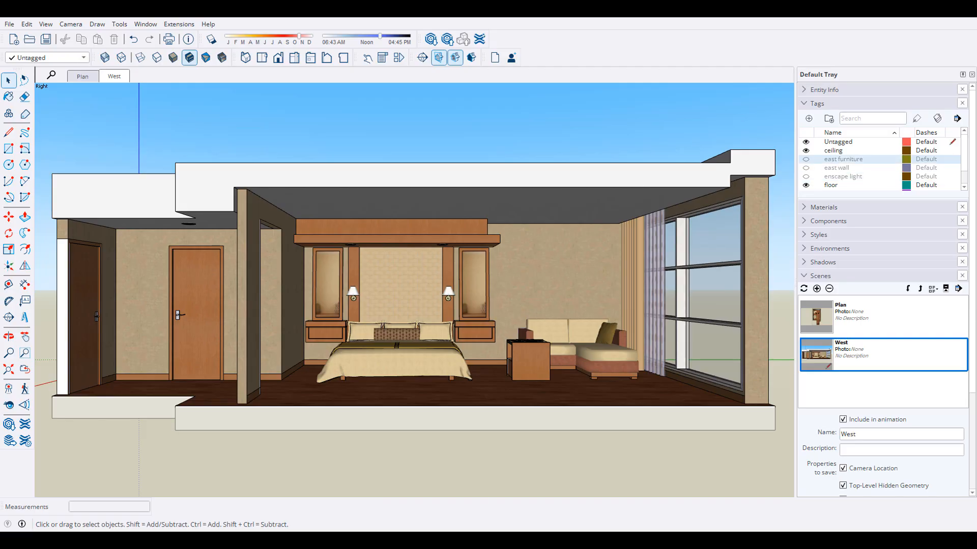
# Position the camera on the room floor beside the partition wall and look around toward the window.
pyautogui.moveTo(458, 272); pyautogui.dragTo(310, 355, button='middle')
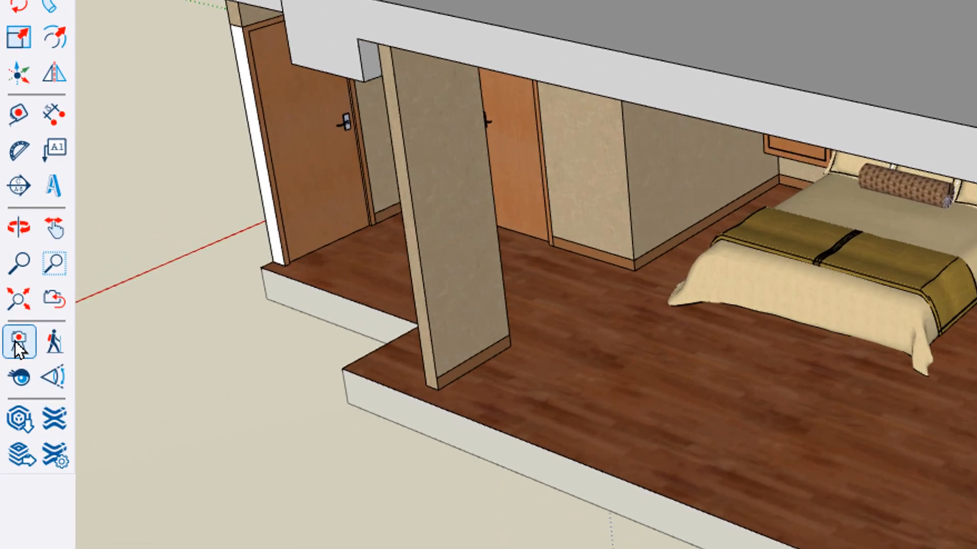
pyautogui.click(16, 340)
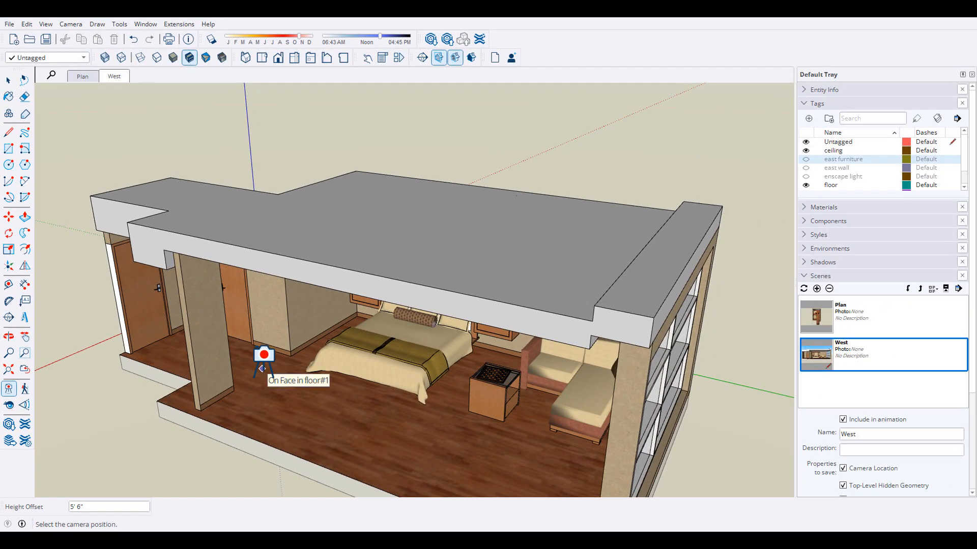
pyautogui.click(262, 368)
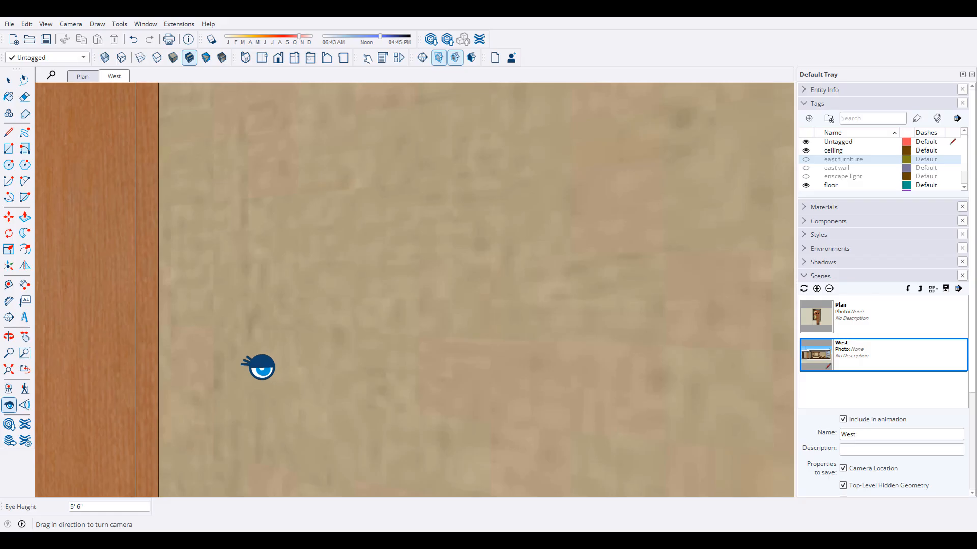
pyautogui.moveTo(262, 367); pyautogui.dragTo(274, 348)
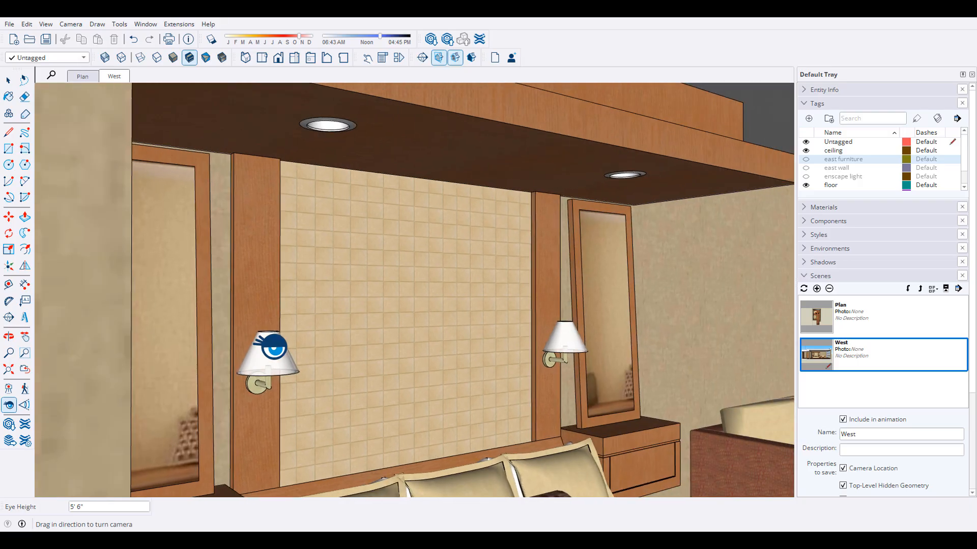
pyautogui.moveTo(75, 353); pyautogui.dragTo(270, 345)
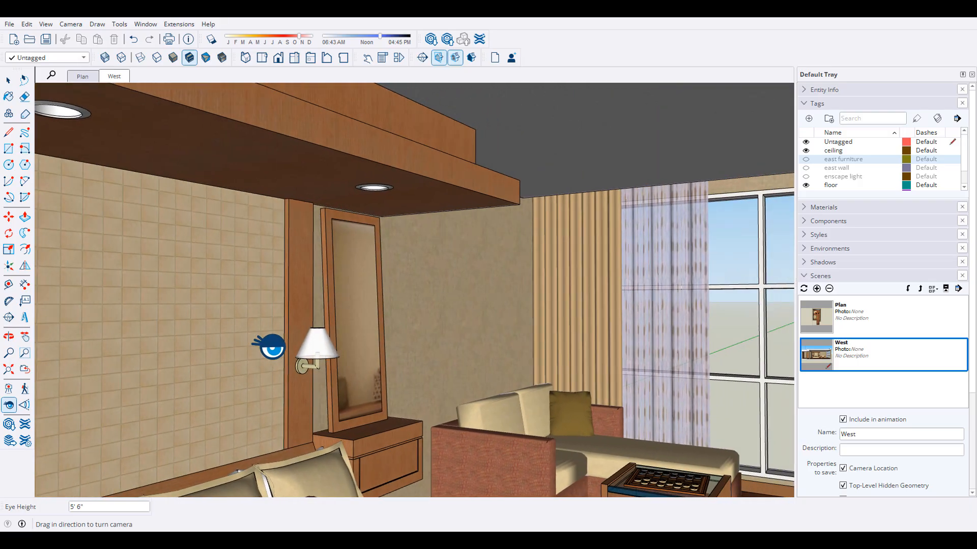
pyautogui.moveTo(126, 348); pyautogui.dragTo(368, 370)
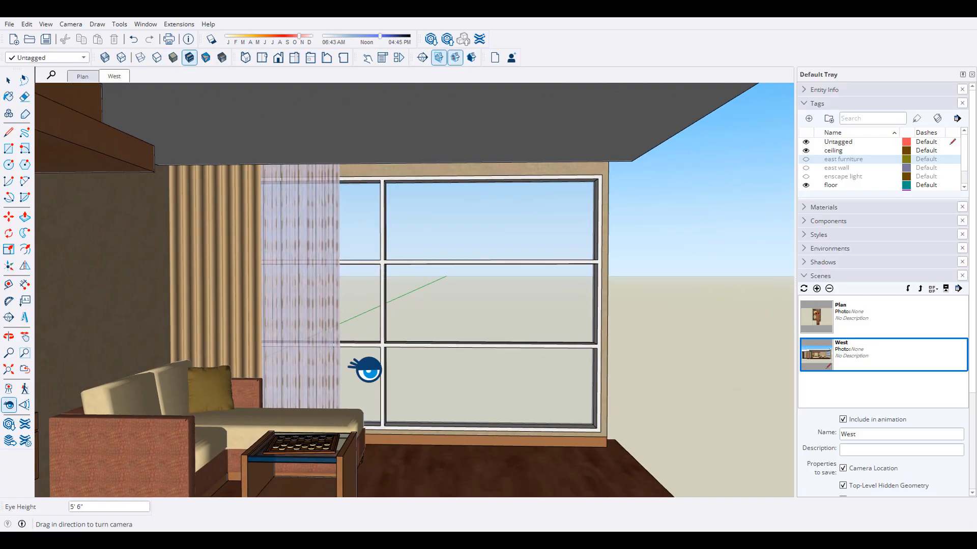
# Show the east furniture and east wall tags and tilt the camera slightly down.
pyautogui.click(806, 159)
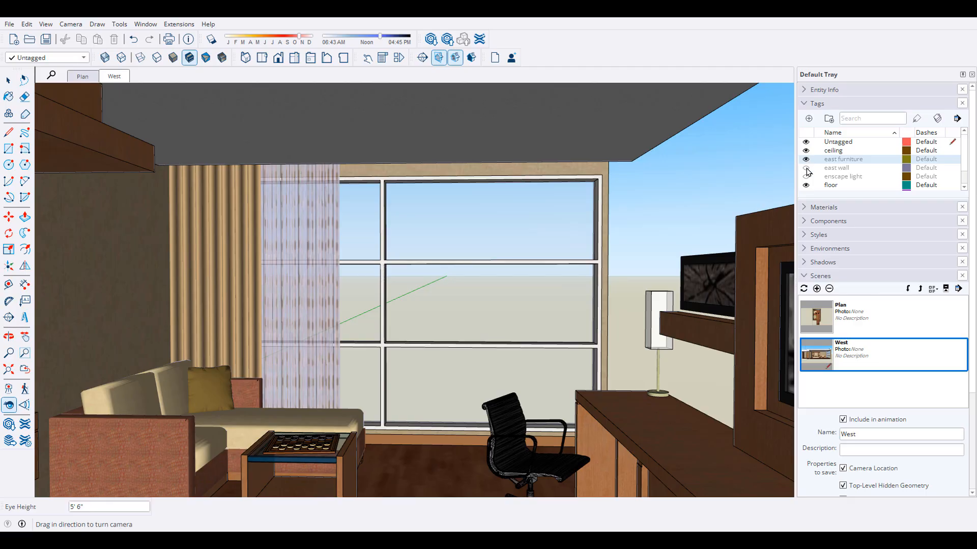
pyautogui.click(807, 168)
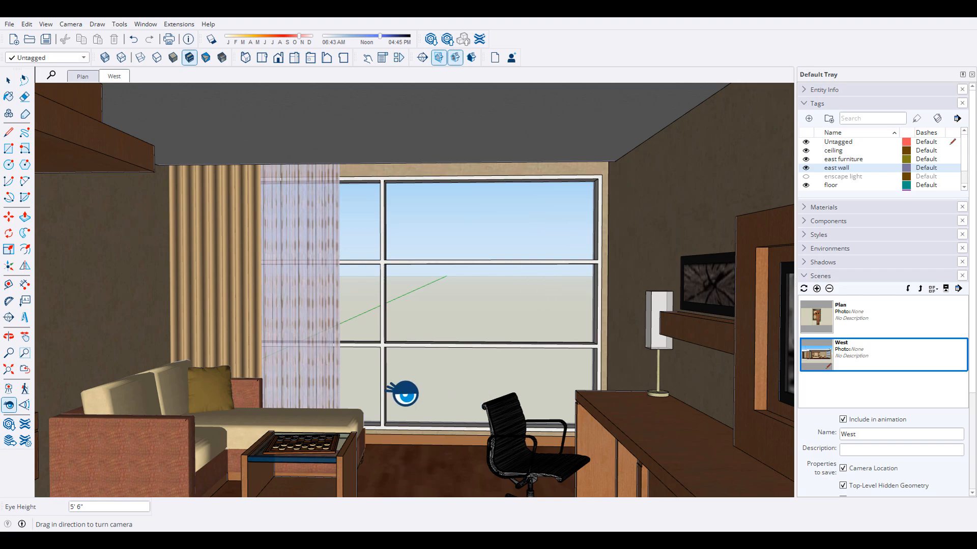
pyautogui.moveTo(404, 395)
pyautogui.mouseDown()
pyautogui.moveTo(585, 407)
pyautogui.moveTo(595, 398)
pyautogui.moveTo(300, 396)
pyautogui.moveTo(396, 404)
pyautogui.mouseUp()
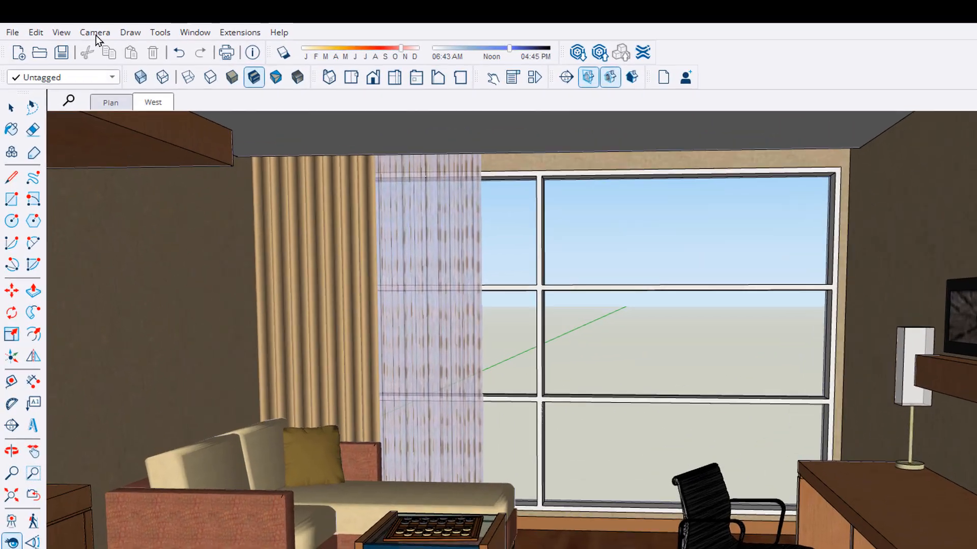
# Set the camera's field of view to a 40 mm focal length.
pyautogui.click(72, 26)
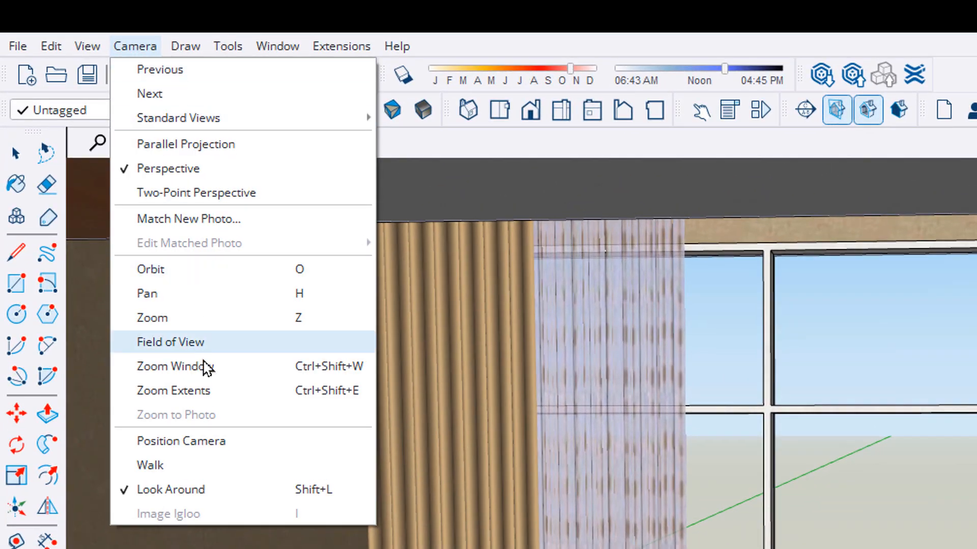
pyautogui.click(231, 349)
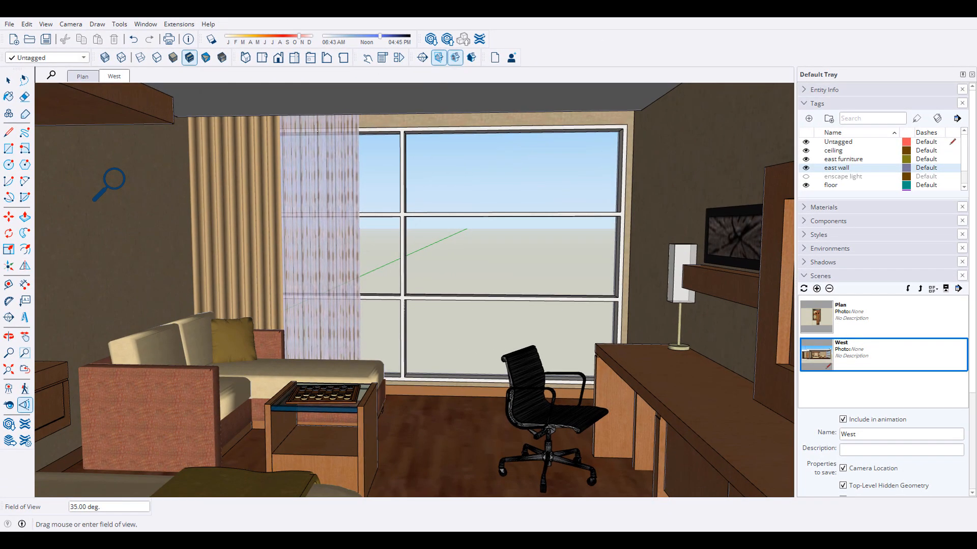
pyautogui.write('40 ')
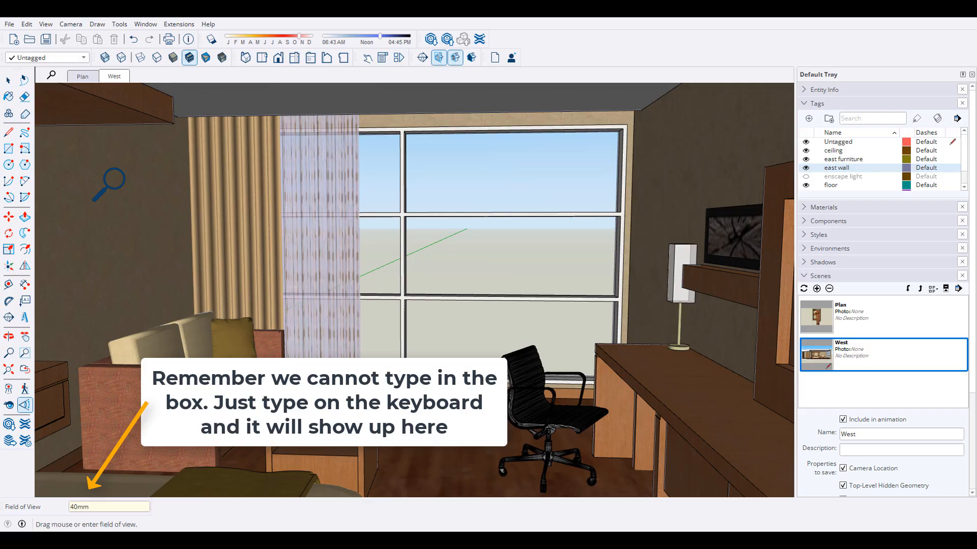
pyautogui.write('mm')
pyautogui.press('Return')
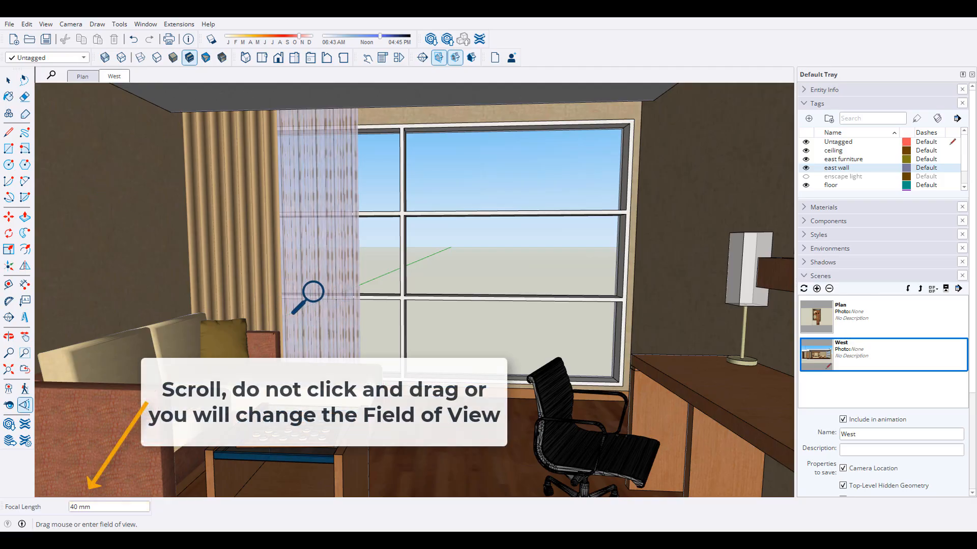
# Zoom and pan the interior view to frame the bed, sofa, window, desk and television wall.
pyautogui.scroll(-5, 326, 305)
pyautogui.scroll(-3, 309, 295)
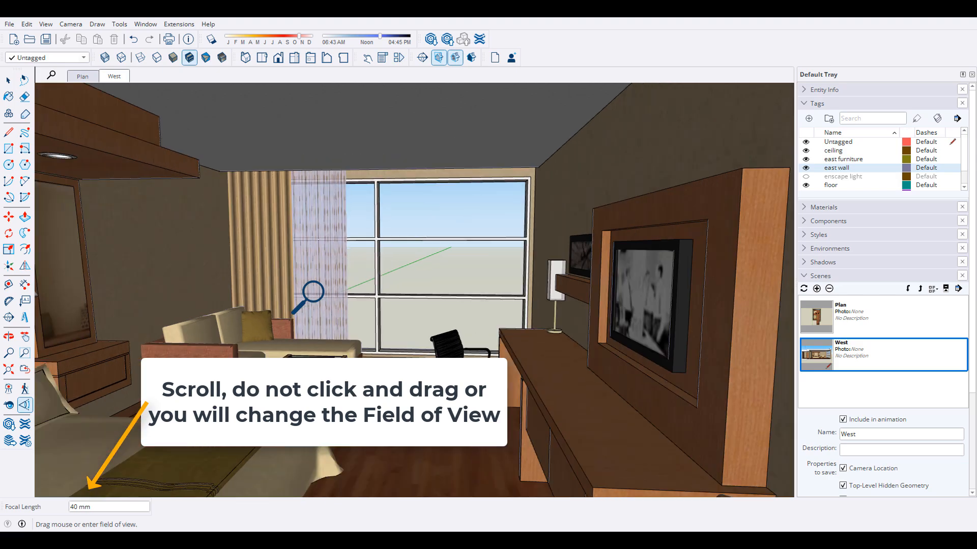
pyautogui.scroll(-3, 311, 292)
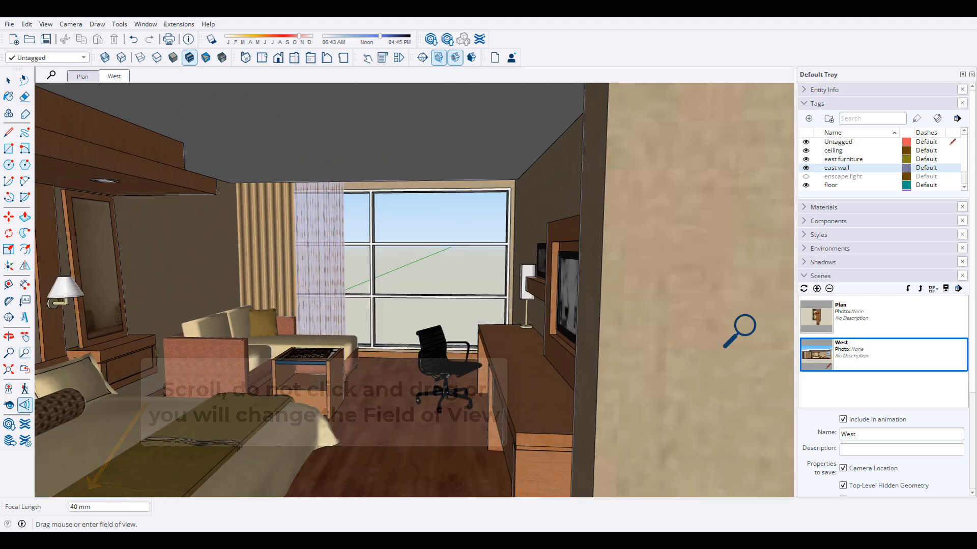
pyautogui.scroll(2, 498, 351)
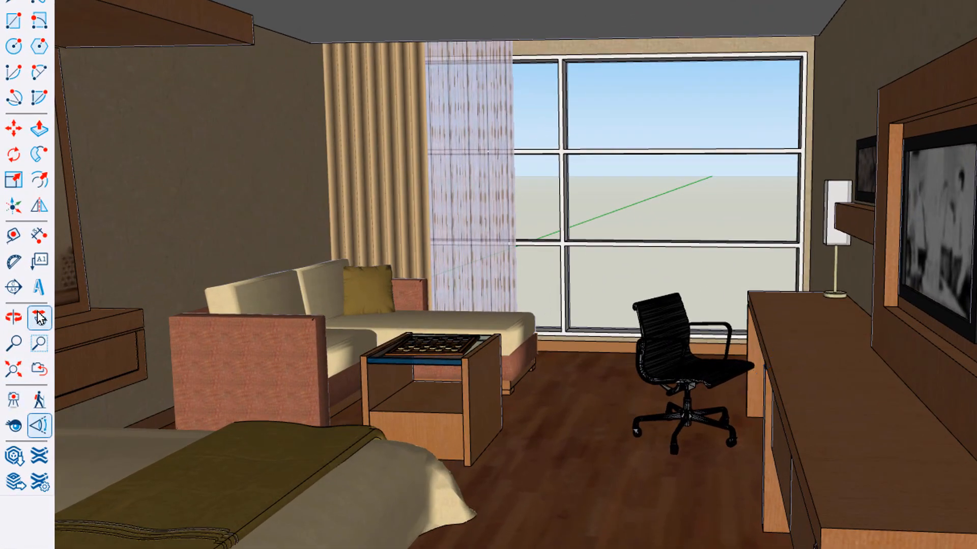
pyautogui.click(39, 317)
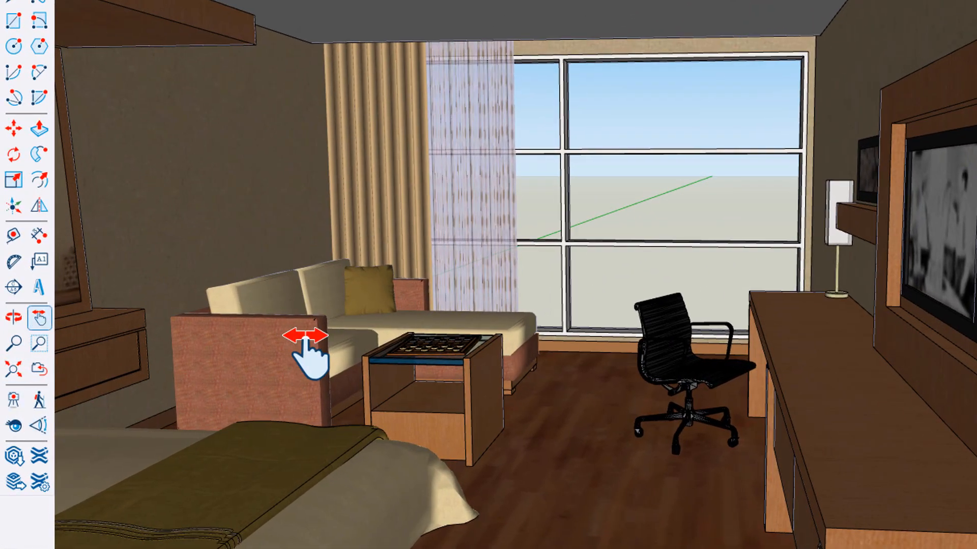
pyautogui.moveTo(305, 338); pyautogui.dragTo(365, 337)
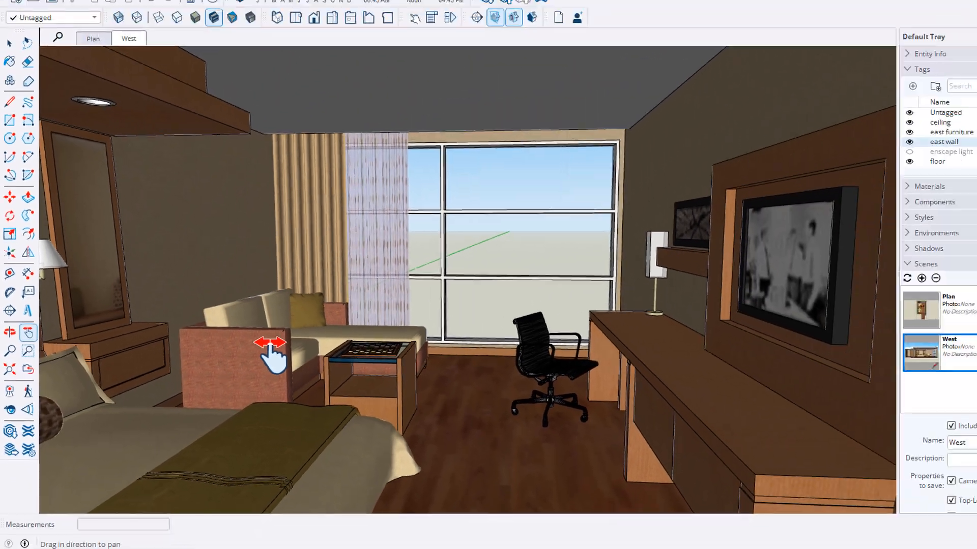
pyautogui.moveTo(269, 356)
pyautogui.mouseDown()
pyautogui.moveTo(296, 362)
pyautogui.moveTo(279, 356)
pyautogui.mouseUp()
pyautogui.scroll(-1, 260, 357)
pyautogui.scroll(3, 283, 350)
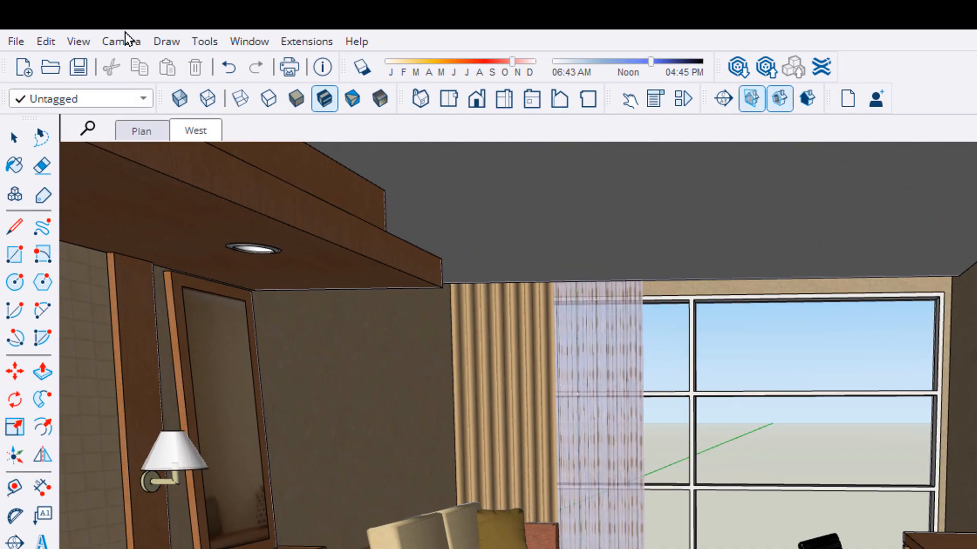
# Switch the camera to two-point perspective and pan to show more of the floor and bed.
pyautogui.click(129, 43)
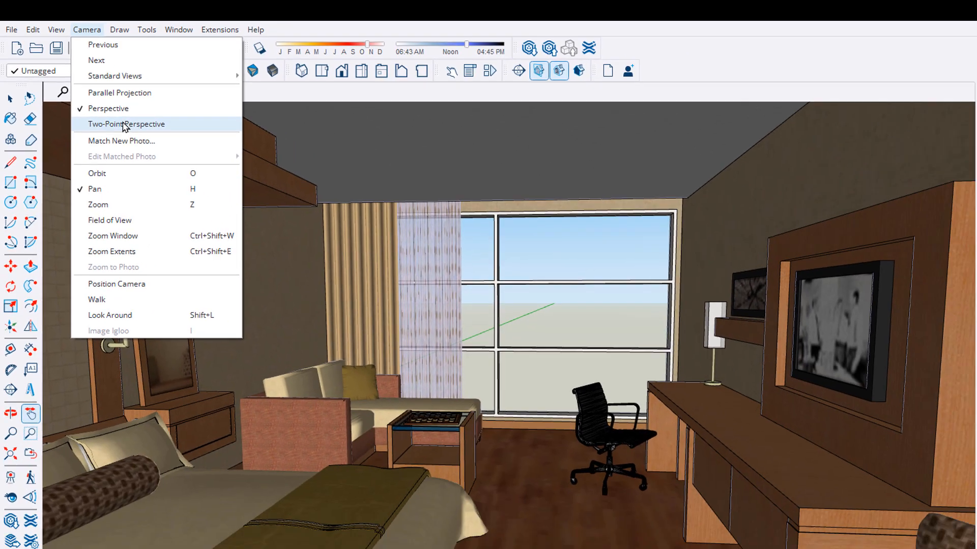
pyautogui.click(174, 174)
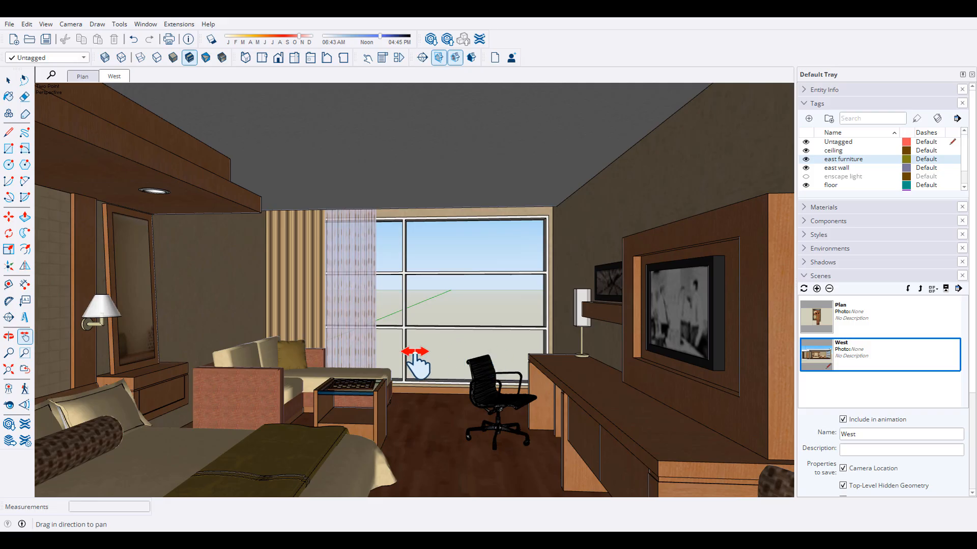
pyautogui.moveTo(414, 364); pyautogui.dragTo(422, 307)
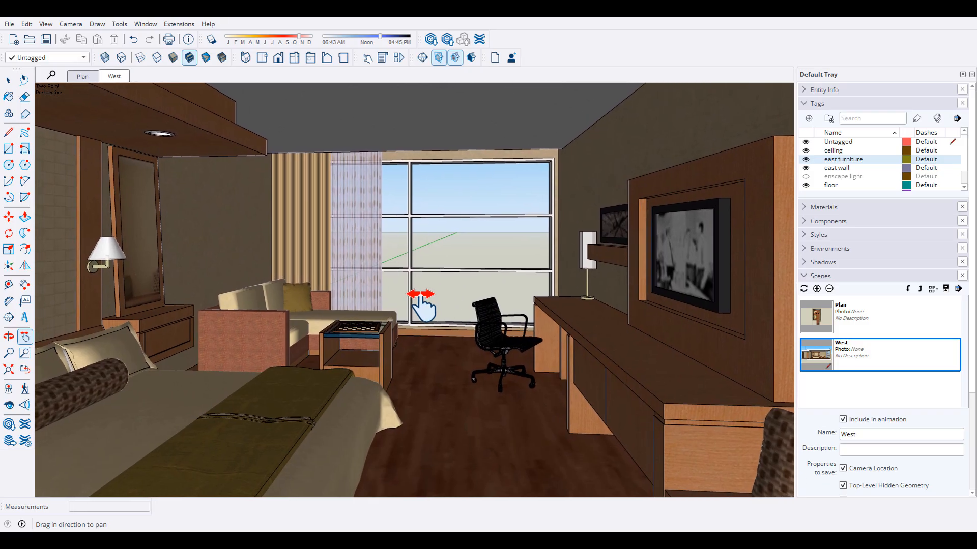
# Add a scene of this interior view named North, and check it by switching to West and back.
pyautogui.click(816, 289)
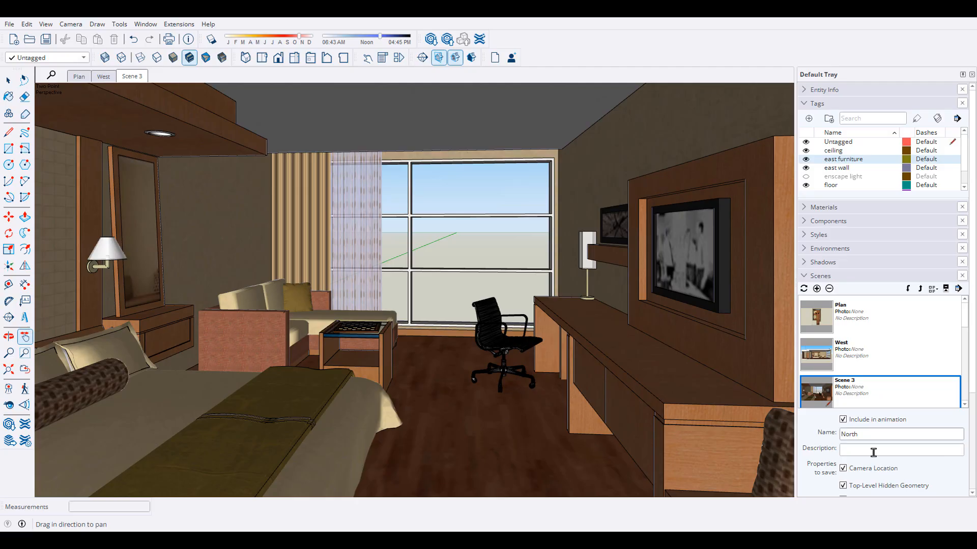
pyautogui.click(104, 79)
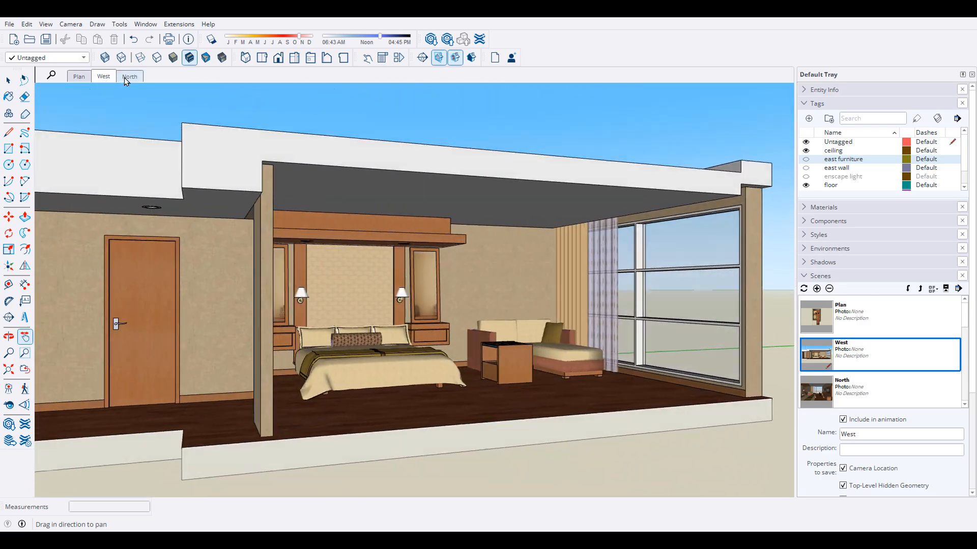
pyautogui.click(124, 77)
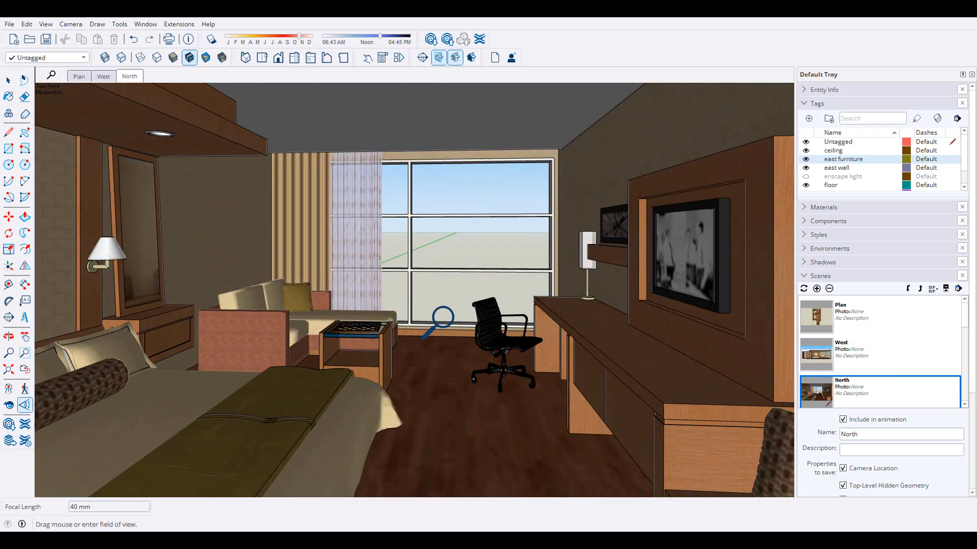
# Move the camera to the window end and turn it to face the entrance door, with the bed, desk and television wall in view.
pyautogui.moveTo(442, 321); pyautogui.dragTo(442, 318)
pyautogui.scroll(10, 443, 243)
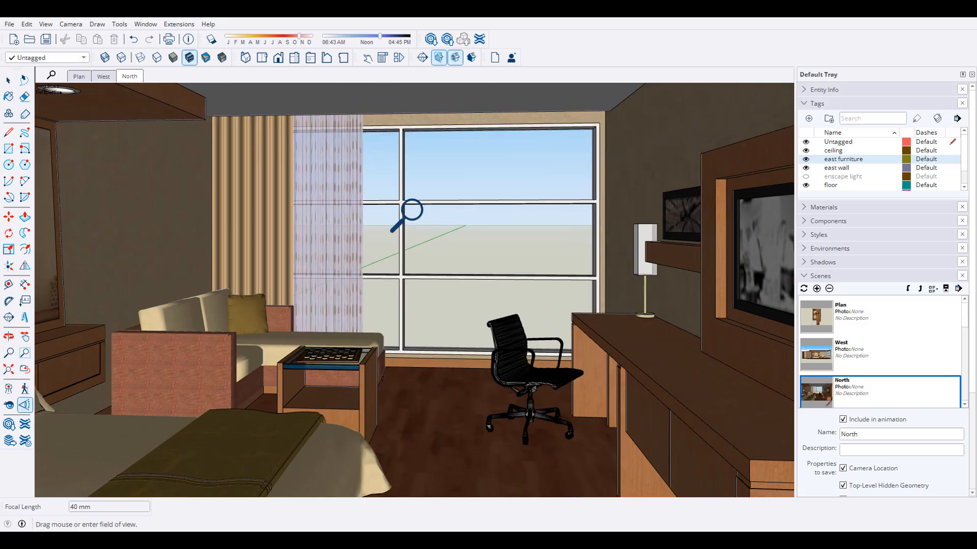
pyautogui.scroll(5, 445, 329)
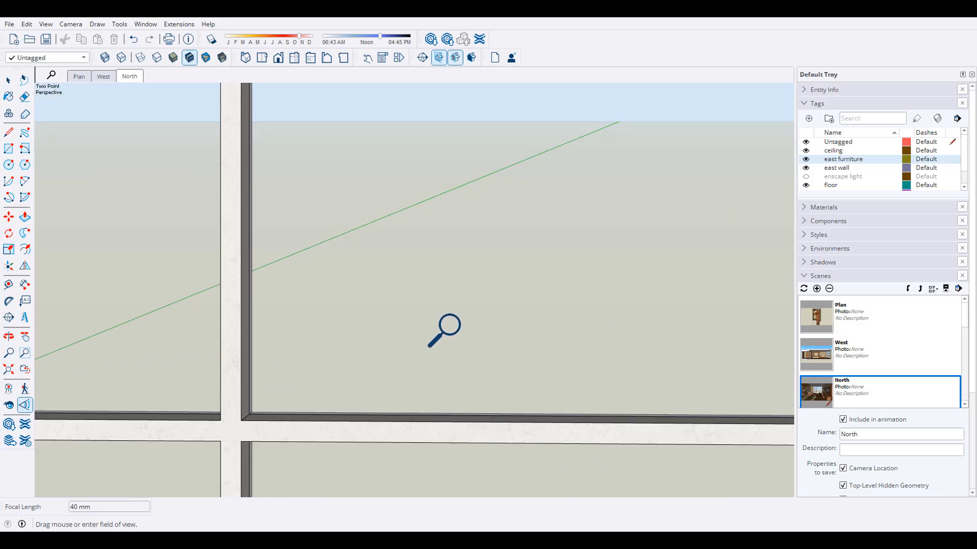
pyautogui.click(9, 407)
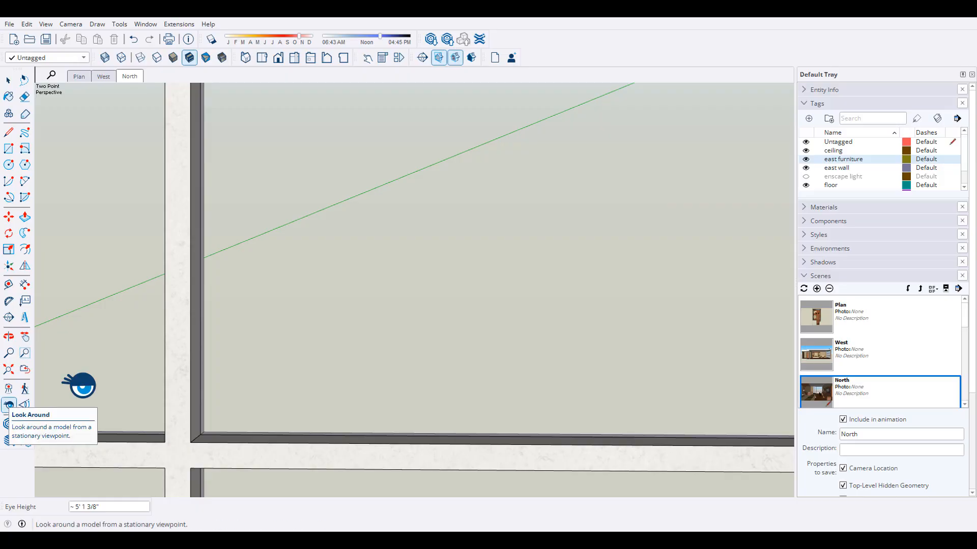
pyautogui.moveTo(234, 313); pyautogui.dragTo(361, 353)
pyautogui.scroll(-2, 347, 342)
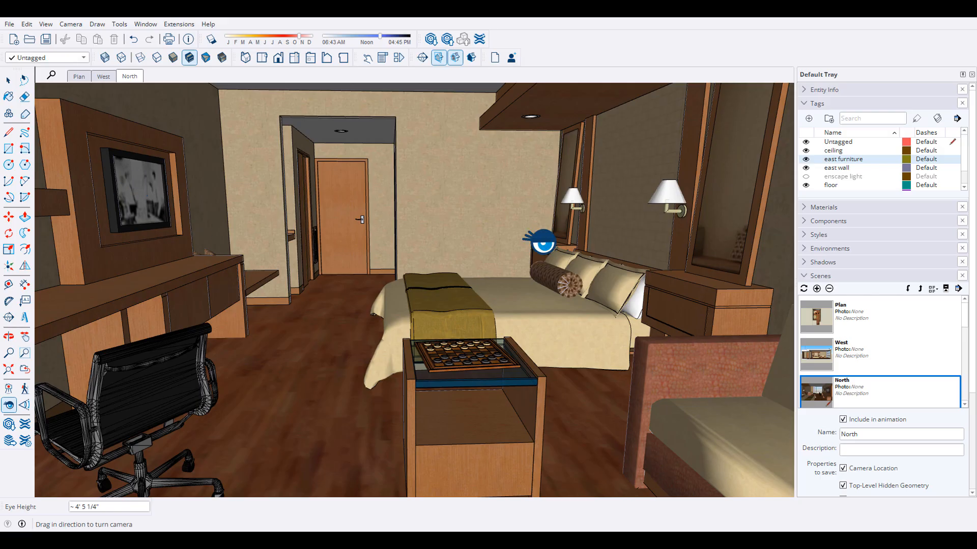
pyautogui.moveTo(540, 242); pyautogui.dragTo(512, 231)
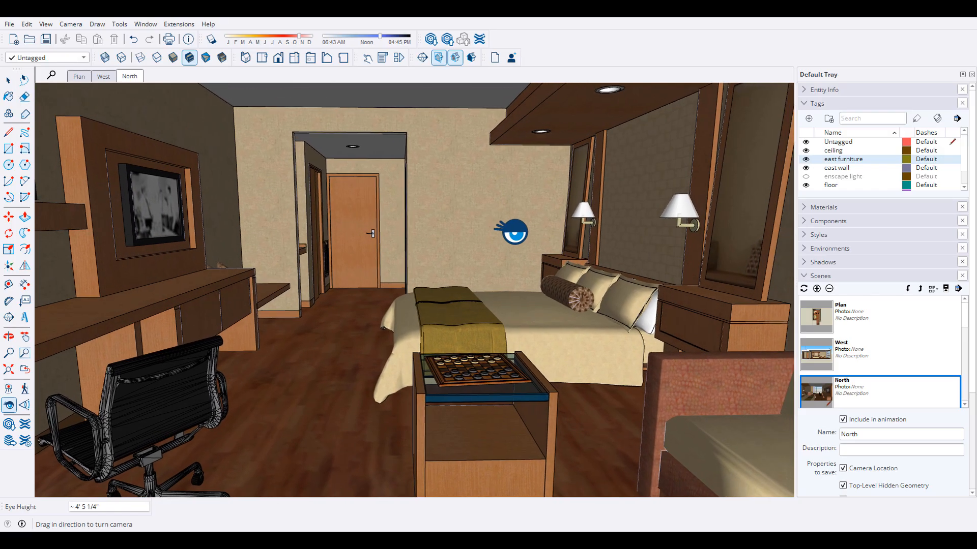
pyautogui.moveTo(311, 371); pyautogui.dragTo(311, 364, button='middle')
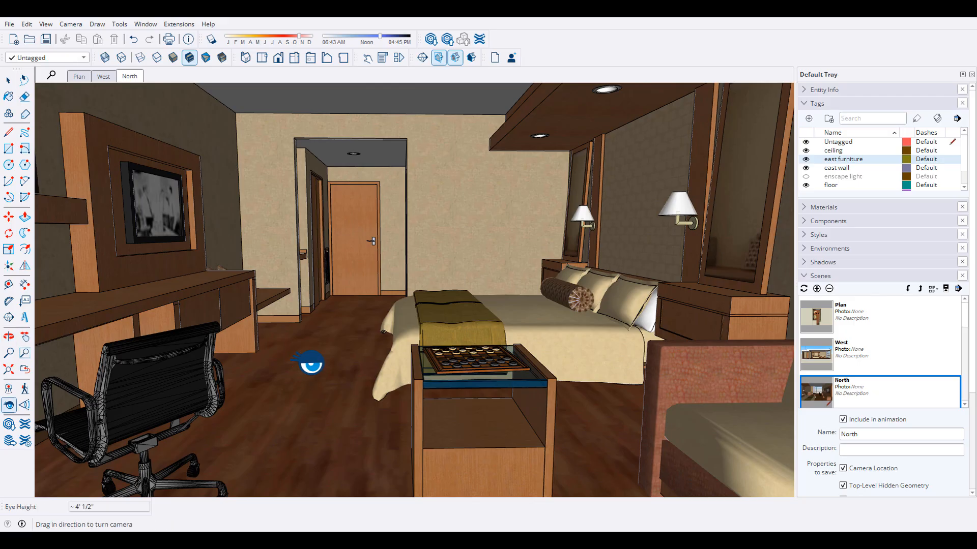
# Switch the view toward the entrance door to two-point perspective and pan to show more of the ceiling.
pyautogui.click(71, 25)
pyautogui.click(102, 101)
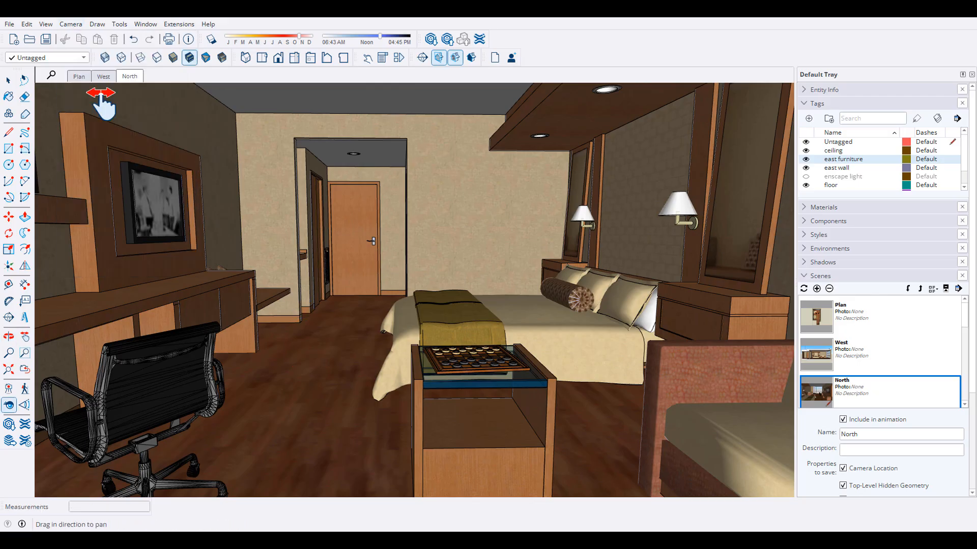
pyautogui.moveTo(400, 319); pyautogui.dragTo(392, 291)
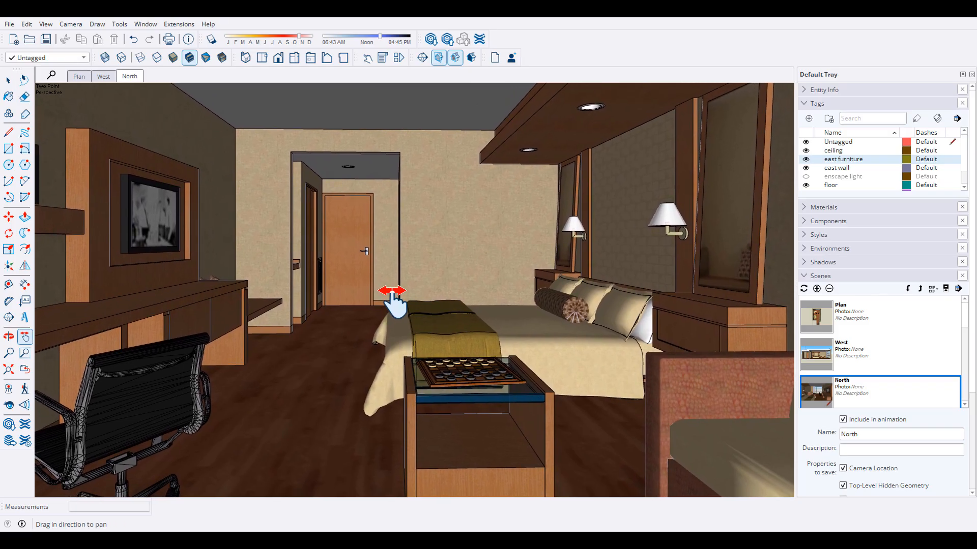
# Add a scene of the view toward the entrance door and rename it South.
pyautogui.rightClick(138, 80)
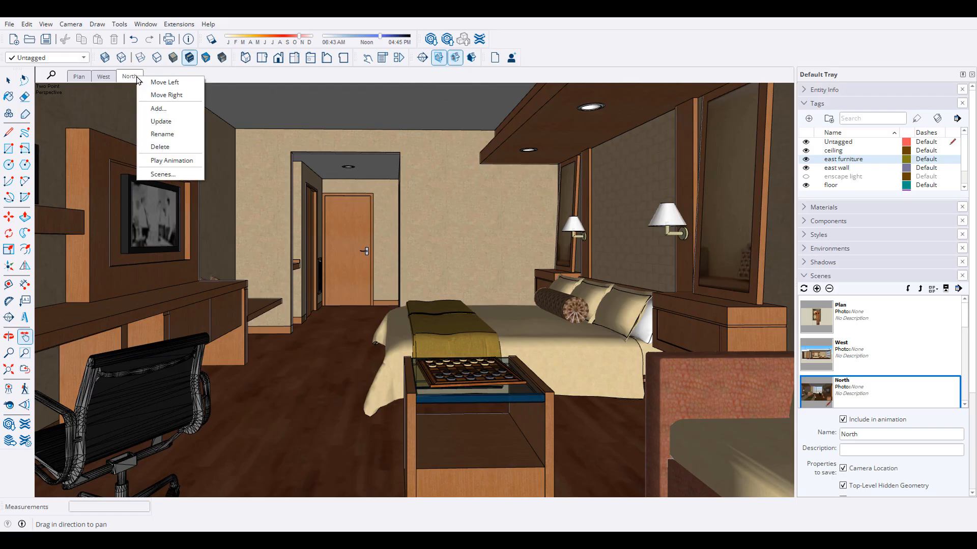
pyautogui.click(177, 110)
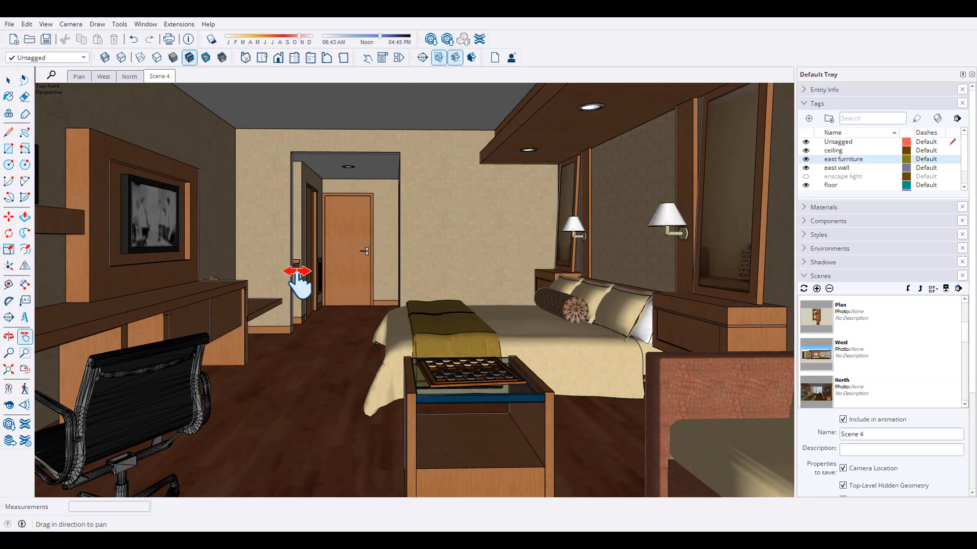
pyautogui.rightClick(167, 80)
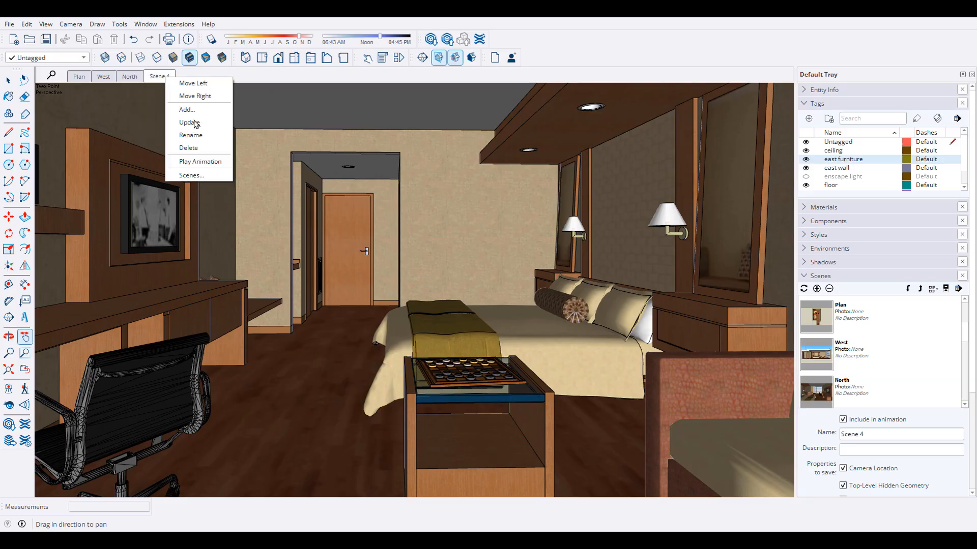
pyautogui.click(200, 136)
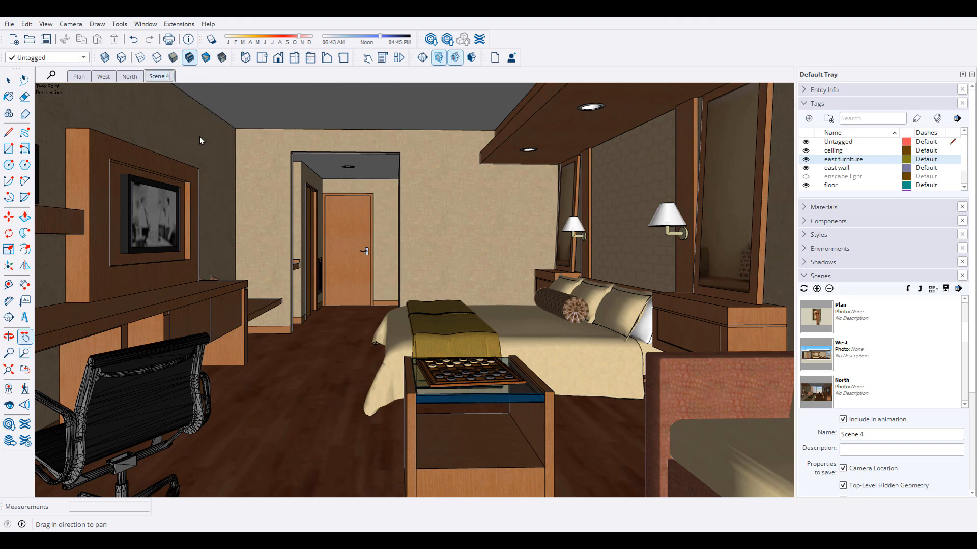
pyautogui.press('BackSpace')
pyautogui.press('BackSpace')
pyautogui.press('BackSpace')
pyautogui.press('BackSpace')
pyautogui.press('BackSpace')
pyautogui.press('BackSpace')
pyautogui.press('BackSpace')
pyautogui.write('South')
pyautogui.press('Return')
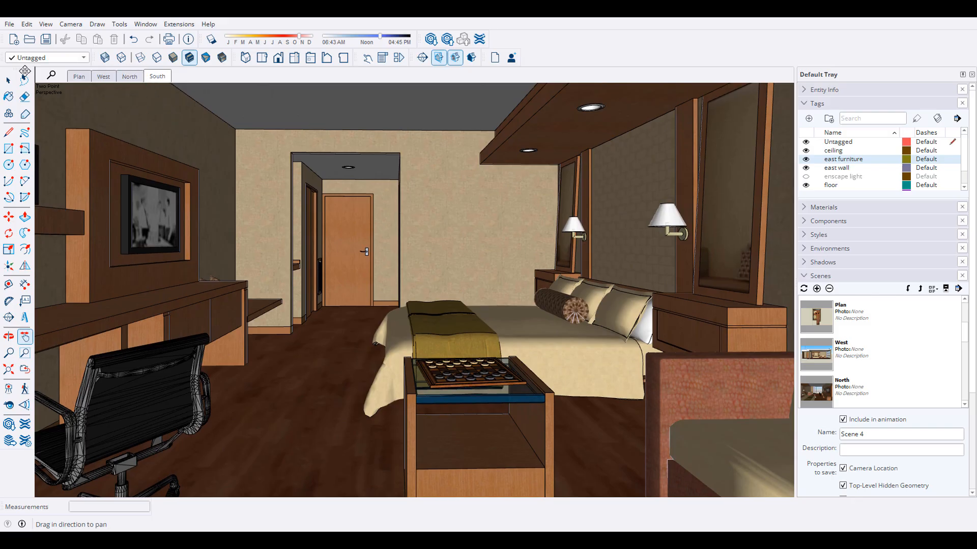
# Switch to the North scene and back to South to check both saved views.
pyautogui.press('space')
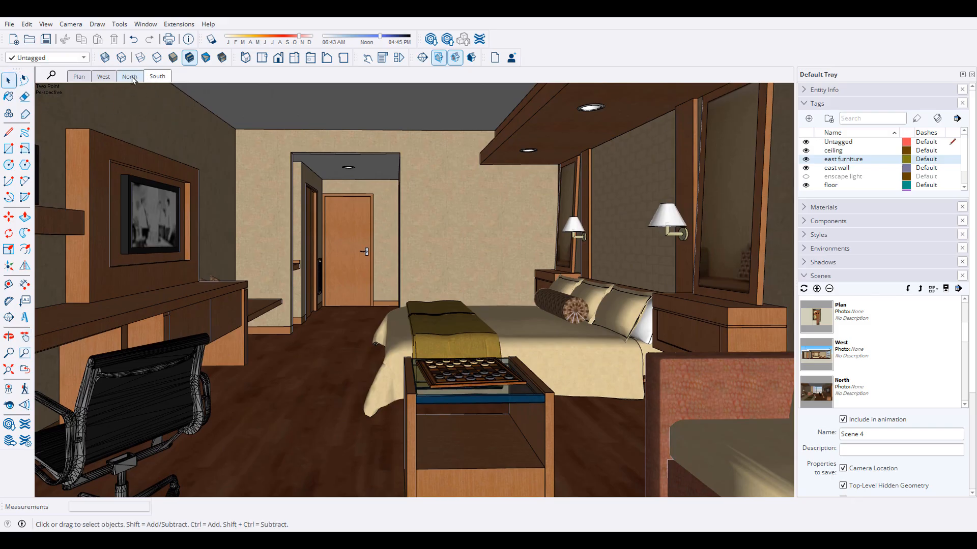
pyautogui.click(130, 76)
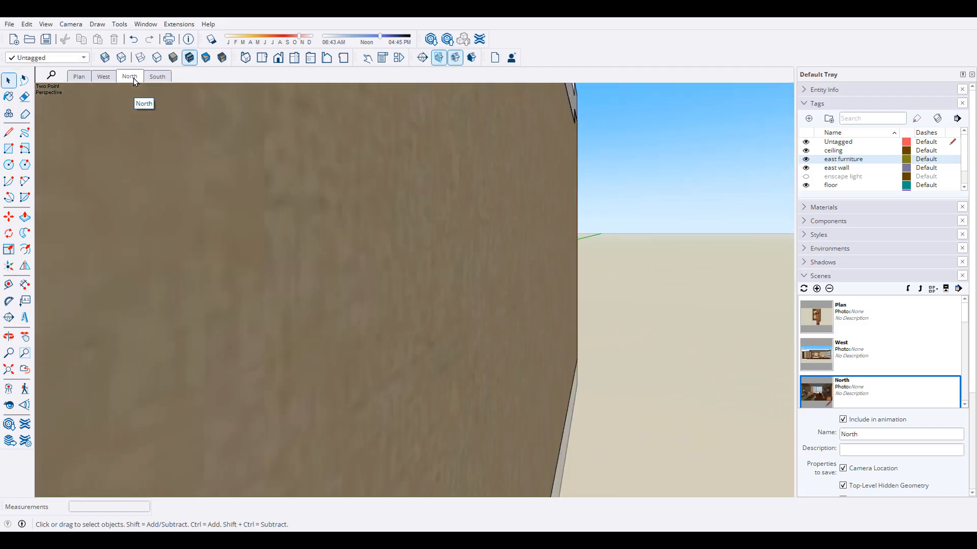
pyautogui.click(155, 76)
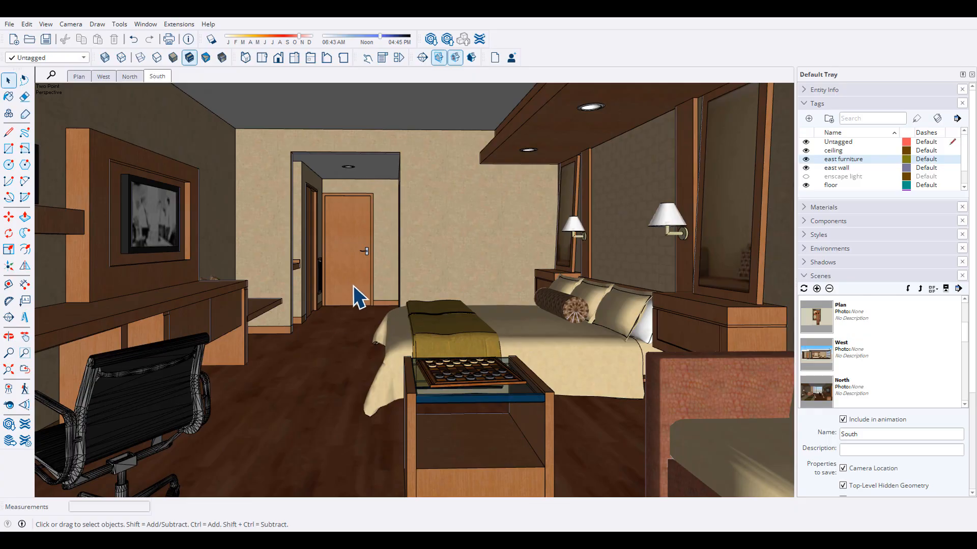
# Move the camera further into the room and turn it to face the headboard wall straight on.
pyautogui.scroll(5, 445, 271)
pyautogui.moveTo(444, 284)
pyautogui.mouseDown(button='middle')
pyautogui.moveTo(454, 290)
pyautogui.moveTo(414, 304)
pyautogui.moveTo(394, 327)
pyautogui.moveTo(427, 311)
pyautogui.moveTo(421, 290)
pyautogui.moveTo(438, 300)
pyautogui.mouseUp(button='middle')
pyautogui.scroll(2, 386, 277)
pyautogui.scroll(2, 438, 300)
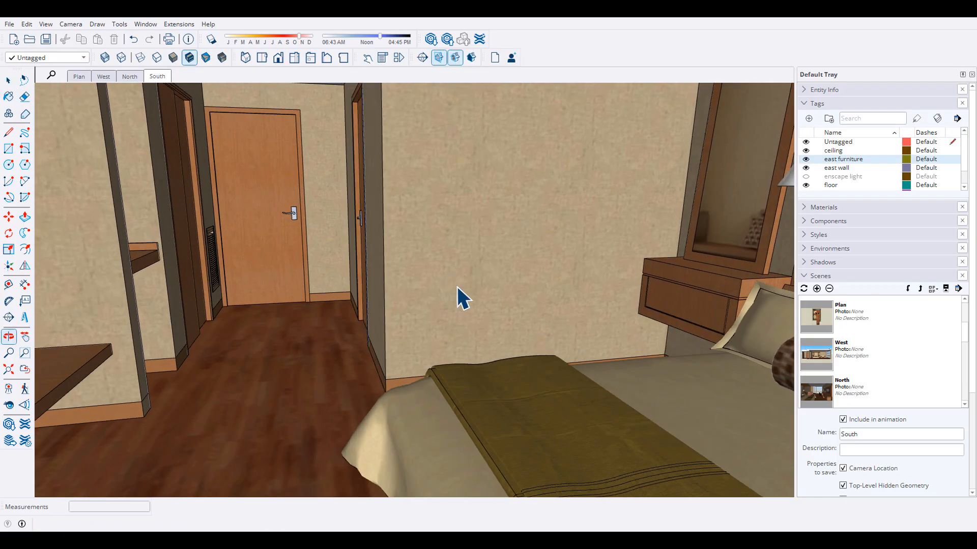
pyautogui.click(9, 404)
pyautogui.moveTo(261, 320); pyautogui.dragTo(356, 276)
pyautogui.moveTo(319, 294); pyautogui.dragTo(483, 220)
pyautogui.press('o')
pyautogui.scroll(-2, 465, 304)
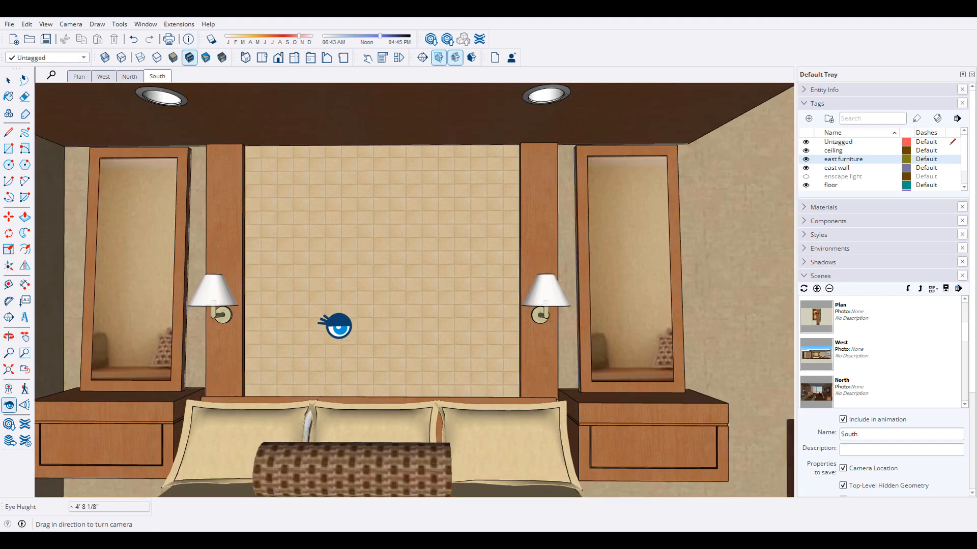
# Pull the camera back and center the bed, nightstands, mirrors and overhead canopy in the view.
pyautogui.click(24, 336)
pyautogui.moveTo(235, 331); pyautogui.dragTo(298, 332)
pyautogui.moveTo(324, 379); pyautogui.dragTo(373, 377)
pyautogui.scroll(-2, 351, 374)
pyautogui.scroll(-1, 359, 365)
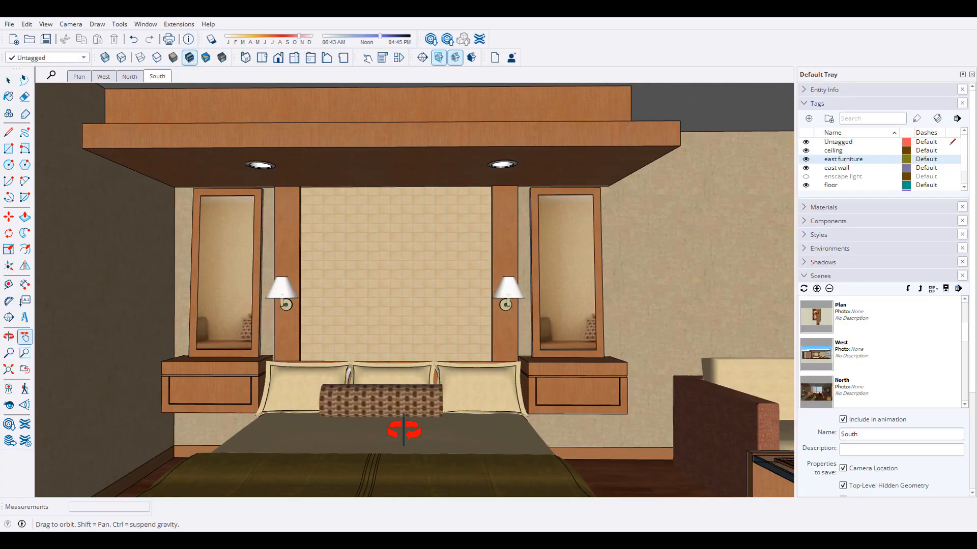
pyautogui.moveTo(402, 431); pyautogui.dragTo(402, 416, button='middle')
pyautogui.moveTo(399, 403); pyautogui.dragTo(397, 388)
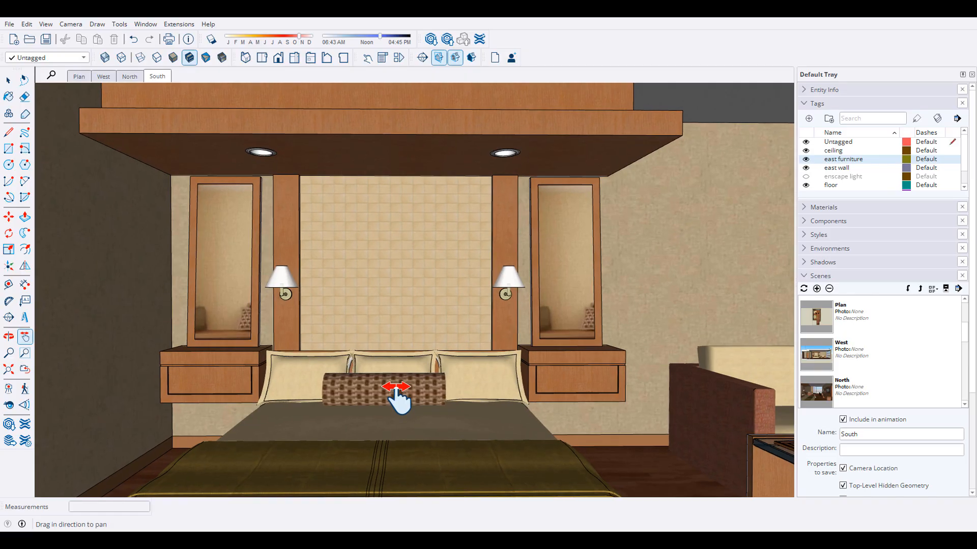
pyautogui.moveTo(397, 394); pyautogui.dragTo(398, 403, button='middle')
pyautogui.moveTo(400, 408); pyautogui.dragTo(404, 405)
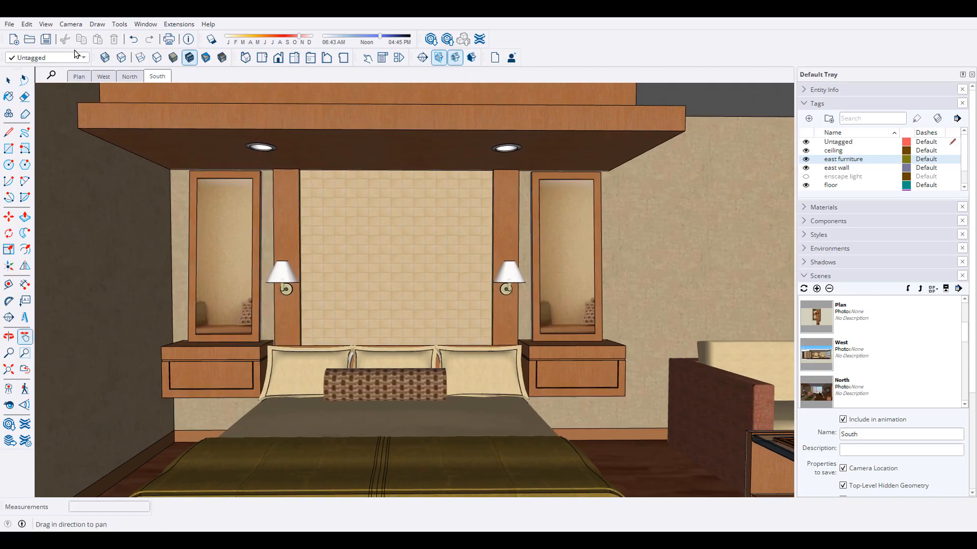
# Set the headboard view to two-point perspective and pan to show more of the bed.
pyautogui.click(70, 24)
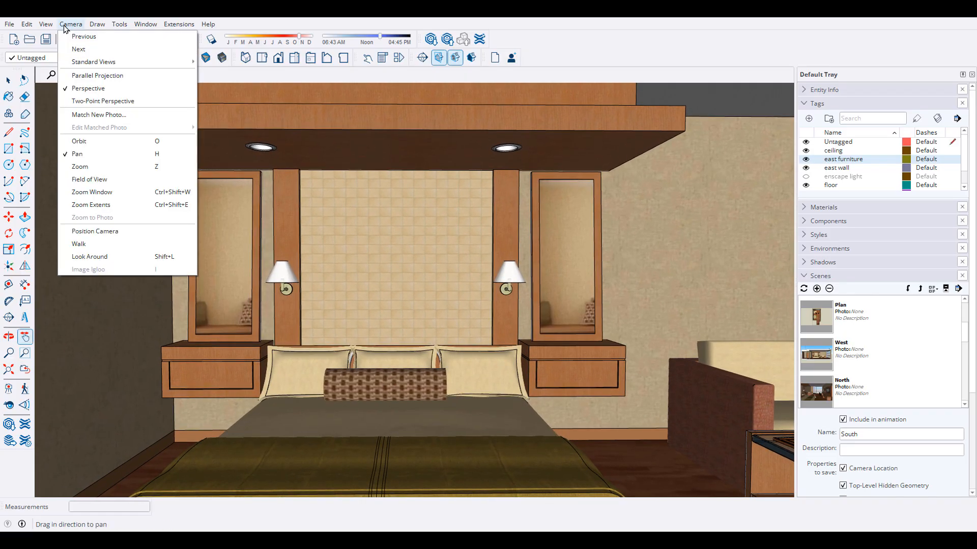
pyautogui.click(92, 105)
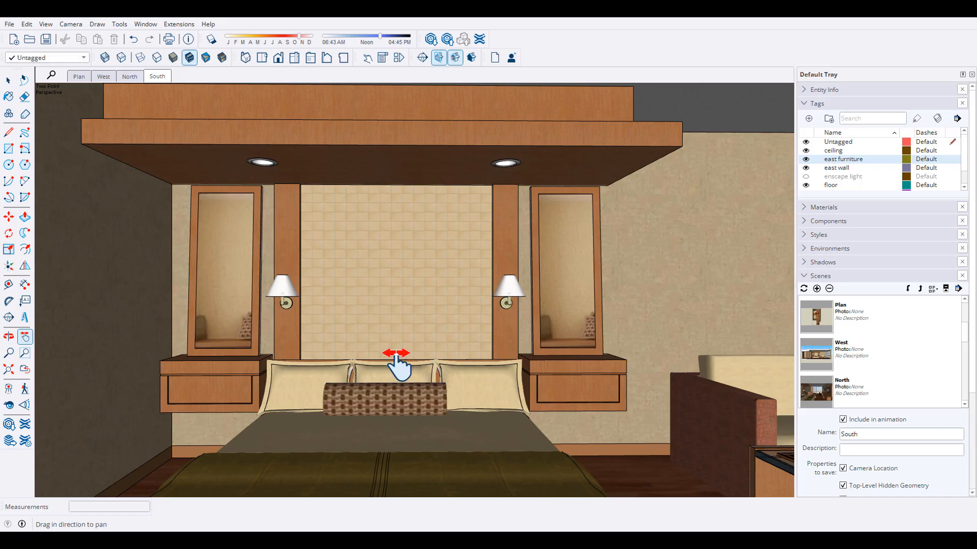
pyautogui.moveTo(396, 356); pyautogui.dragTo(398, 337)
# Add a scene of the headboard view and rename it Bed.
pyautogui.rightClick(162, 77)
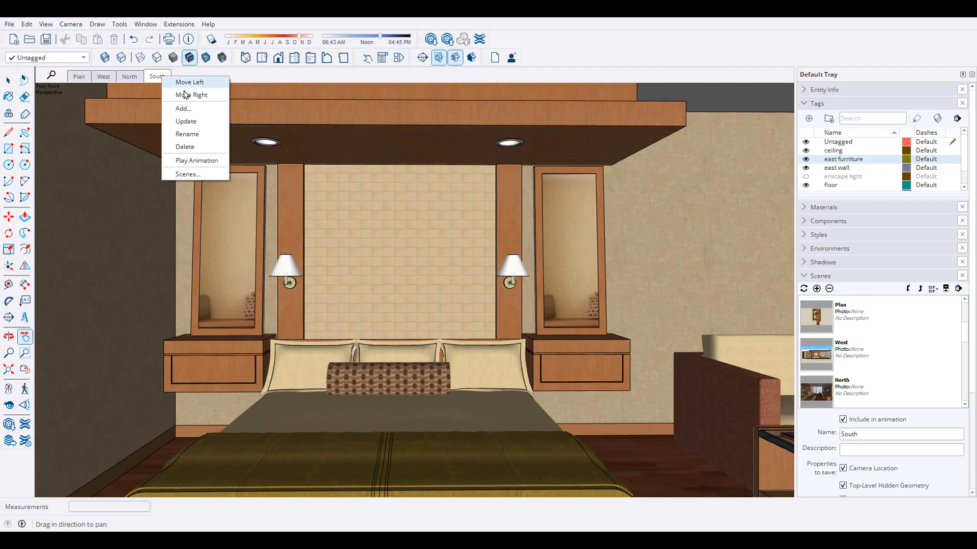
pyautogui.click(193, 109)
pyautogui.rightClick(184, 76)
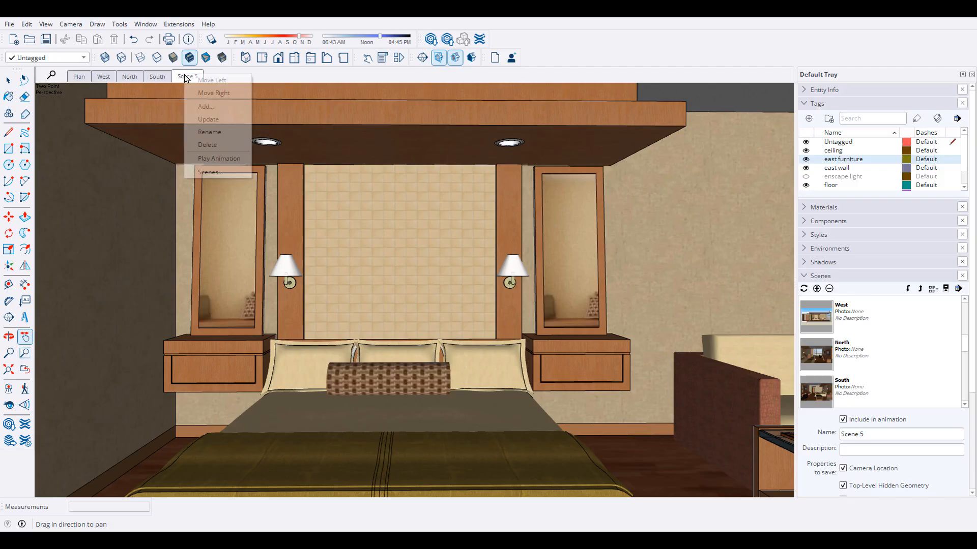
pyautogui.click(214, 133)
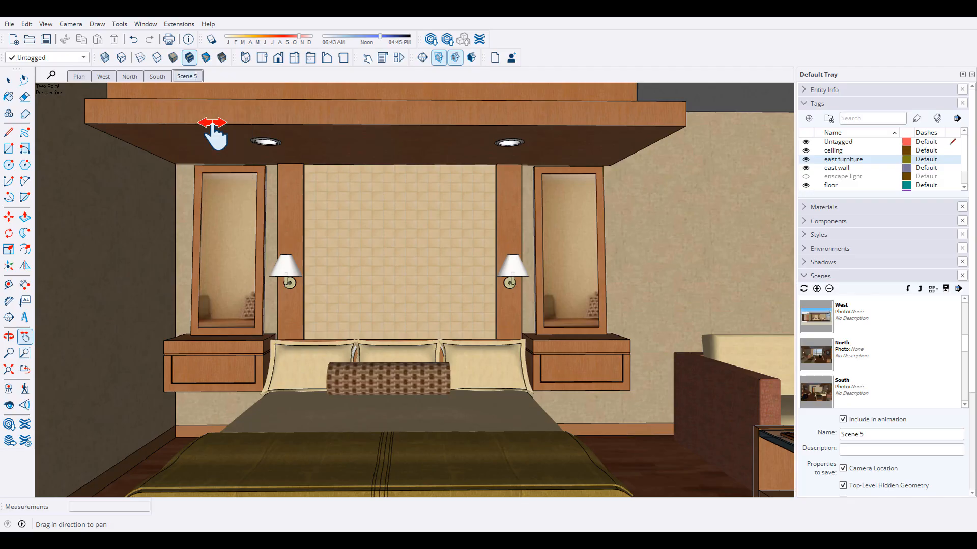
pyautogui.write('Bed')
pyautogui.press('Return')
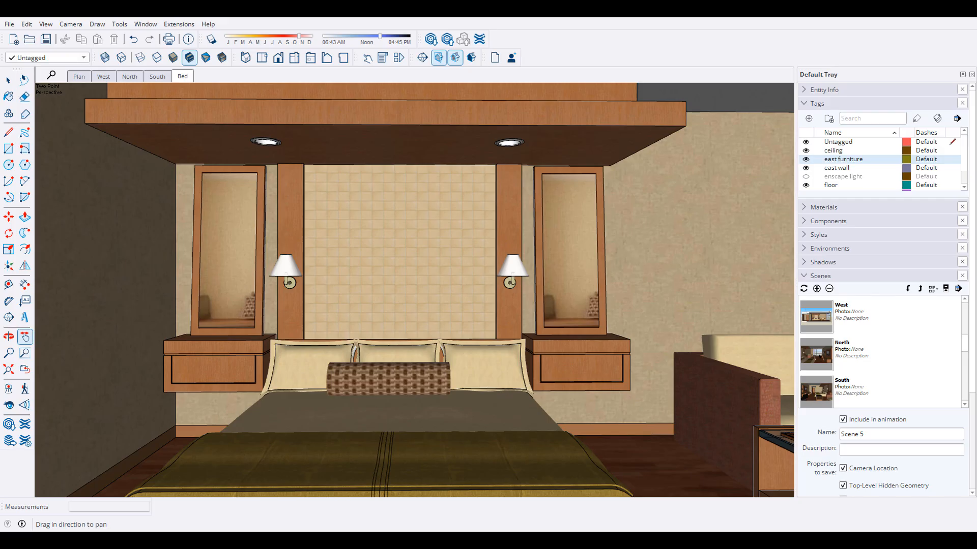
# Activate the West scene and switch its camera to parallel projection, fitting the whole elevation with Zoom Extents.
pyautogui.click(103, 77)
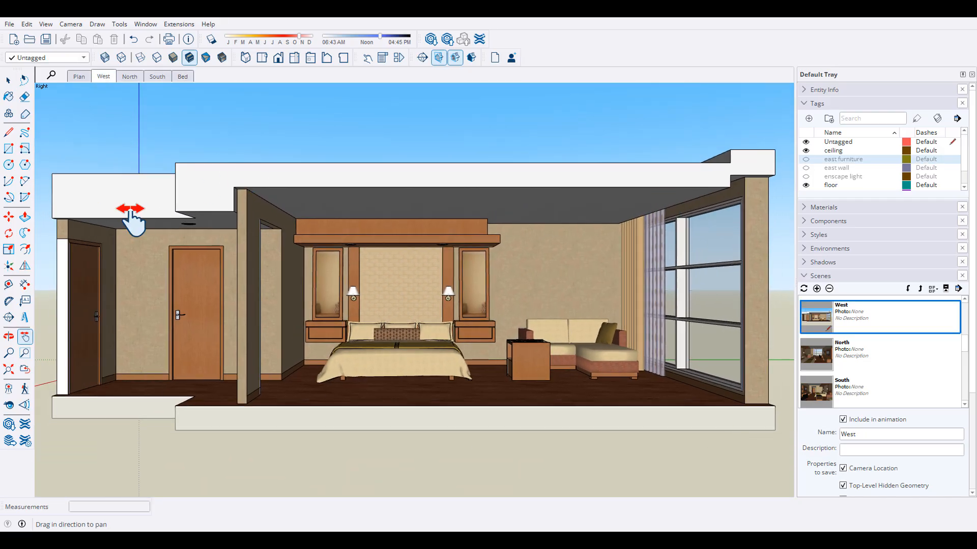
pyautogui.press('space')
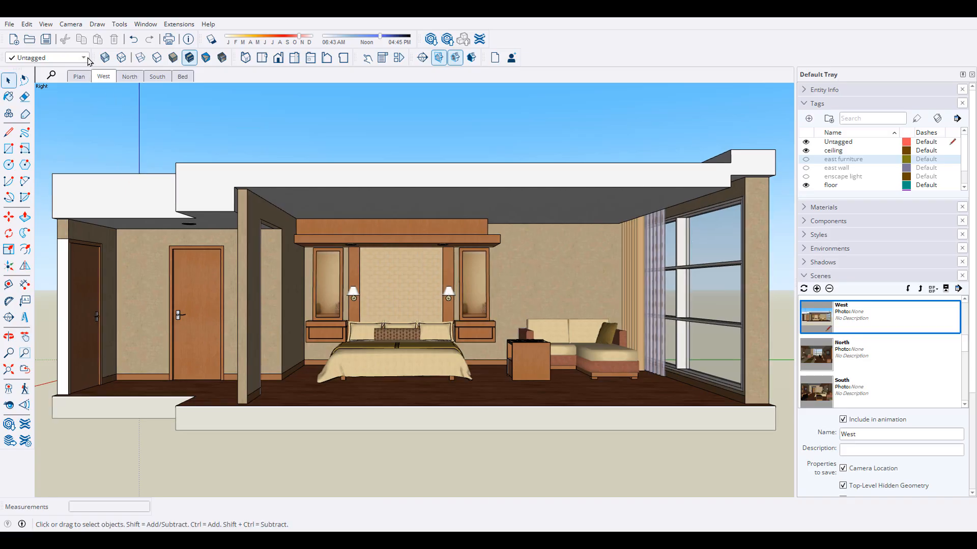
pyautogui.click(71, 24)
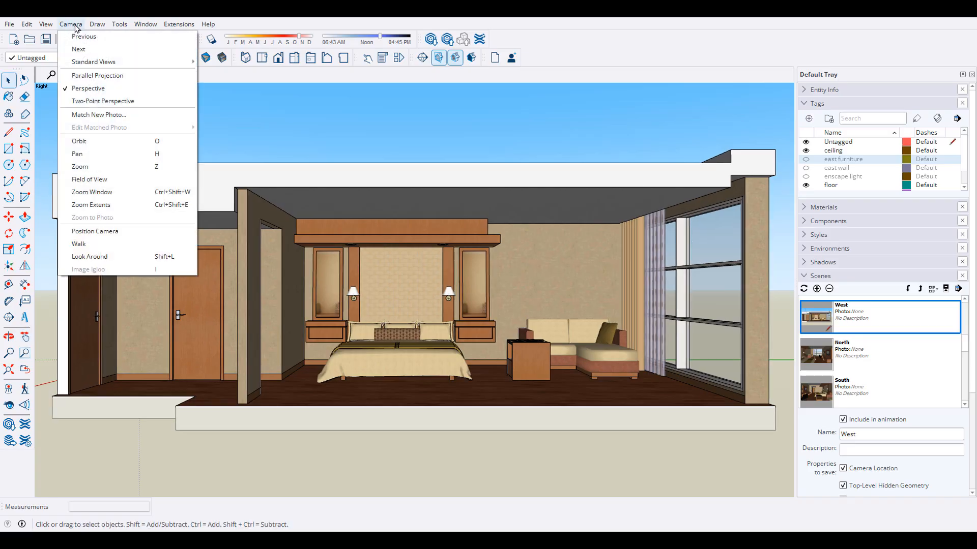
pyautogui.click(117, 77)
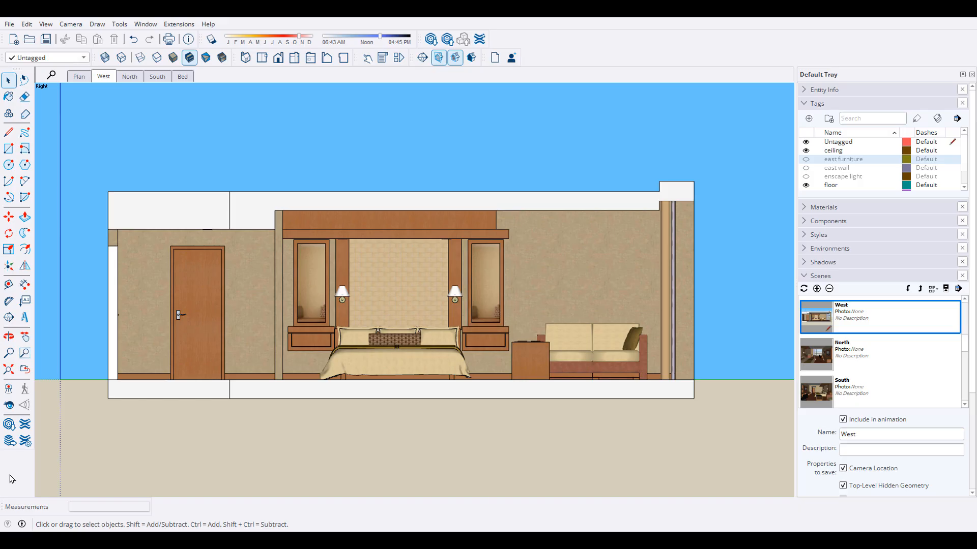
pyautogui.click(8, 371)
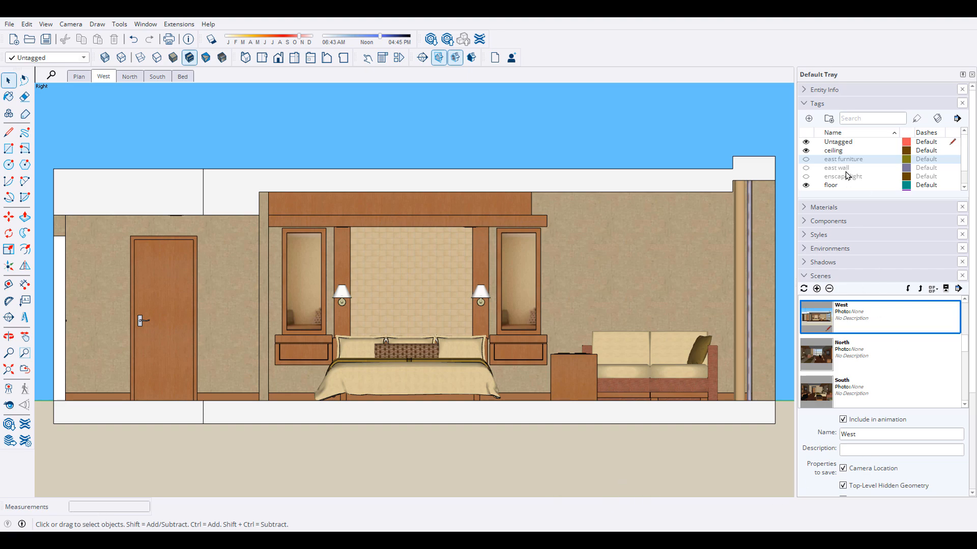
# Hide the furniture tag and assign the round pillow still showing on the west elevation to the furniture tag.
pyautogui.scroll(-1, 846, 176)
pyautogui.click(806, 176)
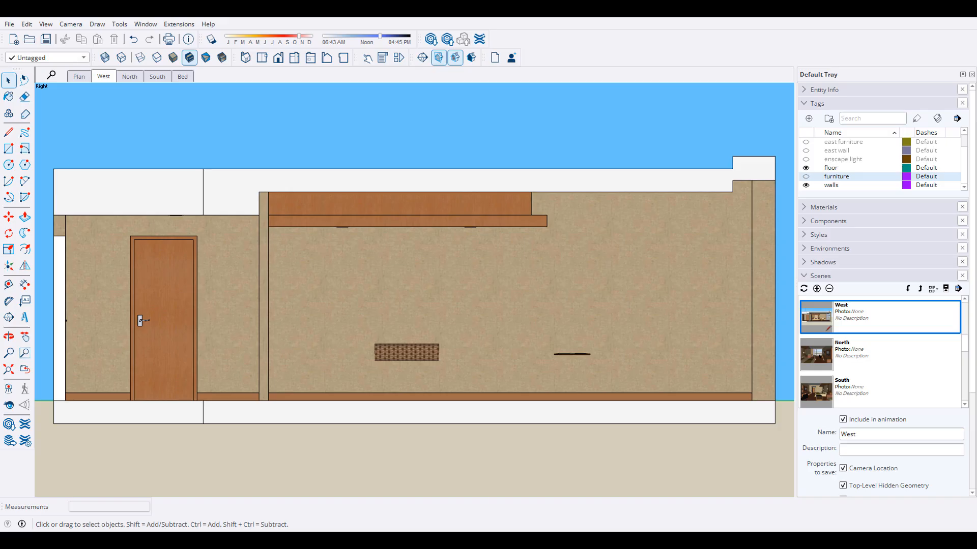
pyautogui.click(420, 351)
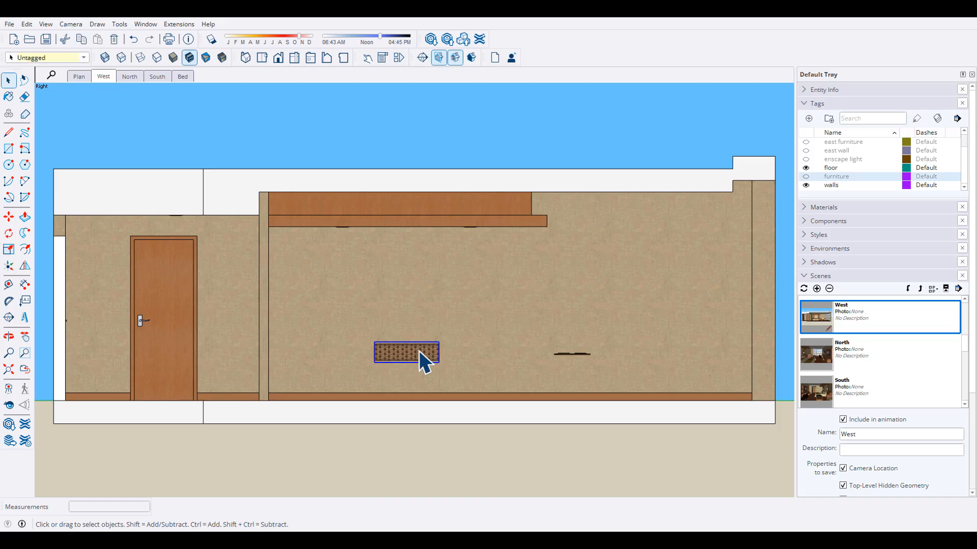
pyautogui.rightClick(419, 350)
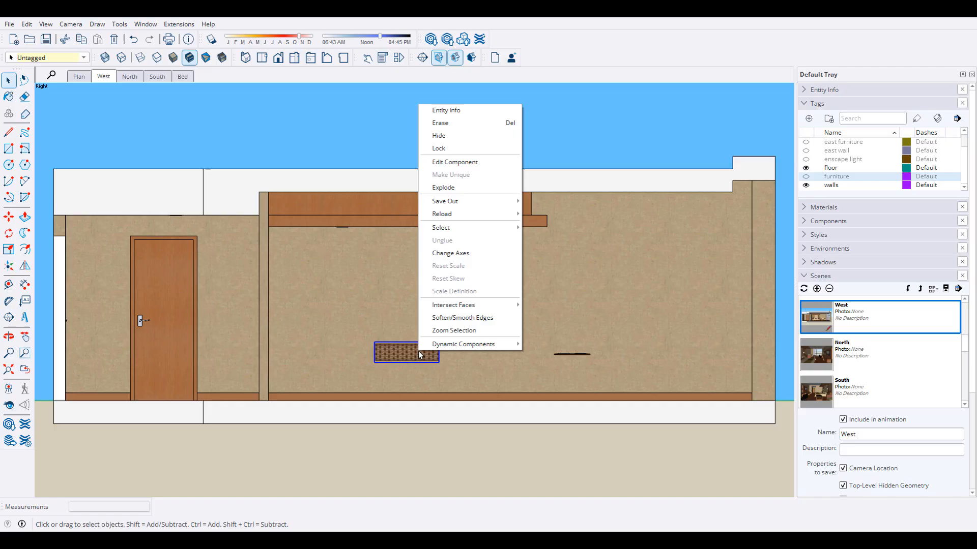
pyautogui.click(446, 110)
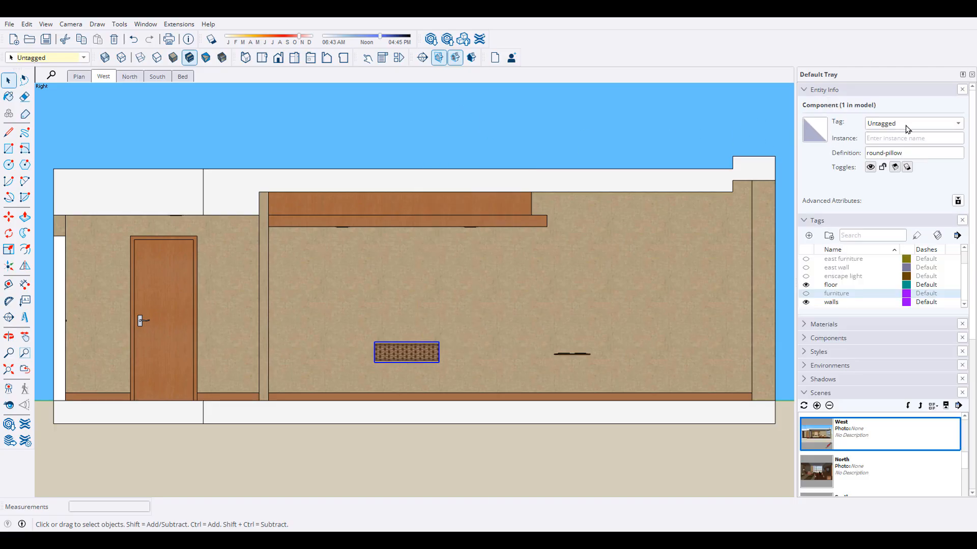
pyautogui.click(907, 127)
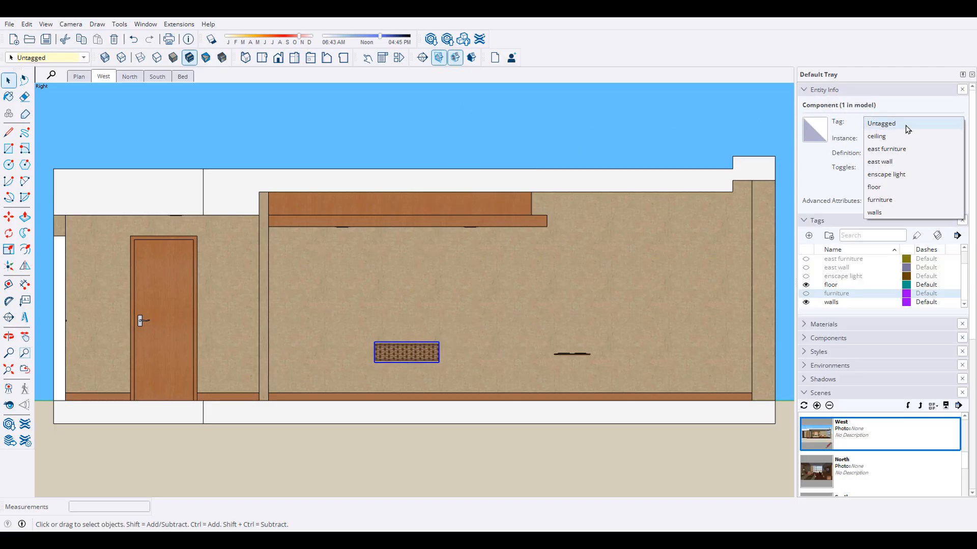
pyautogui.click(899, 201)
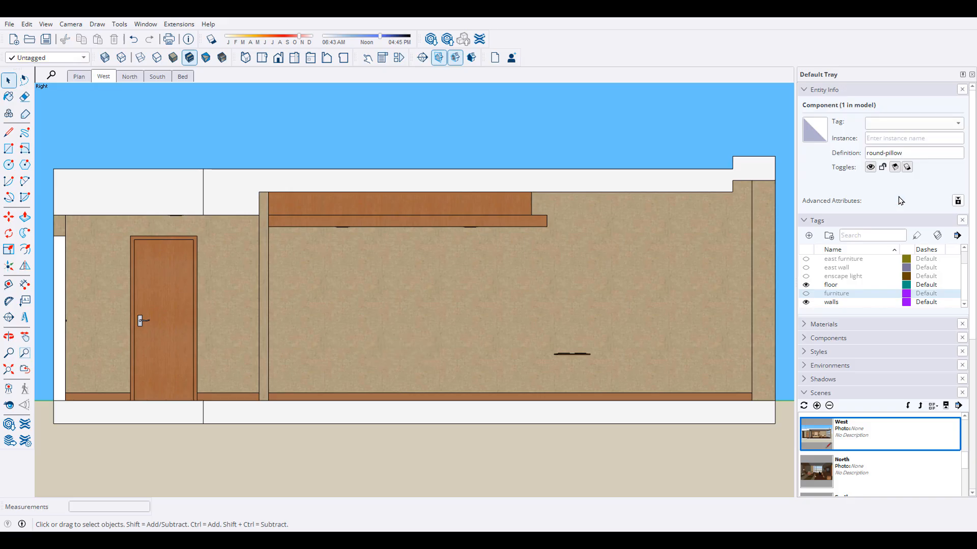
# Assign the checkers component still showing on the west elevation to the furniture tag.
pyautogui.click(579, 355)
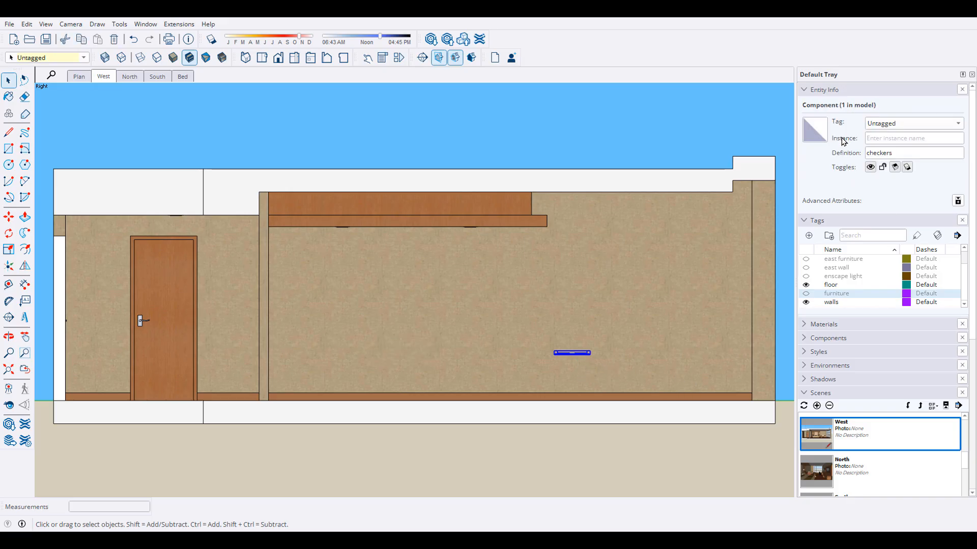
pyautogui.click(910, 127)
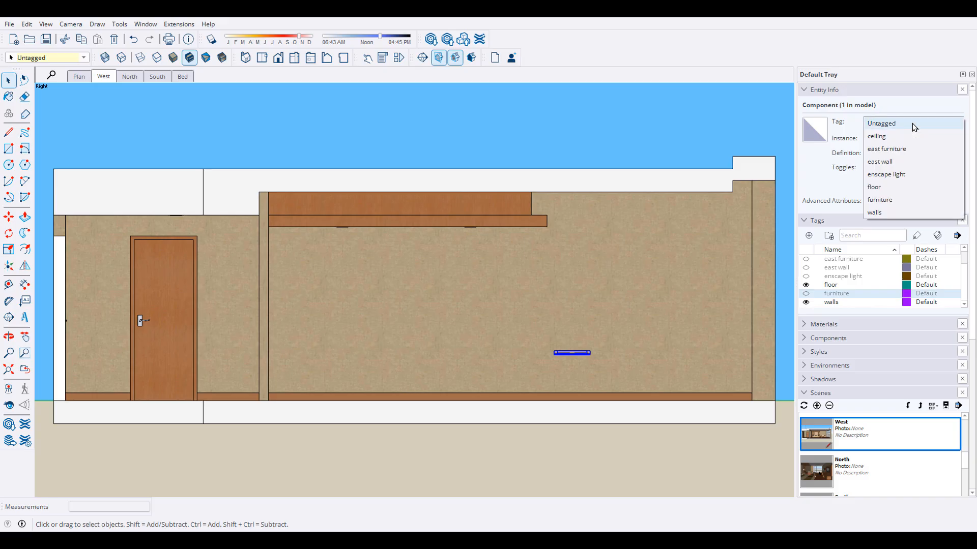
pyautogui.click(899, 201)
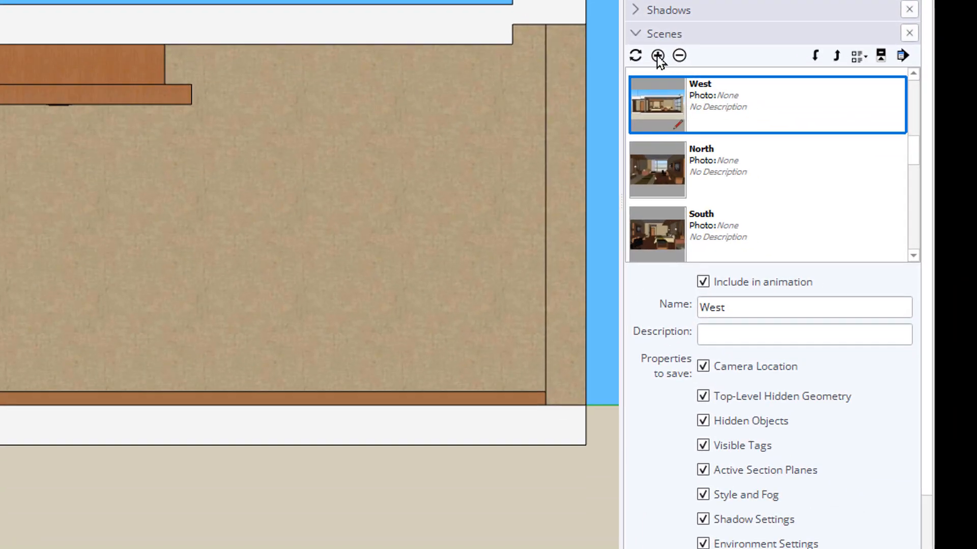
# Add a scene of the unfurnished west elevation and name it CAD West.
pyautogui.click(658, 56)
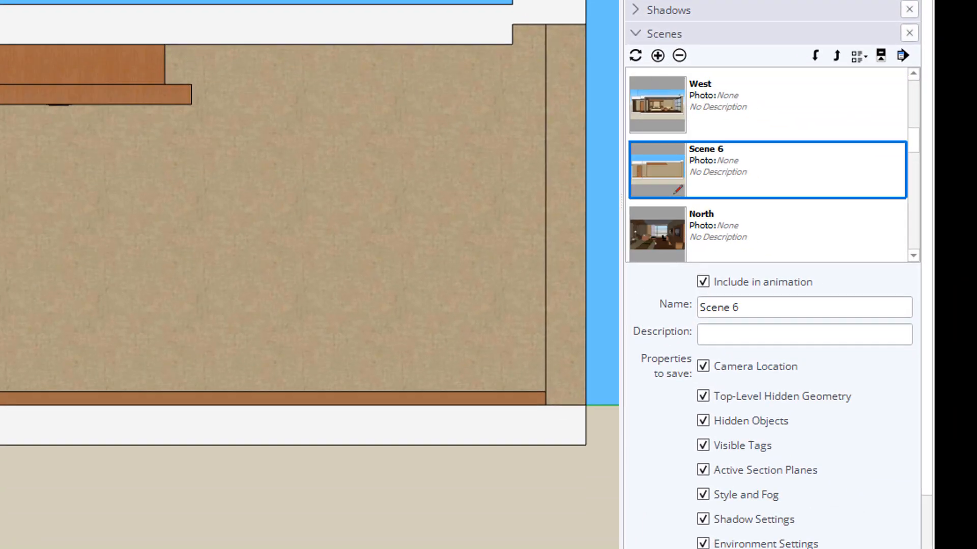
pyautogui.tripleClick(727, 310)
pyautogui.write('CAD West')
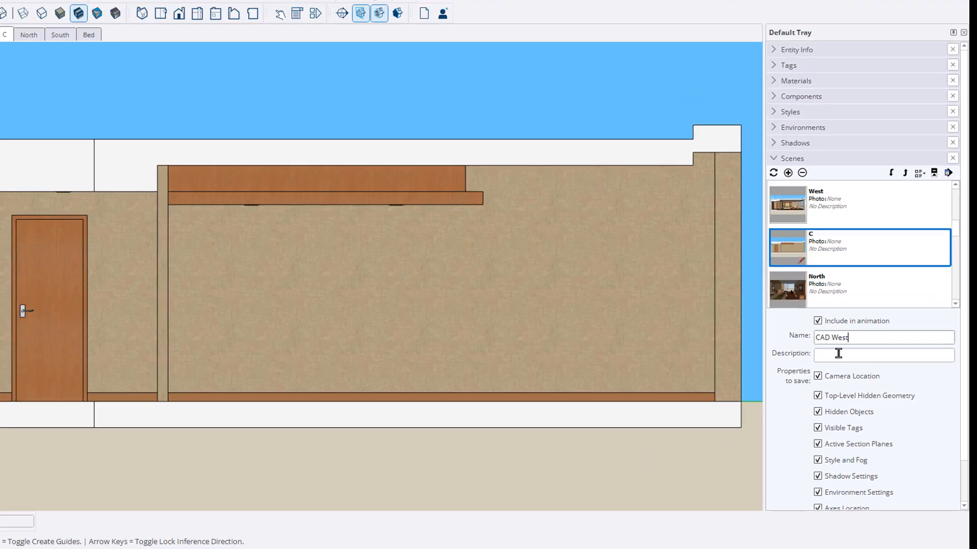
pyautogui.click(734, 334)
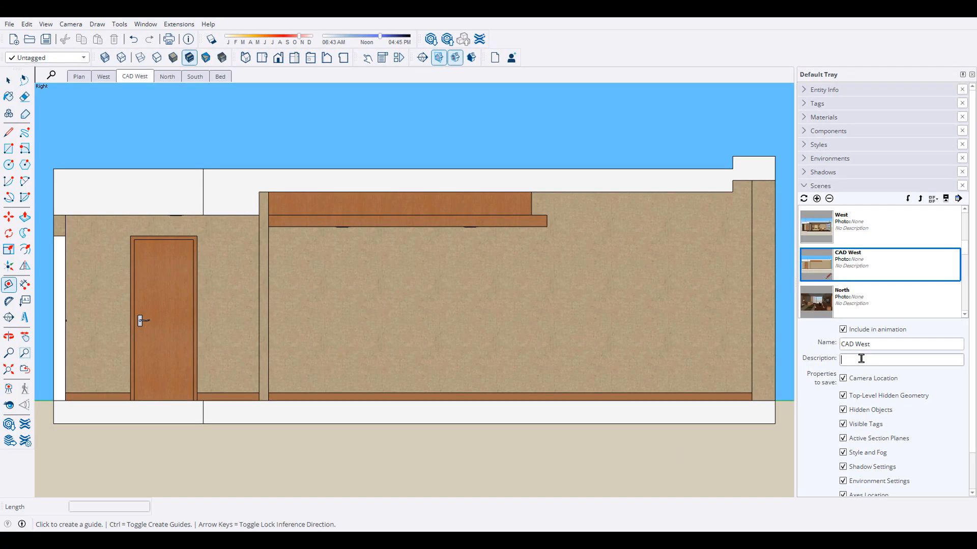
# Compare the West and CAD West scenes, exclude CAD West from the animation and update that scene.
pyautogui.click(104, 76)
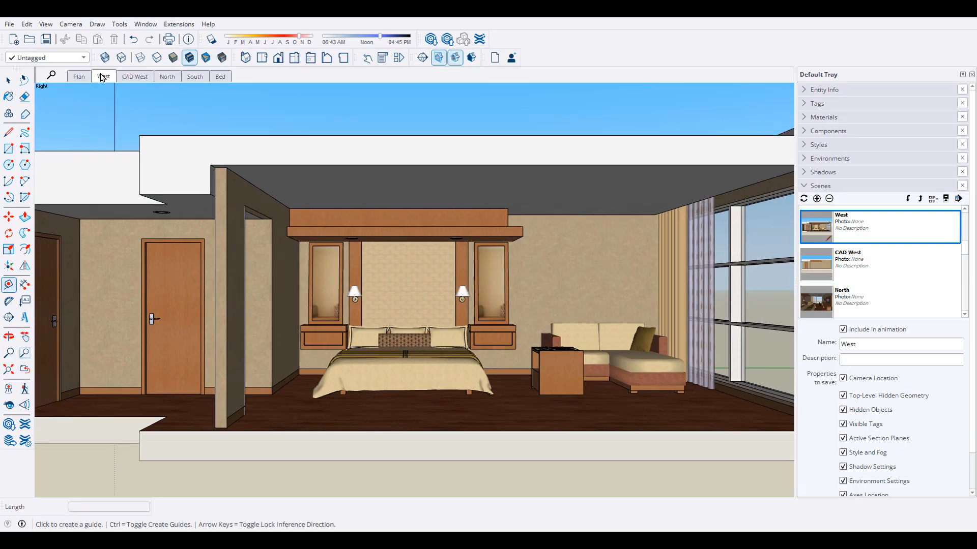
pyautogui.click(127, 77)
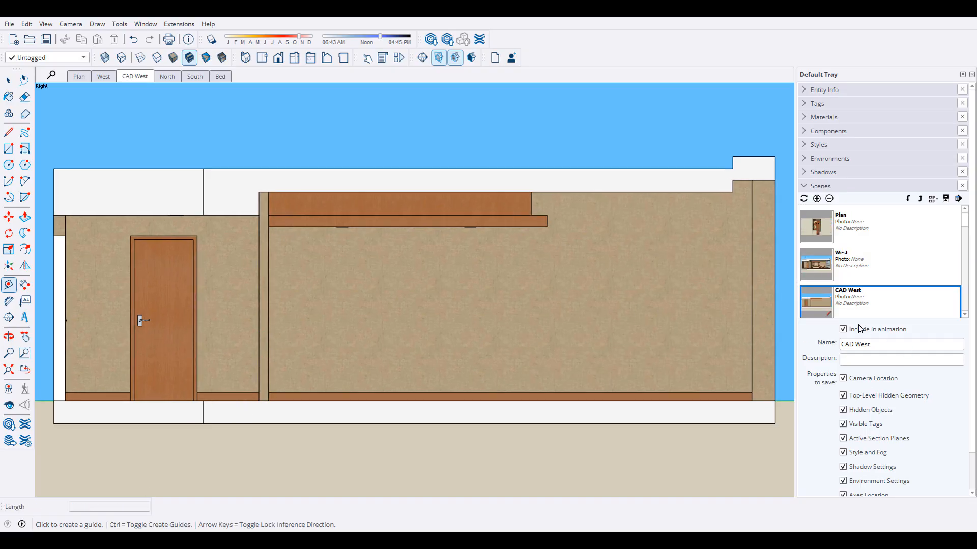
pyautogui.click(843, 329)
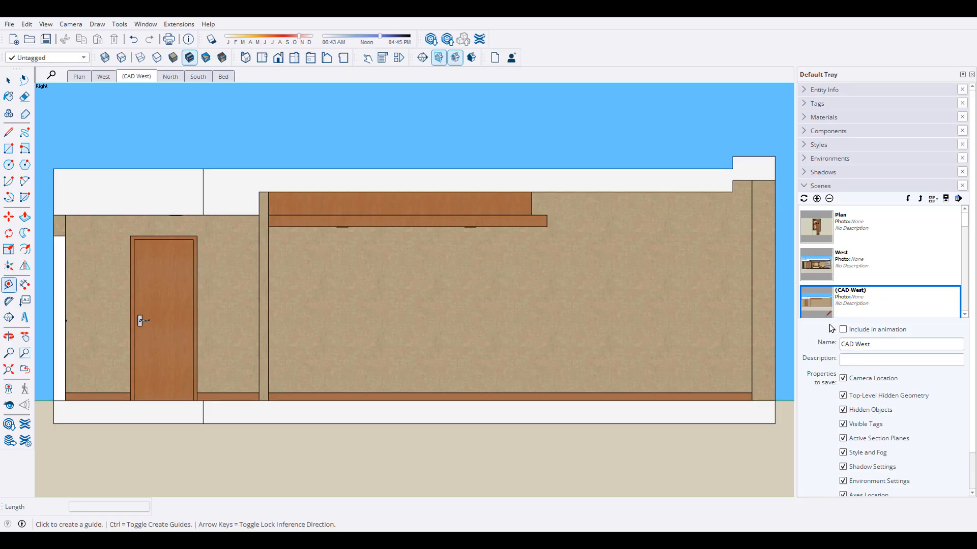
pyautogui.click(804, 199)
pyautogui.click(465, 328)
# Activate the Plan scene and switch its camera to parallel projection.
pyautogui.click(78, 76)
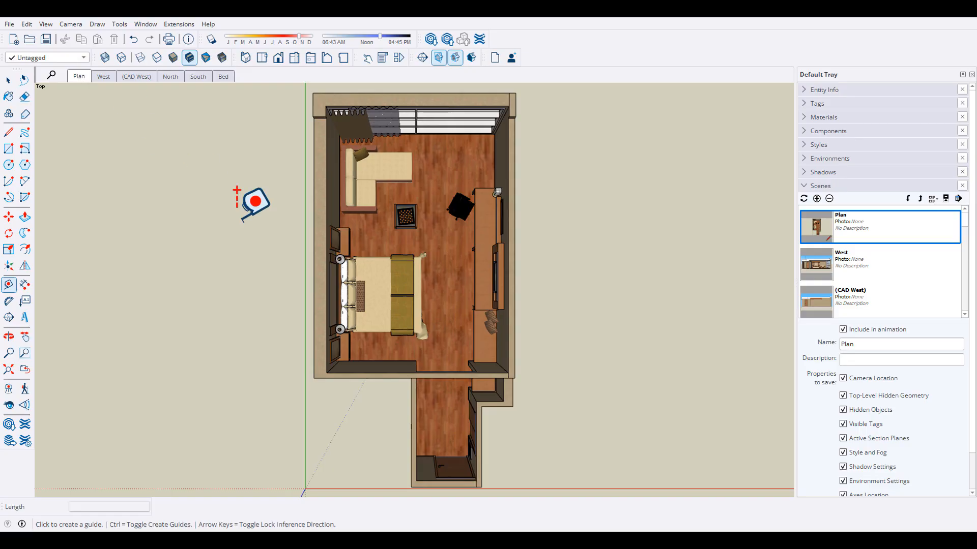
pyautogui.click(70, 24)
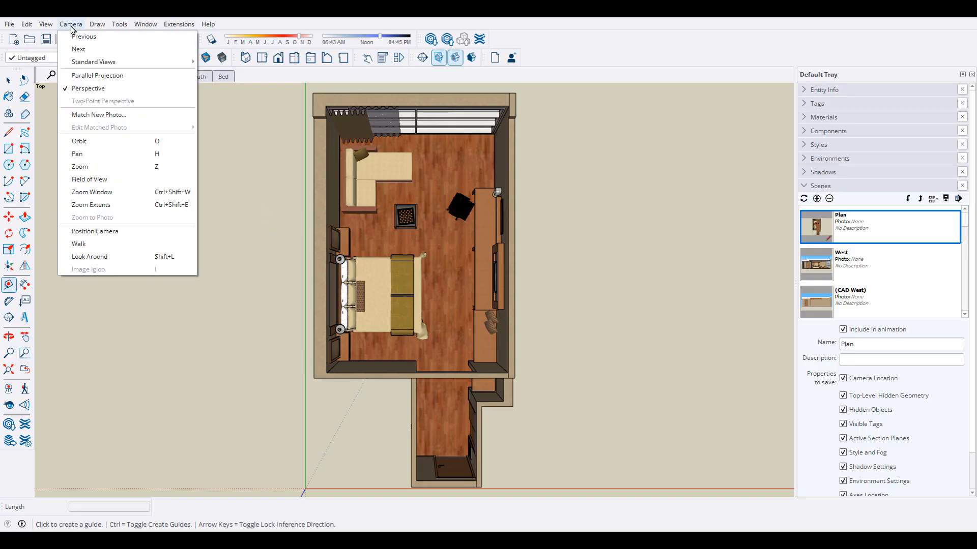
pyautogui.click(101, 73)
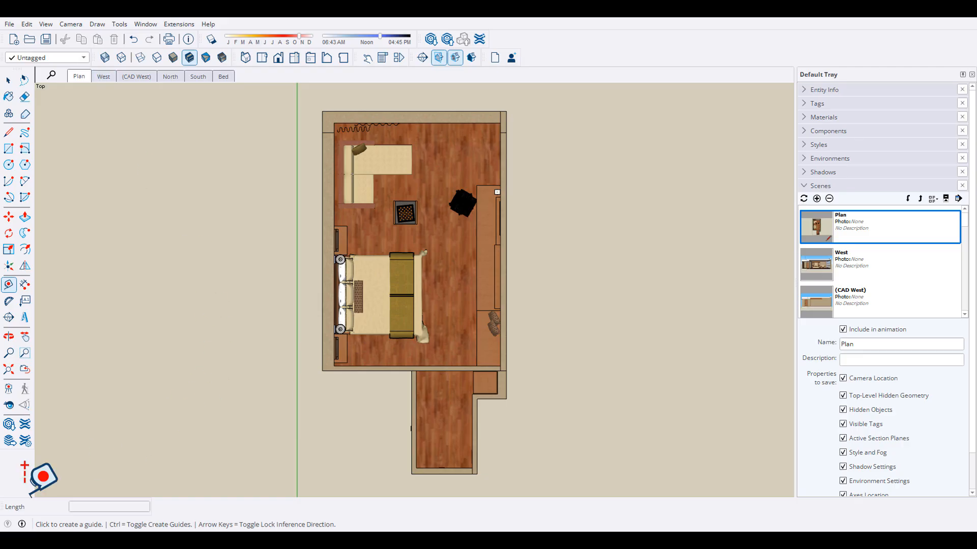
# Hide the furniture and east furniture tags in the plan view.
pyautogui.click(817, 103)
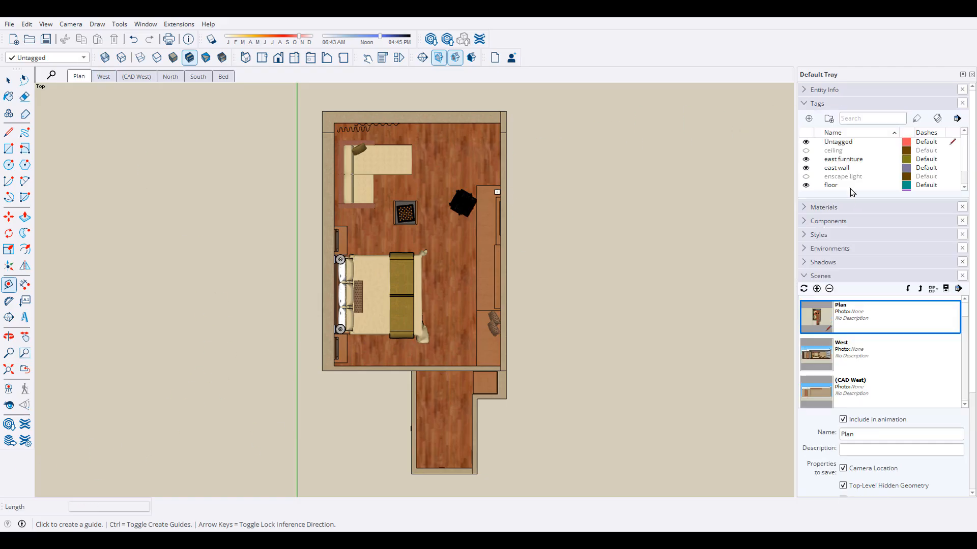
pyautogui.scroll(-3, 867, 169)
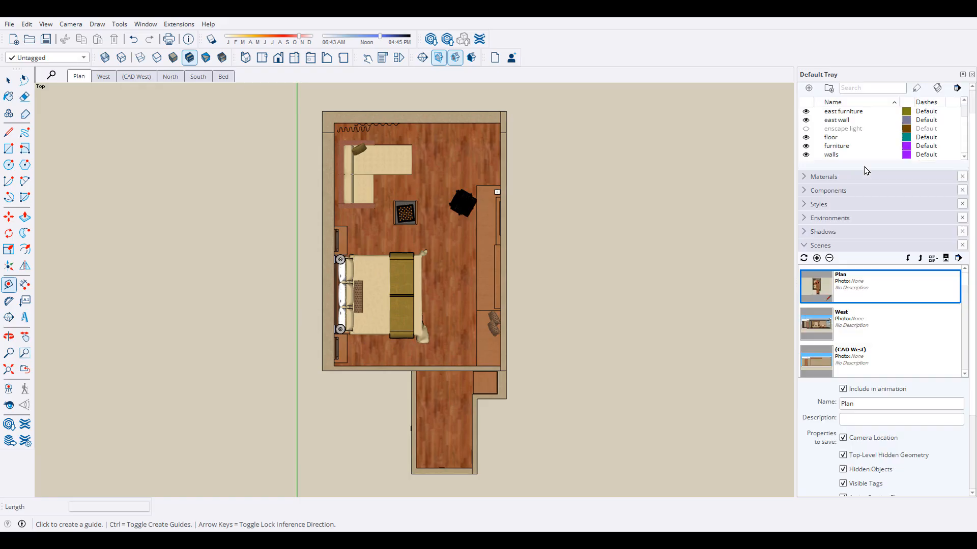
pyautogui.click(806, 147)
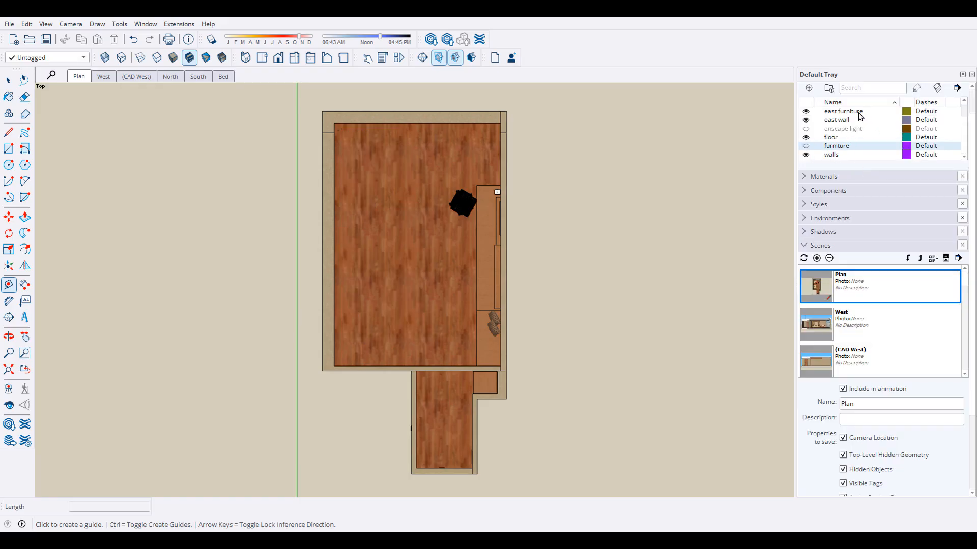
pyautogui.click(806, 111)
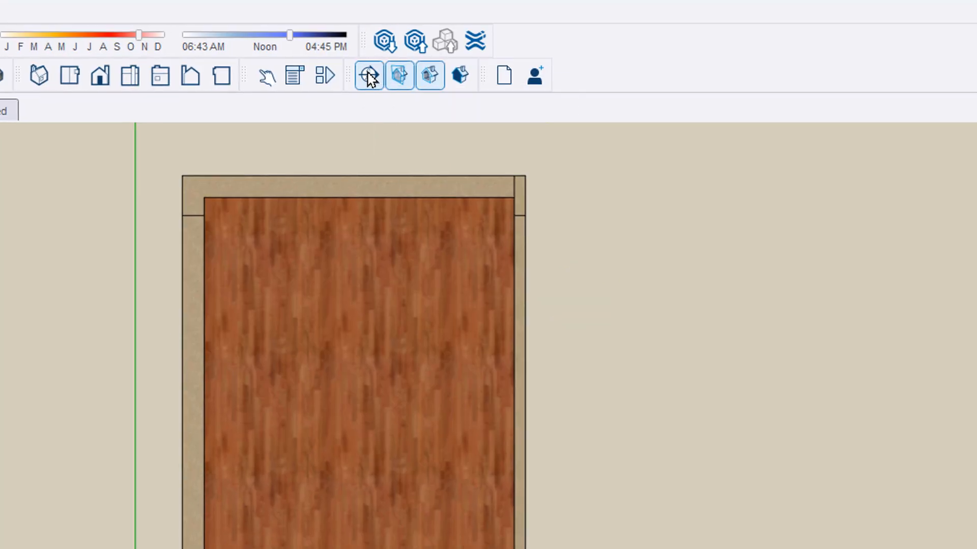
# Place a horizontal section plane on top of the room's west wall, keeping the name Section 1, and turn on section fill.
pyautogui.click(369, 77)
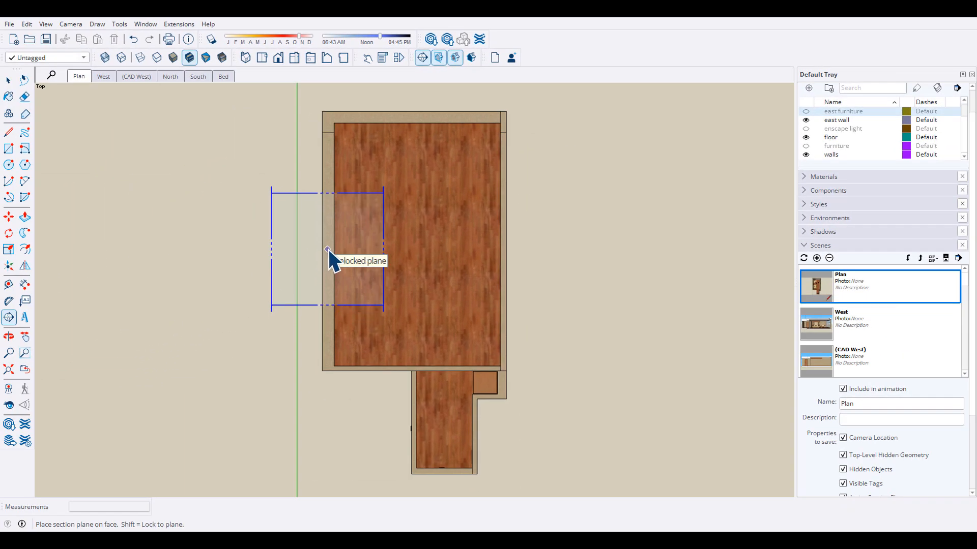
pyautogui.click(328, 249)
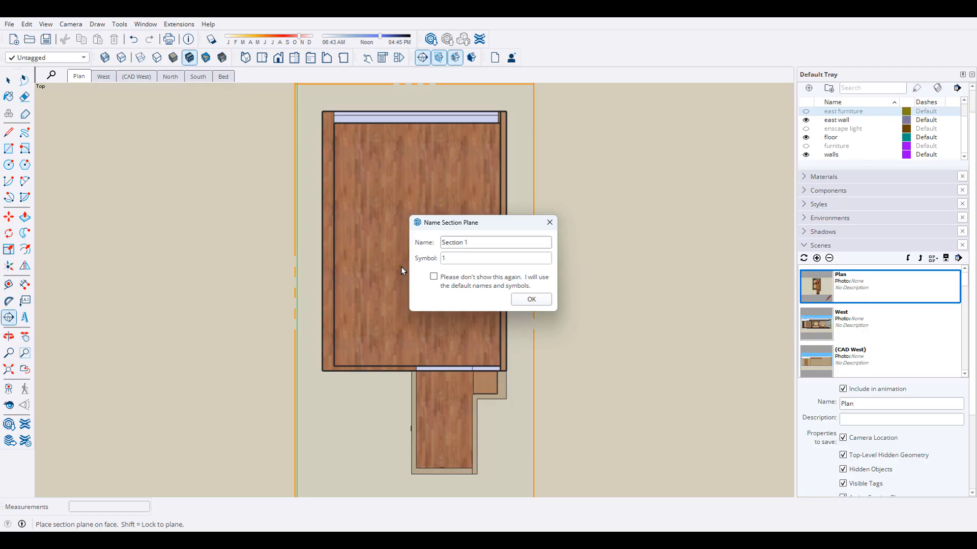
pyautogui.click(532, 300)
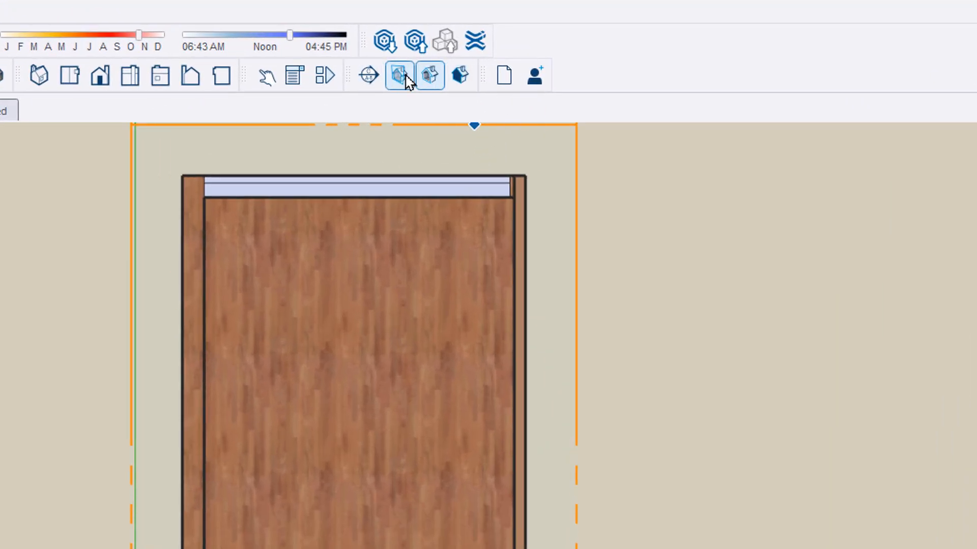
pyautogui.click(468, 79)
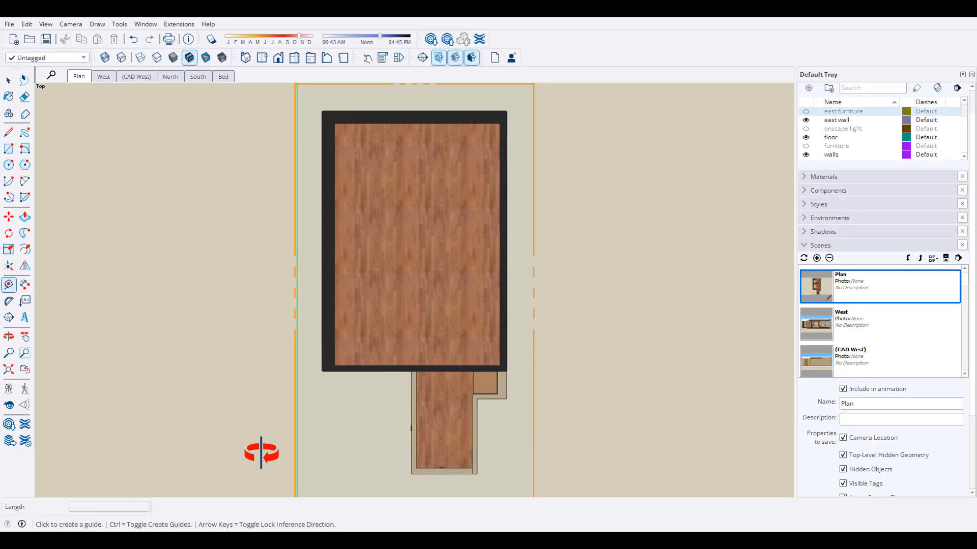
# Move the horizontal section plane down along the blue axis until it cuts through the entry hall walls and doors.
pyautogui.moveTo(261, 453); pyautogui.dragTo(418, 274, button='middle')
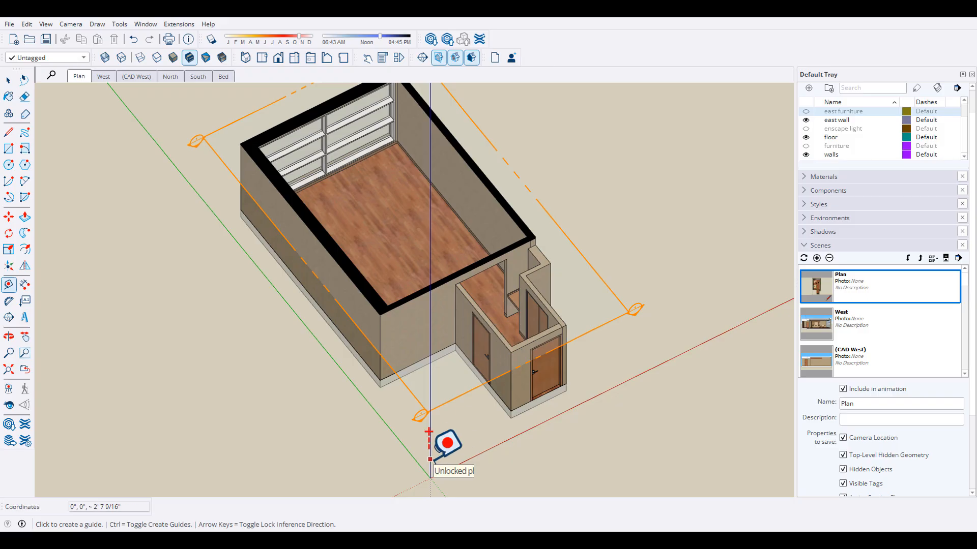
pyautogui.press('space')
pyautogui.click(436, 409)
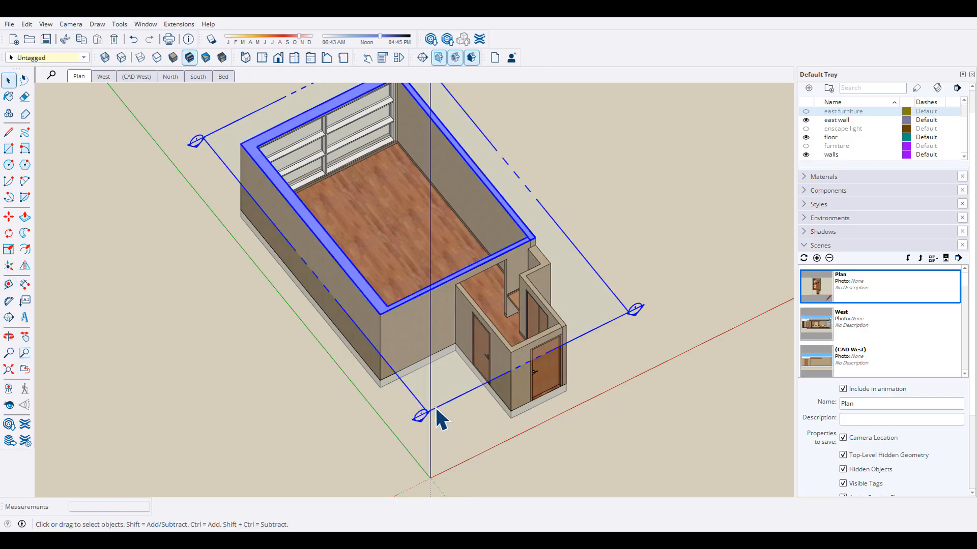
pyautogui.press('m')
pyautogui.click(436, 407)
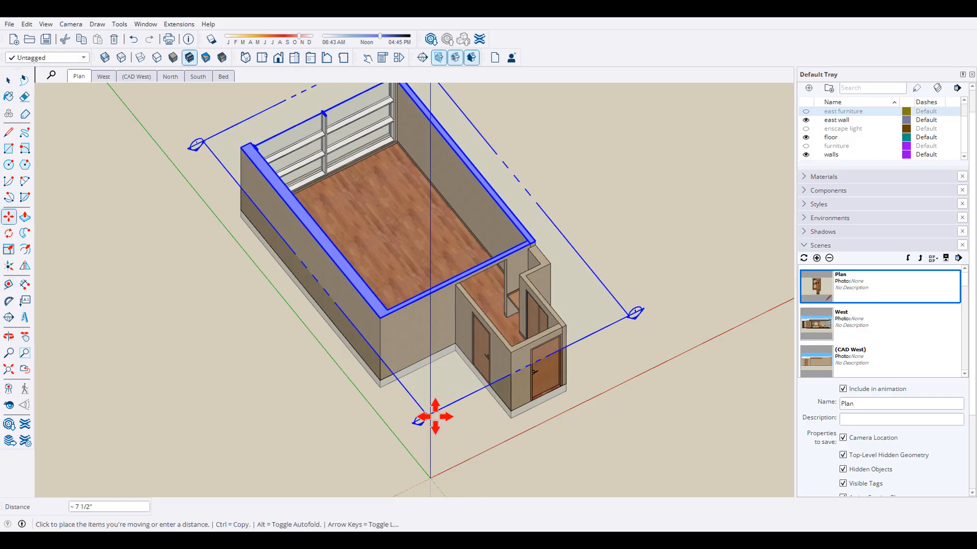
pyautogui.click(435, 444)
pyautogui.press('space')
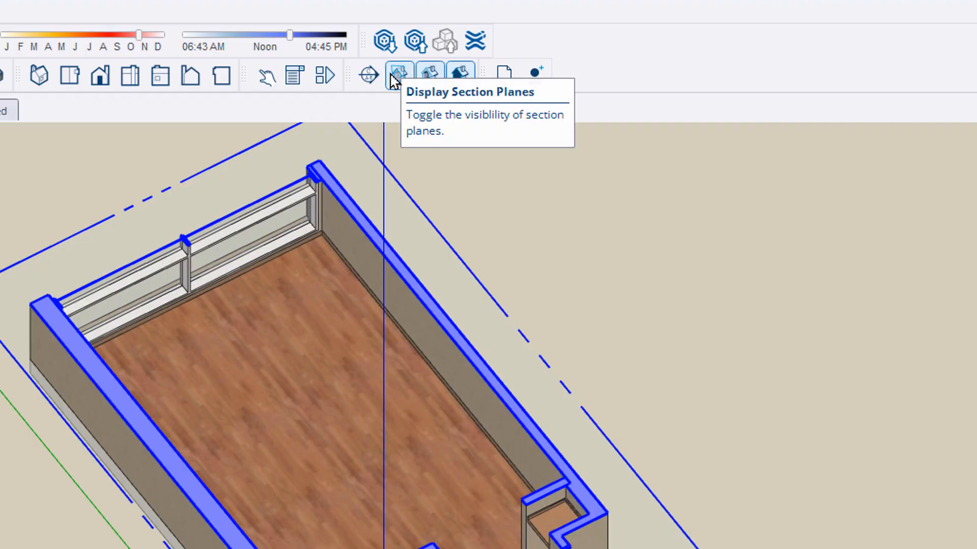
# Hide the section plane display, and toggle the section cuts off and back on.
pyautogui.click(392, 77)
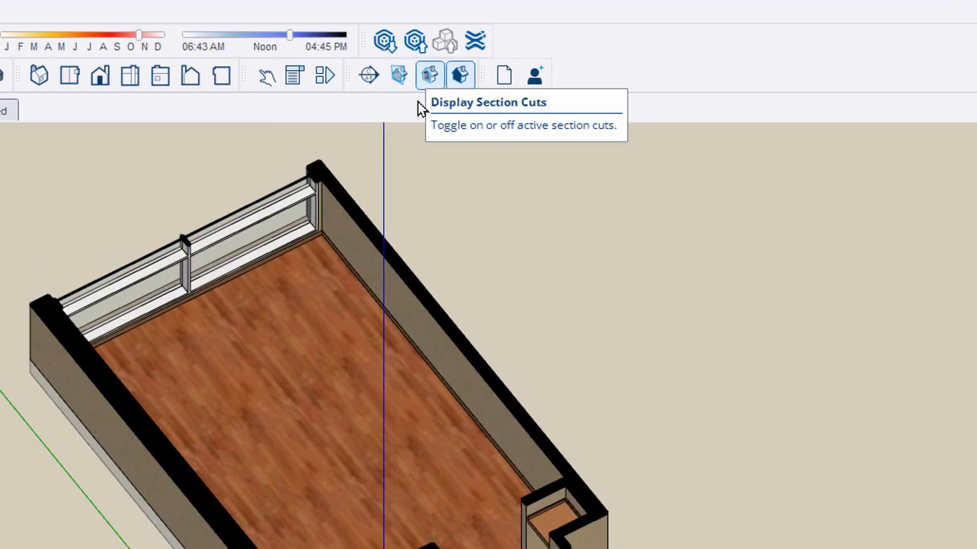
pyautogui.click(428, 79)
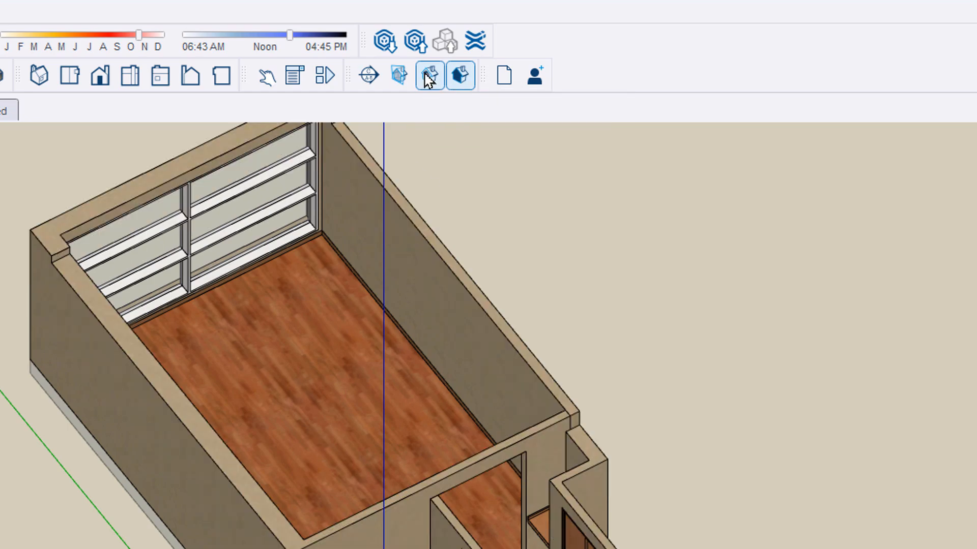
pyautogui.click(429, 79)
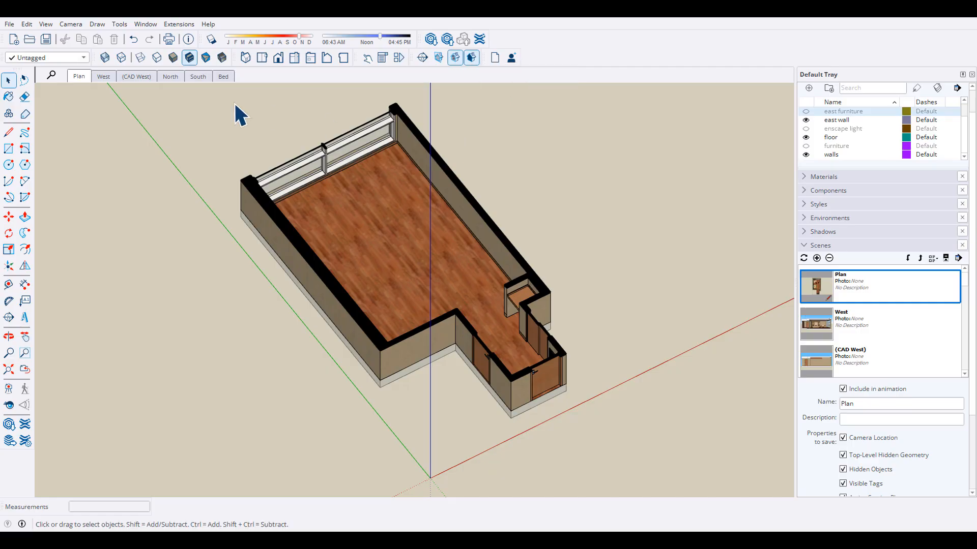
# Return to the top view and fit the whole cut floor plan with Zoom Extents.
pyautogui.click(263, 58)
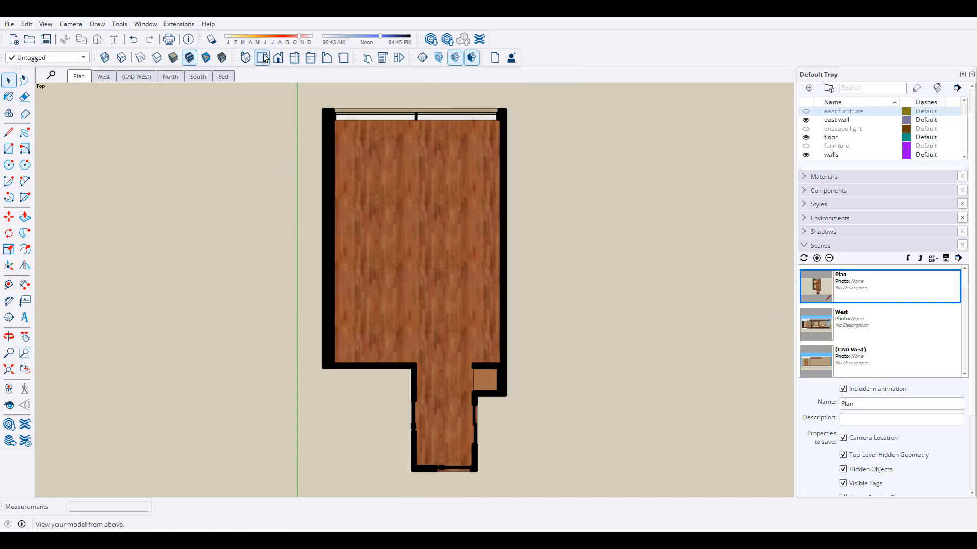
pyautogui.click(8, 369)
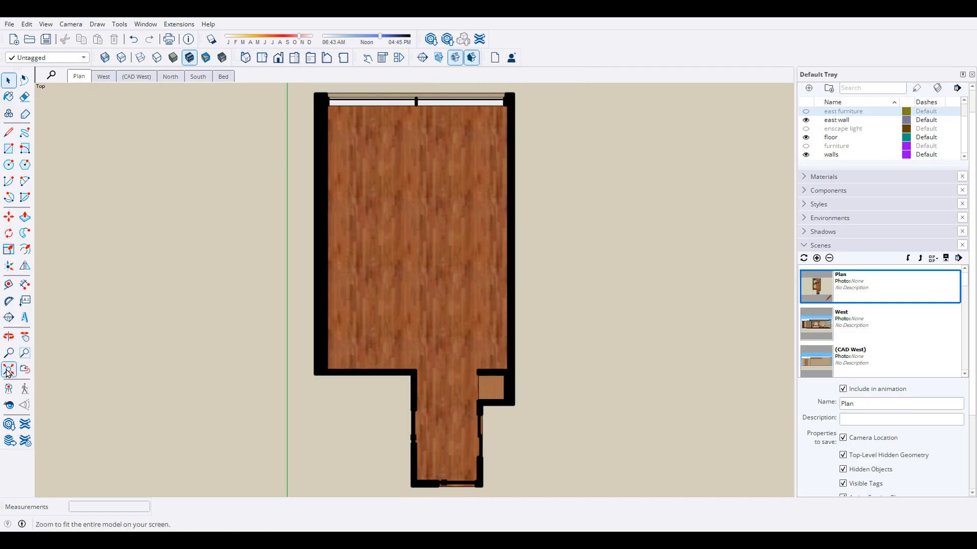
# Add a scene after Plan from the current cut floor plan, saving the style changes as a new style.
pyautogui.rightClick(84, 78)
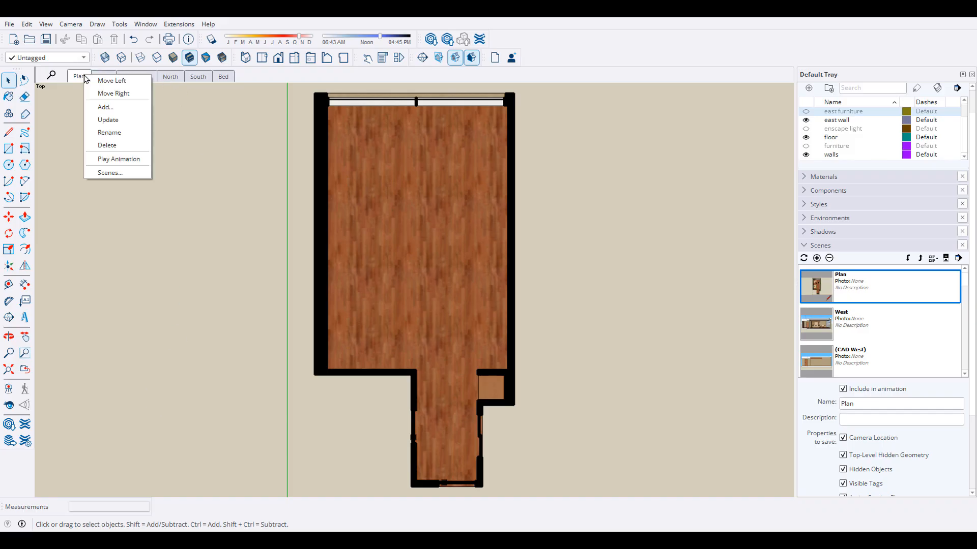
pyautogui.click(122, 109)
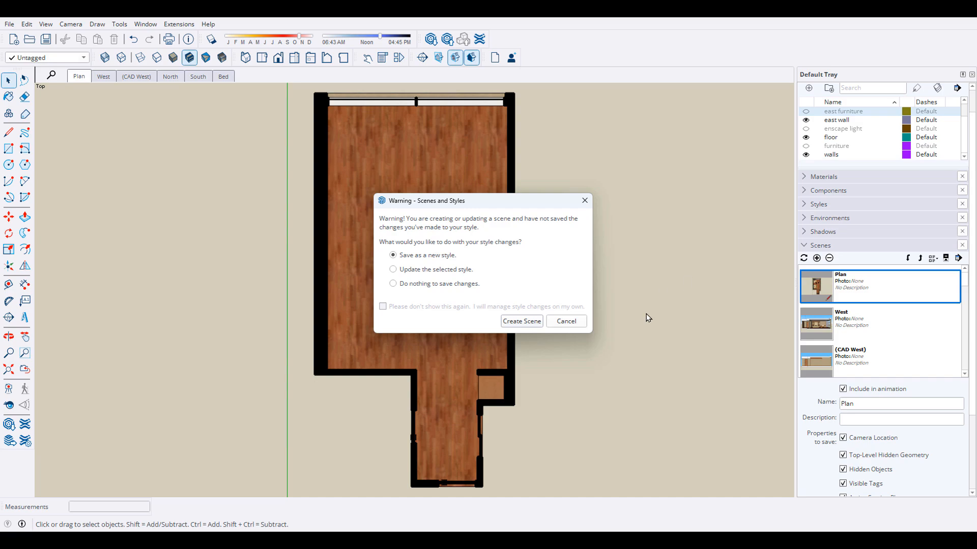
pyautogui.click(528, 322)
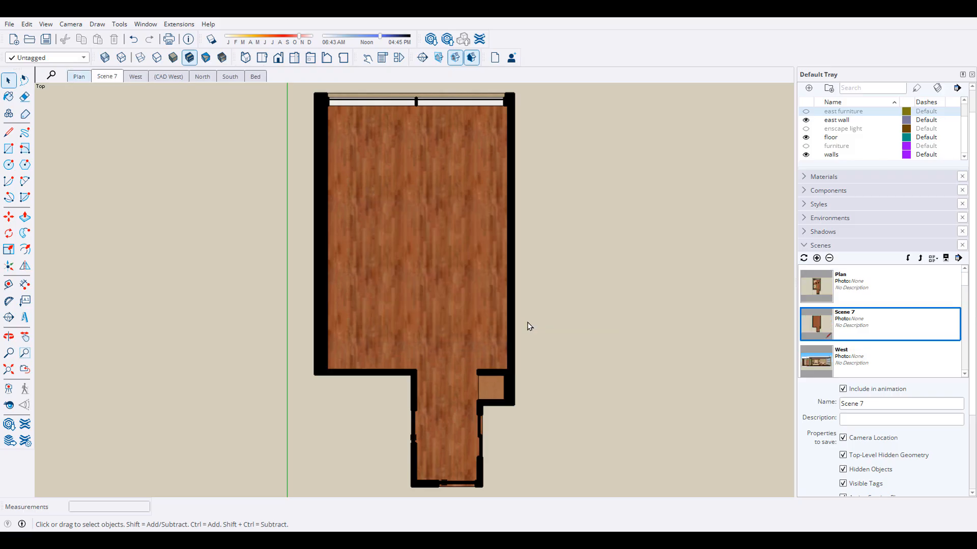
# Rename the new floor plan scene as CAD Plan.
pyautogui.rightClick(111, 78)
pyautogui.click(135, 132)
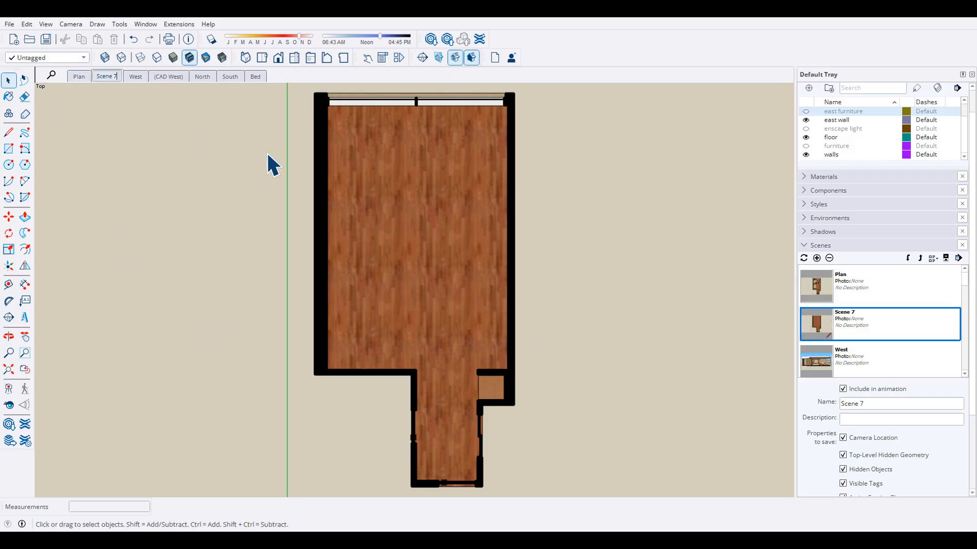
pyautogui.write('CAD Pla')
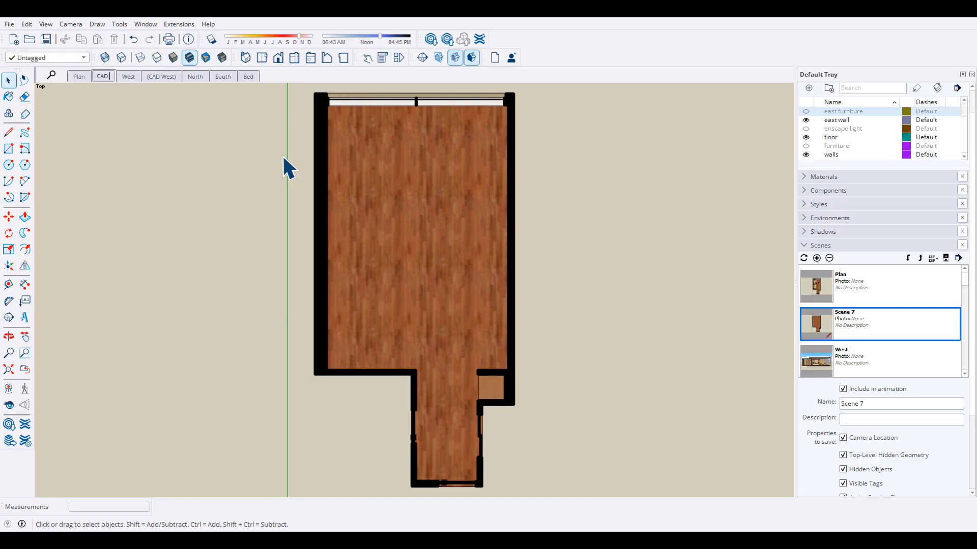
pyautogui.write('n')
pyautogui.press('Return')
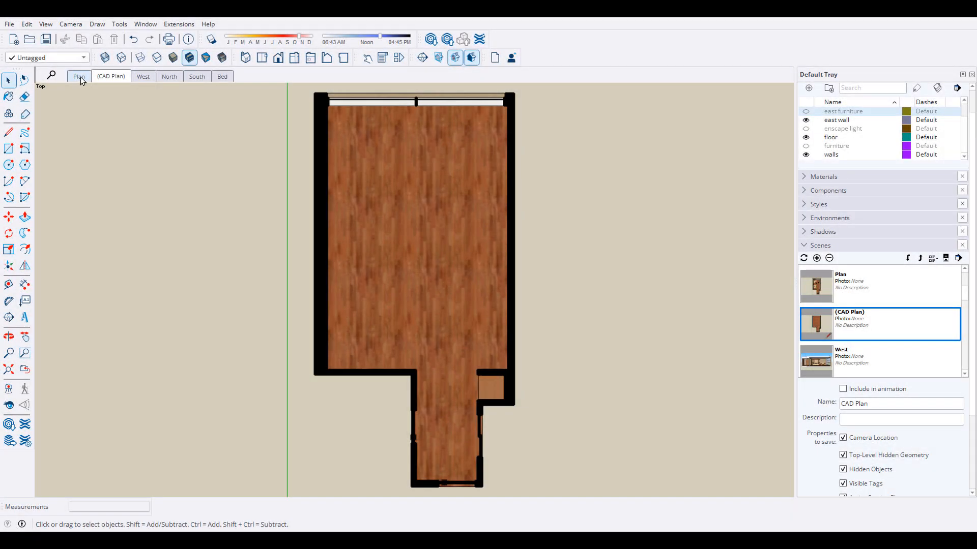
# Hide the section plane display in the Plan scene and update the scene, saving the change to the selected style.
pyautogui.click(79, 79)
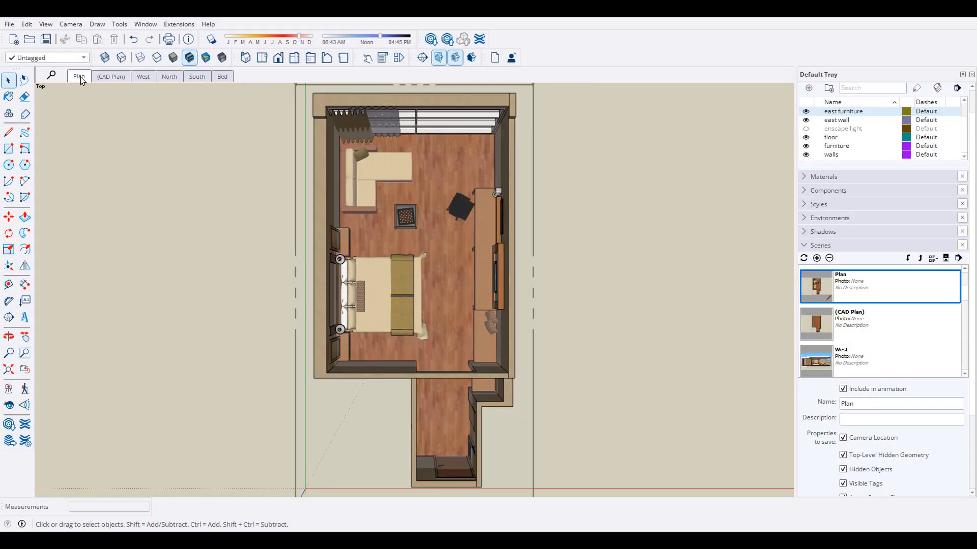
pyautogui.scroll(-3, 338, 277)
pyautogui.moveTo(338, 277); pyautogui.dragTo(405, 389, button='middle')
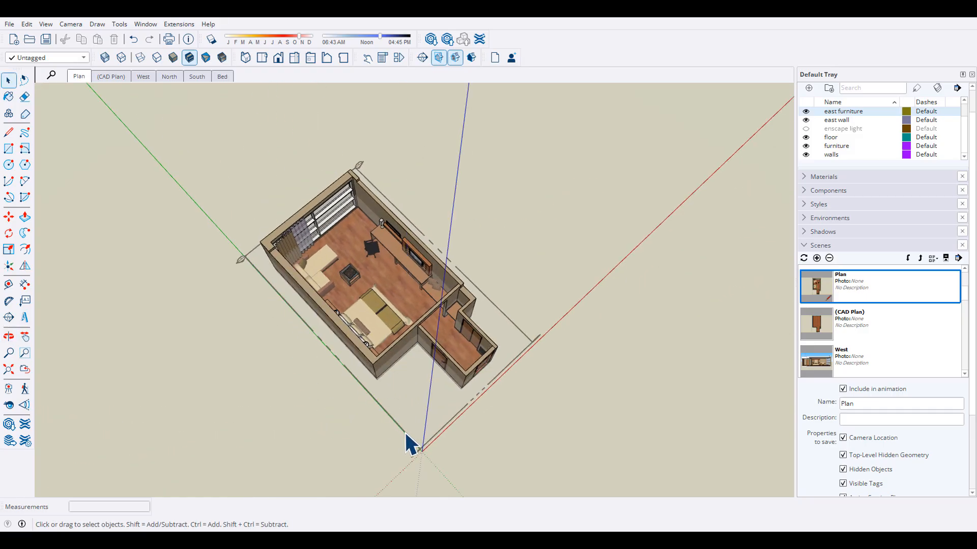
pyautogui.scroll(5, 369, 226)
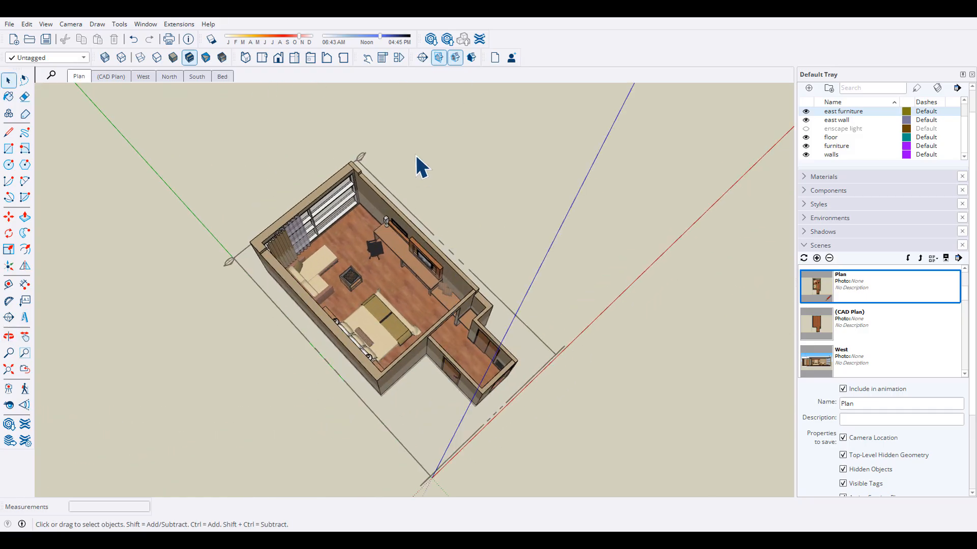
pyautogui.moveTo(367, 226); pyautogui.dragTo(355, 168, button='middle')
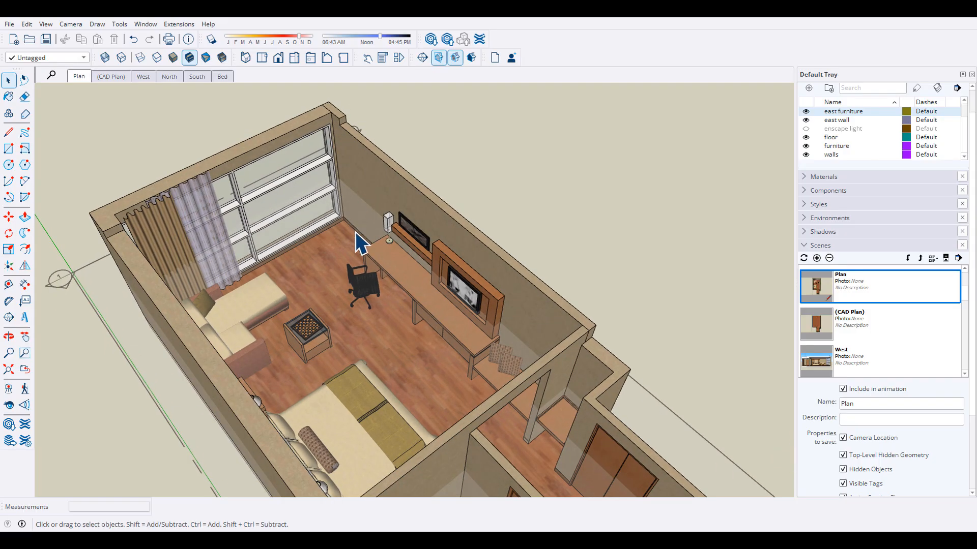
pyautogui.click(80, 76)
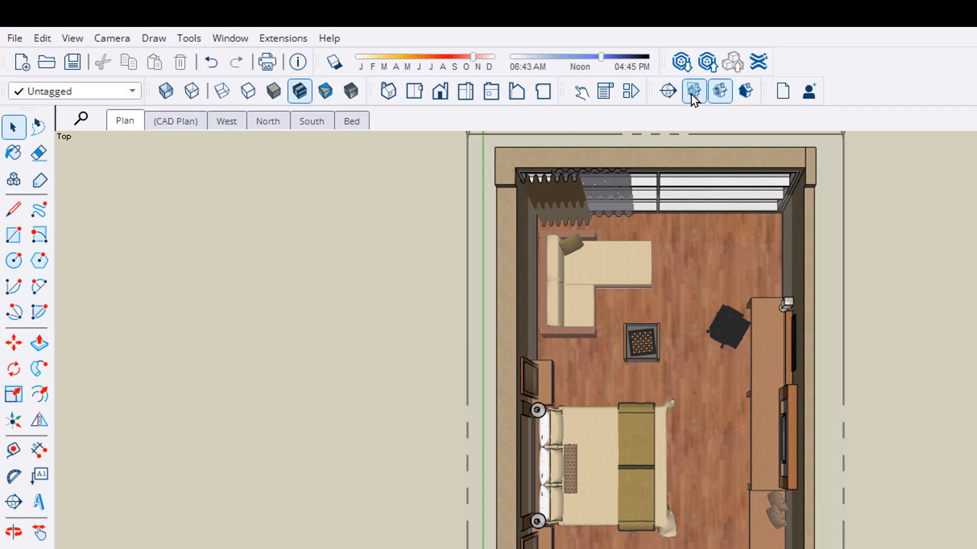
pyautogui.click(693, 92)
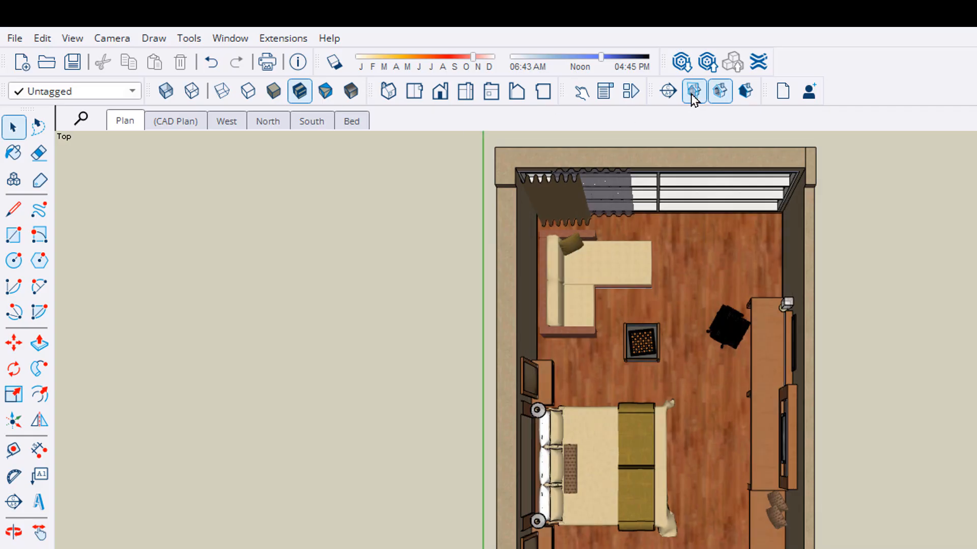
pyautogui.rightClick(130, 131)
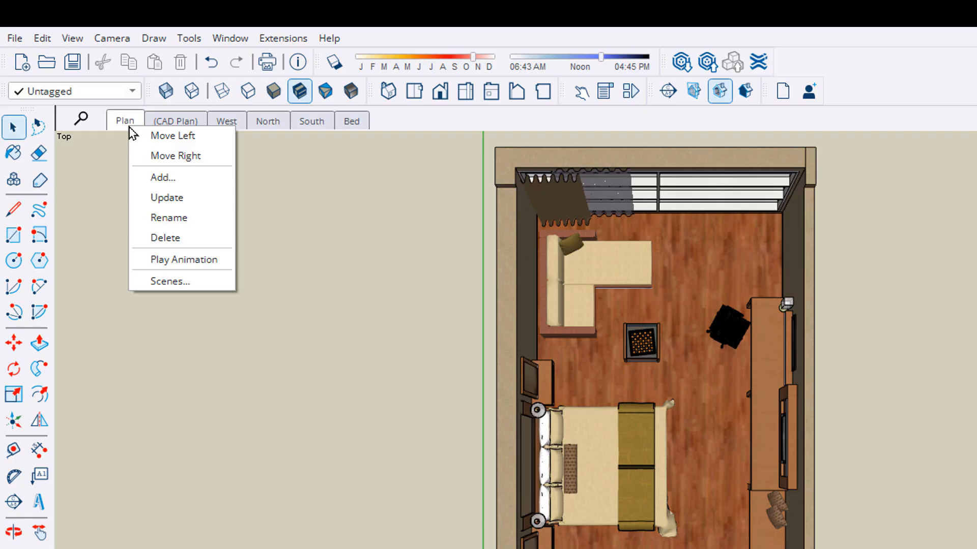
pyautogui.click(177, 199)
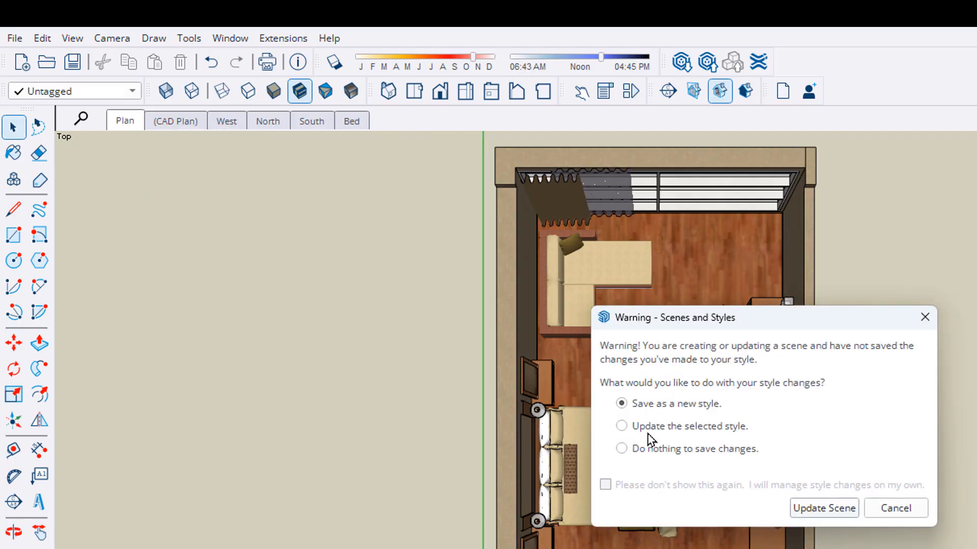
pyautogui.click(621, 426)
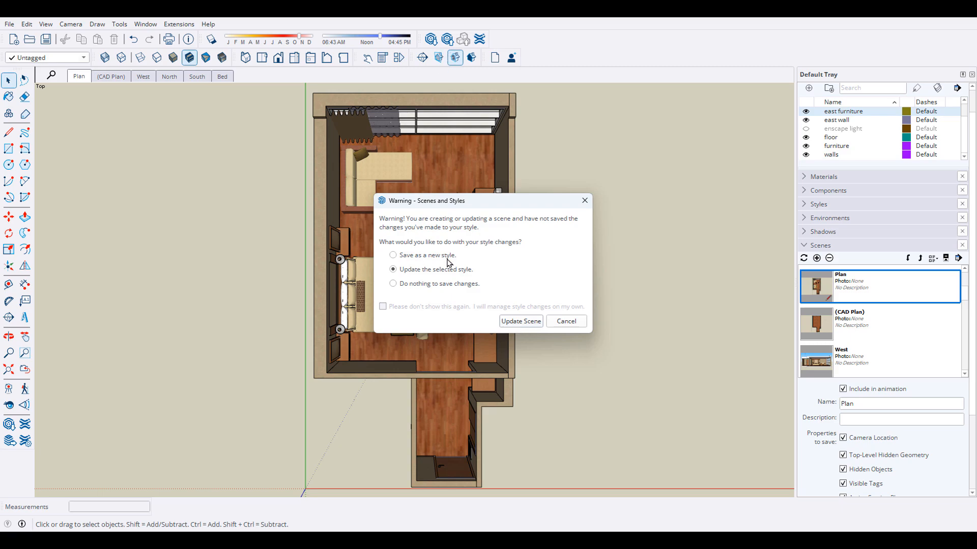
pyautogui.click(518, 321)
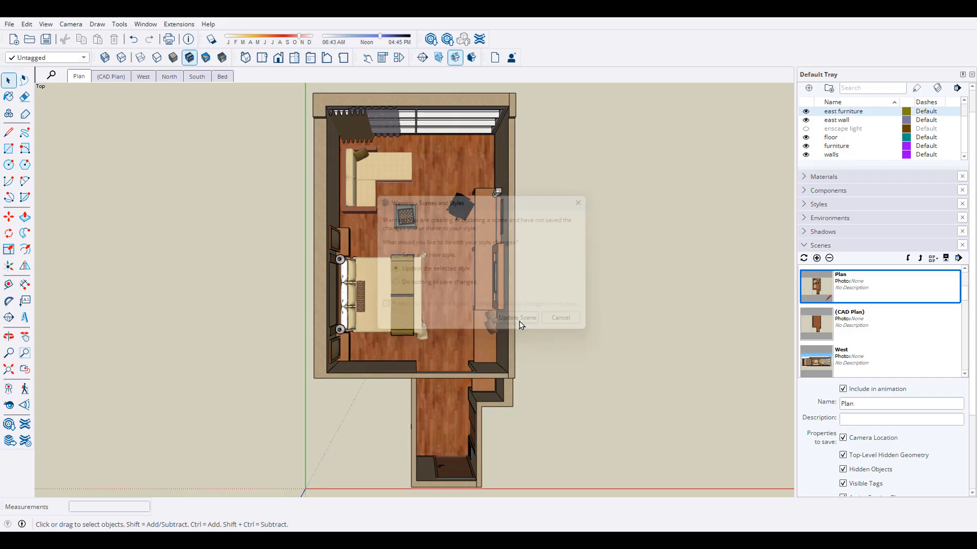
# Review the West, North, South, Bed and CAD Plan scenes for their section plane display and tag visibility.
pyautogui.click(143, 77)
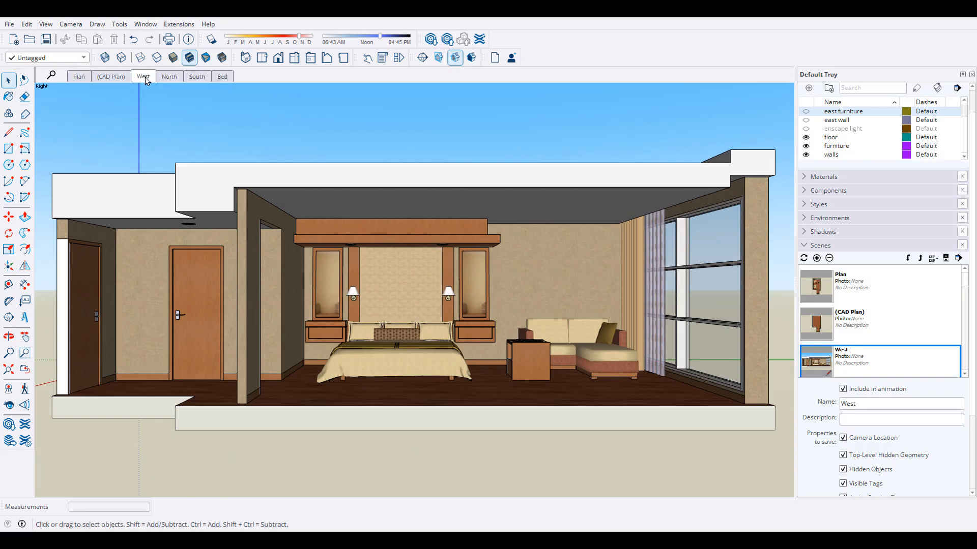
pyautogui.click(170, 77)
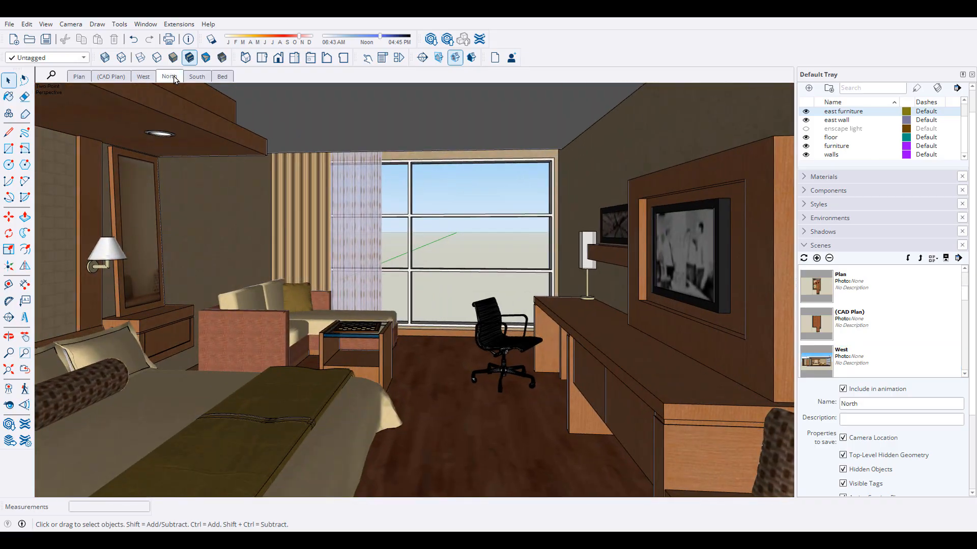
pyautogui.click(194, 77)
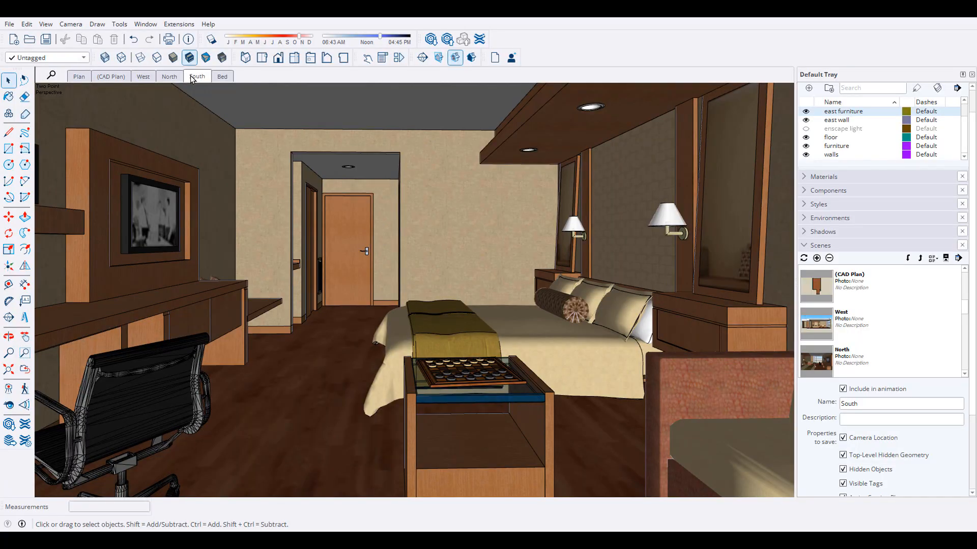
pyautogui.click(222, 77)
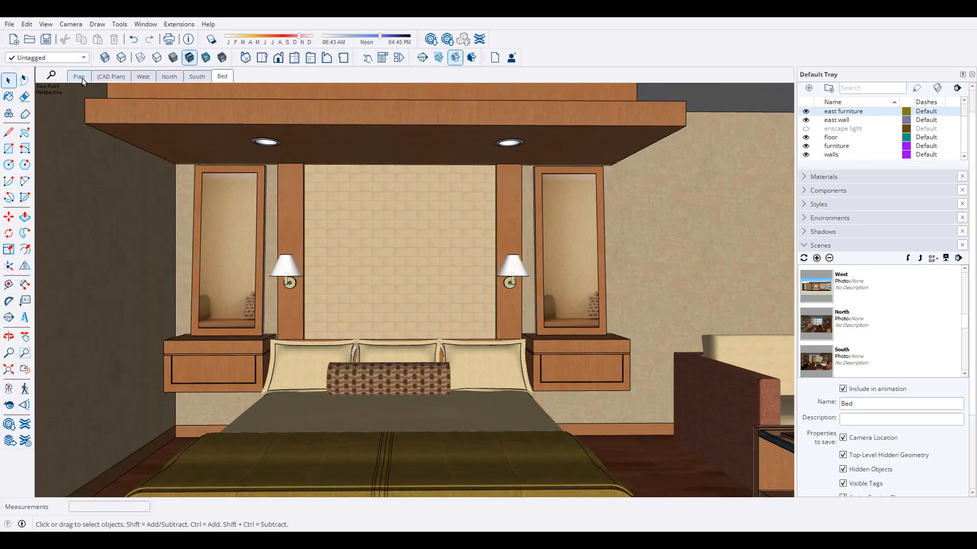
pyautogui.click(108, 76)
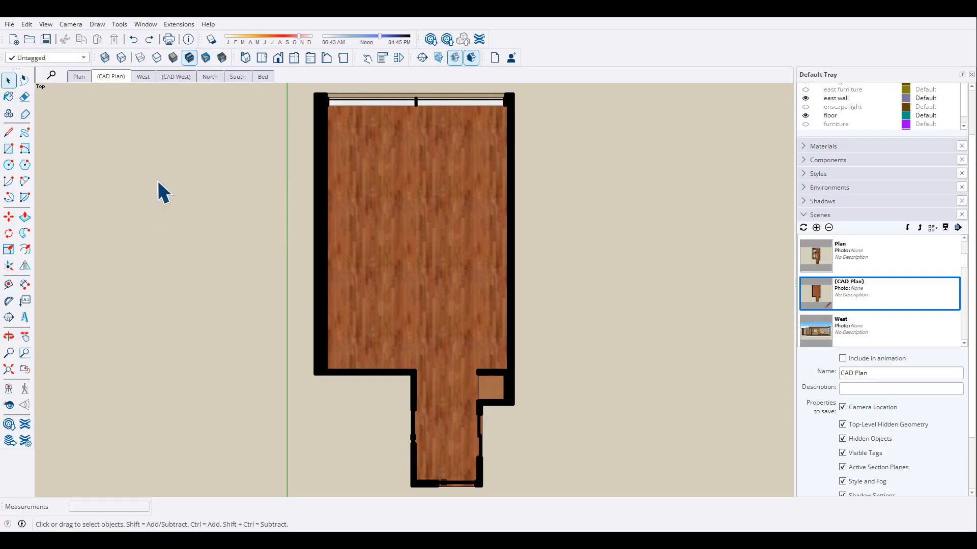
# In the CAD West scene, place a vertical section plane on the ceiling slab's long east edge, keeping the name Section 2.
pyautogui.click(181, 79)
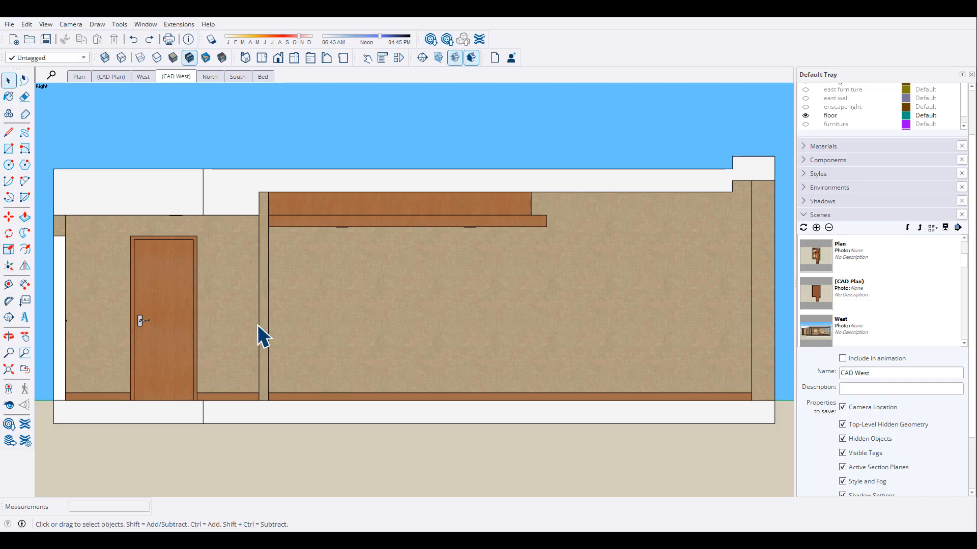
pyautogui.moveTo(203, 320); pyautogui.dragTo(337, 360, button='middle')
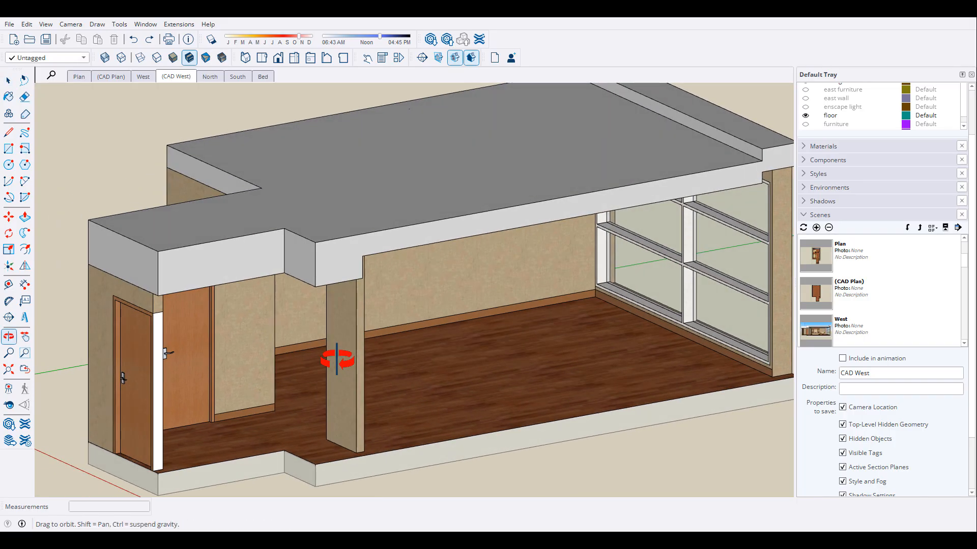
pyautogui.click(423, 58)
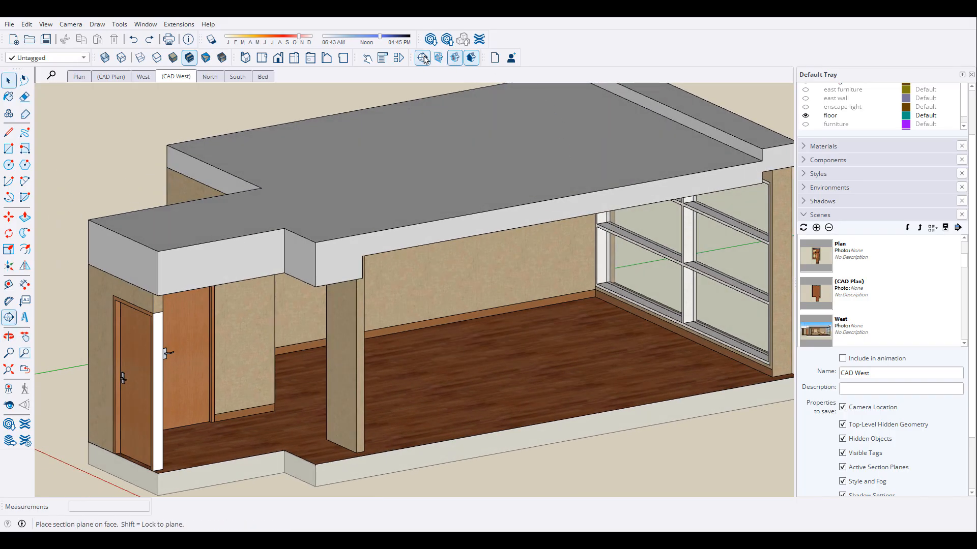
pyautogui.click(418, 245)
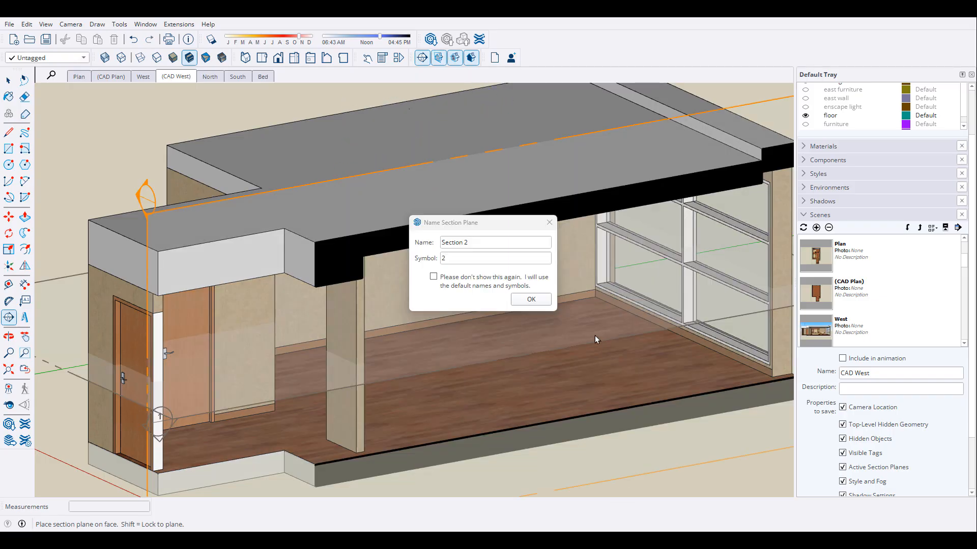
pyautogui.click(548, 304)
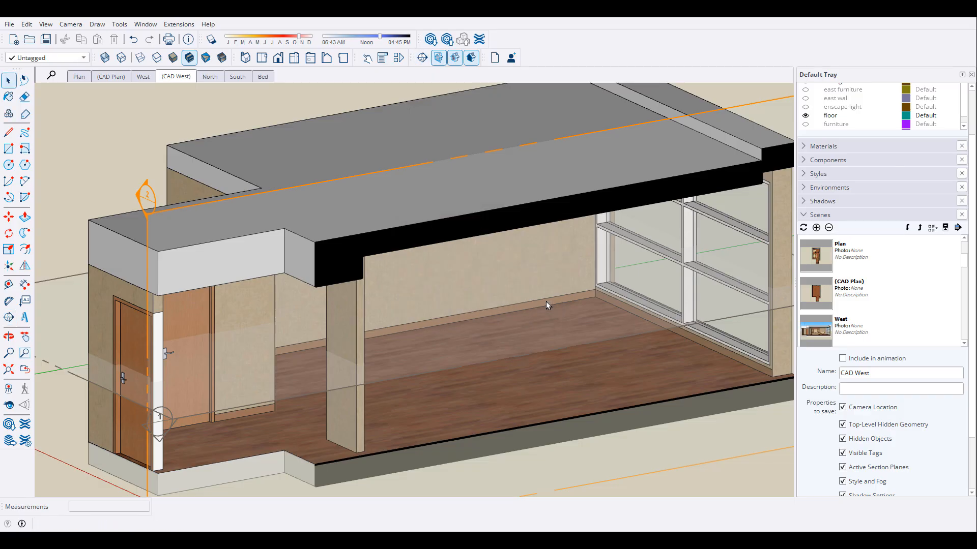
pyautogui.press('space')
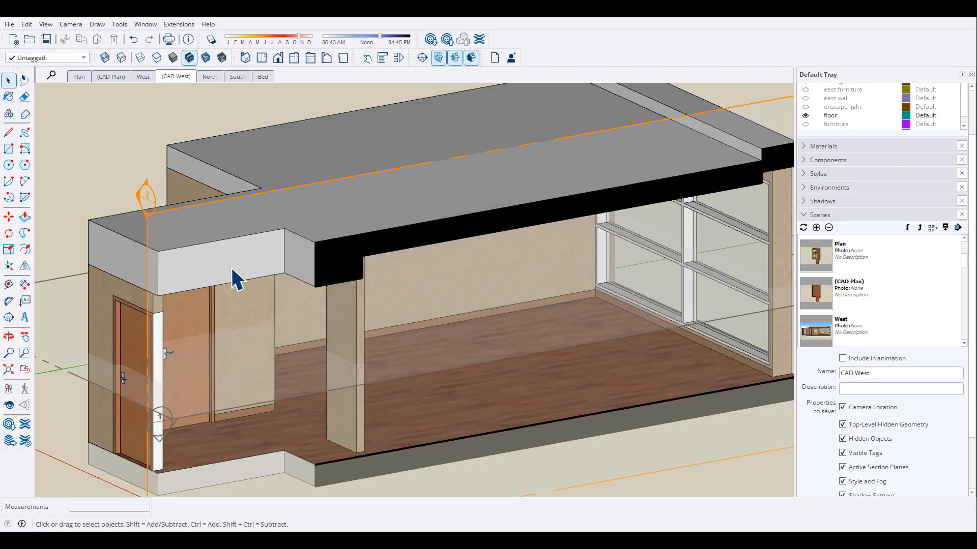
# Move the Section 2 plane inward along the red axis until it cuts through the entry hall, ceiling slab, floor and window wall.
pyautogui.click(217, 204)
pyautogui.scroll(-4, 265, 252)
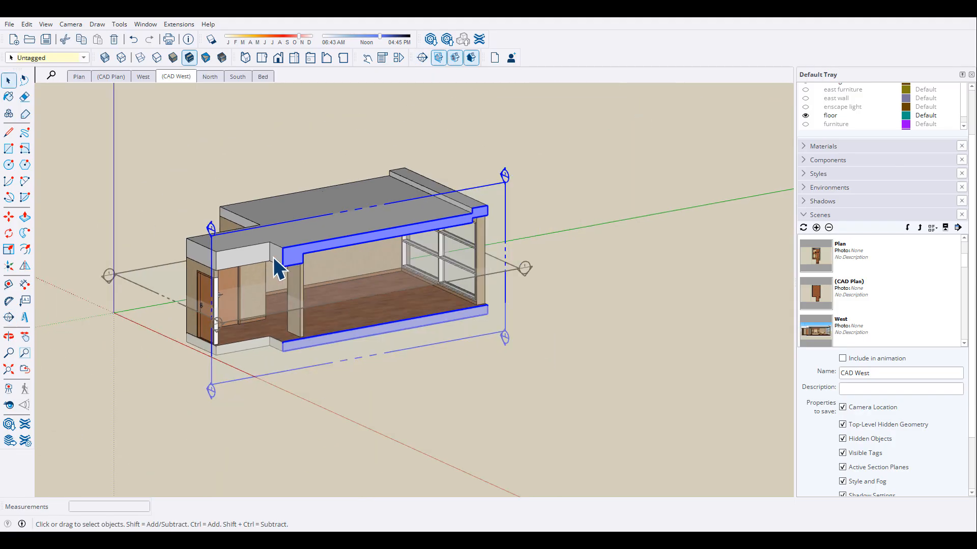
pyautogui.click(204, 189)
pyautogui.scroll(4, 224, 221)
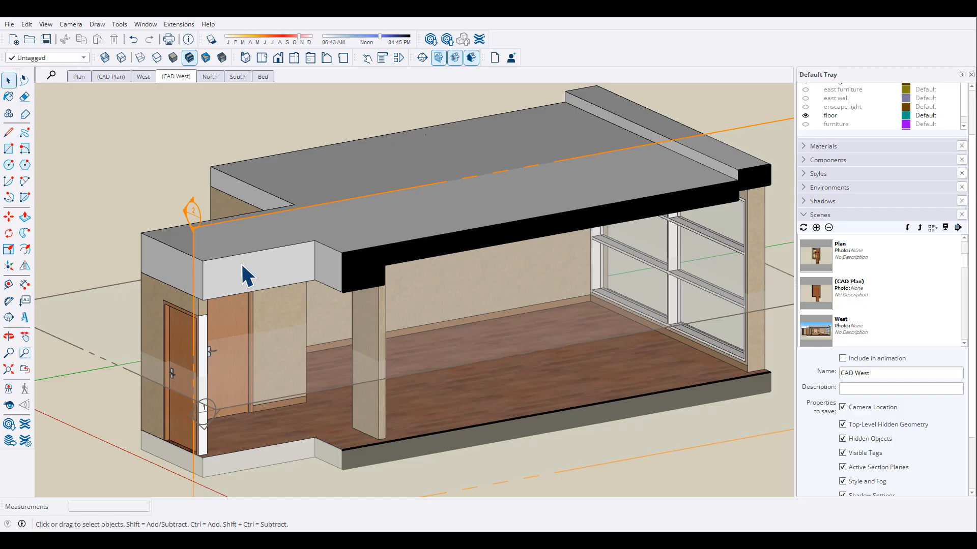
pyautogui.scroll(-2, 279, 353)
pyautogui.moveTo(280, 353); pyautogui.dragTo(353, 371, button='middle')
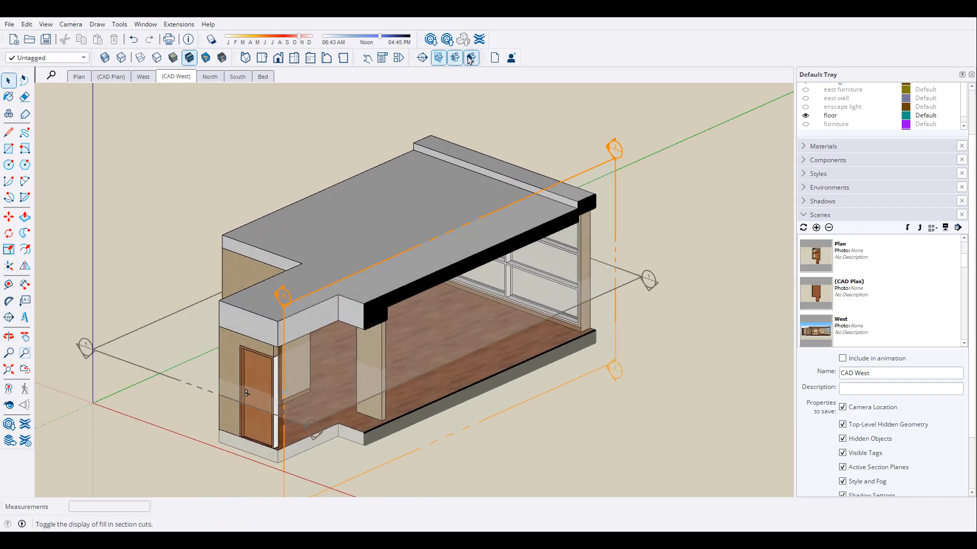
pyautogui.click(592, 168)
pyautogui.press('m')
pyautogui.click(587, 164)
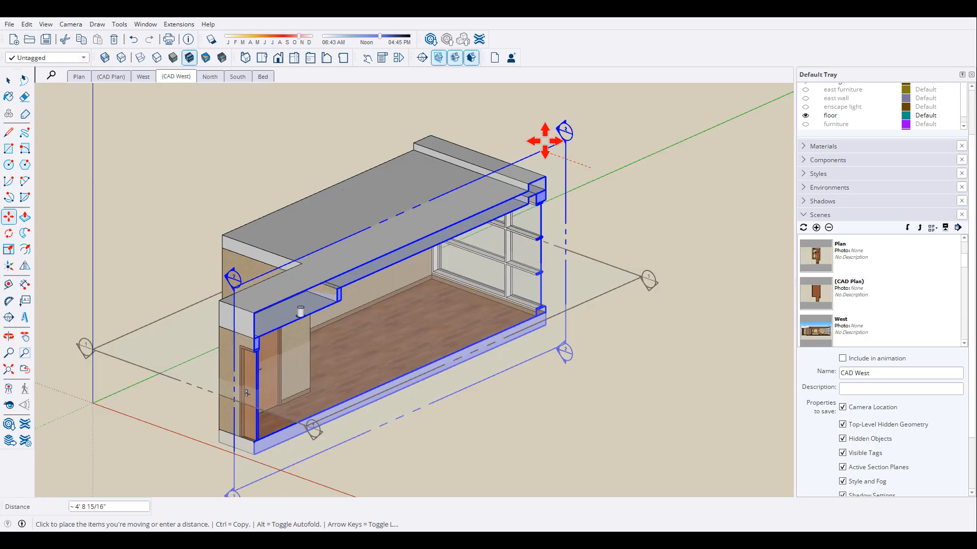
pyautogui.click(542, 142)
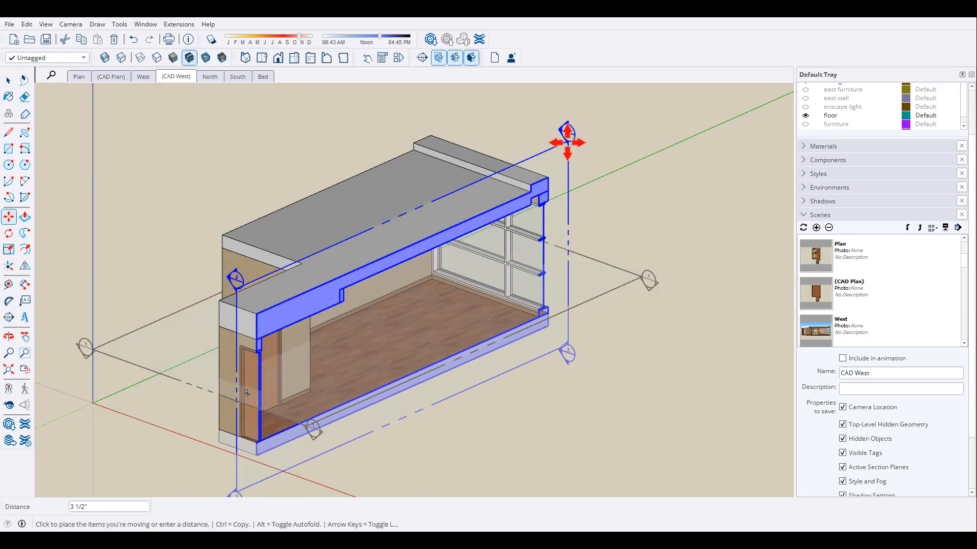
# Return to the Right view of the cut room and hide the section plane display.
pyautogui.moveTo(517, 255); pyautogui.dragTo(120, 457, button='middle')
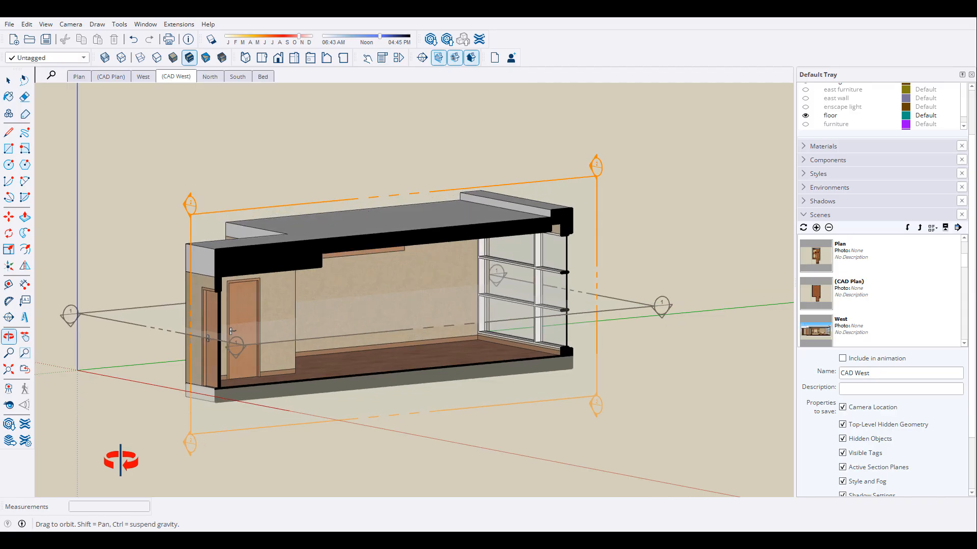
pyautogui.click(295, 59)
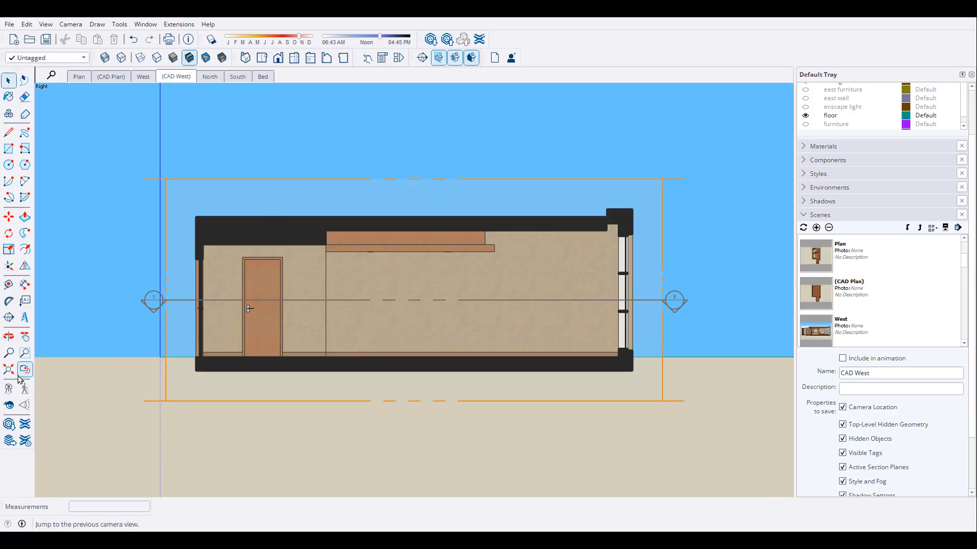
pyautogui.click(438, 59)
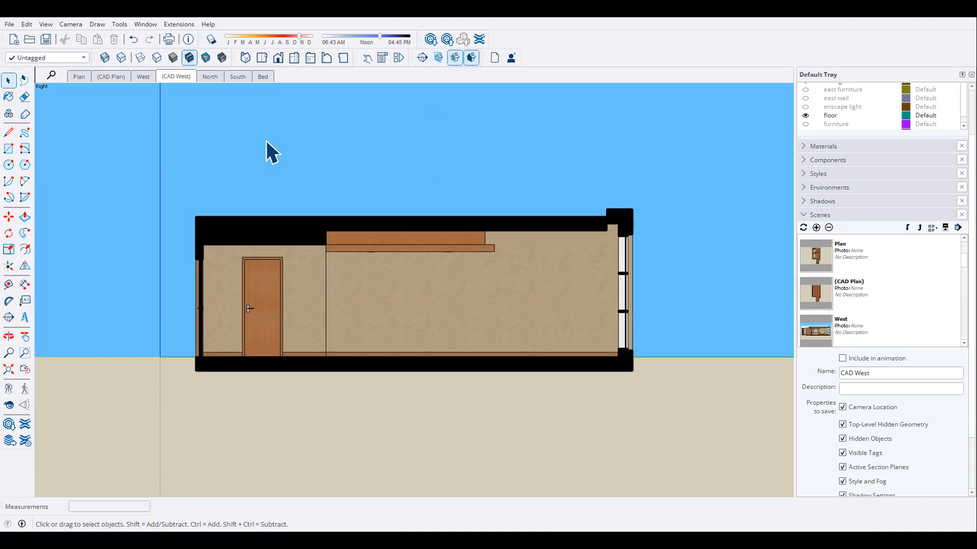
# Fit the whole cut room in view, update the CAD West scene, and compare it with the West scene.
pyautogui.click(9, 369)
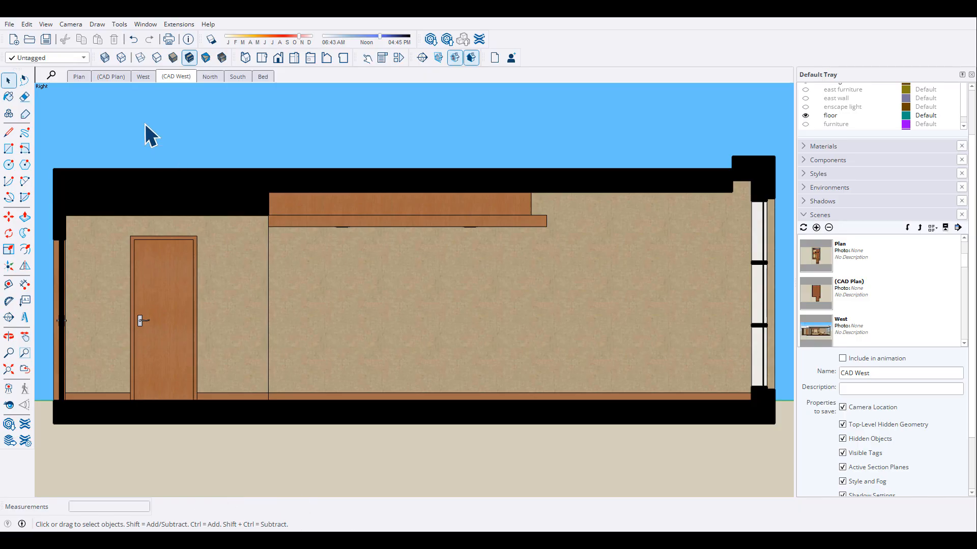
pyautogui.rightClick(182, 79)
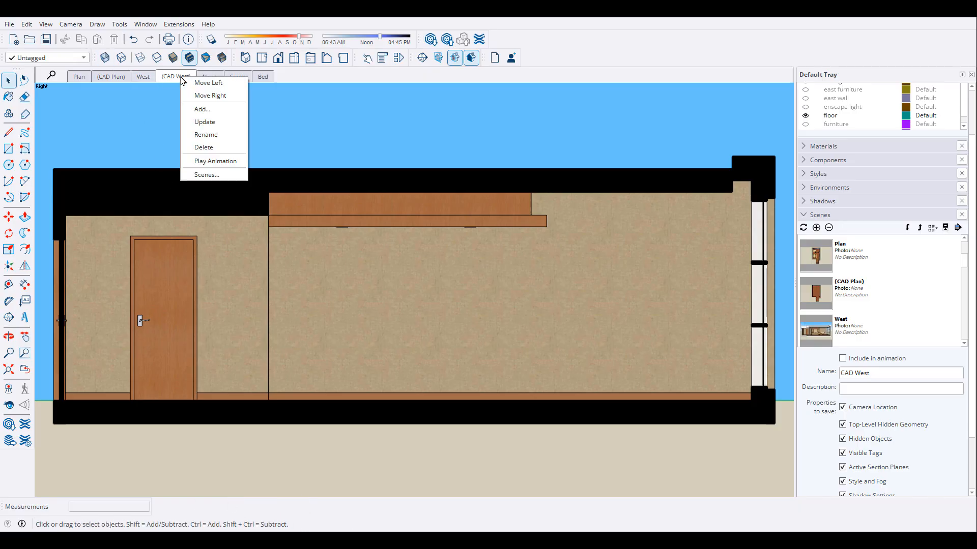
pyautogui.click(209, 122)
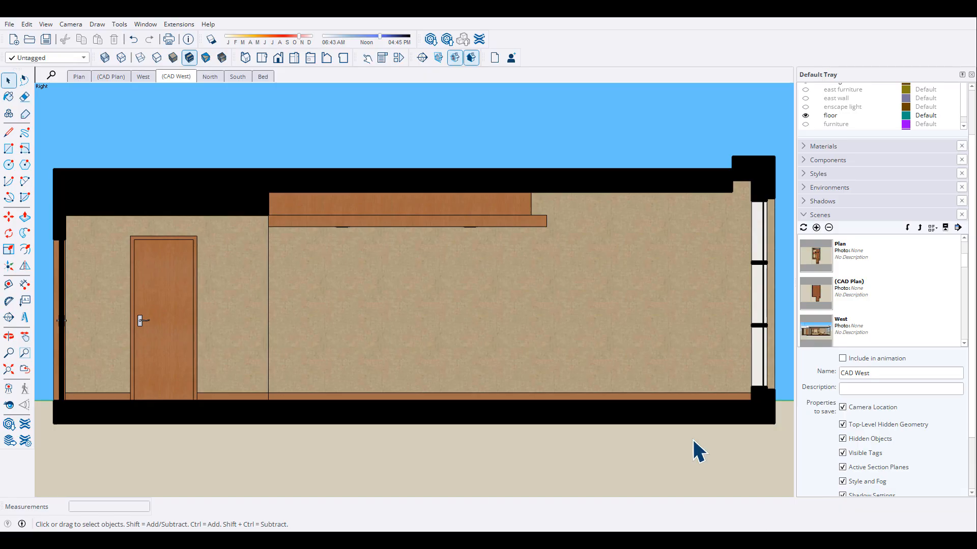
pyautogui.click(145, 76)
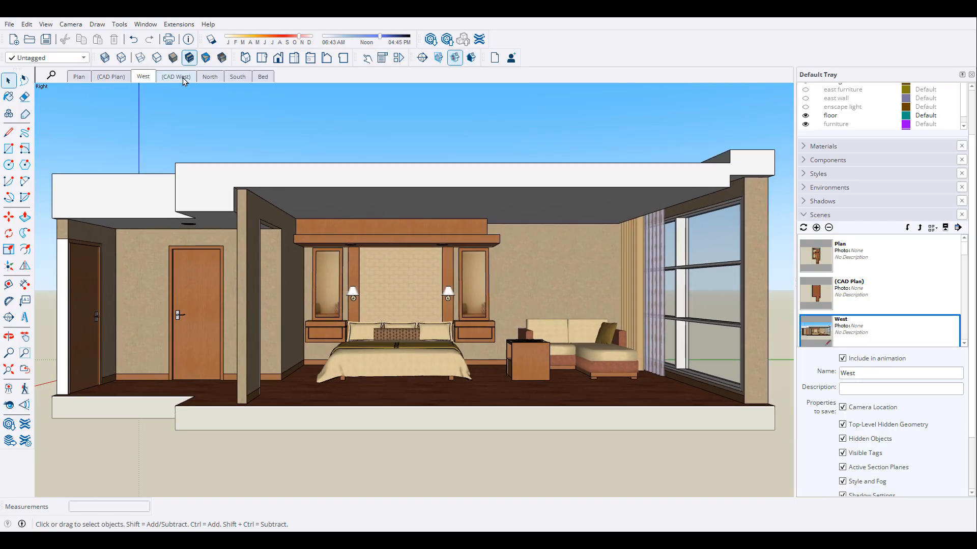
pyautogui.click(182, 77)
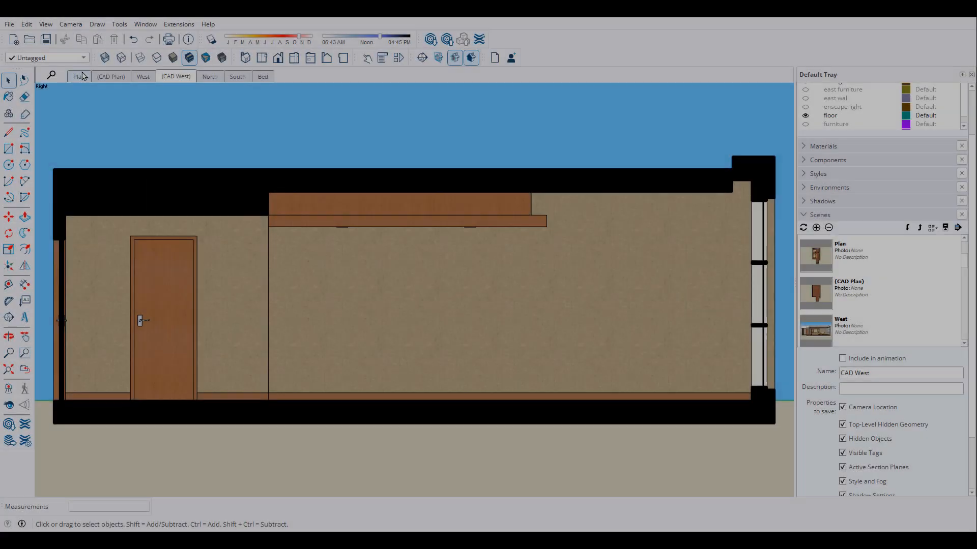
# From the Plan scene, switch to an isometric view and frame the whole furnished room from above.
pyautogui.click(78, 78)
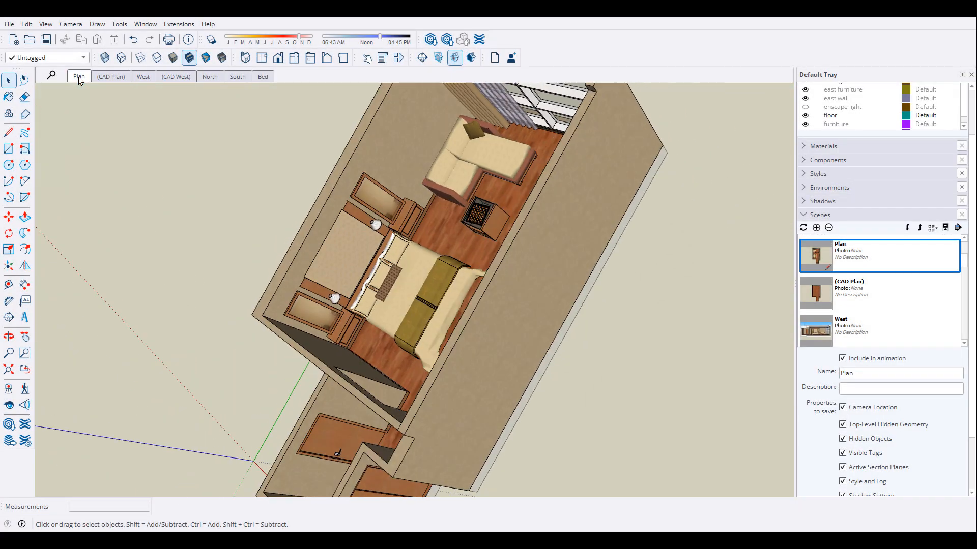
pyautogui.click(247, 58)
pyautogui.moveTo(405, 163); pyautogui.dragTo(388, 209, button='middle')
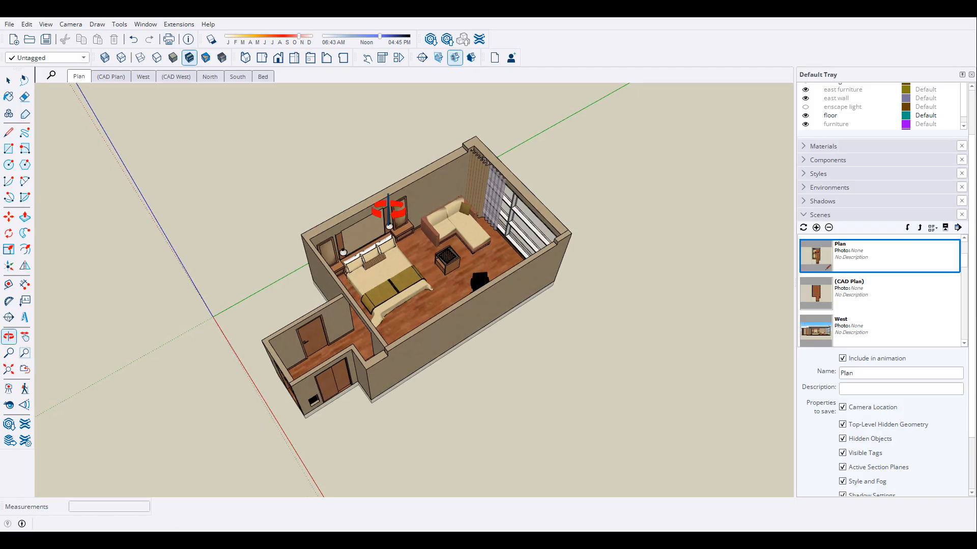
pyautogui.scroll(2, 453, 245)
pyautogui.scroll(1, 449, 264)
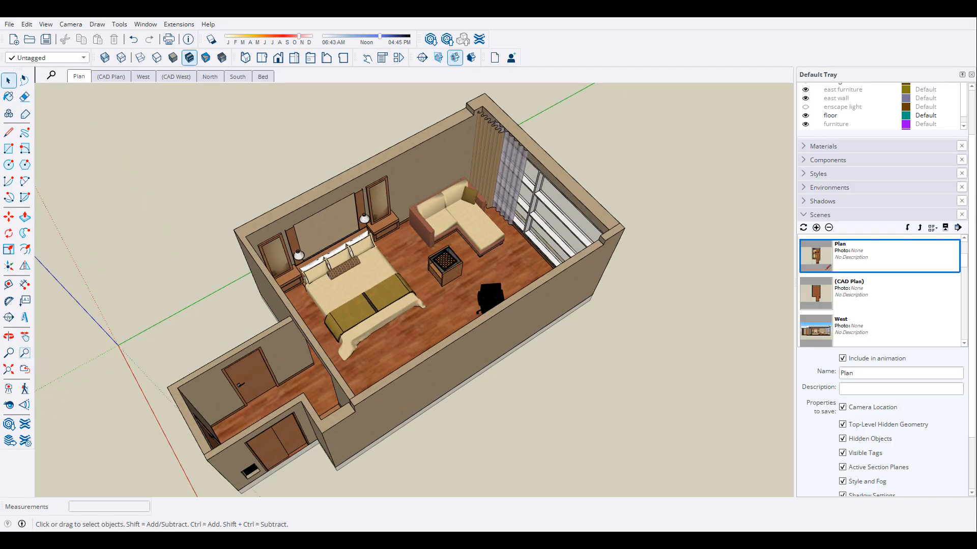
pyautogui.click(11, 372)
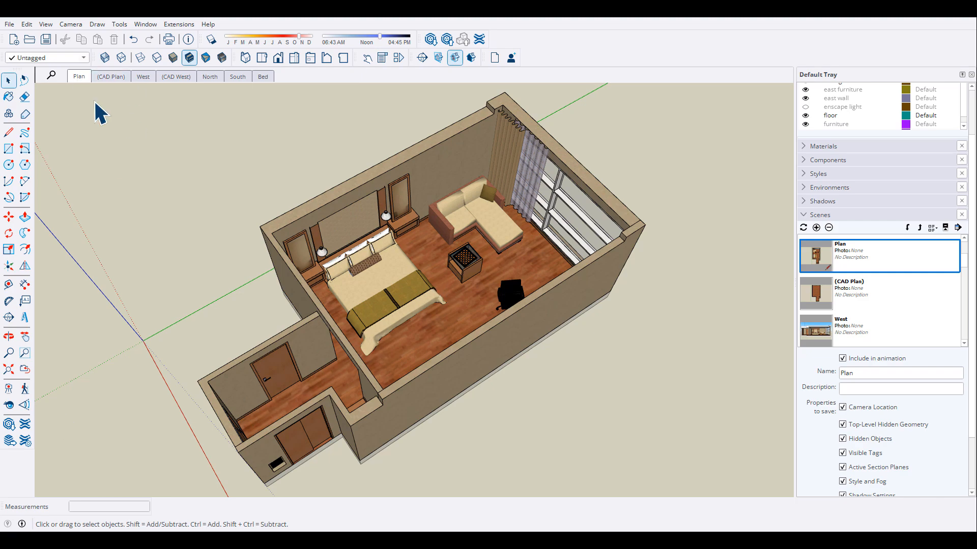
# Add a new scene of the isometric view and name it Iso.
pyautogui.click(817, 228)
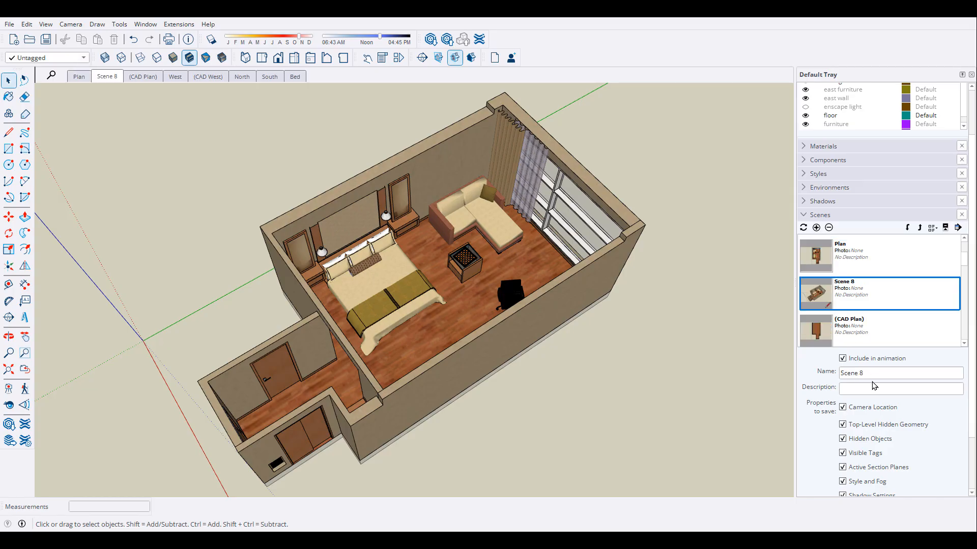
pyautogui.moveTo(870, 373); pyautogui.dragTo(812, 379)
pyautogui.press('BackSpace')
pyautogui.click(868, 386)
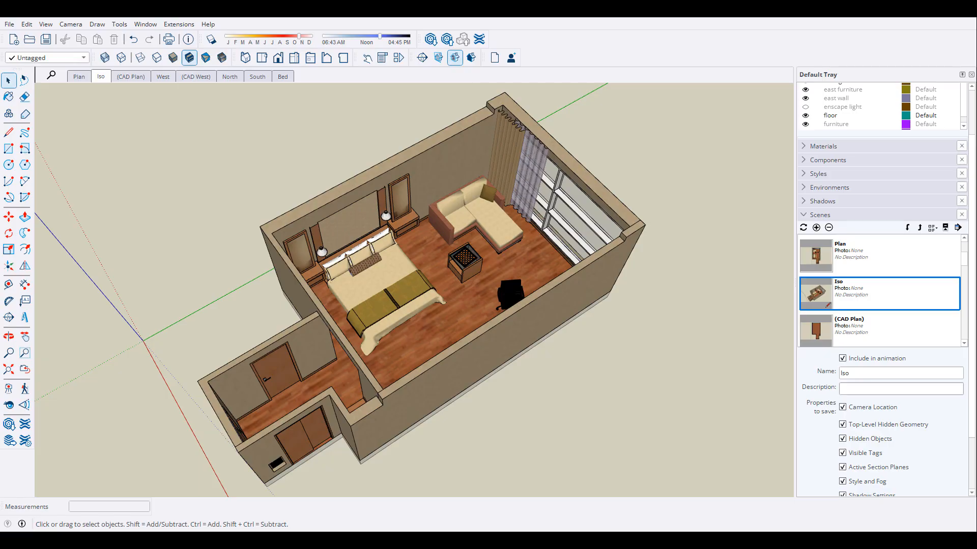
# Review the Plan, Iso, West, CAD West and North scenes in turn.
pyautogui.click(77, 77)
pyautogui.click(101, 77)
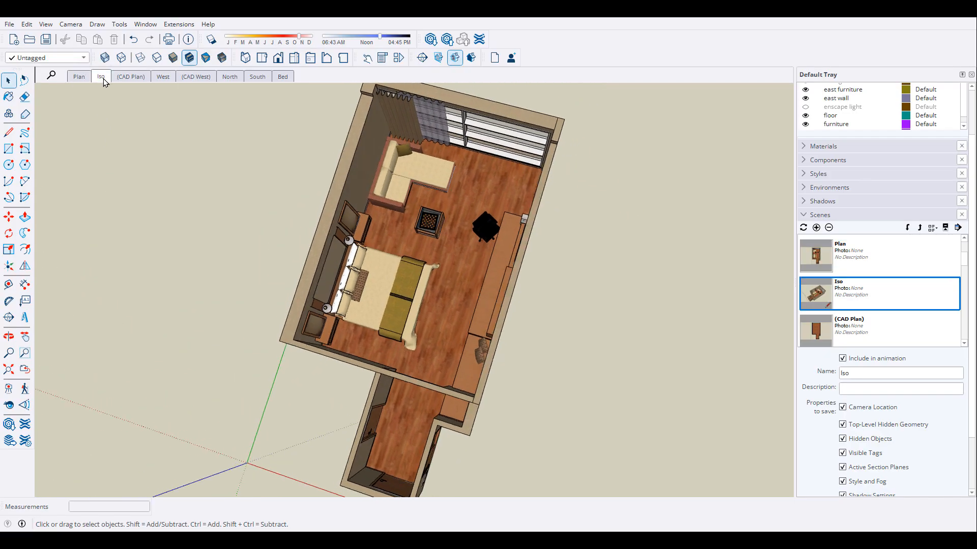
pyautogui.click(164, 77)
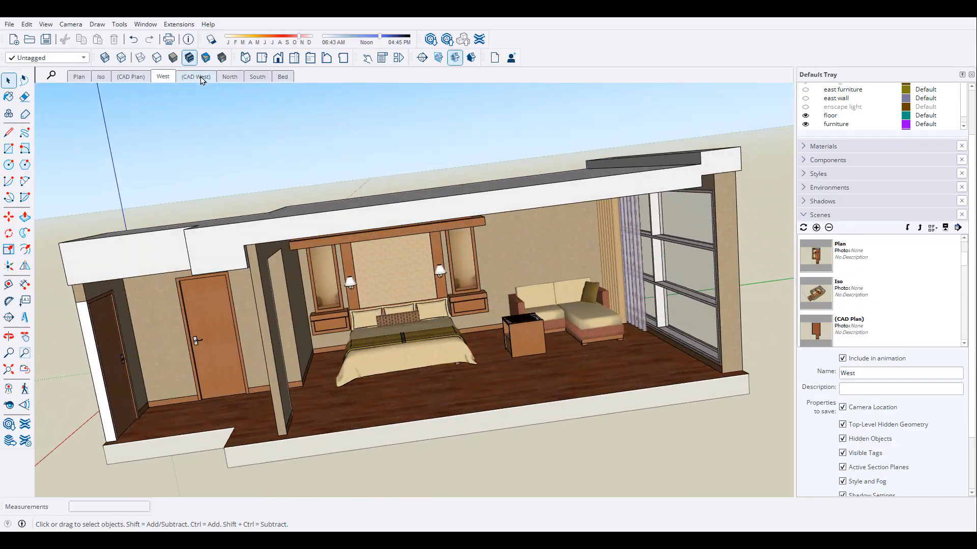
pyautogui.click(200, 76)
pyautogui.click(227, 78)
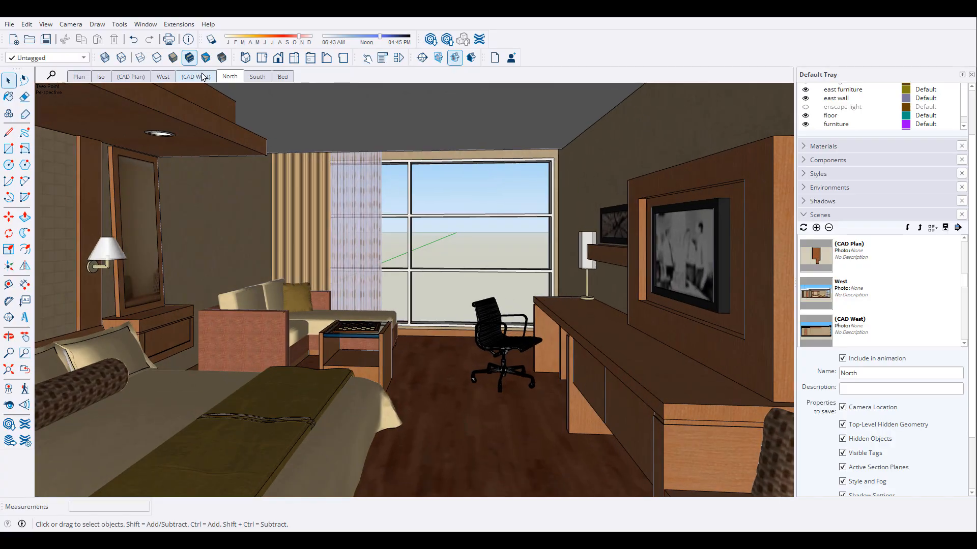
pyautogui.click(202, 77)
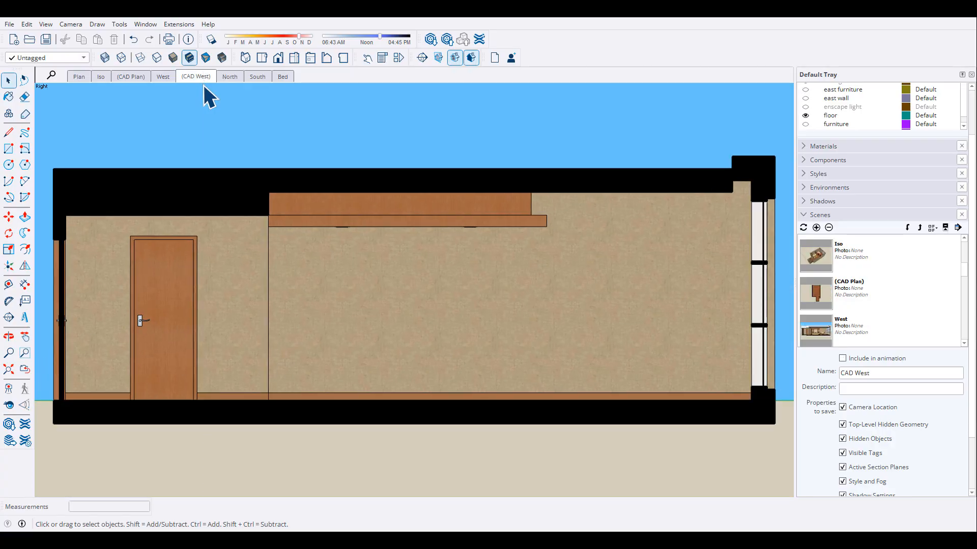
# Add a new scene based on the North scene's view.
pyautogui.click(230, 77)
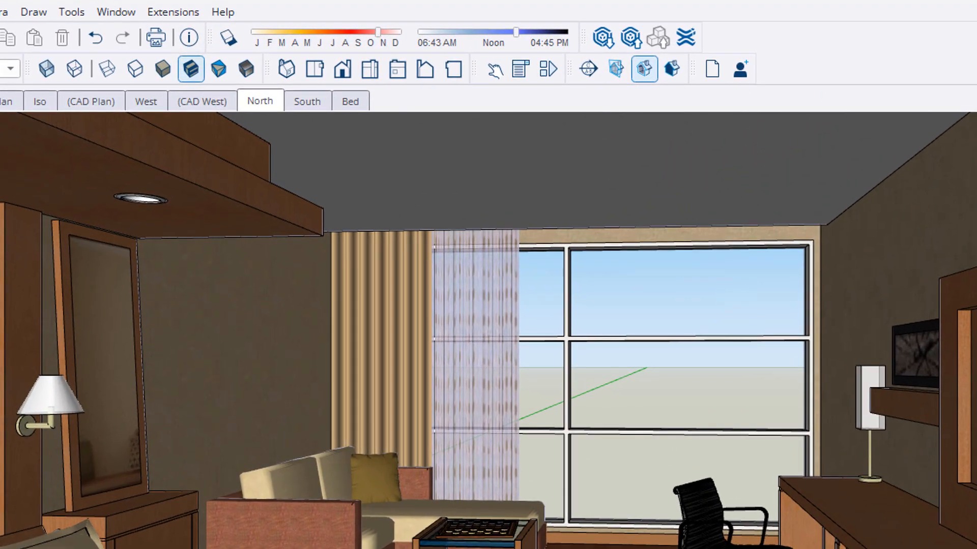
pyautogui.rightClick(264, 101)
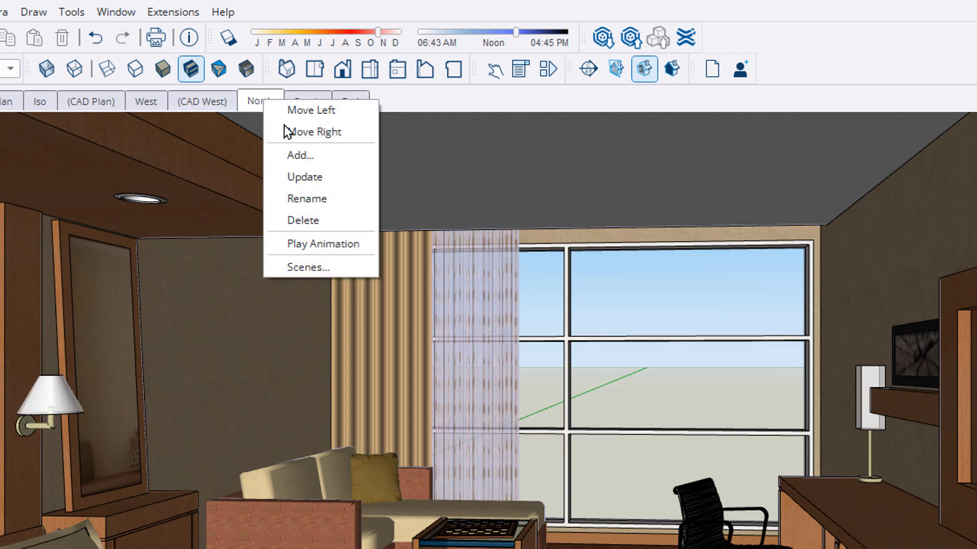
pyautogui.click(329, 157)
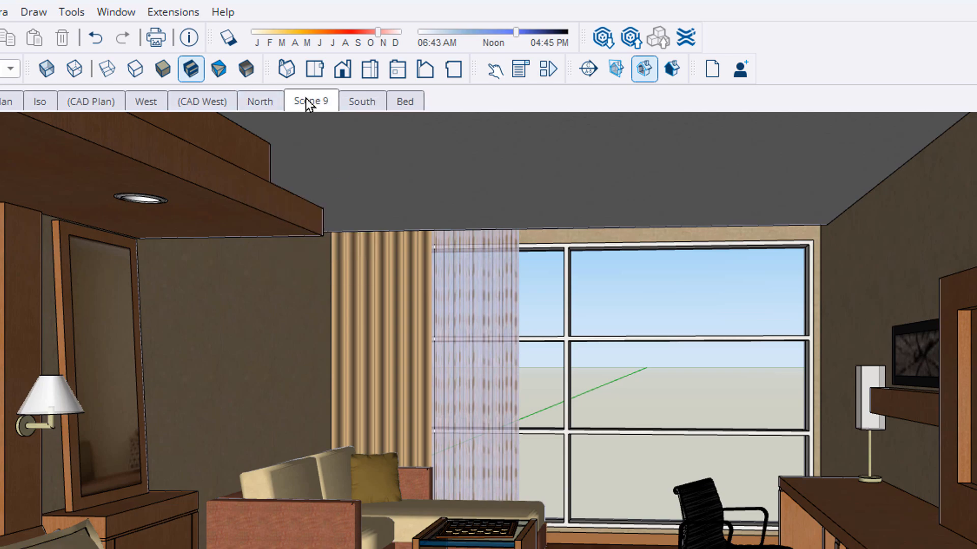
# Rename the new scene beside North as North with Watermark.
pyautogui.rightClick(306, 101)
pyautogui.click(356, 197)
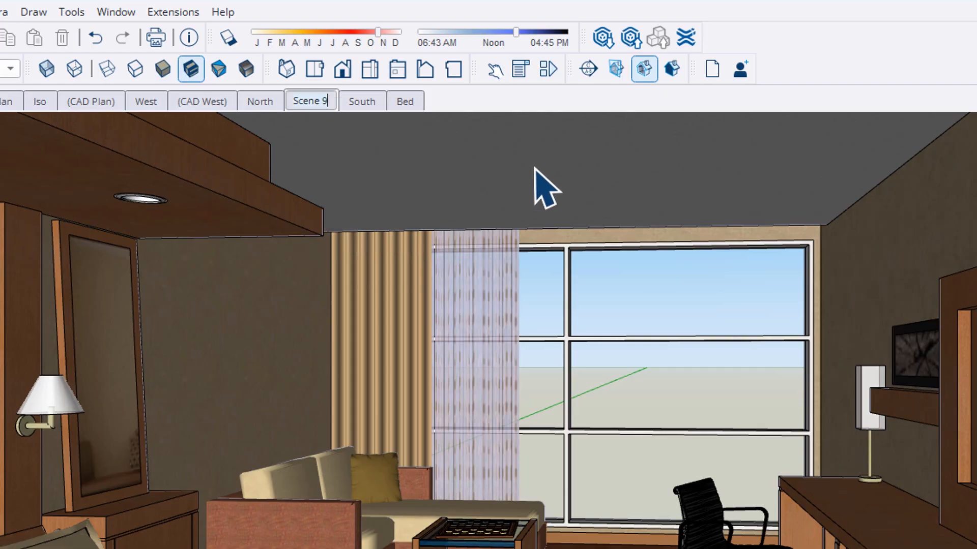
pyautogui.press('BackSpace')
pyautogui.press('BackSpace')
pyautogui.press('BackSpace')
pyautogui.press('BackSpace')
pyautogui.press('BackSpace')
pyautogui.press('BackSpace')
pyautogui.press('BackSpace')
pyautogui.write('North')
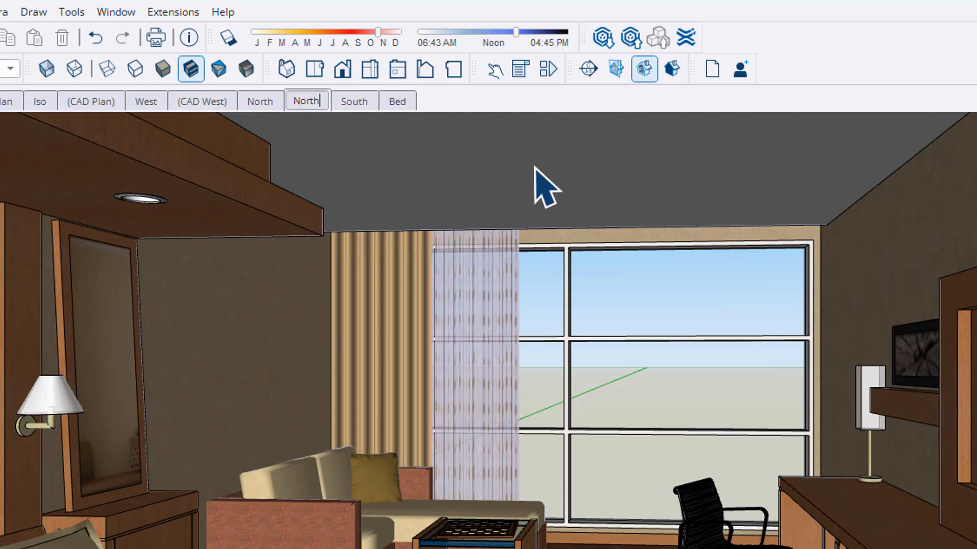
pyautogui.write(' with Wa')
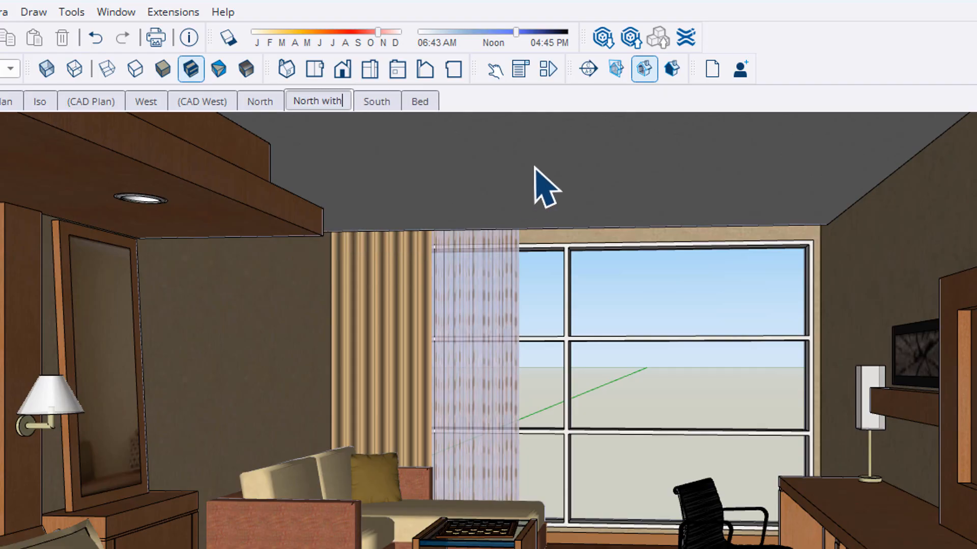
pyautogui.write('terma')
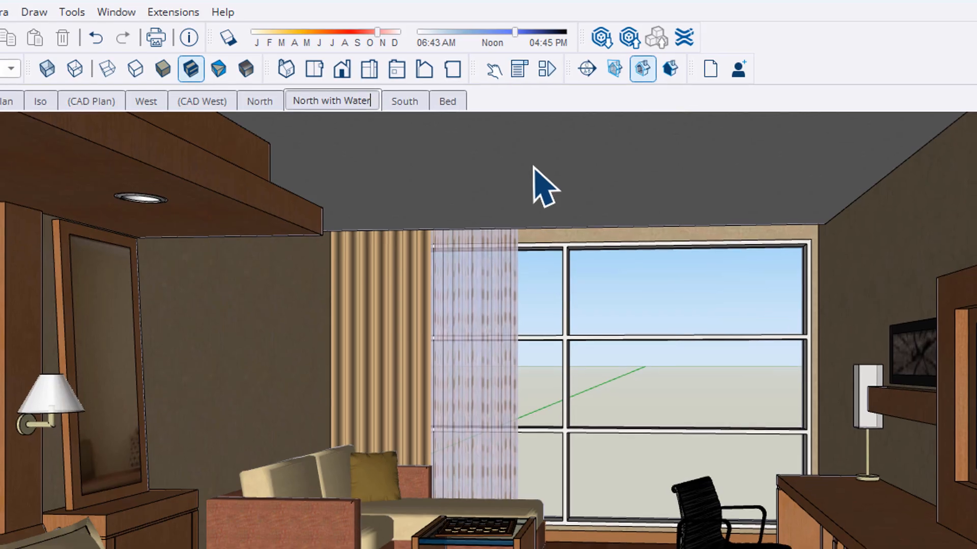
pyautogui.write('rk')
pyautogui.press('Return')
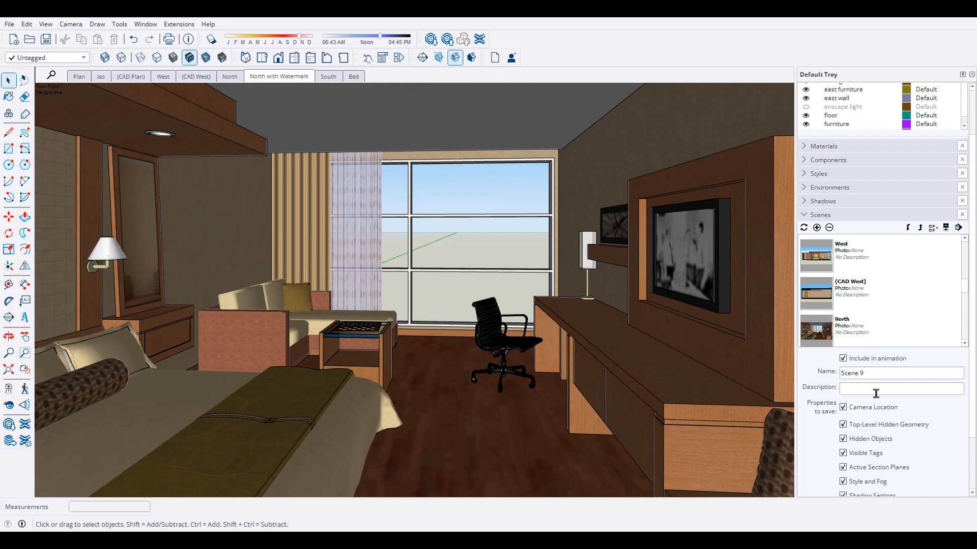
# Compare North with its copy and exclude the North with Watermark scene from the animation.
pyautogui.click(231, 77)
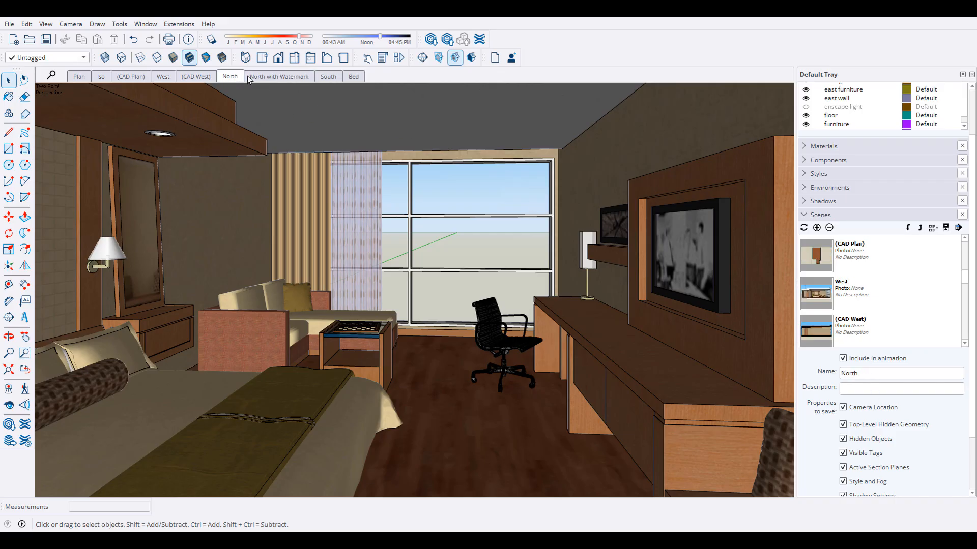
pyautogui.click(252, 79)
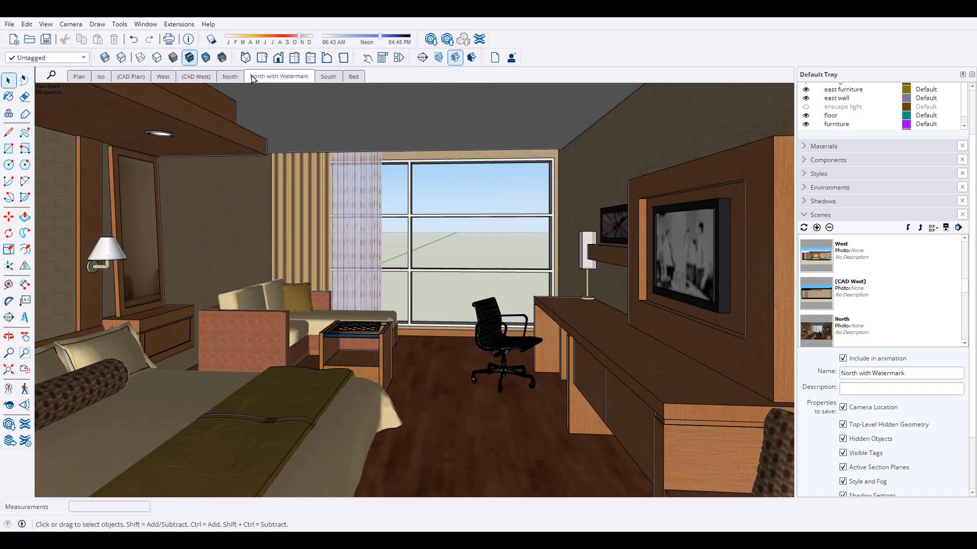
pyautogui.click(843, 359)
# Collapse the scene and tag settings, and show the In Model styles in an enlarged list.
pyautogui.click(805, 215)
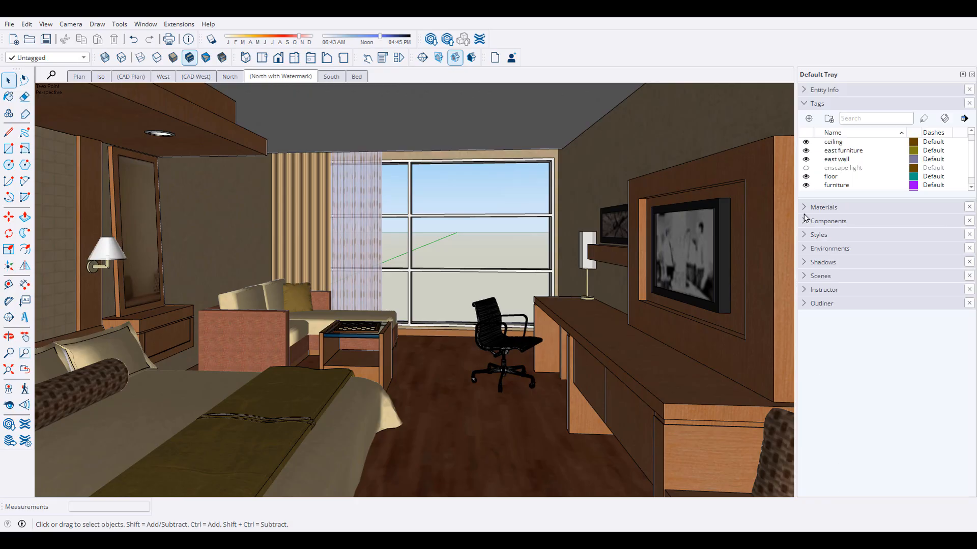
pyautogui.click(805, 104)
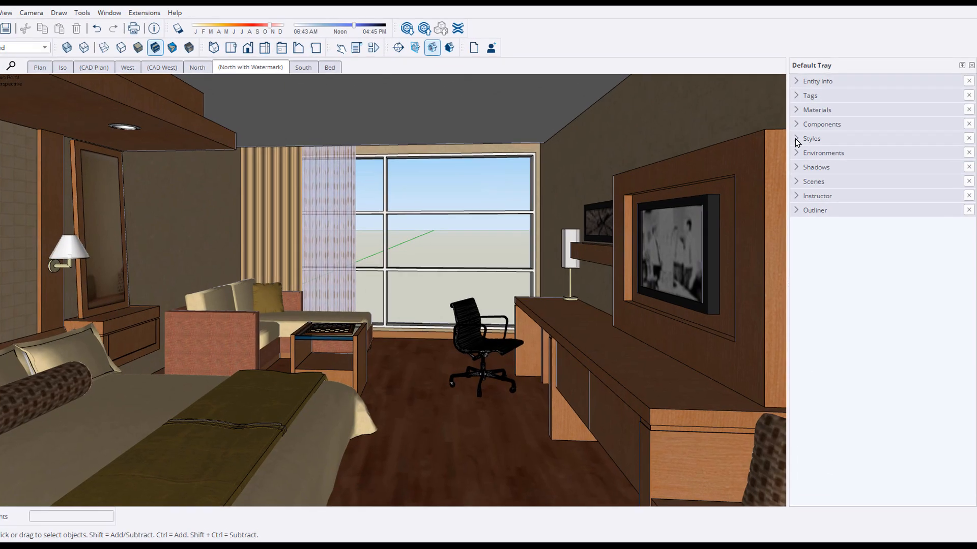
pyautogui.click(805, 144)
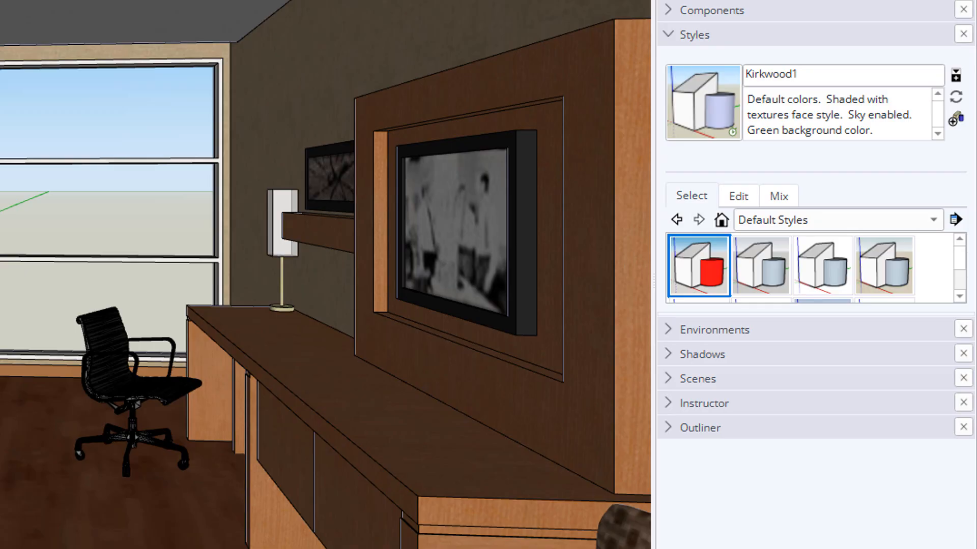
pyautogui.moveTo(741, 317); pyautogui.dragTo(745, 460)
pyautogui.click(721, 221)
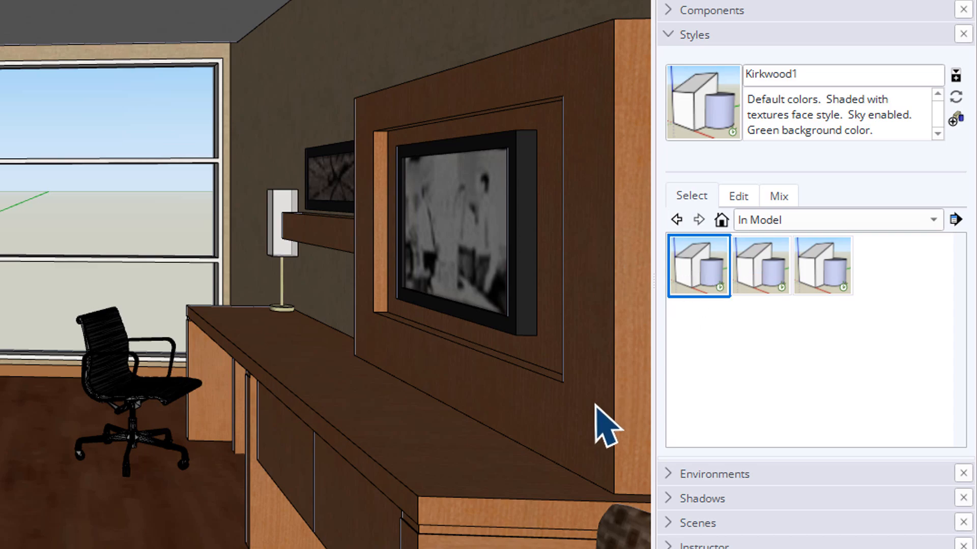
# Add hotel-logo.png as a watermark to the Kirkwood1 style.
pyautogui.click(740, 199)
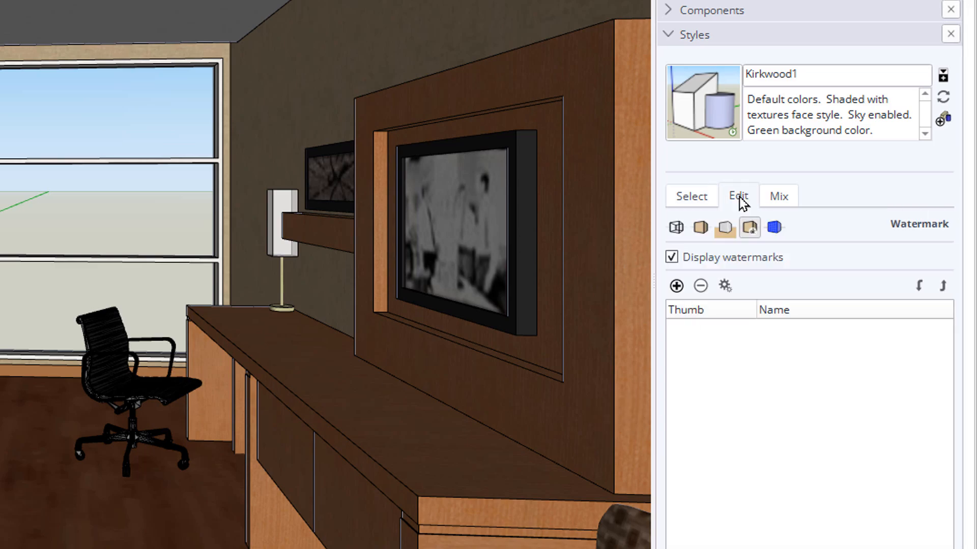
pyautogui.click(677, 227)
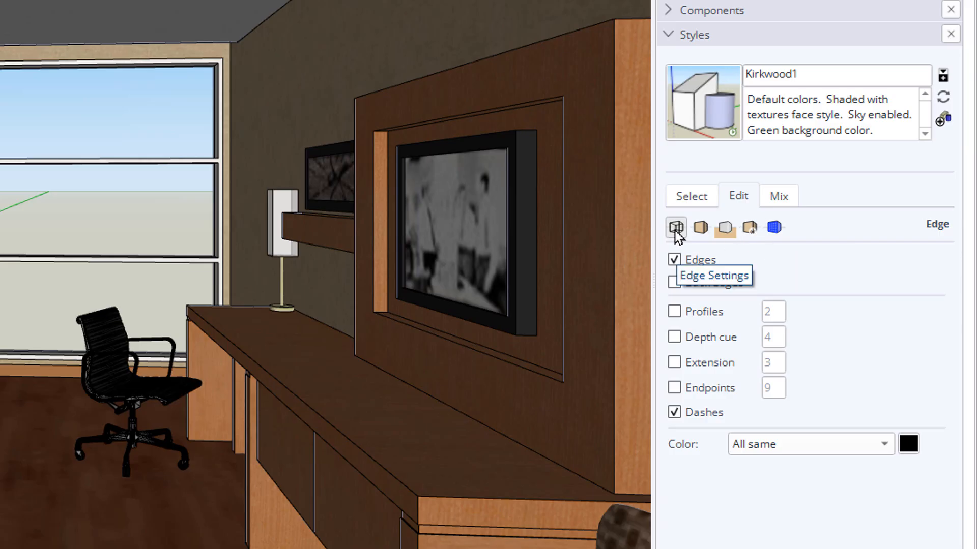
pyautogui.click(751, 228)
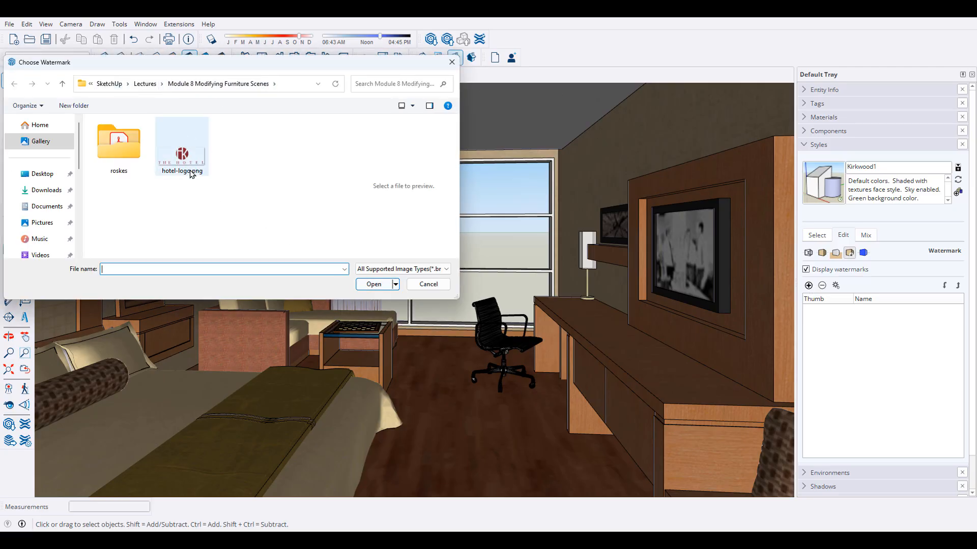
pyautogui.click(179, 155)
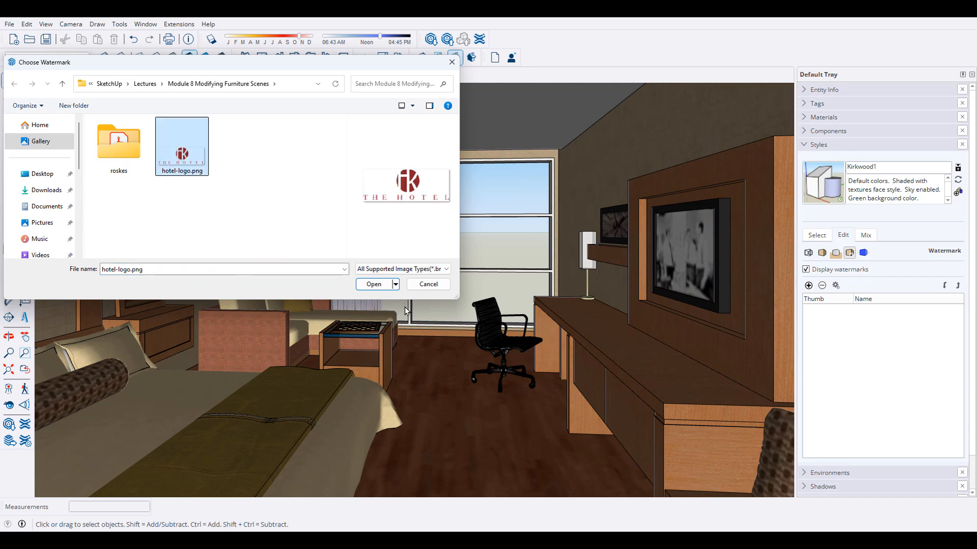
pyautogui.click(375, 284)
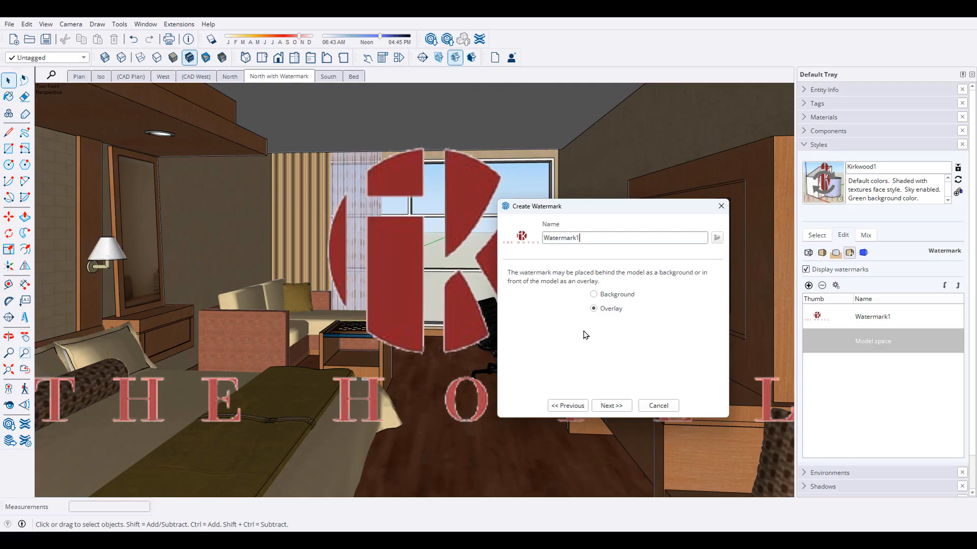
# Compare the watermark as Background and Overlay, keep it as an overlay, and blend it fully toward the image without a mask.
pyautogui.click(594, 295)
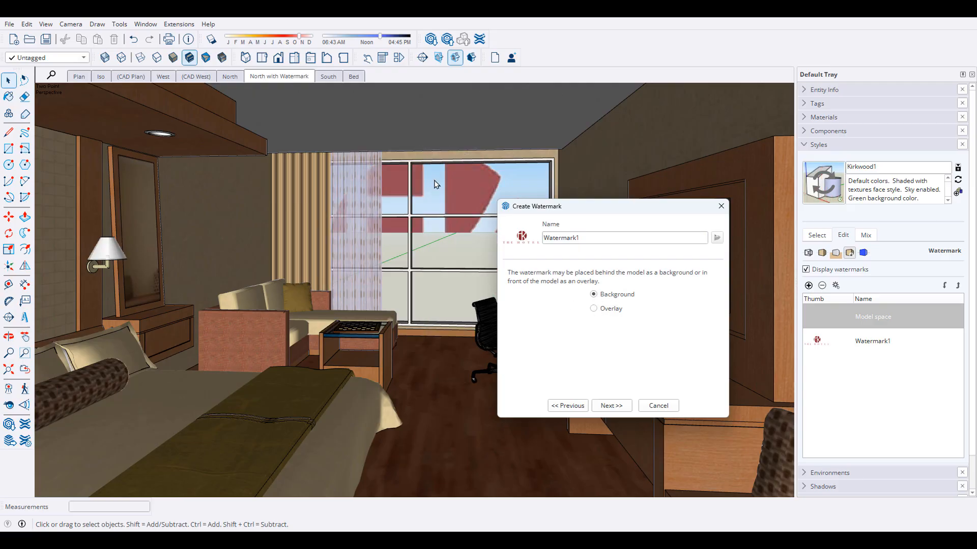
pyautogui.click(593, 310)
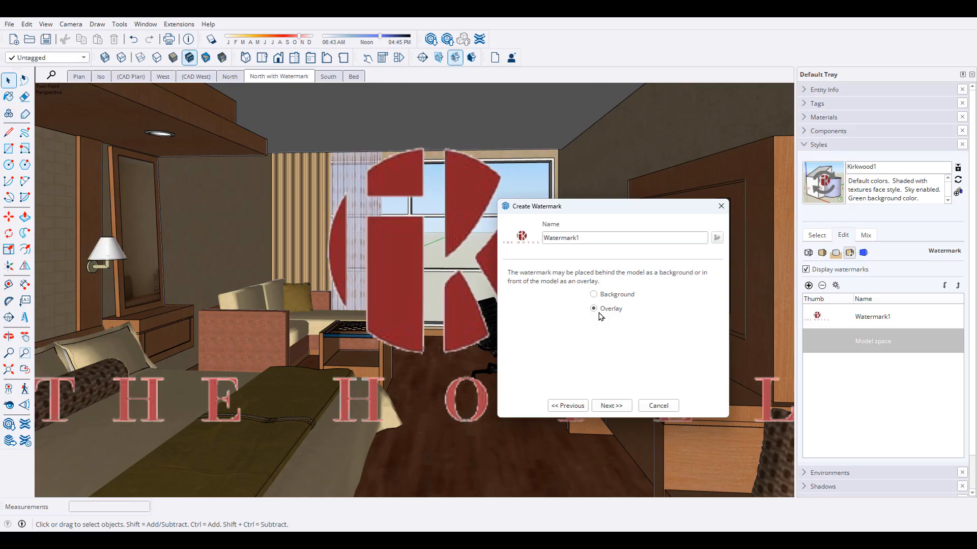
pyautogui.click(618, 407)
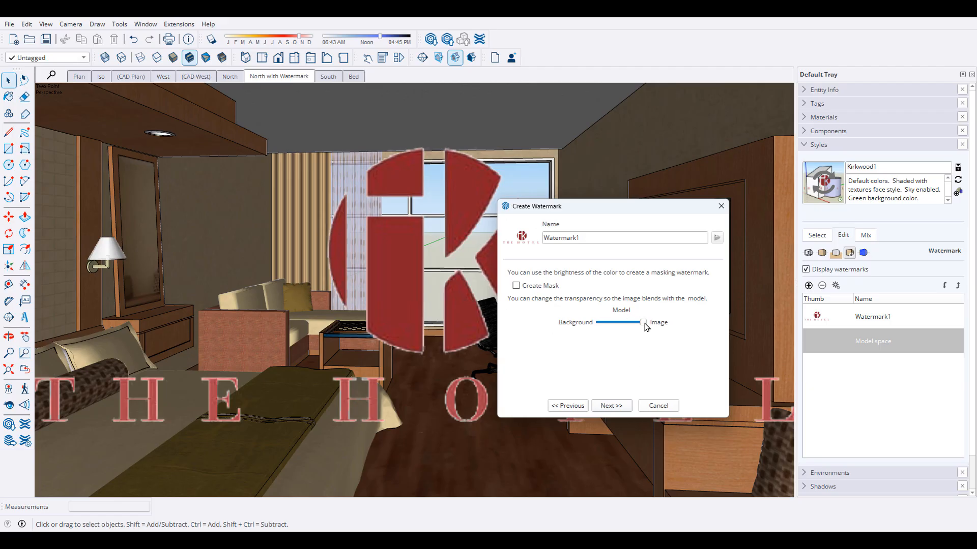
pyautogui.moveTo(644, 326)
pyautogui.mouseDown()
pyautogui.moveTo(627, 329)
pyautogui.moveTo(662, 327)
pyautogui.mouseUp()
pyautogui.click(612, 405)
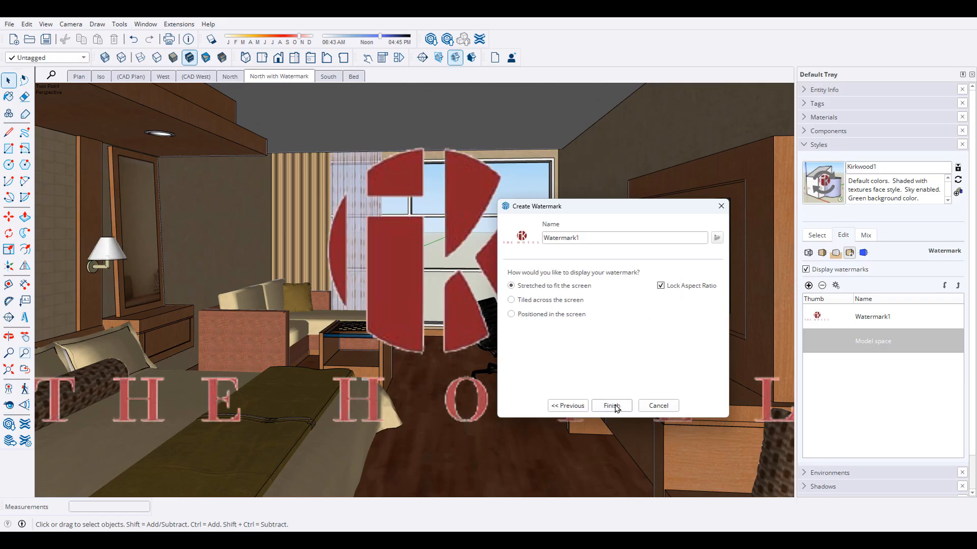
# Position the watermark at the top centre of the view, scale it to about a quarter of the view's width, and finish it.
pyautogui.click(511, 300)
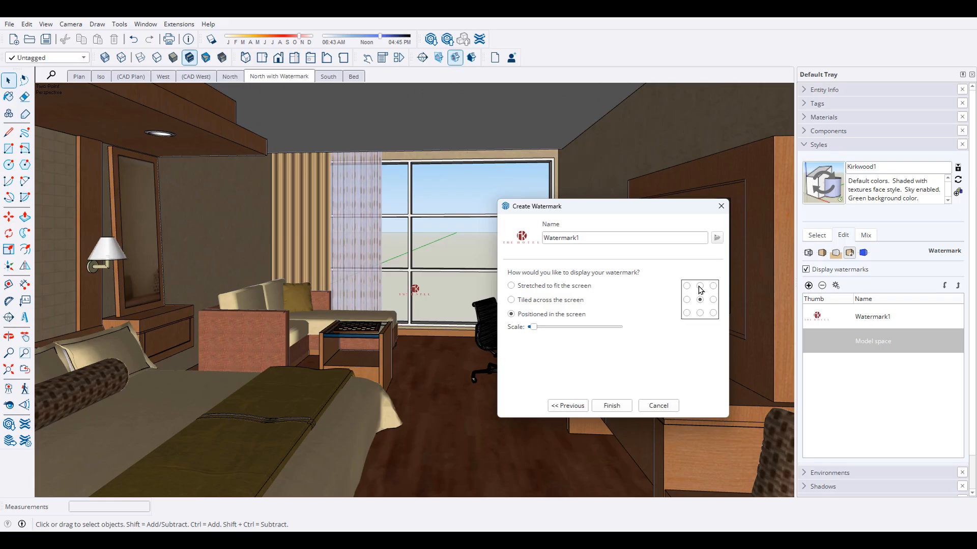
pyautogui.click(700, 286)
pyautogui.moveTo(542, 330); pyautogui.dragTo(550, 331)
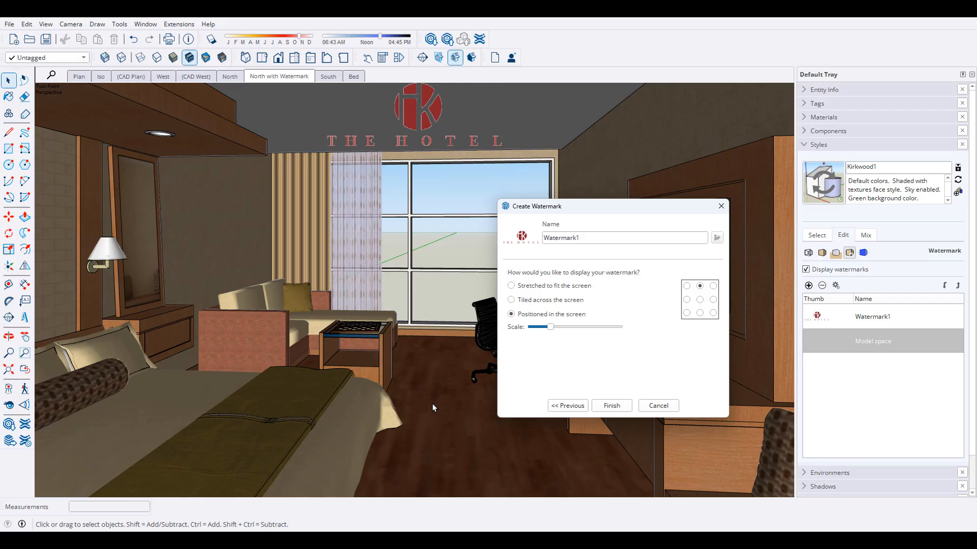
pyautogui.click(610, 406)
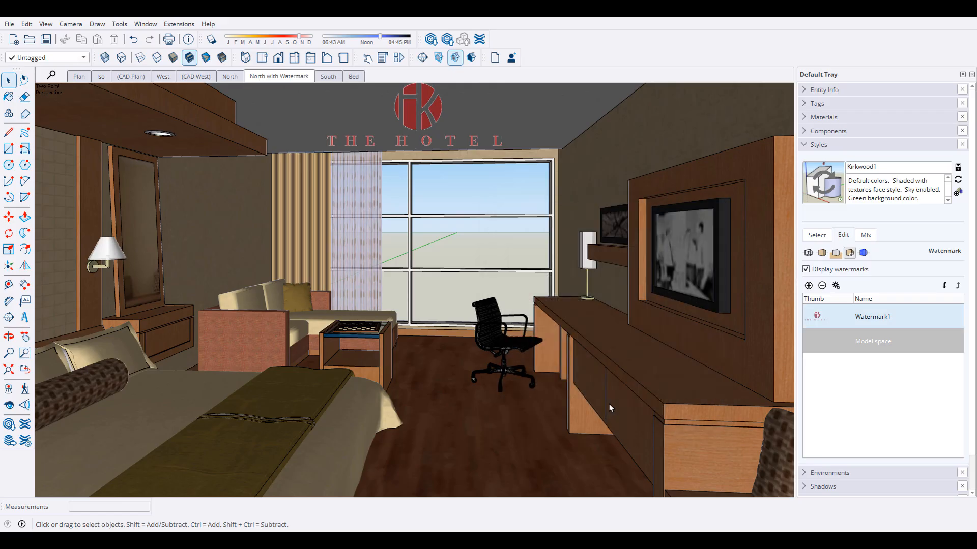
# Update the North with Watermark scene, saving the style changes as a new style.
pyautogui.rightClick(273, 77)
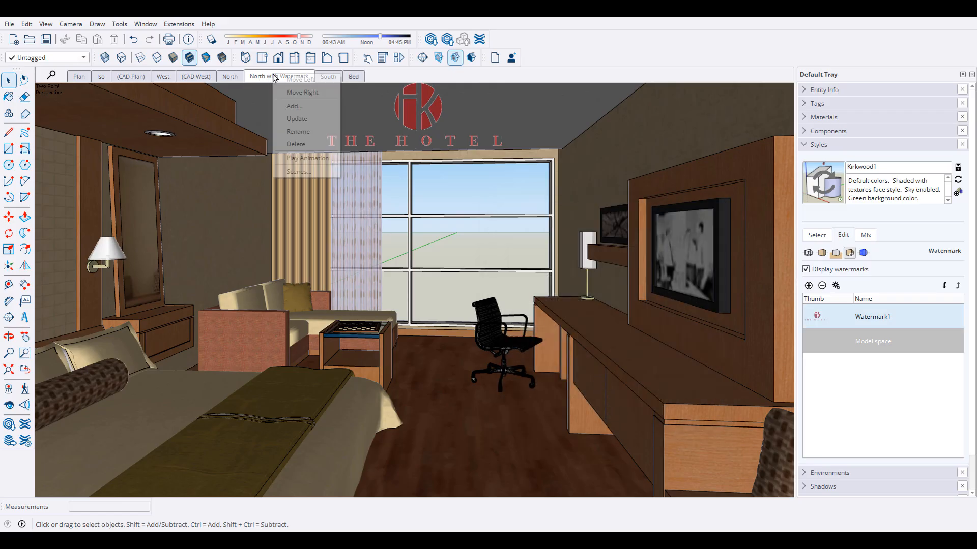
pyautogui.click(297, 119)
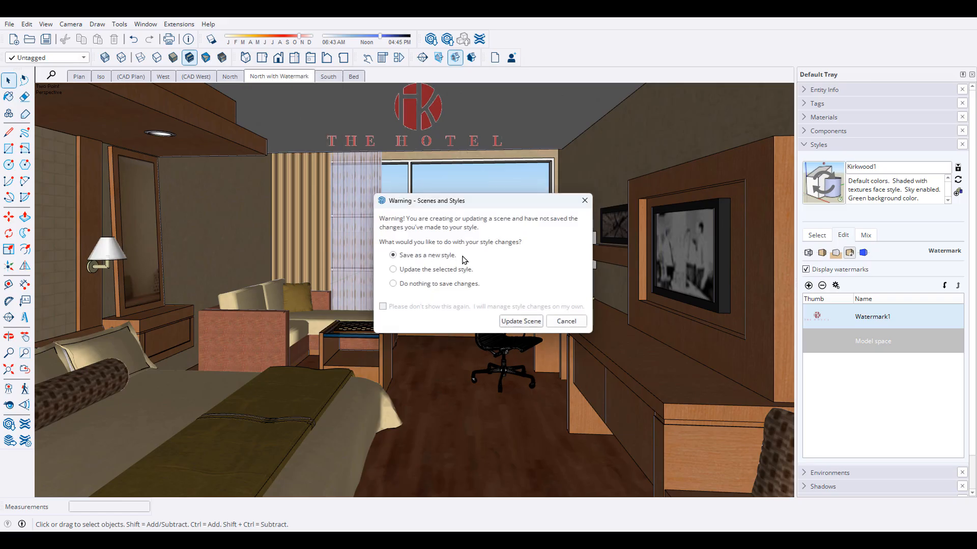
pyautogui.click(518, 323)
# Compare the North, North with Watermark and South scenes to check where the logo is displayed.
pyautogui.click(230, 77)
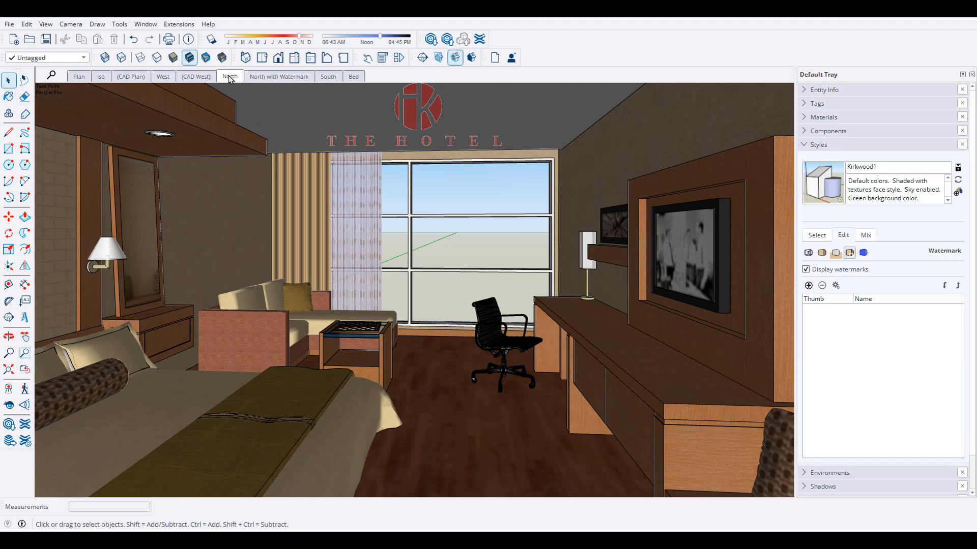
pyautogui.click(289, 78)
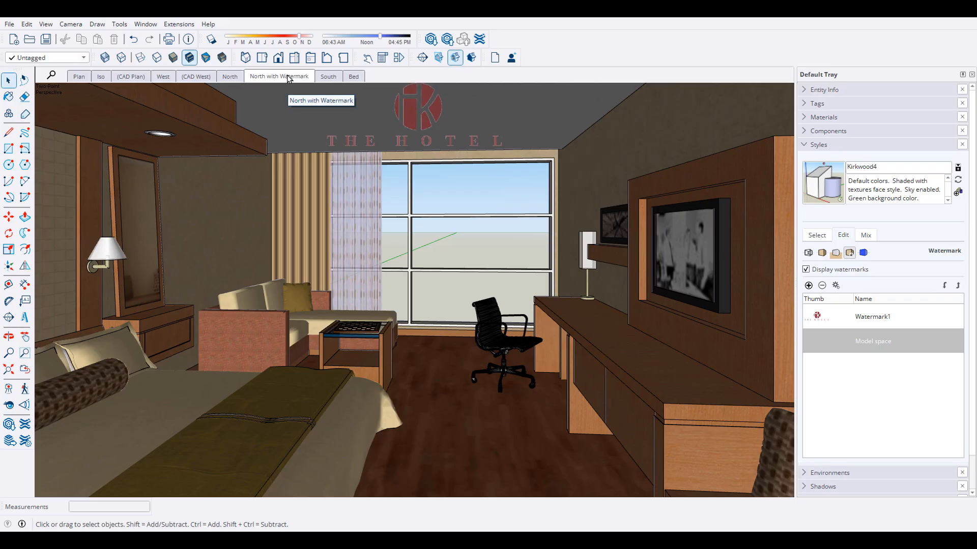
pyautogui.click(324, 77)
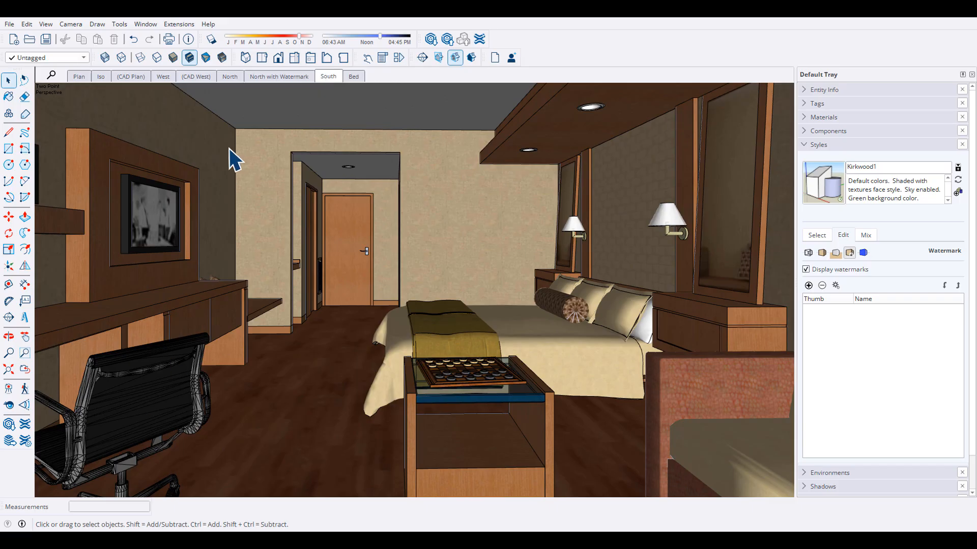
pyautogui.click(273, 77)
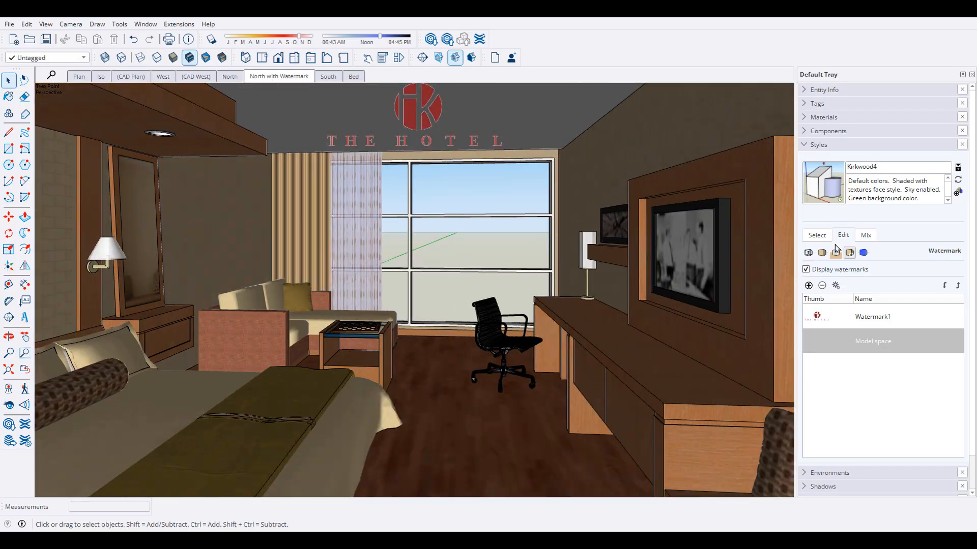
# Collapse the style settings, show the scene settings, and exclude the North with Watermark scene from the animation.
pyautogui.click(809, 145)
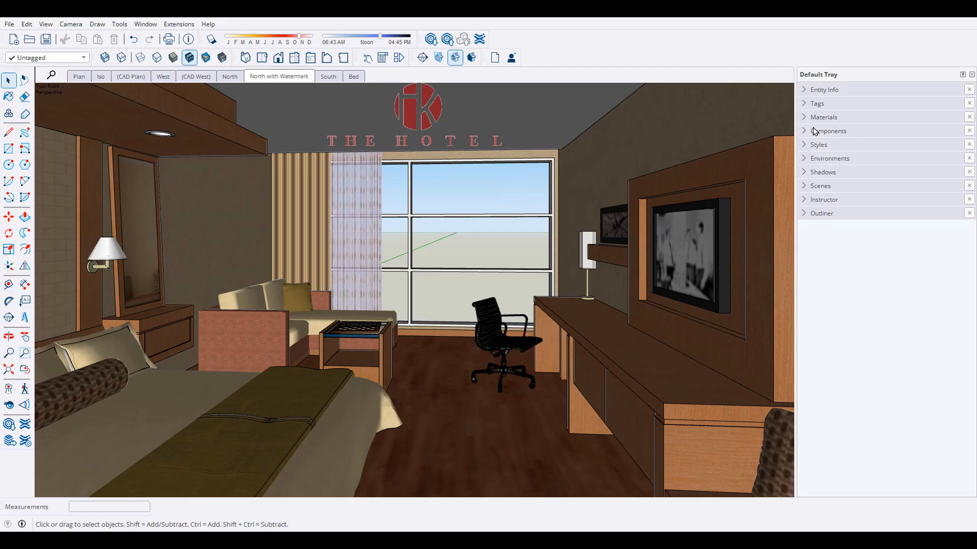
pyautogui.click(805, 187)
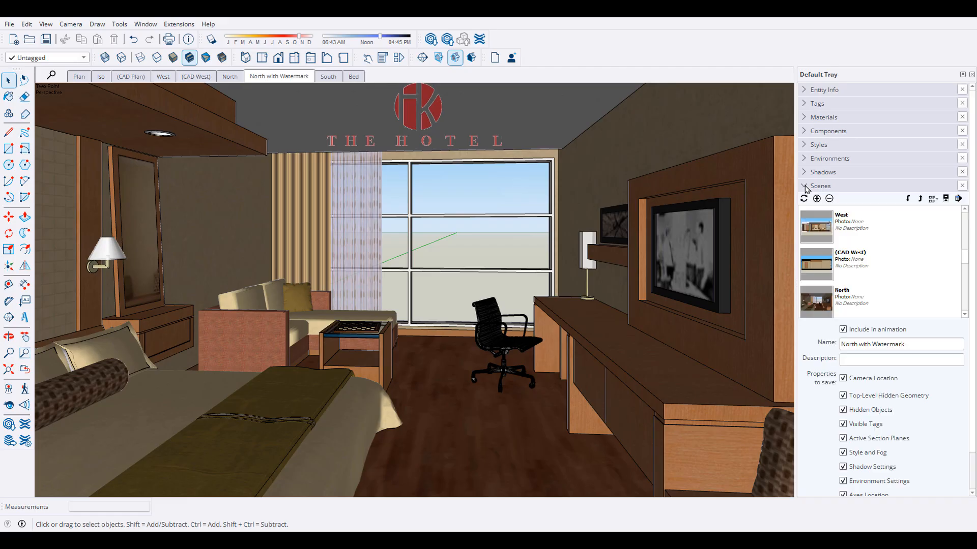
pyautogui.click(843, 329)
# Preview the Plan, Iso, CAD Plan and West scenes, return to Plan, and view the Iso scene's reordering options.
pyautogui.click(79, 77)
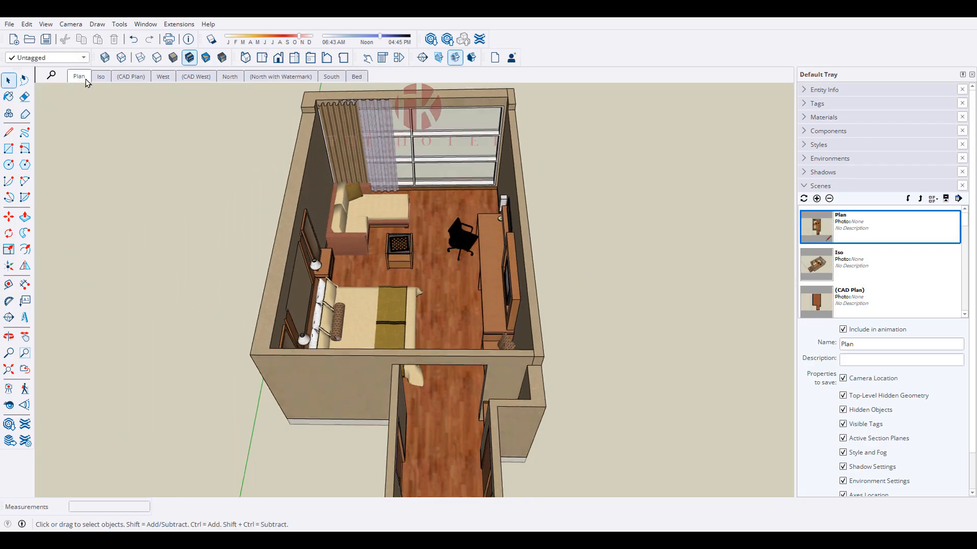
pyautogui.click(101, 77)
pyautogui.click(131, 77)
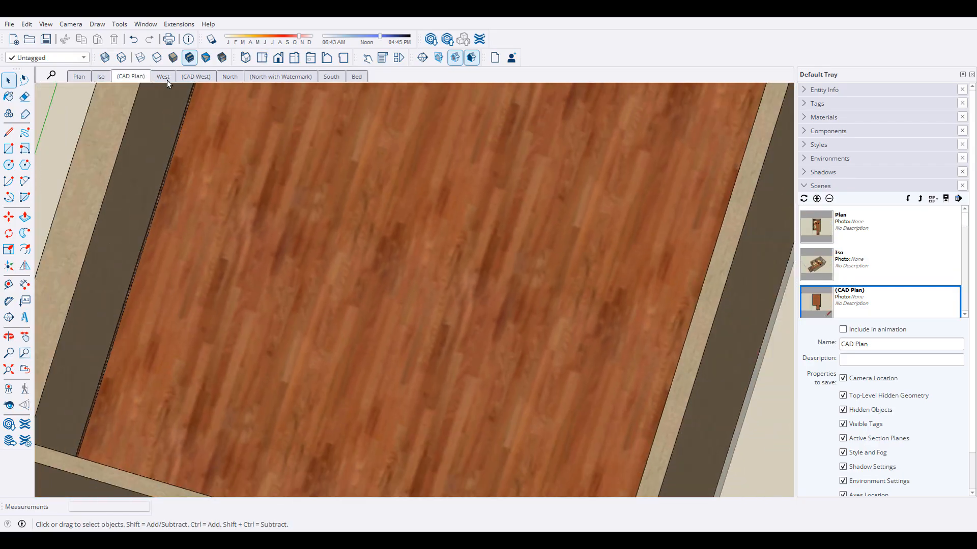
pyautogui.click(164, 77)
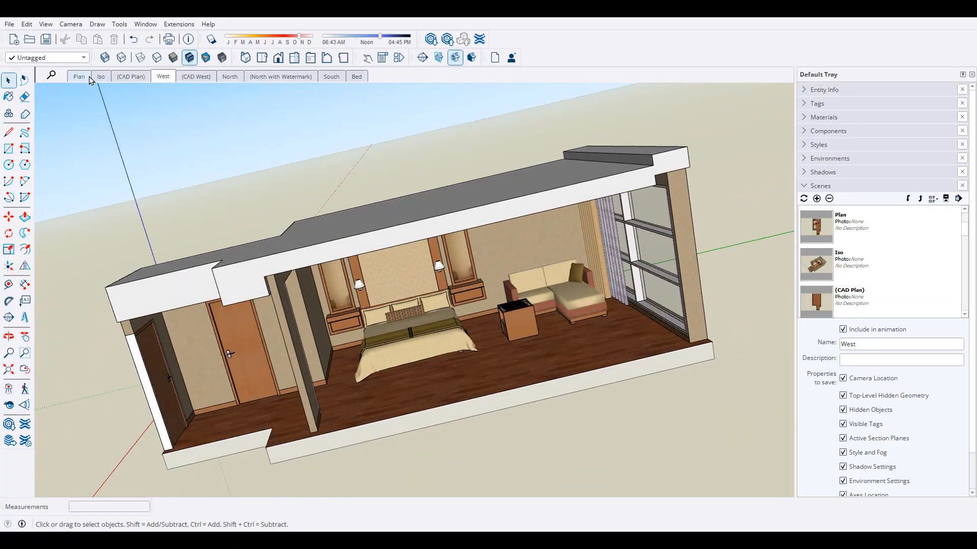
pyautogui.click(81, 76)
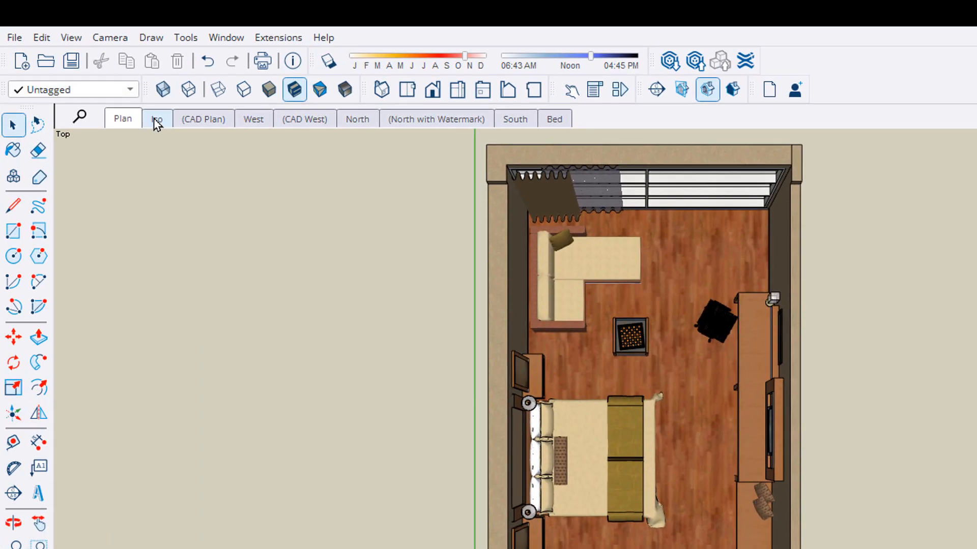
pyautogui.rightClick(155, 121)
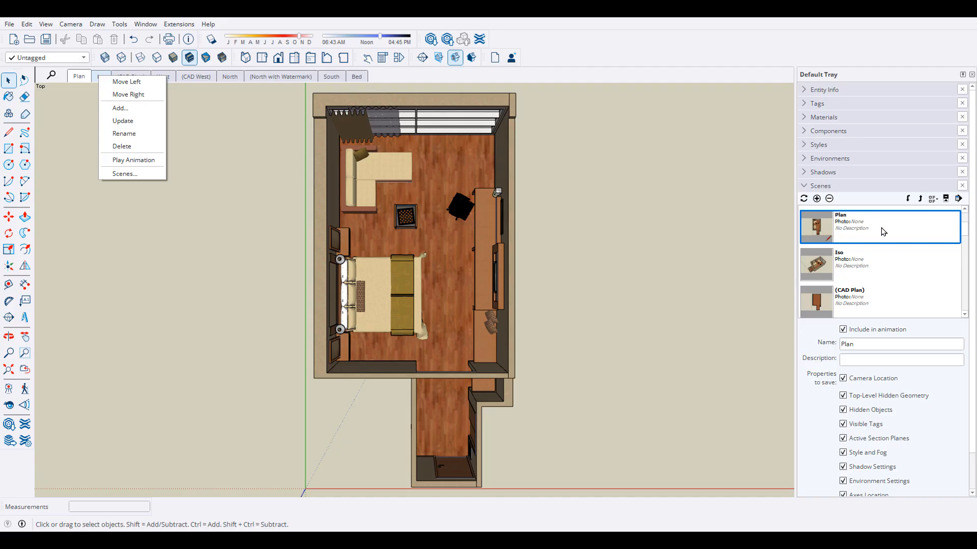
pyautogui.click(705, 220)
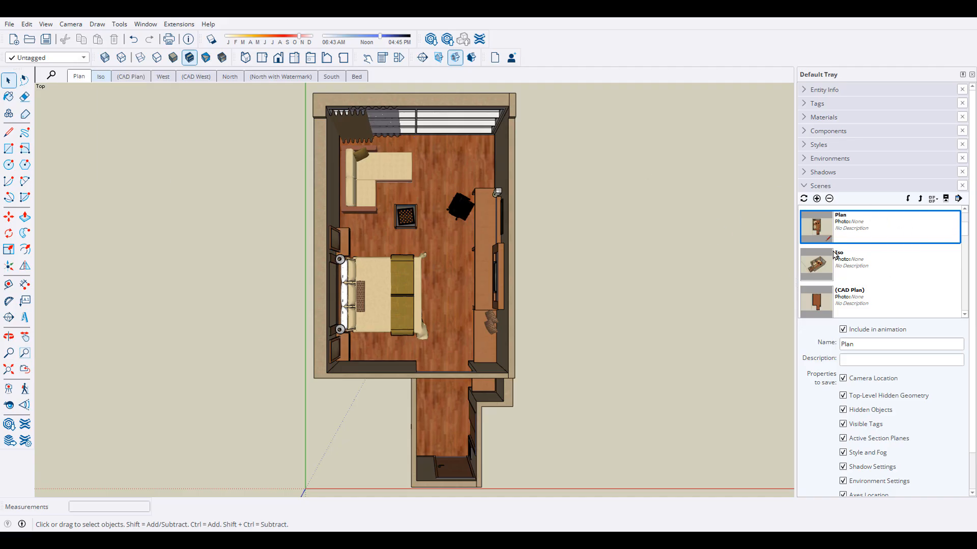
# Move the North scene up the scene order so that it directly follows Plan.
pyautogui.scroll(-2, 876, 268)
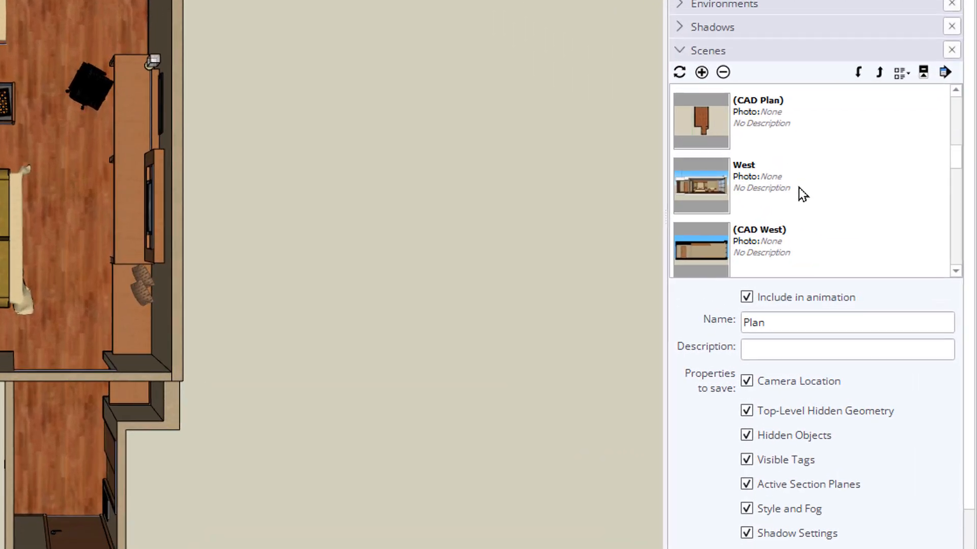
pyautogui.scroll(-1, 801, 193)
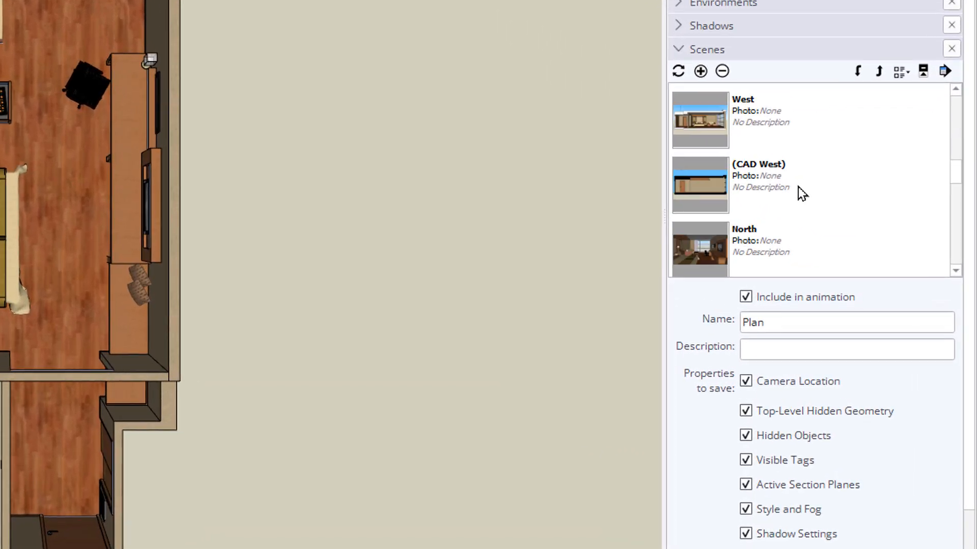
pyautogui.click(763, 246)
pyautogui.scroll(3, 763, 247)
pyautogui.scroll(-3, 799, 195)
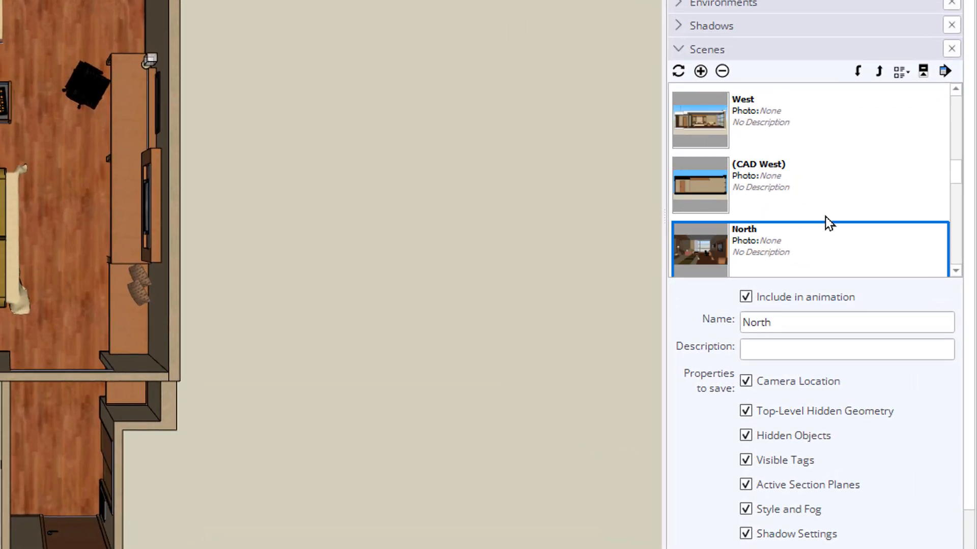
pyautogui.click(880, 72)
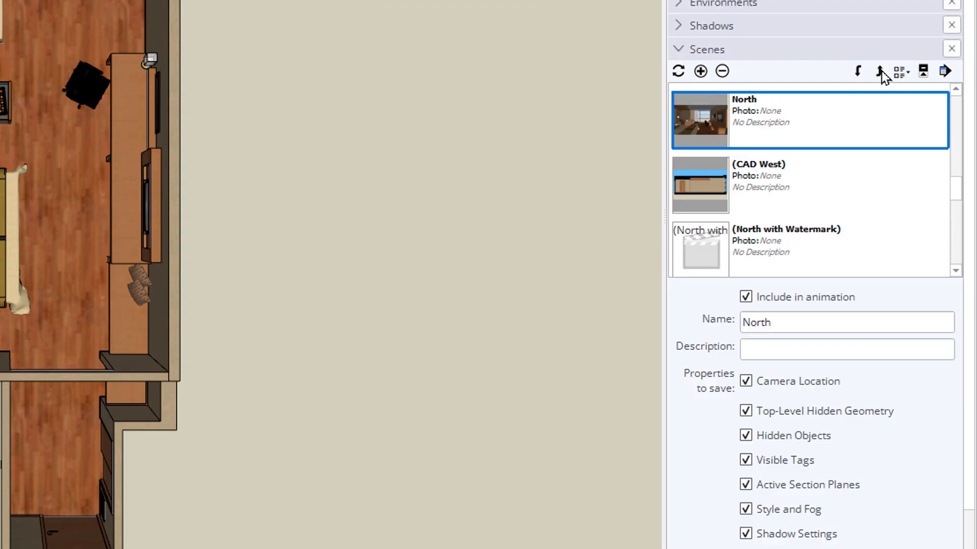
pyautogui.click(880, 72)
pyautogui.click(880, 72)
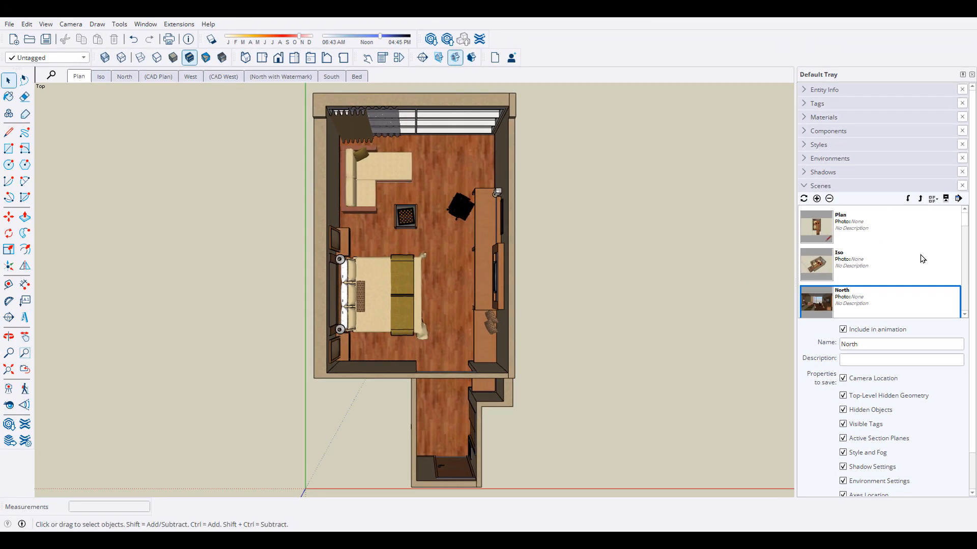
pyautogui.click(920, 200)
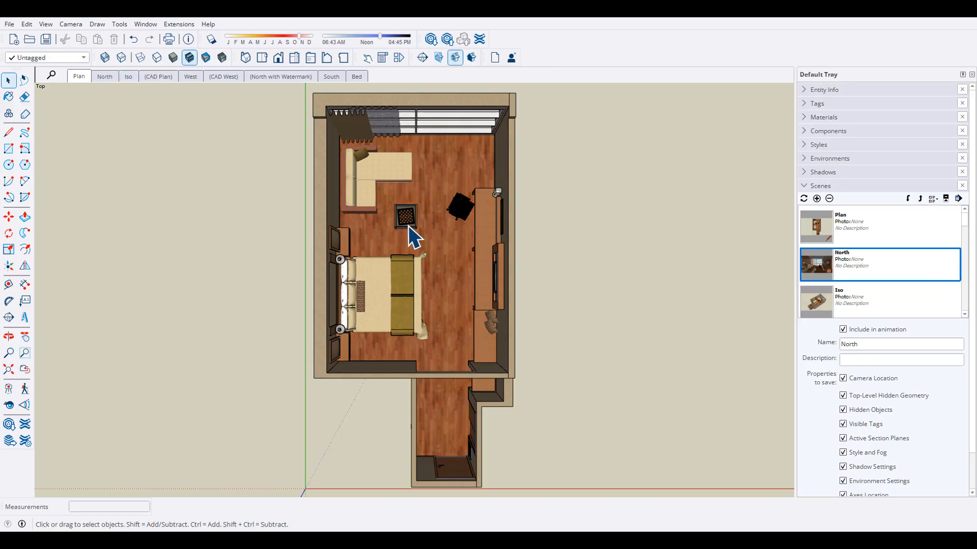
# Move the Bed scene up the scene order so that it directly follows Iso.
pyautogui.scroll(-2, 856, 293)
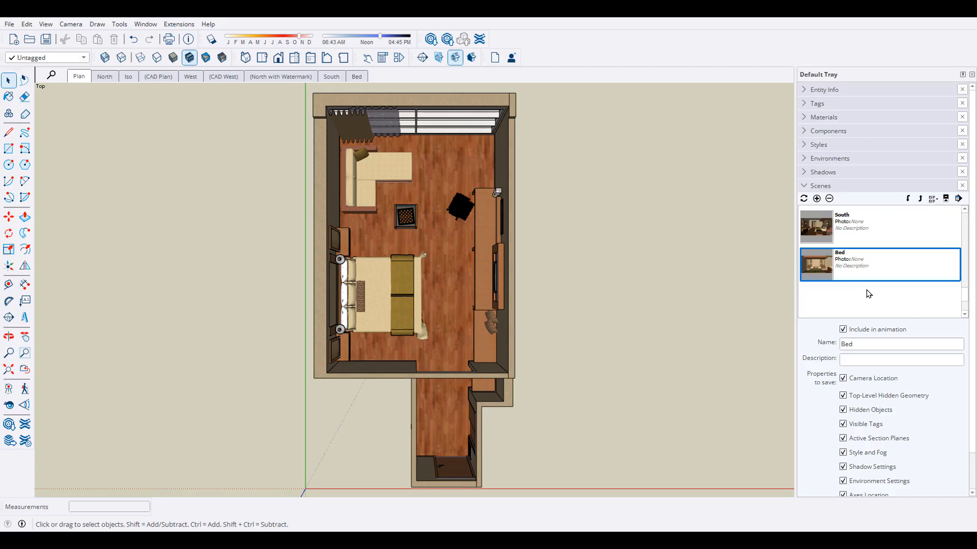
pyautogui.click(920, 199)
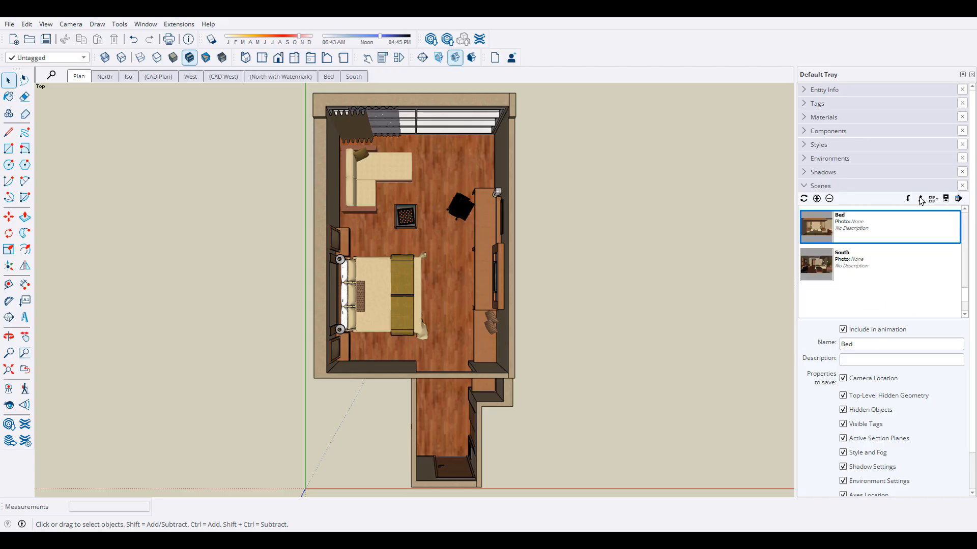
pyautogui.click(920, 199)
pyautogui.click(920, 200)
pyautogui.click(920, 199)
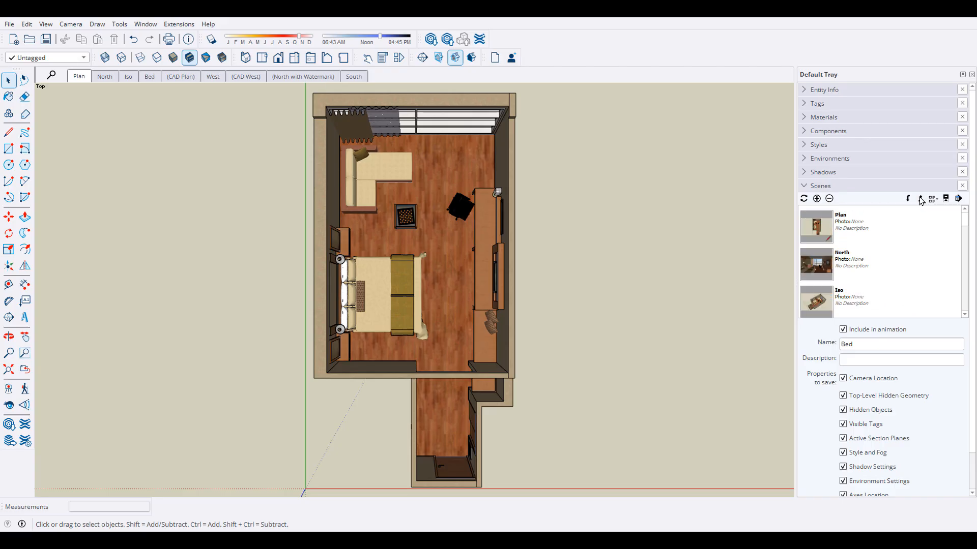
# Reorder the scenes so that Bed directly follows North and South directly follows Bed.
pyautogui.click(920, 200)
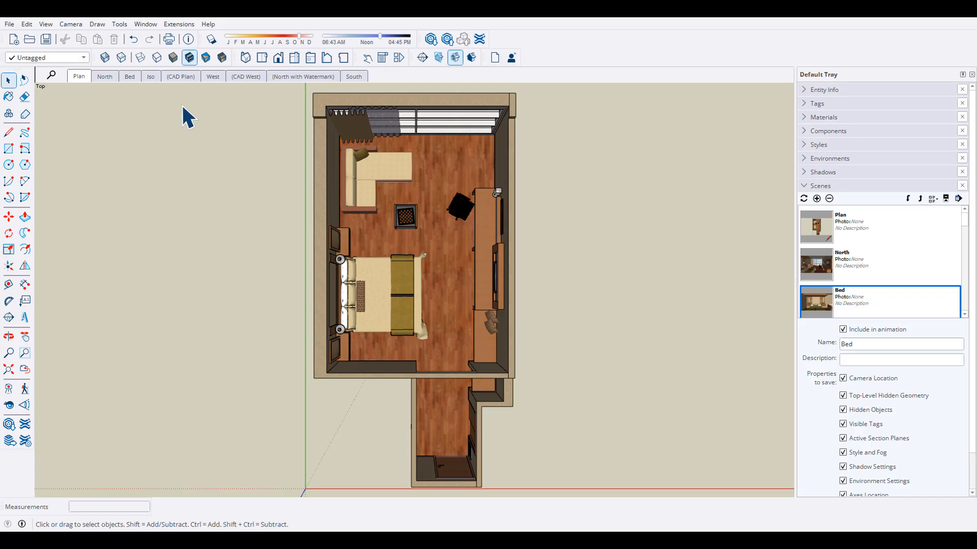
pyautogui.click(355, 77)
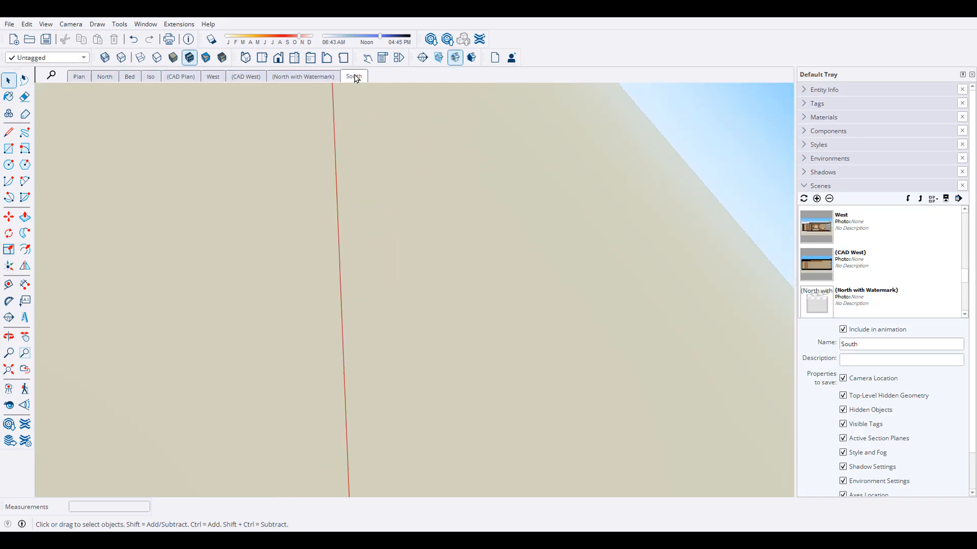
pyautogui.rightClick(355, 78)
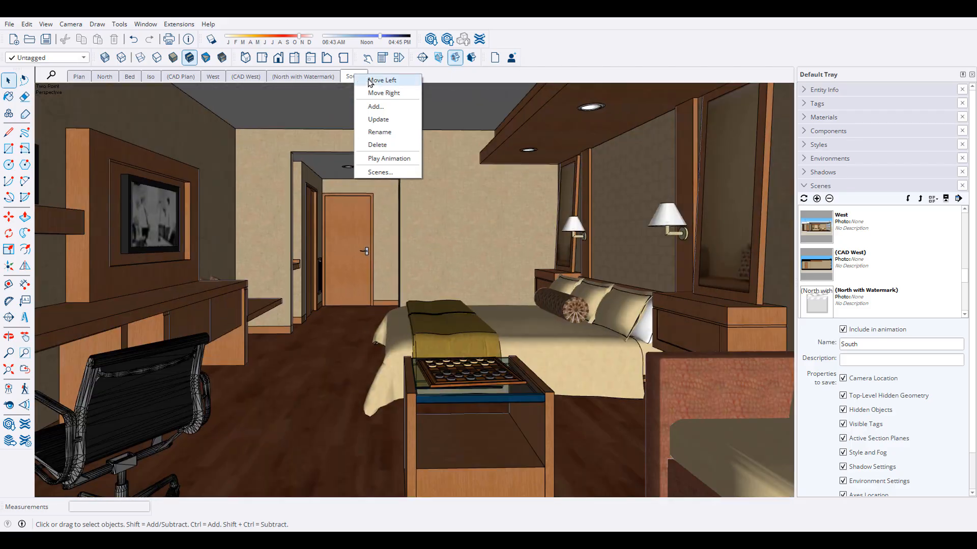
pyautogui.click(374, 82)
pyautogui.rightClick(281, 77)
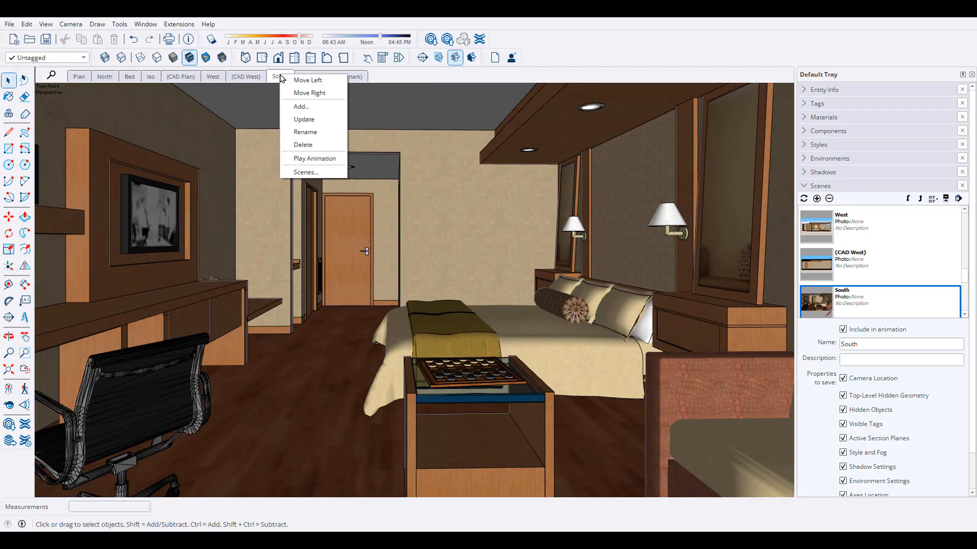
pyautogui.click(300, 81)
pyautogui.rightClick(226, 77)
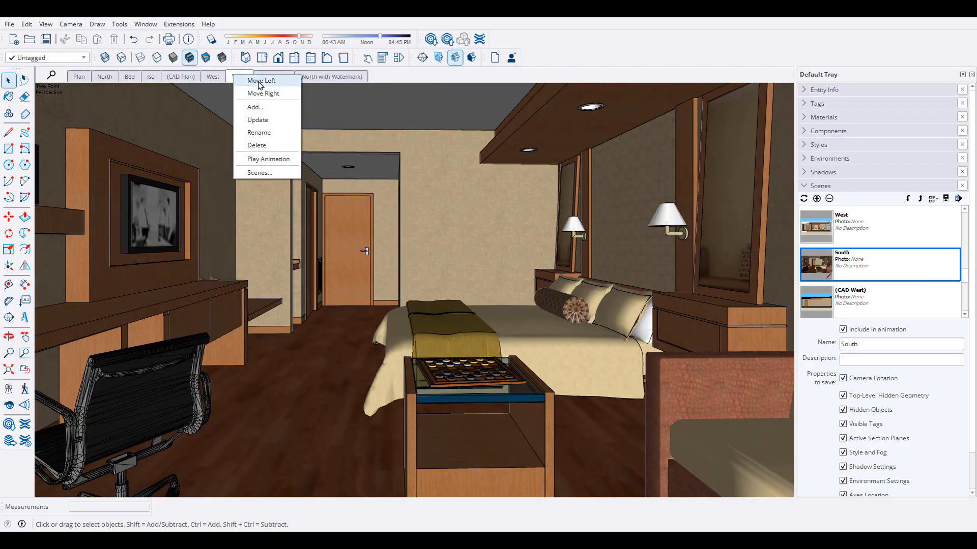
pyautogui.click(246, 81)
pyautogui.rightClick(214, 78)
pyautogui.click(243, 83)
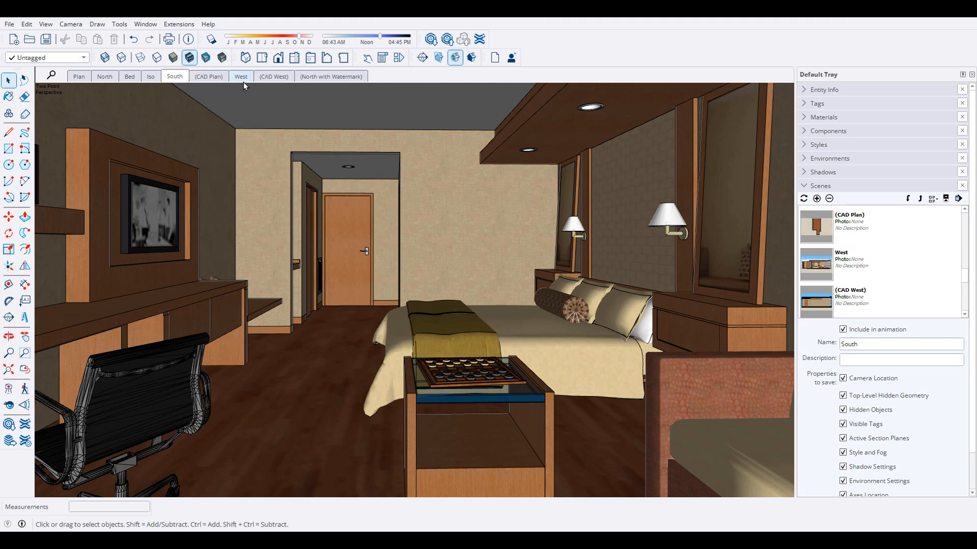
pyautogui.rightClick(174, 78)
pyautogui.click(200, 82)
# Move the West scene up the scene order so that it directly follows South.
pyautogui.click(243, 78)
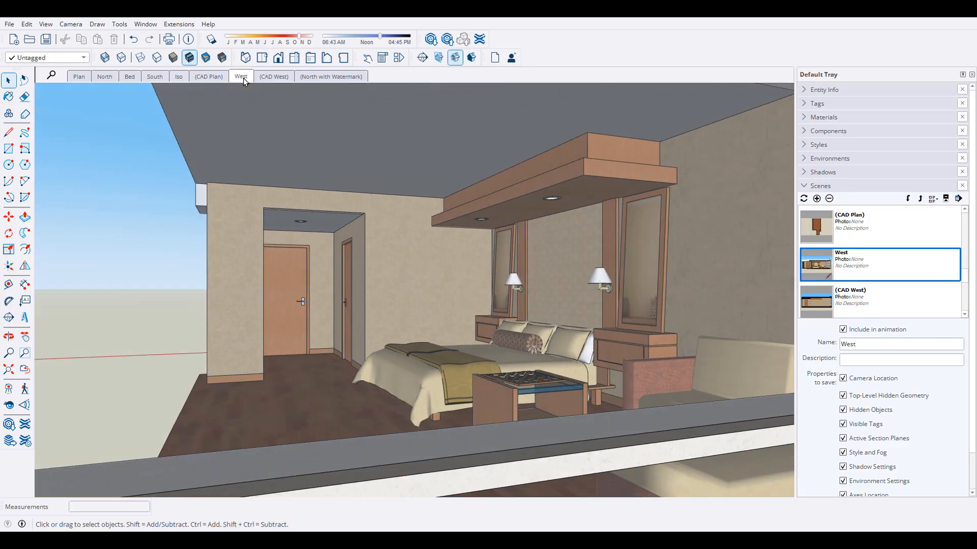
pyautogui.rightClick(245, 79)
pyautogui.click(268, 85)
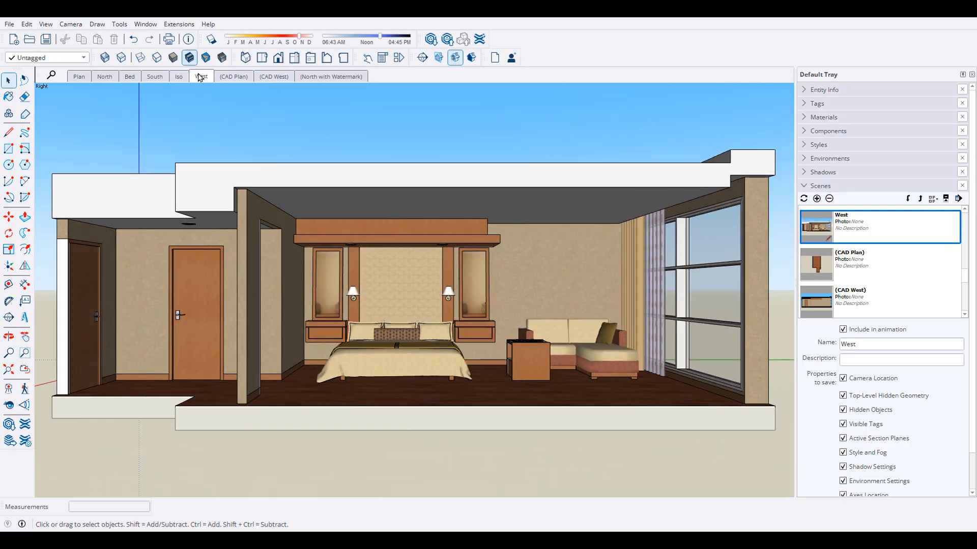
pyautogui.rightClick(202, 77)
pyautogui.click(224, 81)
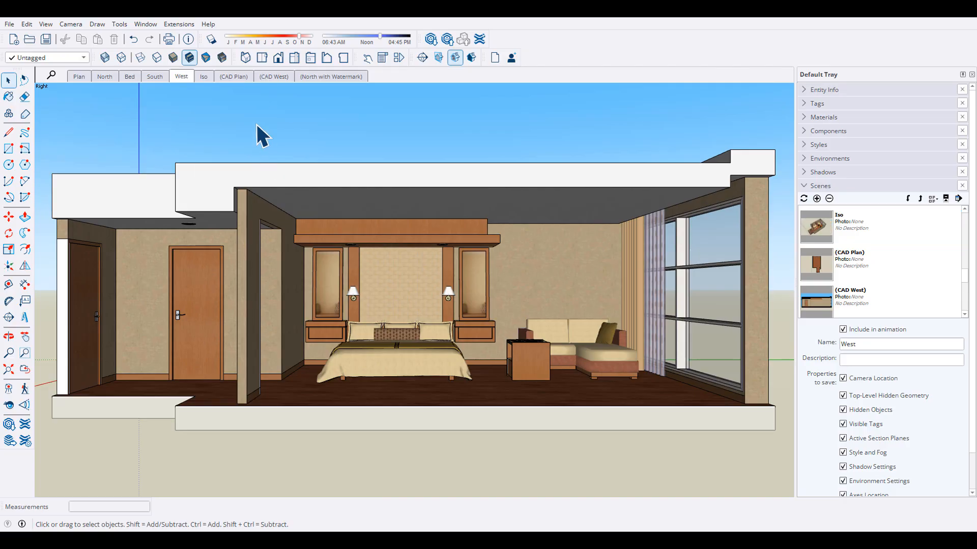
# Exclude the Iso scene from the animation and update the scene with all its properties.
pyautogui.click(203, 76)
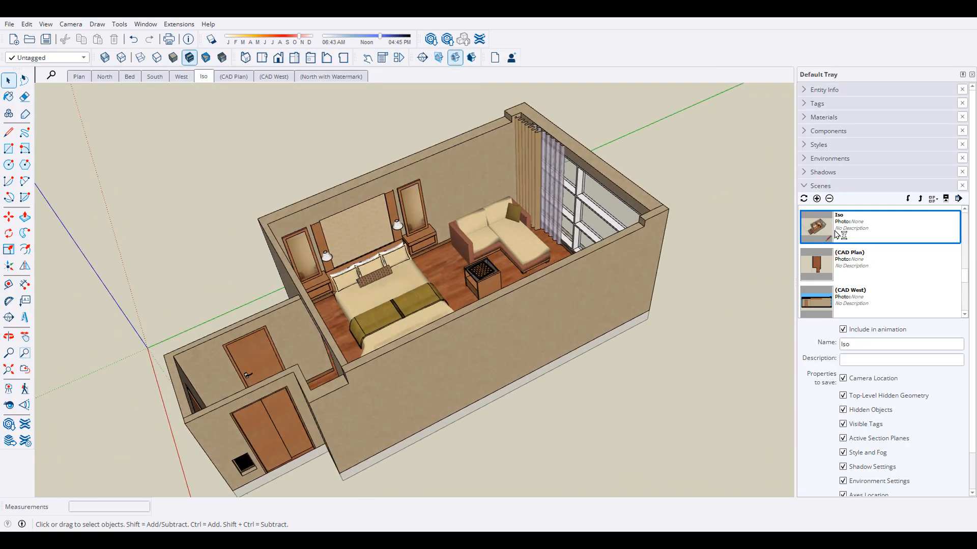
pyautogui.click(843, 330)
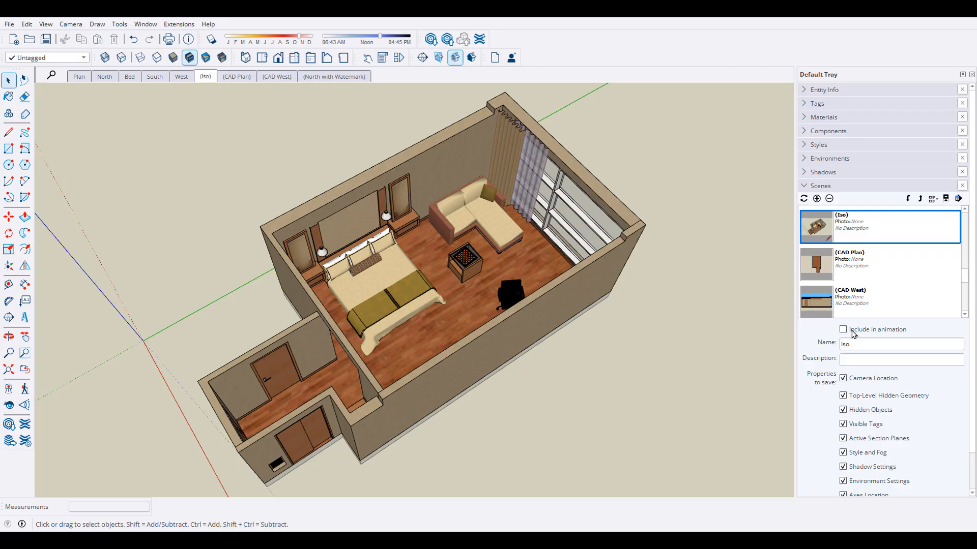
pyautogui.click(804, 199)
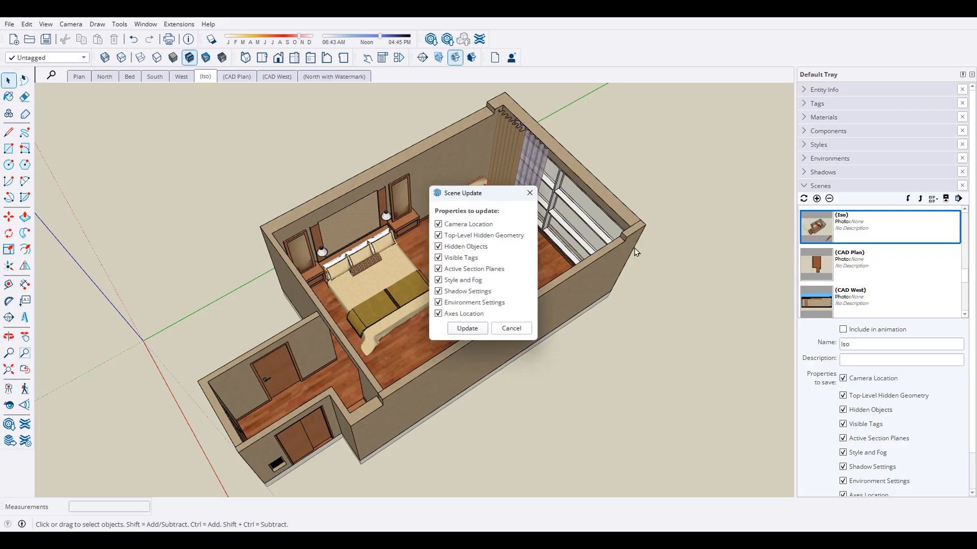
pyautogui.click(467, 328)
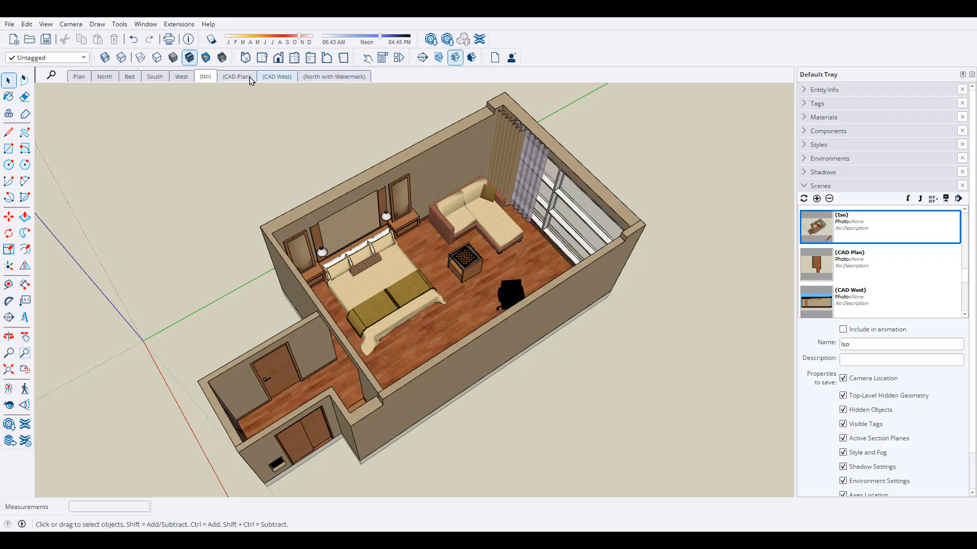
# Play the scene animation starting from Plan, and review the transition between the Bed and South scenes.
pyautogui.click(79, 77)
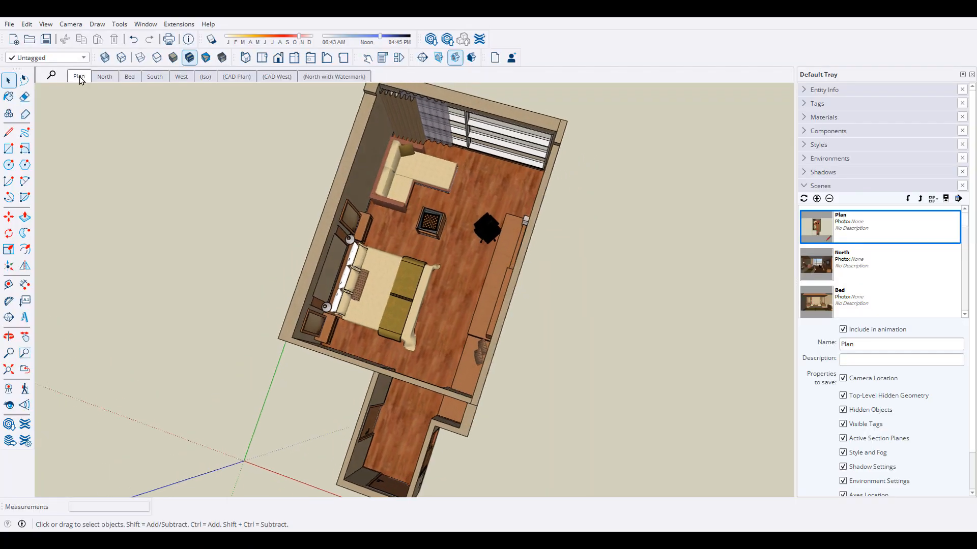
pyautogui.click(46, 24)
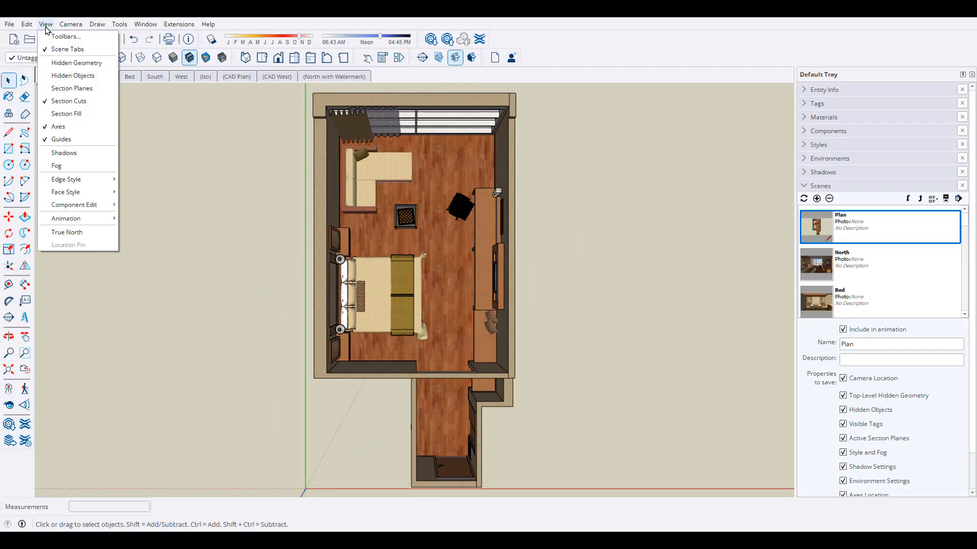
pyautogui.moveTo(84, 219)
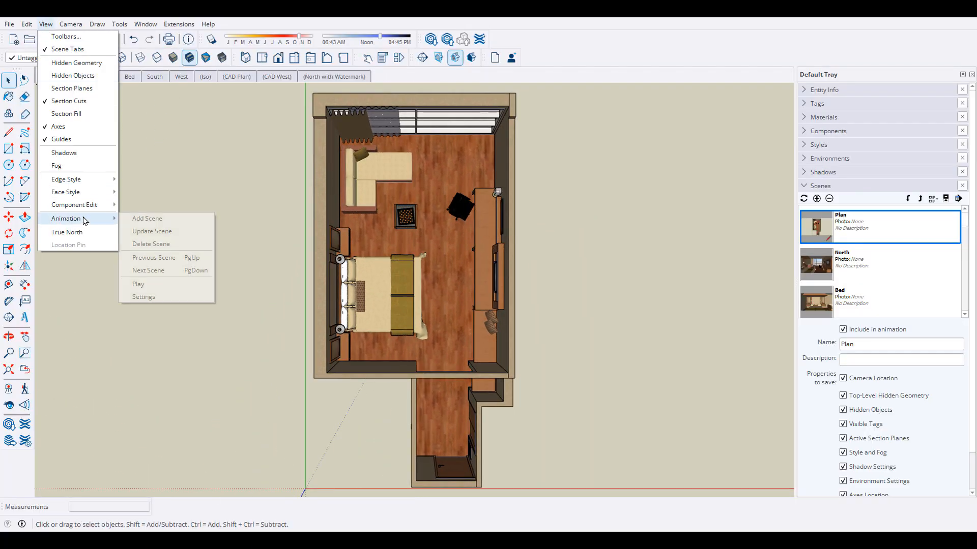
pyautogui.click(174, 289)
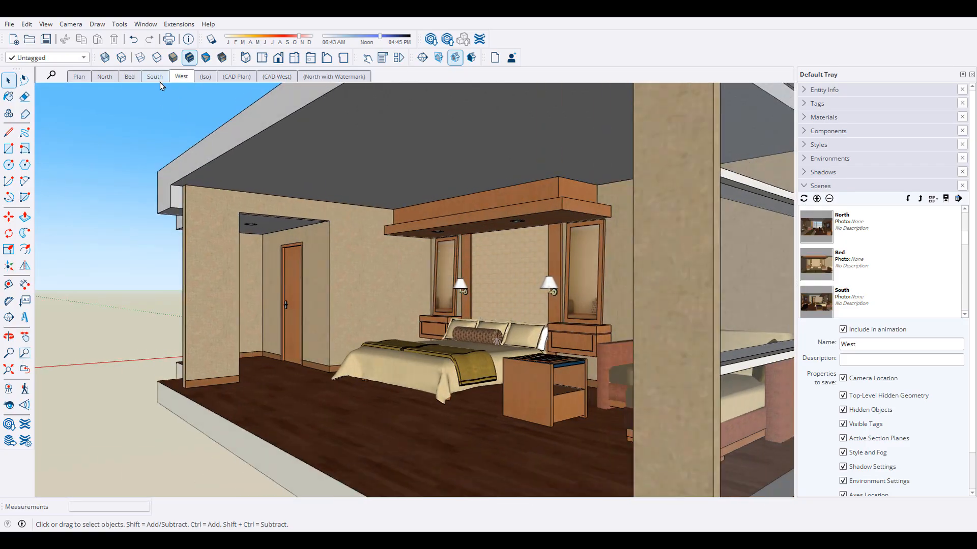
pyautogui.click(127, 77)
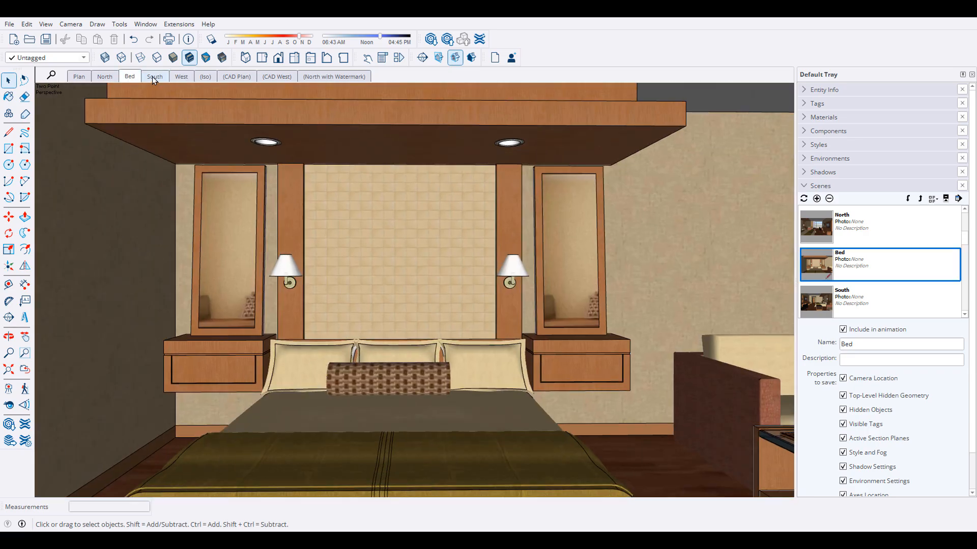
pyautogui.click(151, 77)
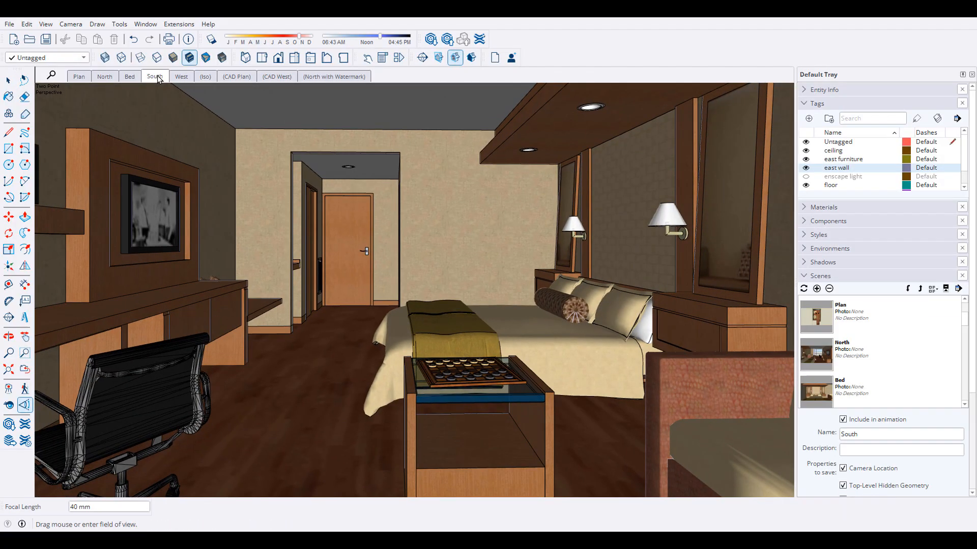
# From the Bed scene, turn the camera with Look Around to an angled view of the headboard and the entrance door.
pyautogui.click(133, 77)
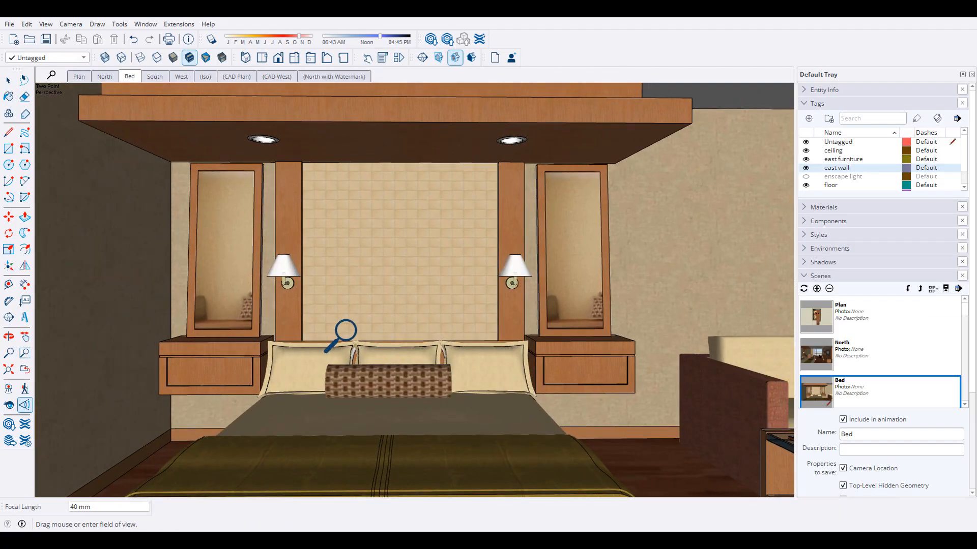
pyautogui.click(9, 406)
pyautogui.moveTo(135, 390); pyautogui.dragTo(56, 325)
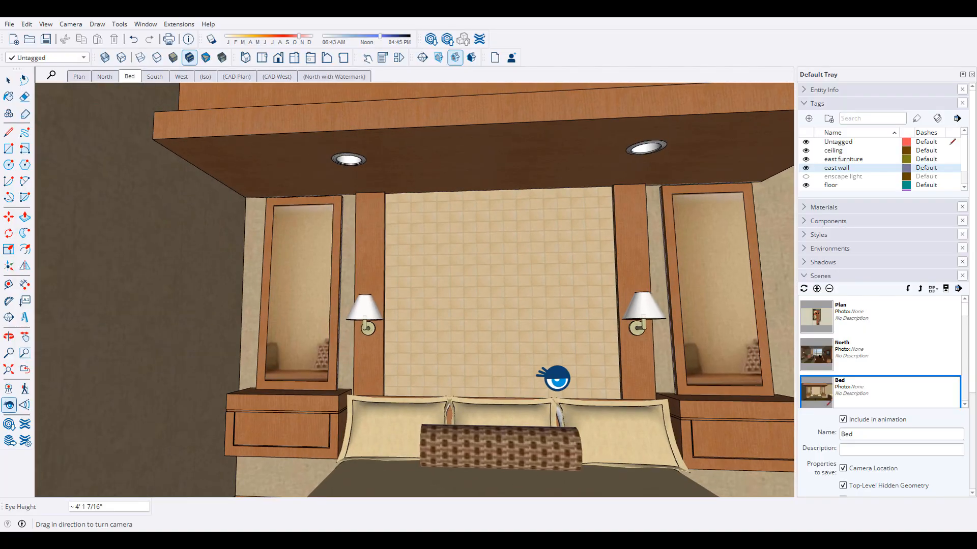
pyautogui.moveTo(557, 380); pyautogui.dragTo(442, 402)
pyautogui.moveTo(443, 401); pyautogui.dragTo(405, 399, button='middle')
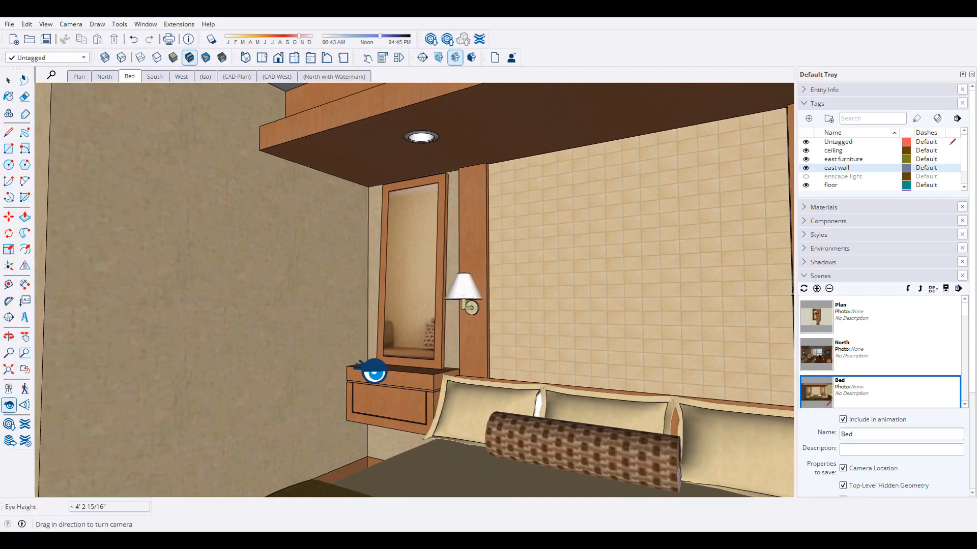
pyautogui.moveTo(375, 371); pyautogui.dragTo(340, 370)
pyautogui.moveTo(376, 393); pyautogui.dragTo(364, 385, button='middle')
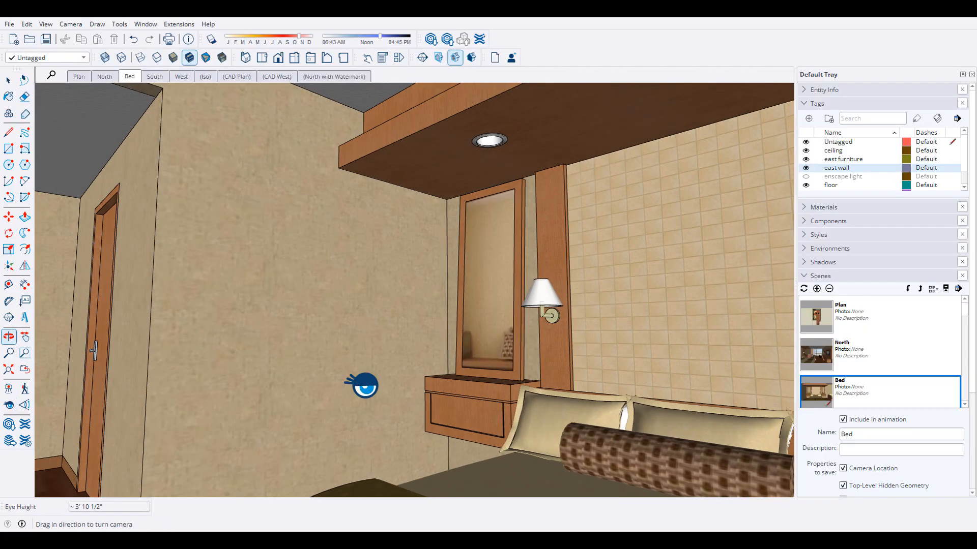
pyautogui.scroll(-2, 362, 373)
pyautogui.moveTo(417, 393); pyautogui.dragTo(390, 388)
pyautogui.moveTo(389, 389); pyautogui.dragTo(375, 383, button='middle')
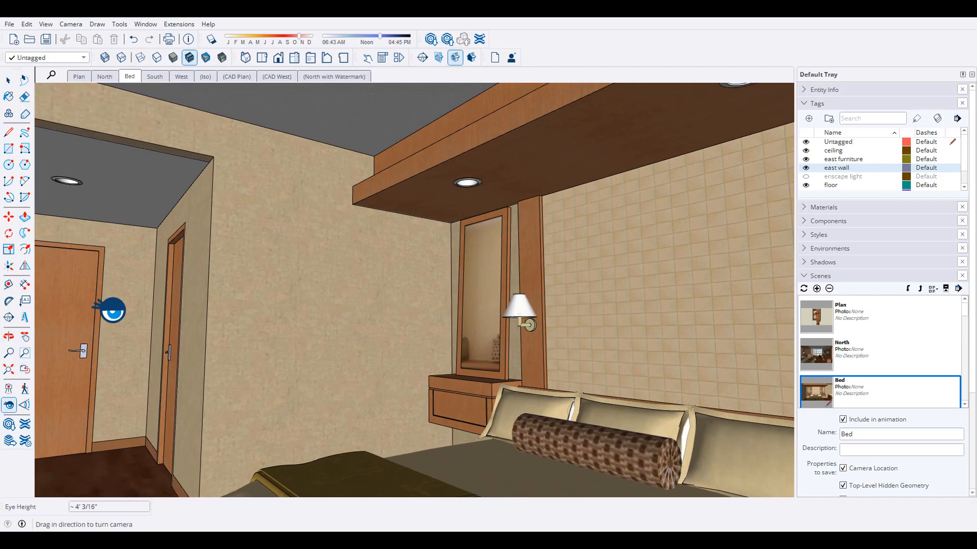
# Set the camera to two-point perspective and add the view as a new scene directly after Bed.
pyautogui.click(70, 24)
pyautogui.click(92, 101)
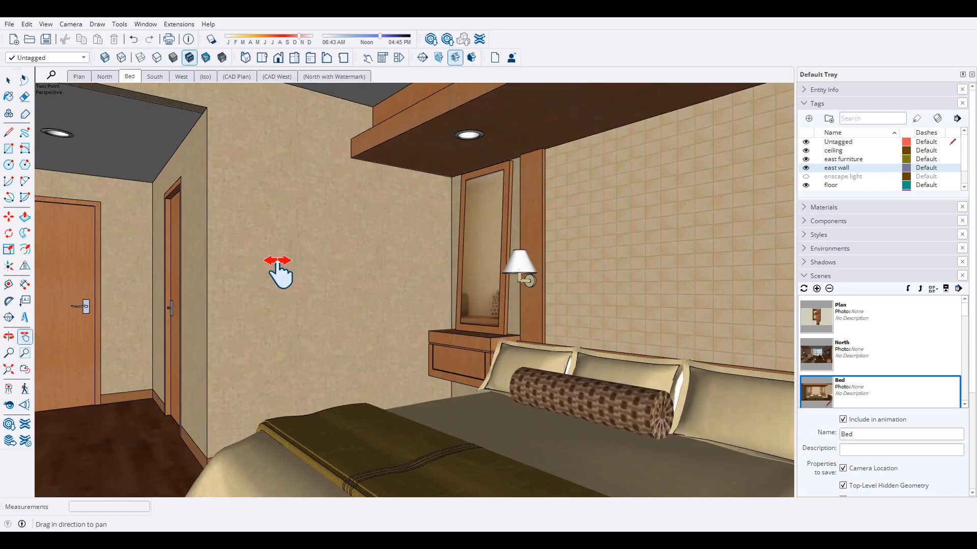
pyautogui.rightClick(131, 76)
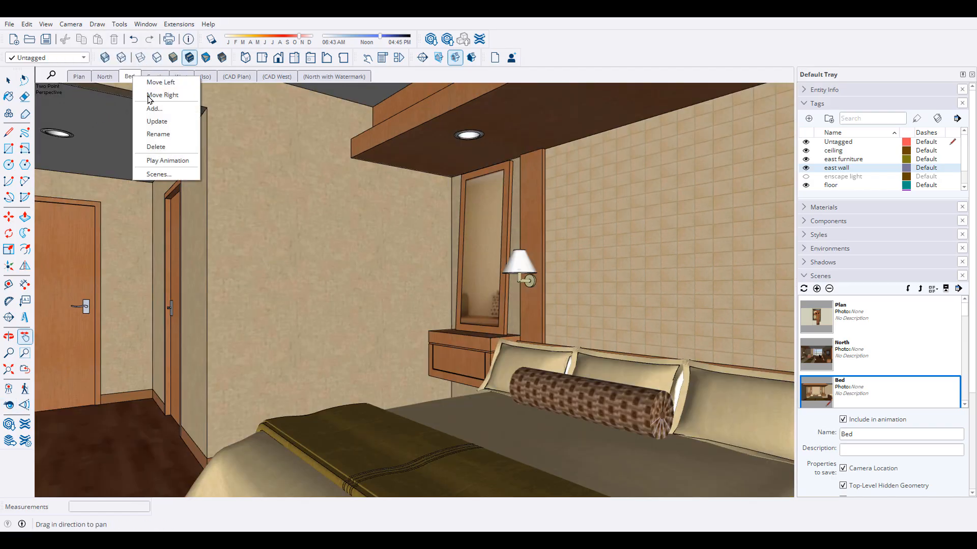
pyautogui.click(157, 109)
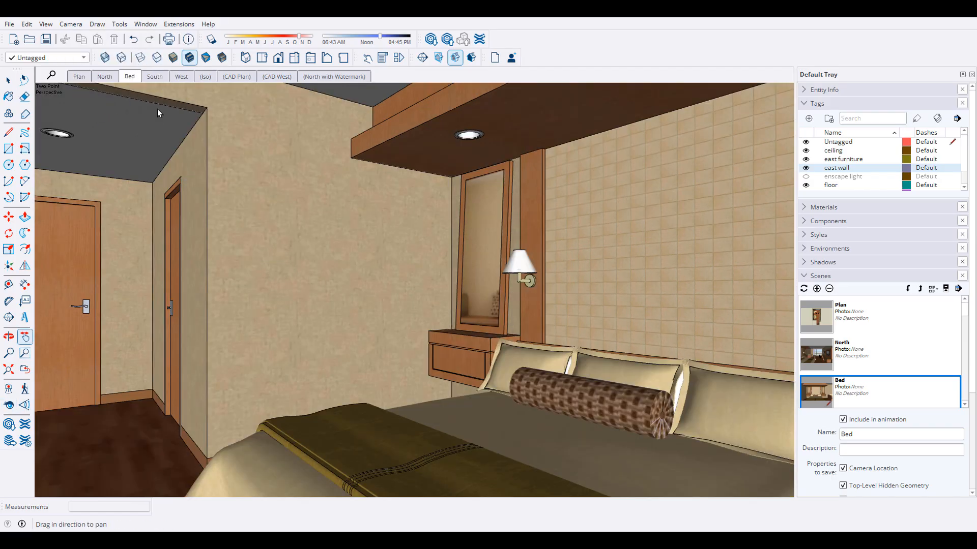
# Preview the transitions between the Bed, Scene 10 and South scenes forward and back.
pyautogui.click(130, 77)
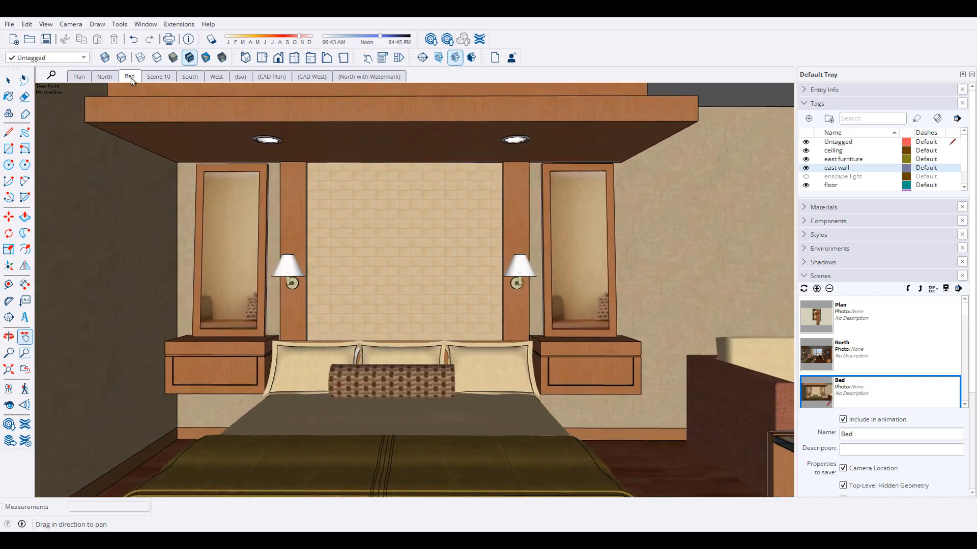
pyautogui.click(163, 76)
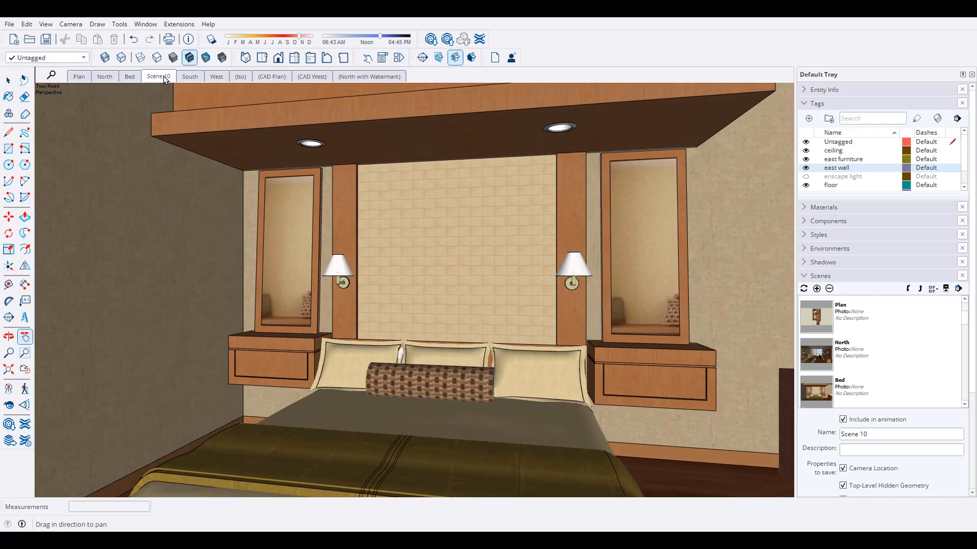
pyautogui.click(188, 77)
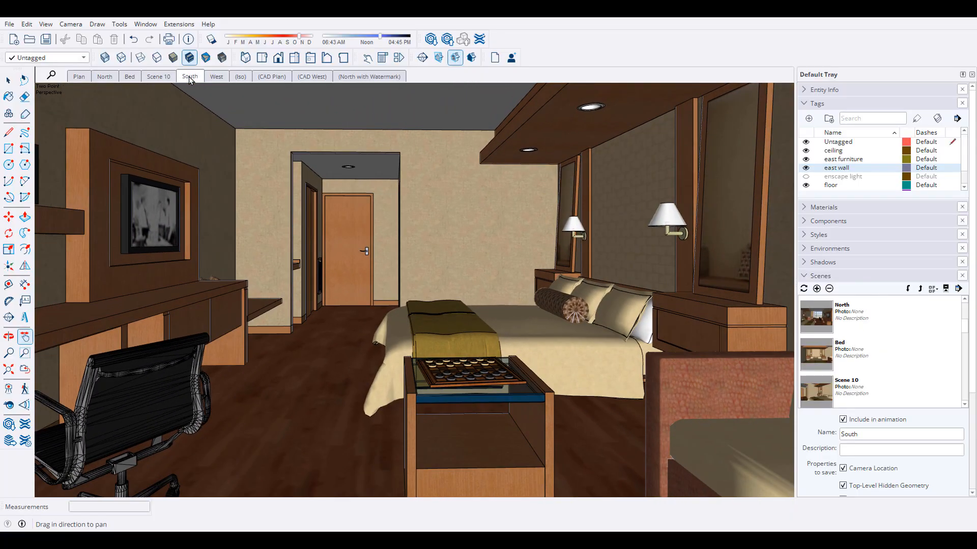
pyautogui.click(157, 78)
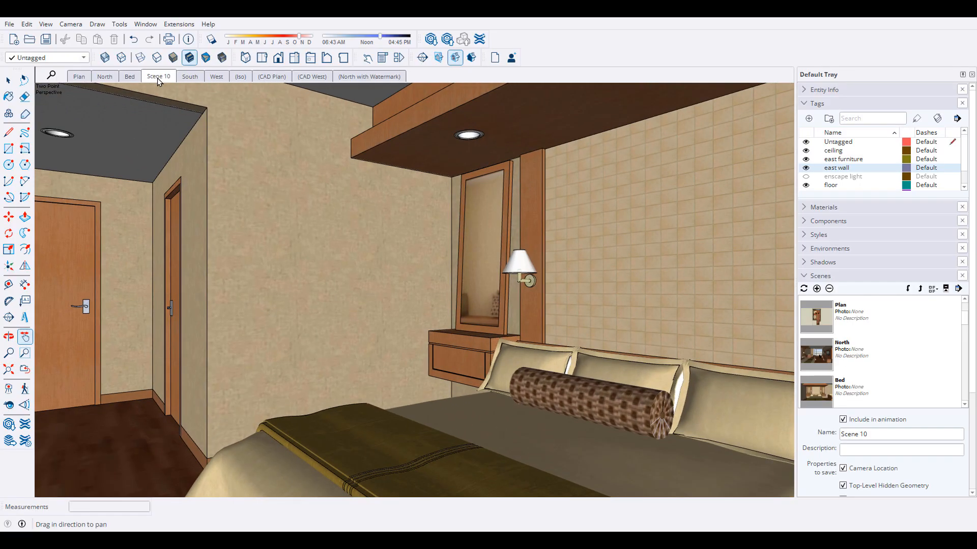
pyautogui.click(129, 77)
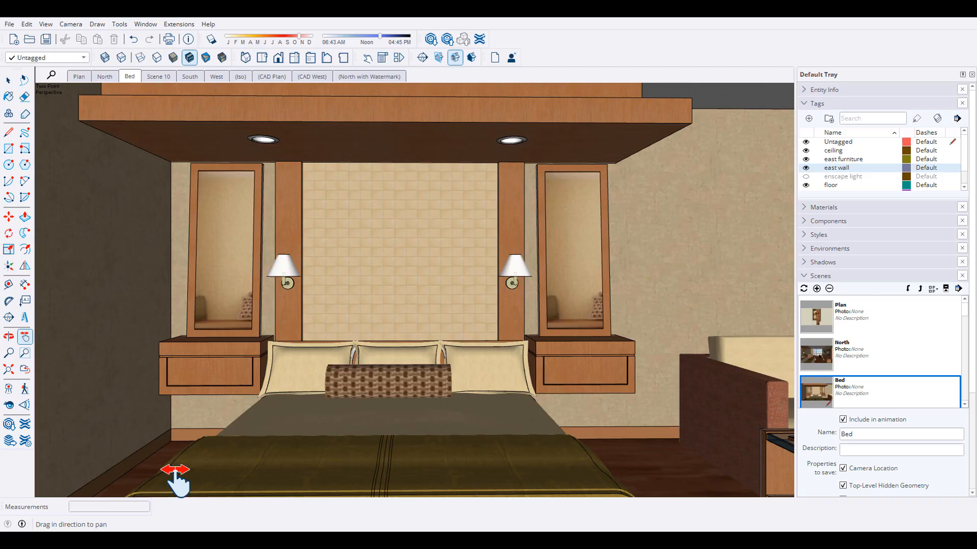
# Play the scene animation from the Plan scene to review the transitions, and stop the playback.
pyautogui.click(9, 82)
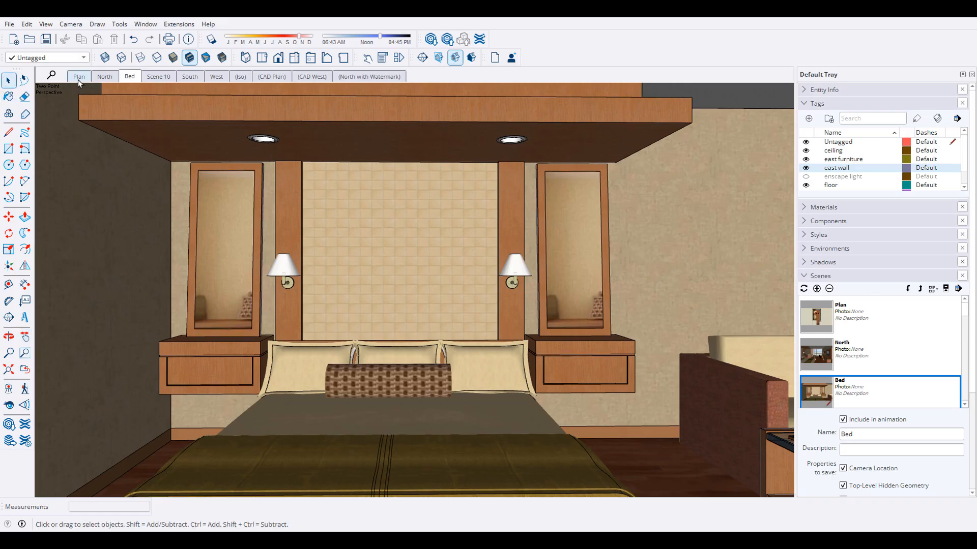
pyautogui.click(78, 78)
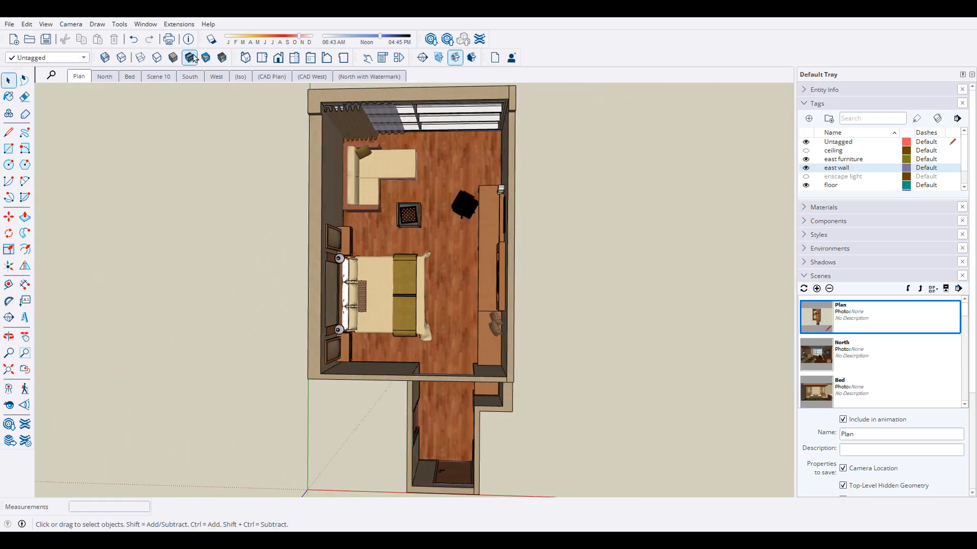
pyautogui.click(46, 26)
pyautogui.moveTo(84, 220)
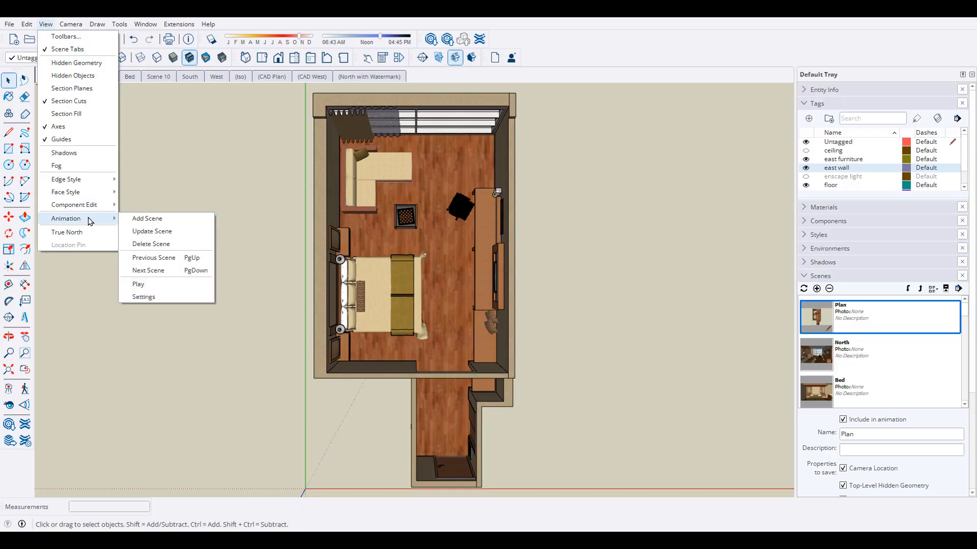
pyautogui.click(155, 285)
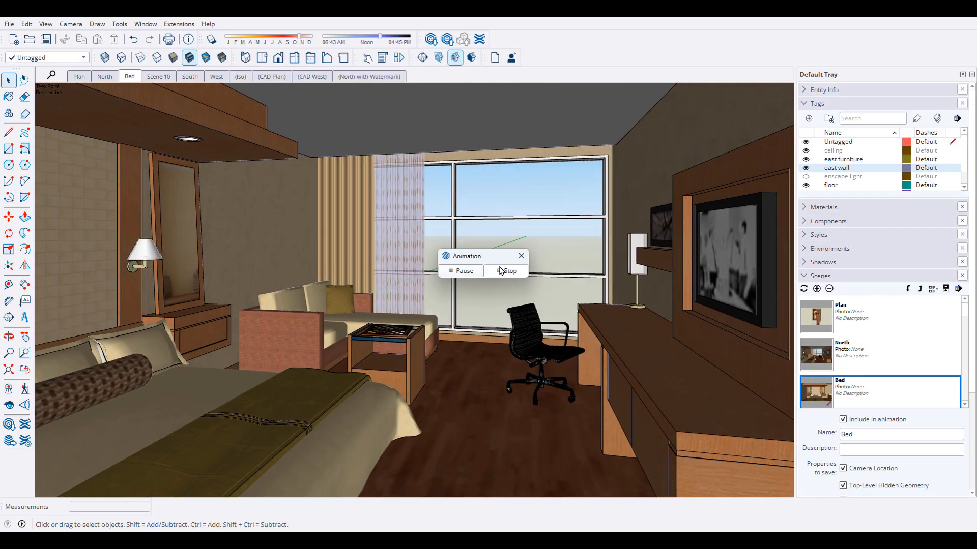
pyautogui.click(501, 271)
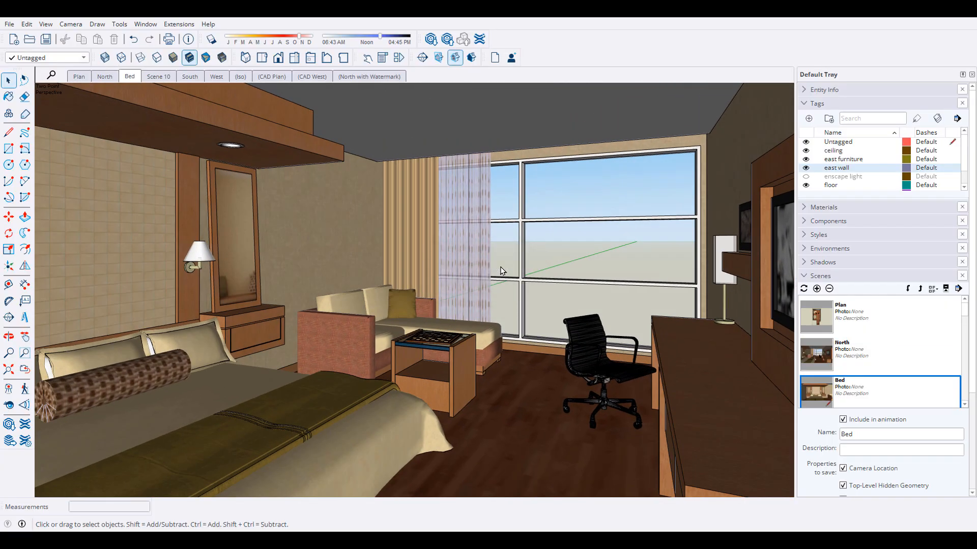
# From the Plan scene, start an animation export and choose the SketchUp > Assignments > Module 8 folder as its destination.
pyautogui.click(83, 81)
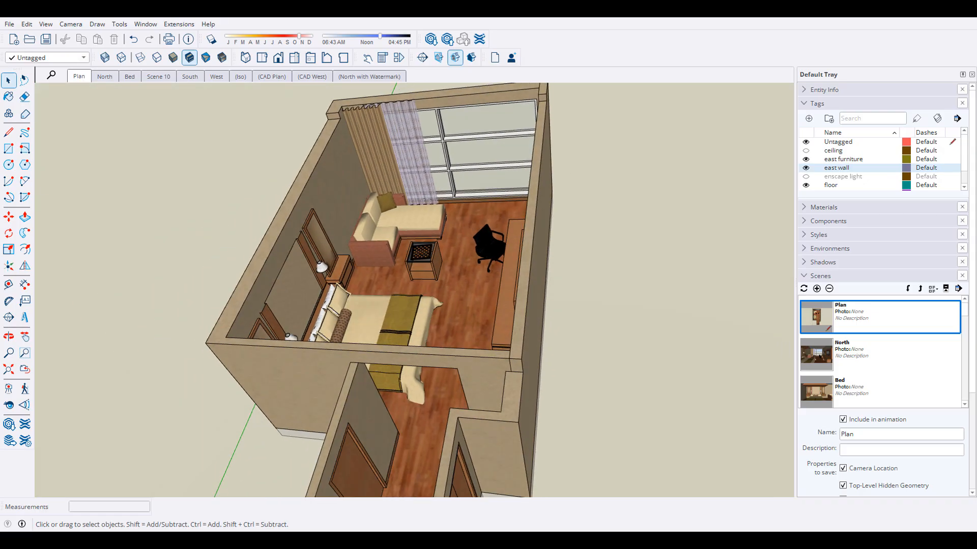
pyautogui.click(10, 25)
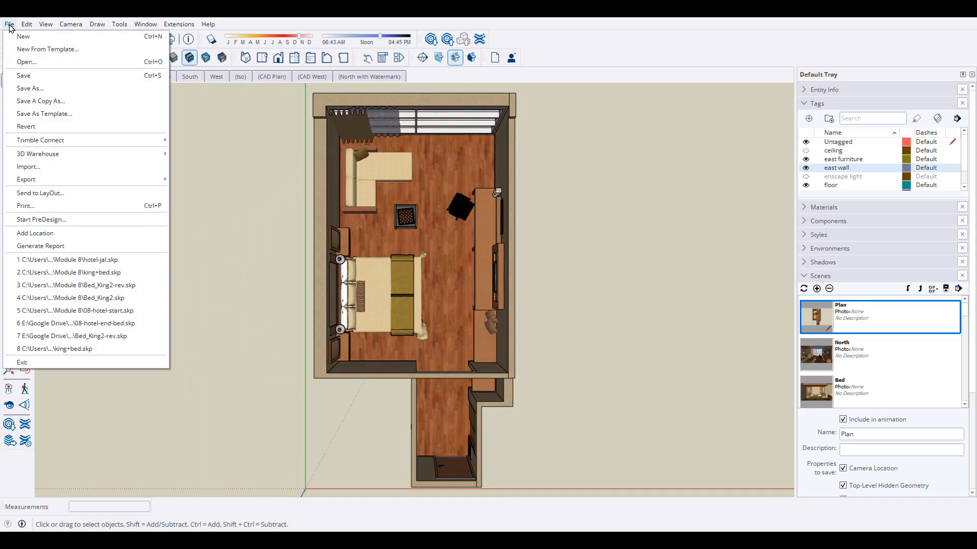
pyautogui.moveTo(46, 181)
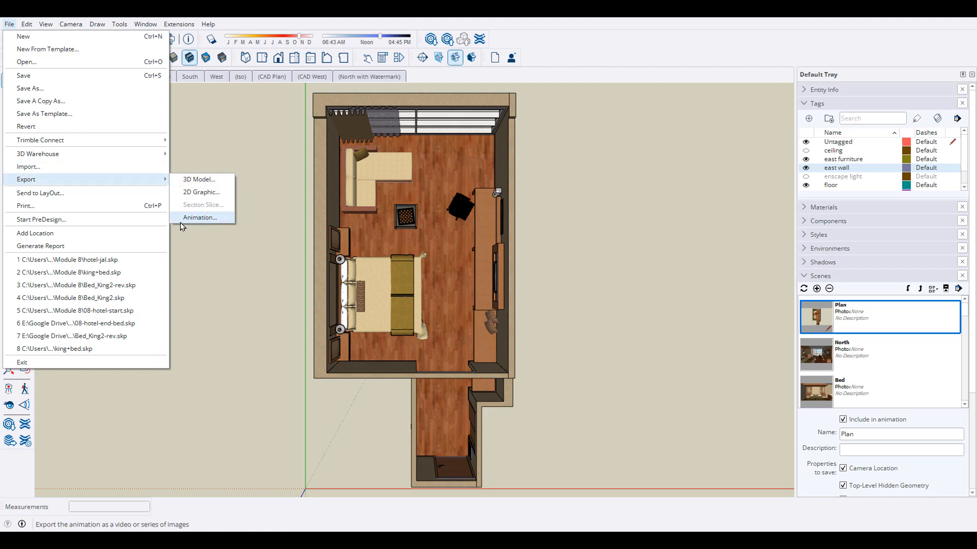
pyautogui.click(222, 218)
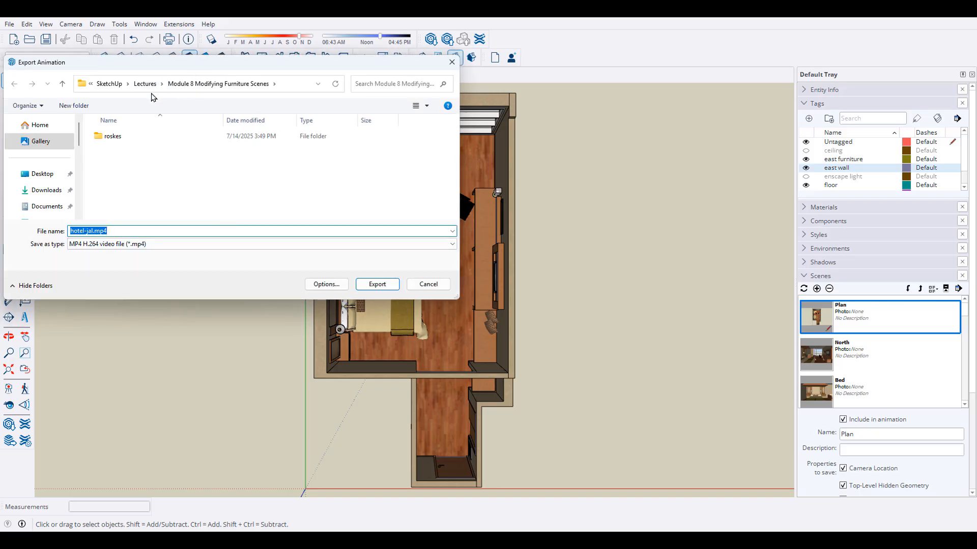
pyautogui.click(109, 84)
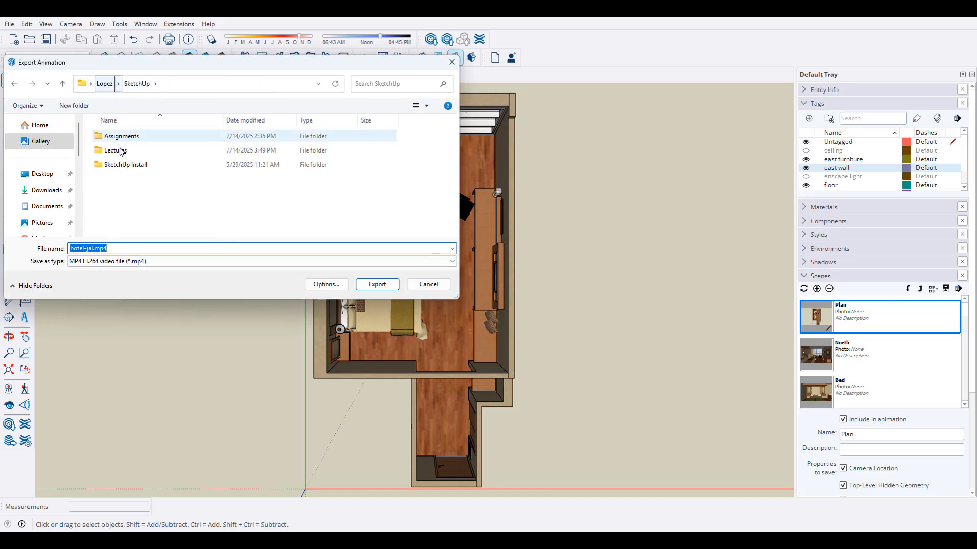
pyautogui.doubleClick(121, 136)
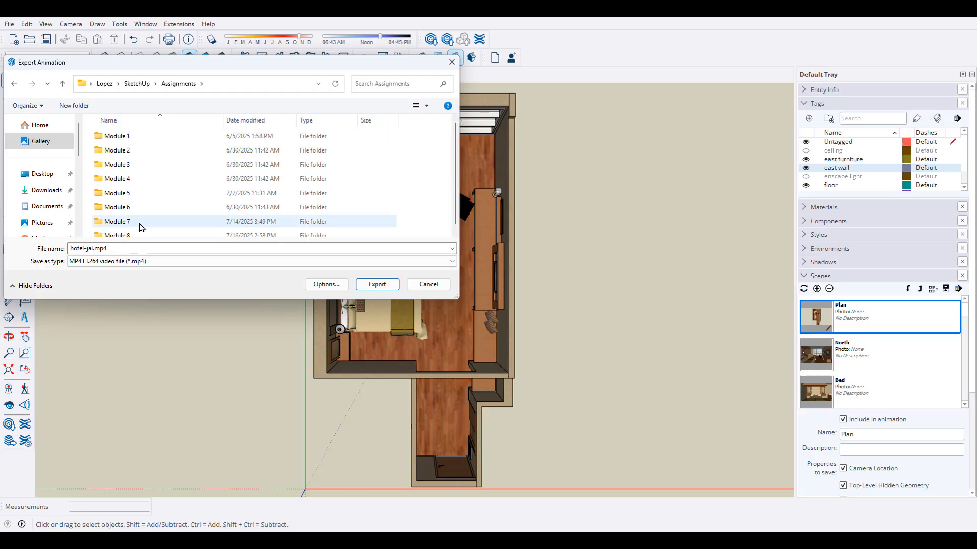
pyautogui.doubleClick(122, 232)
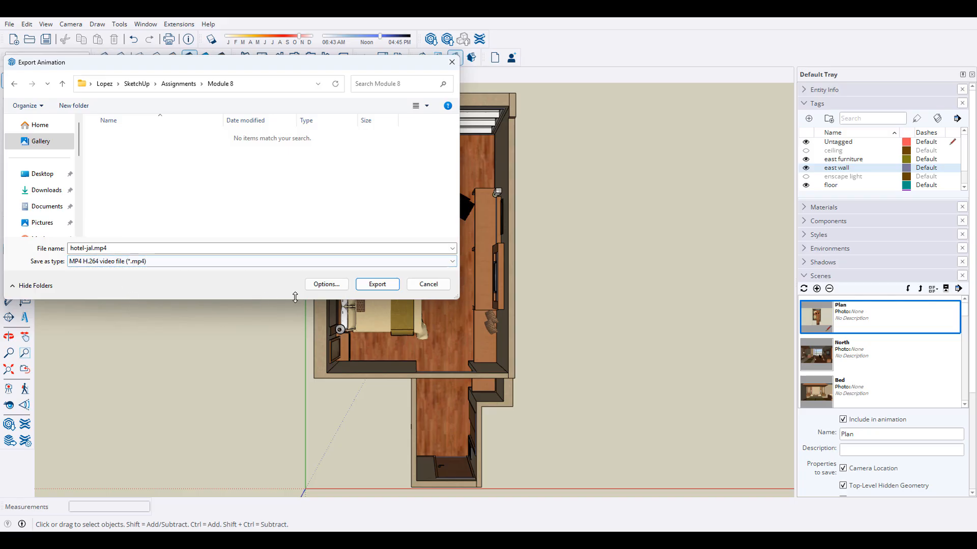
# Choose 720p HD as the export resolution and export the animation as the MP4 H.264 video hotel-jal.mp4.
pyautogui.click(325, 285)
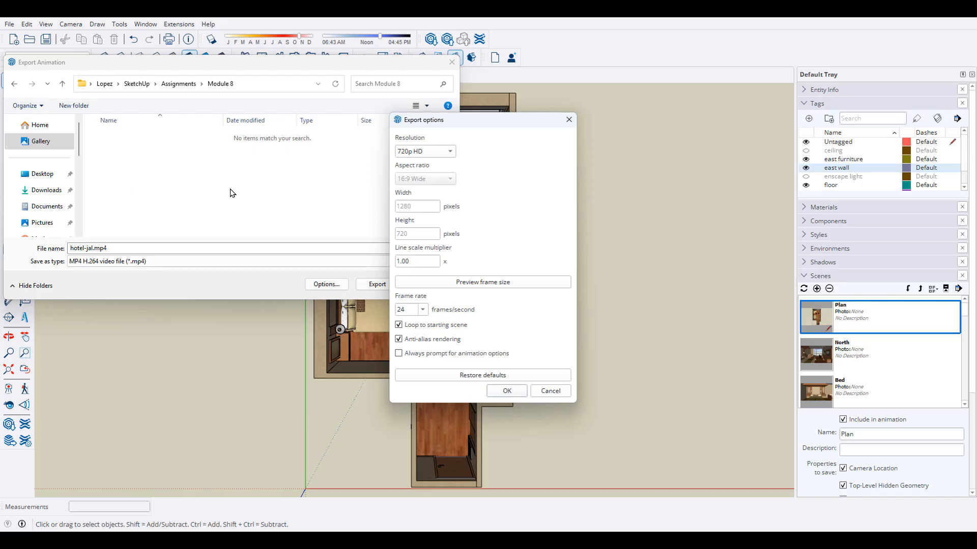
pyautogui.click(452, 152)
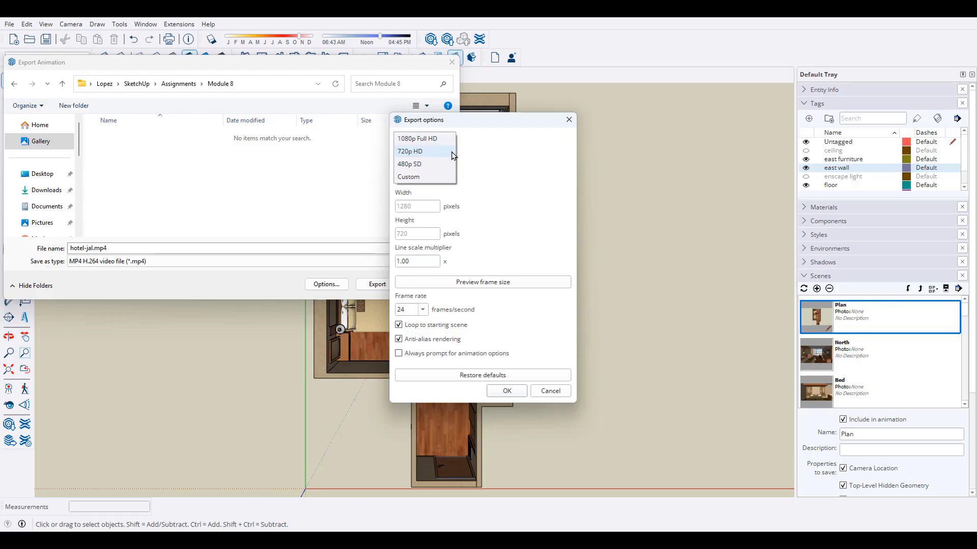
pyautogui.click(410, 152)
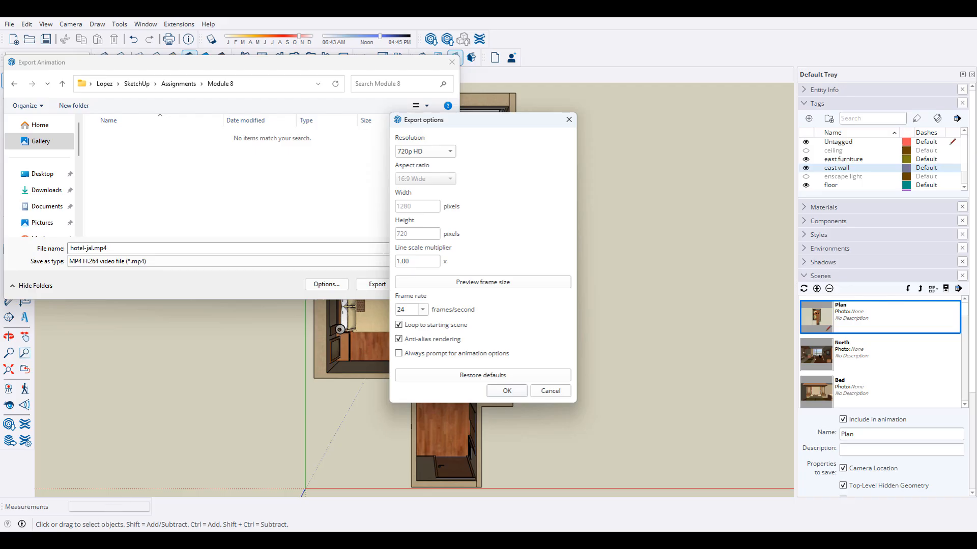
pyautogui.click(515, 394)
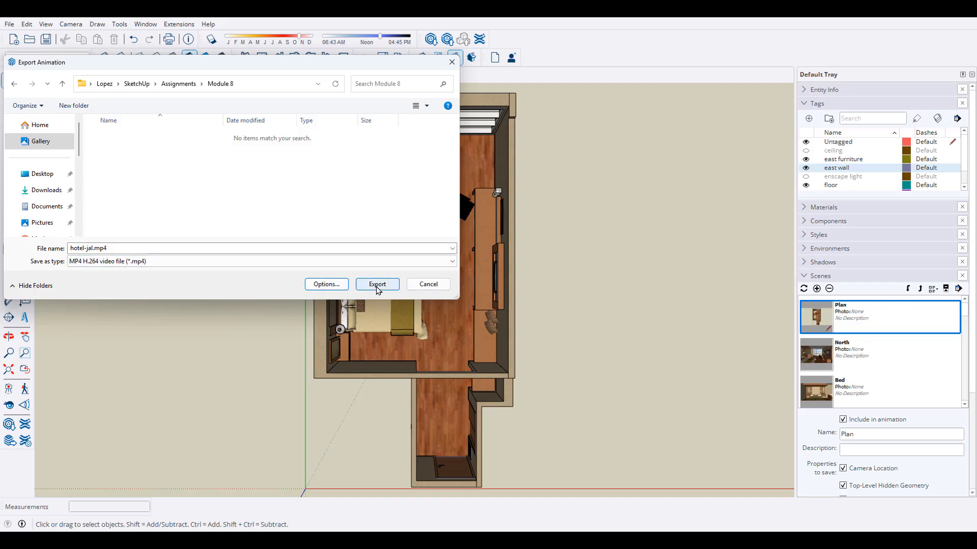
pyautogui.click(377, 284)
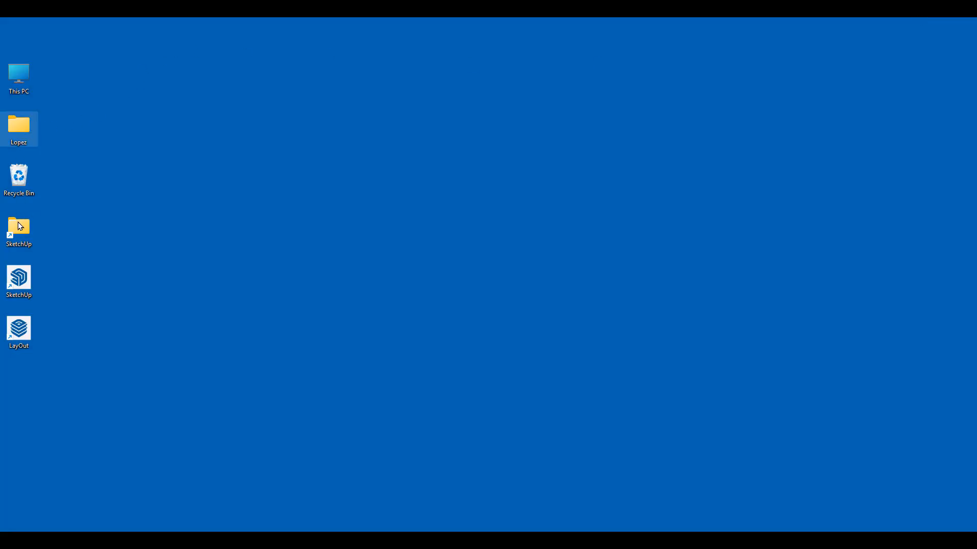
# From the desktop, browse the SketchUp folder to Assignments > Module 8 and open the exported video hotel-jal.mp4.
pyautogui.click(19, 230)
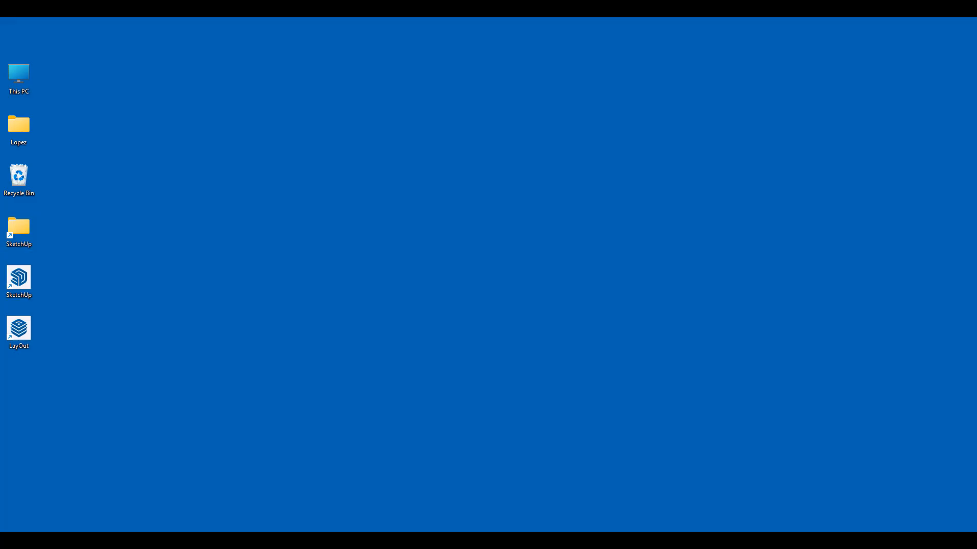
pyautogui.press('Return')
pyautogui.doubleClick(370, 170)
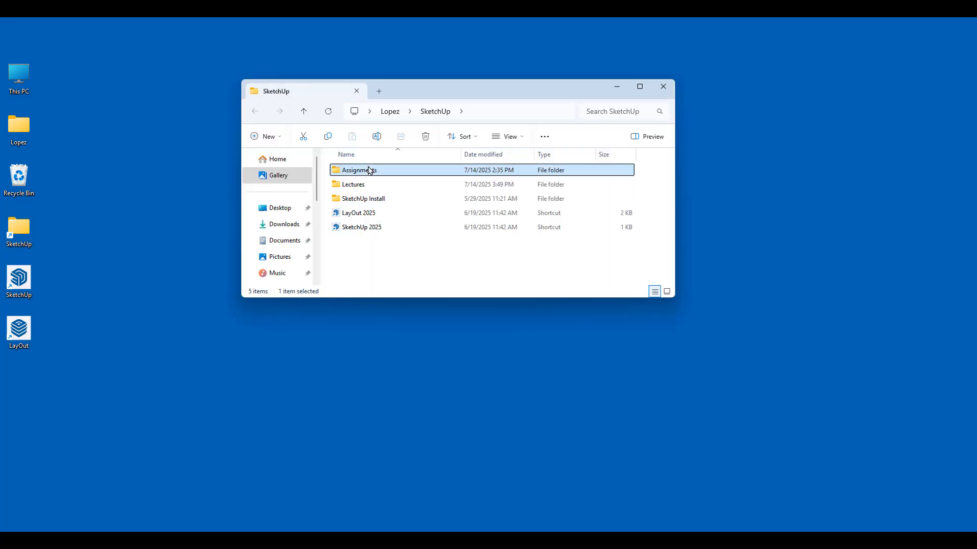
pyautogui.doubleClick(372, 278)
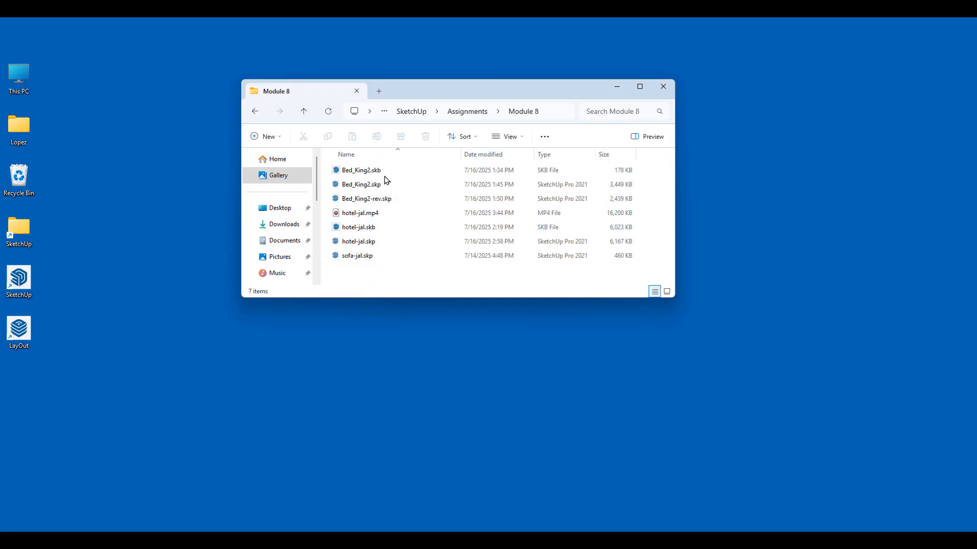
pyautogui.doubleClick(362, 216)
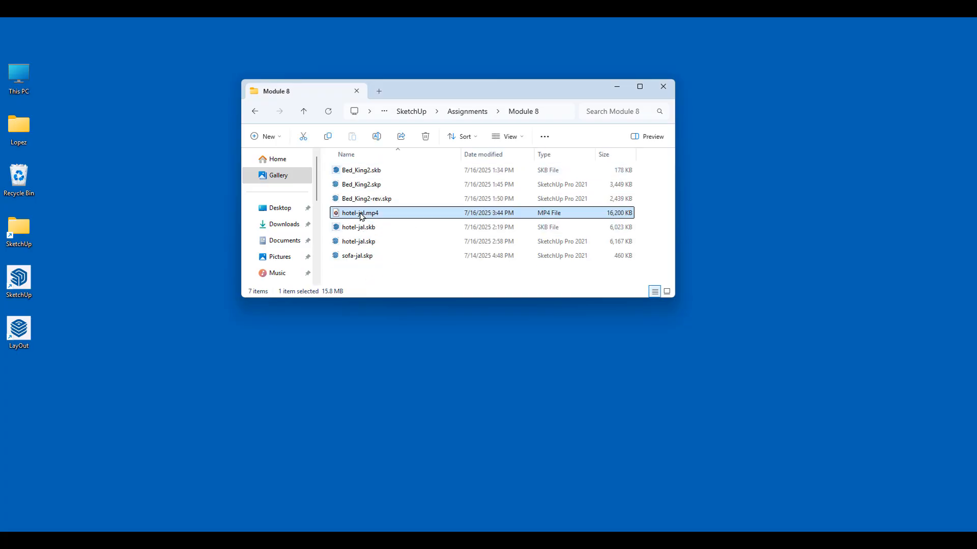